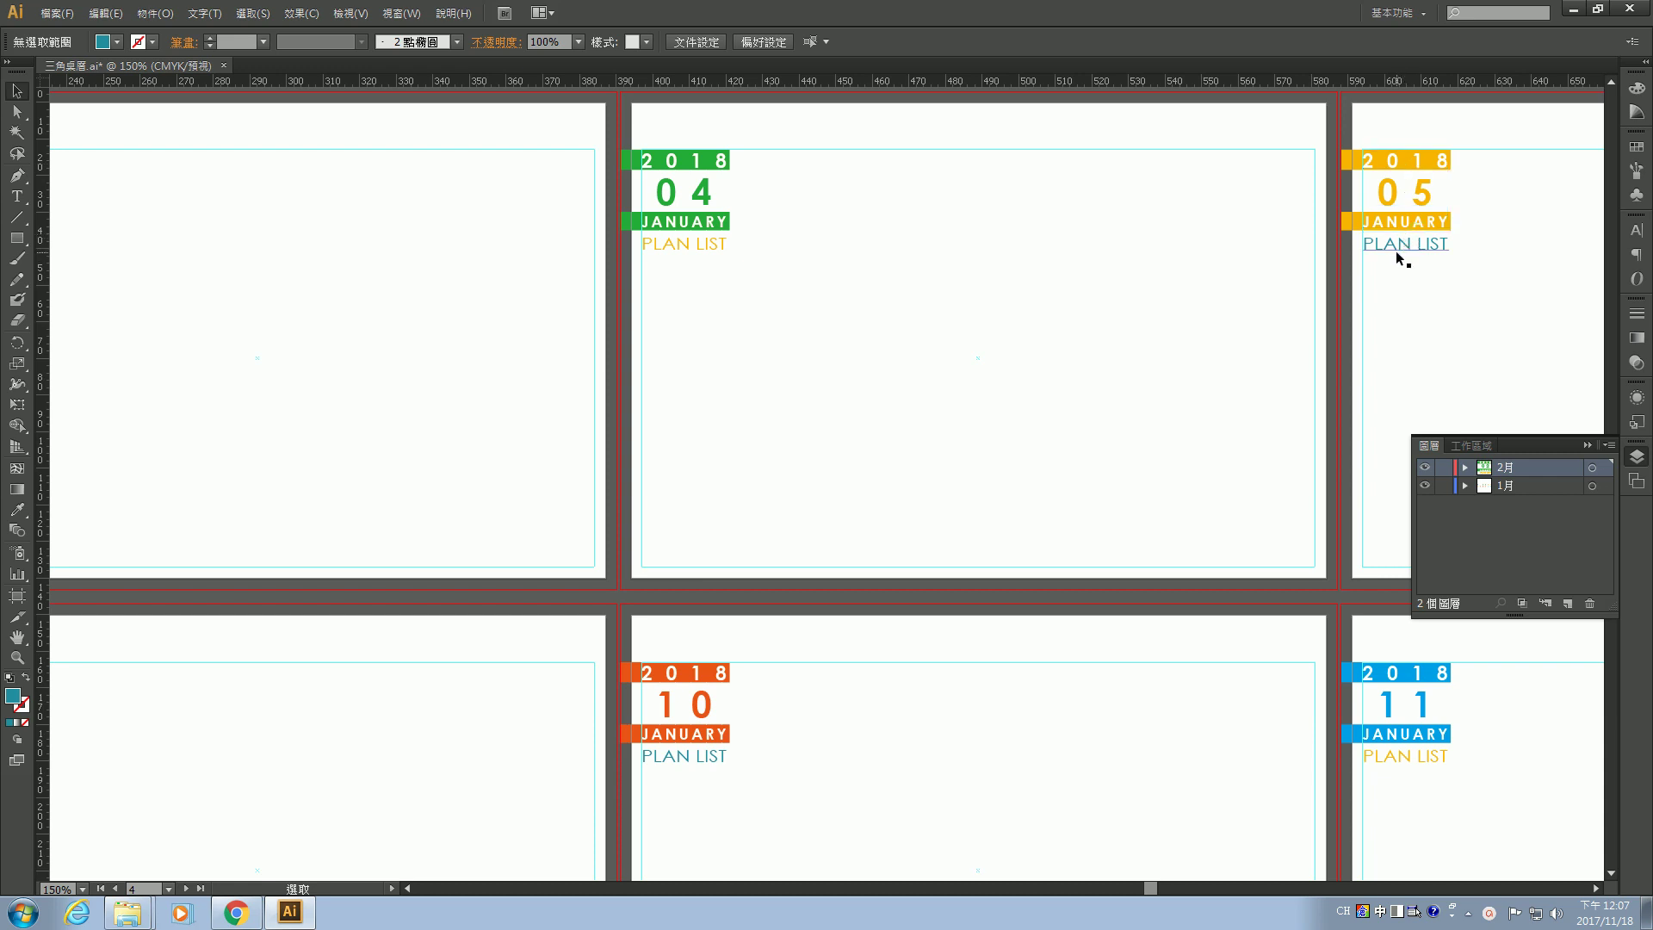
# Switch to Paletton in Chrome and move the triad scheme's primary colour to green at hue 189°.
pyautogui.click(236, 912)
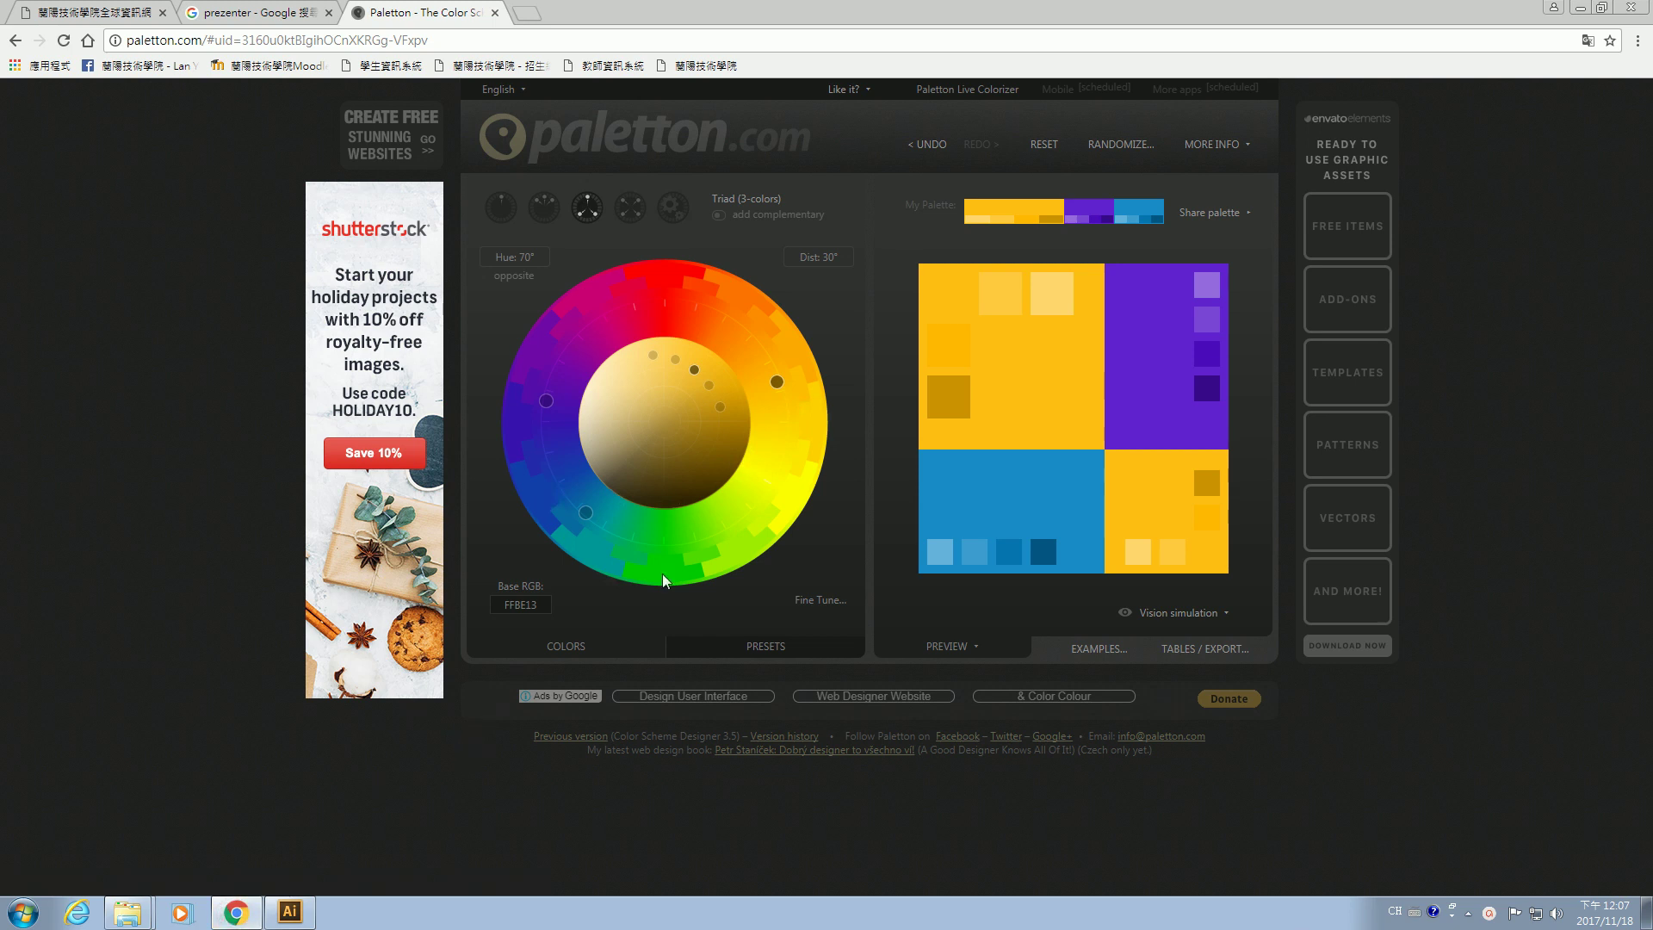
pyautogui.moveTo(777, 382); pyautogui.dragTo(657, 548)
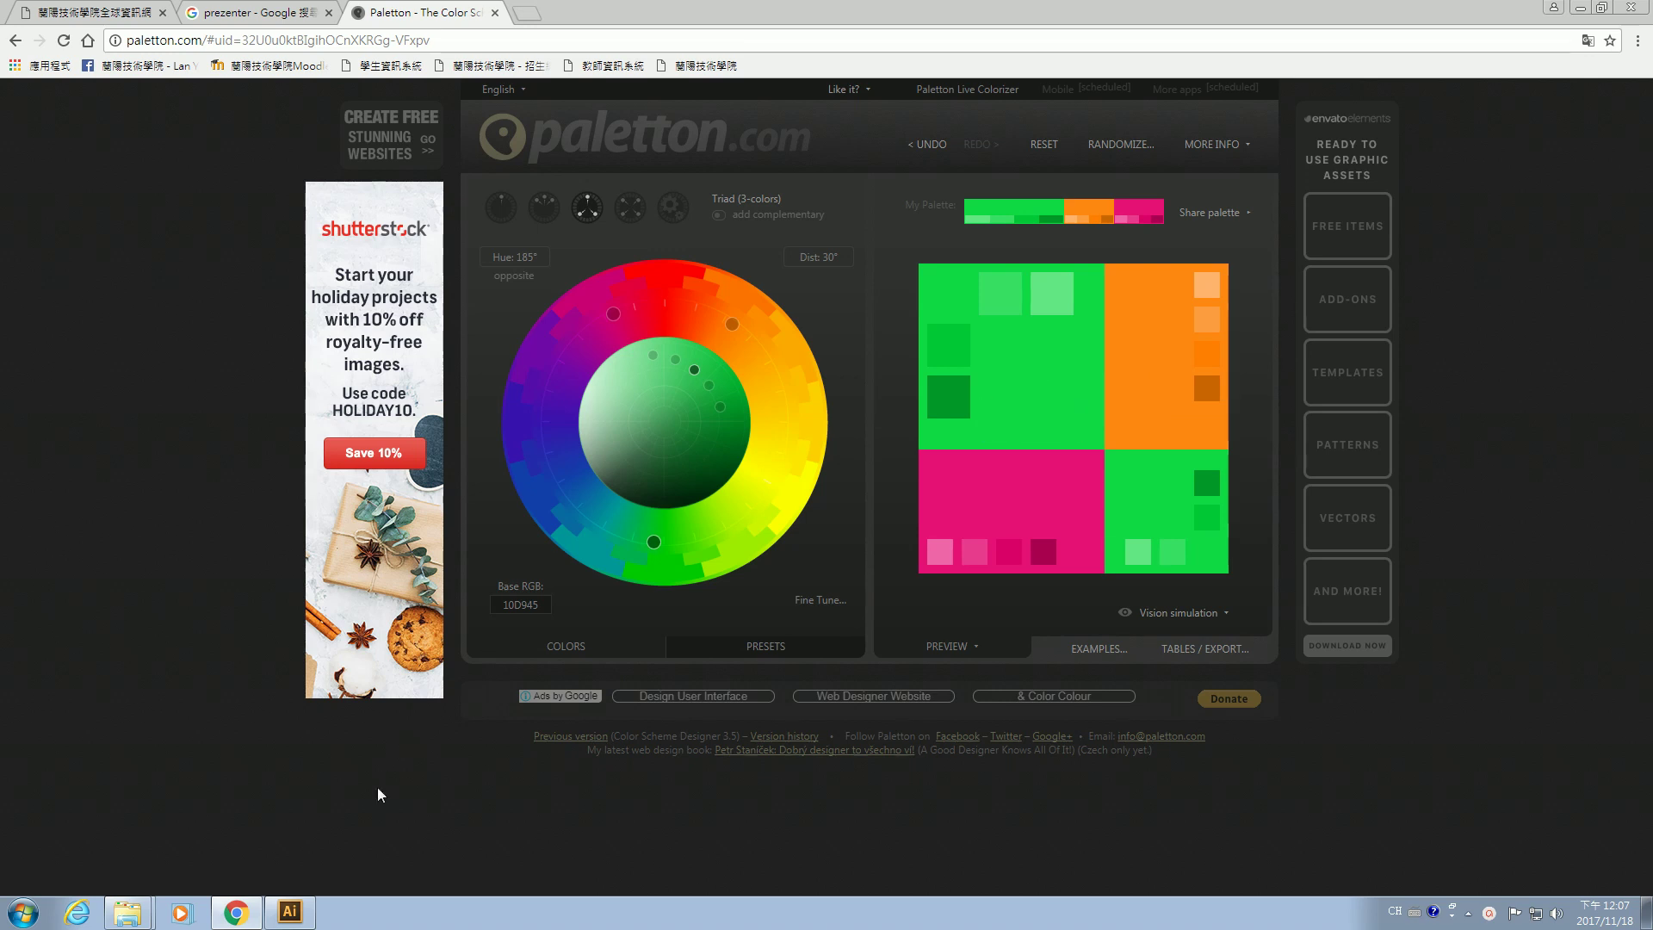
pyautogui.click(291, 912)
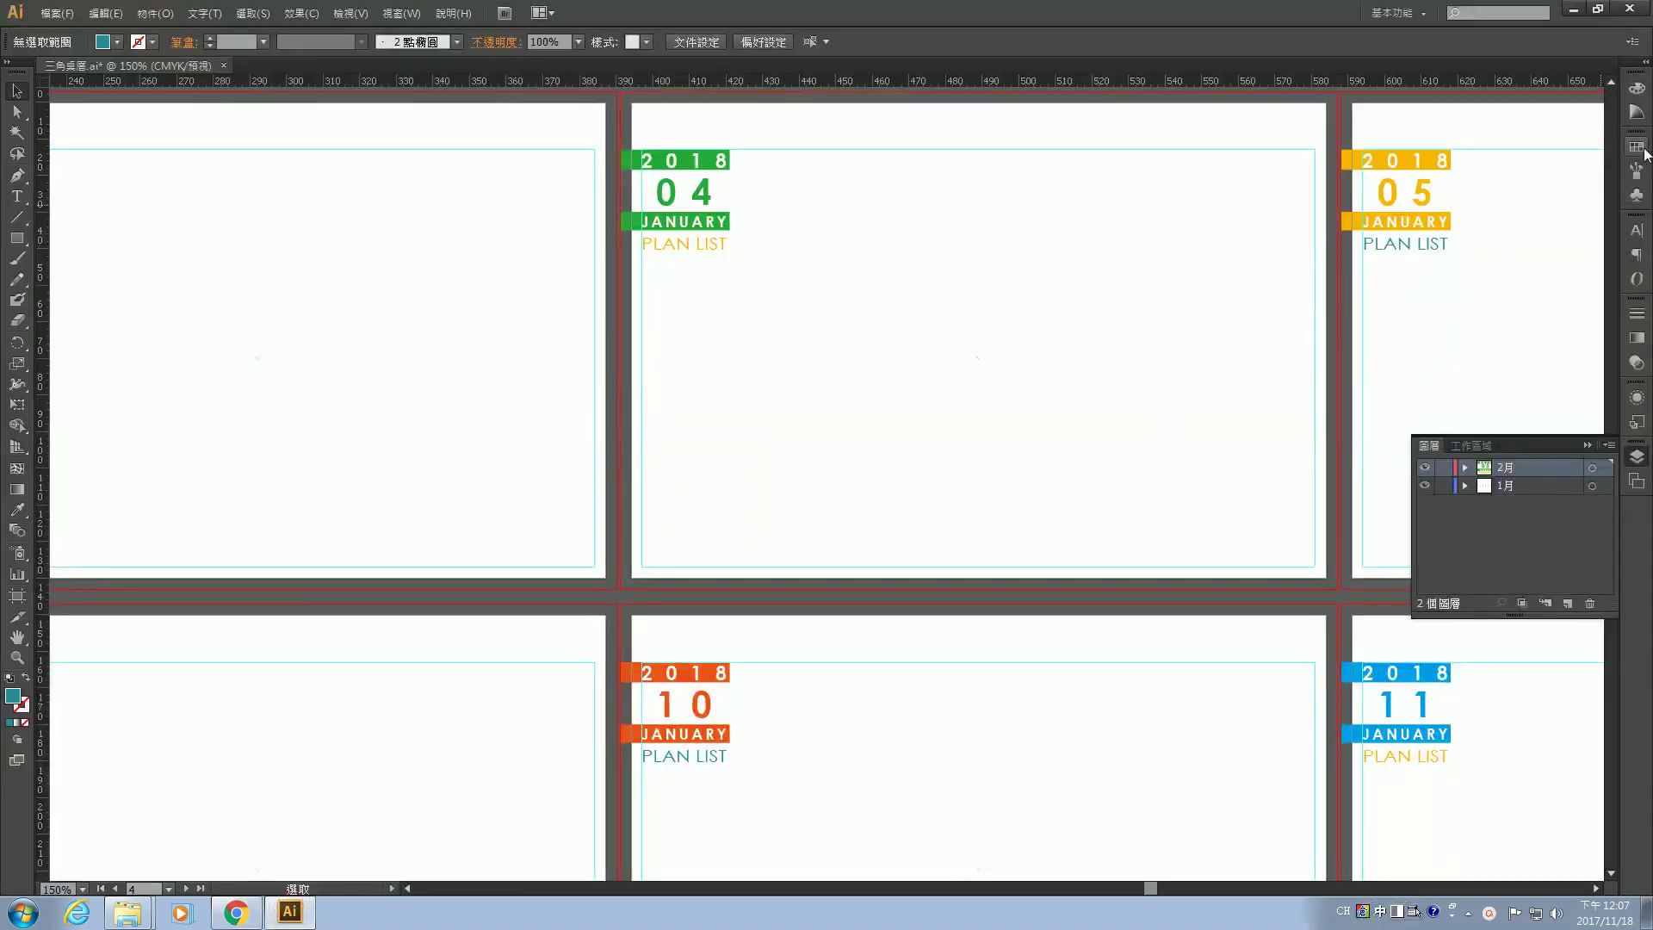
pyautogui.click(1638, 150)
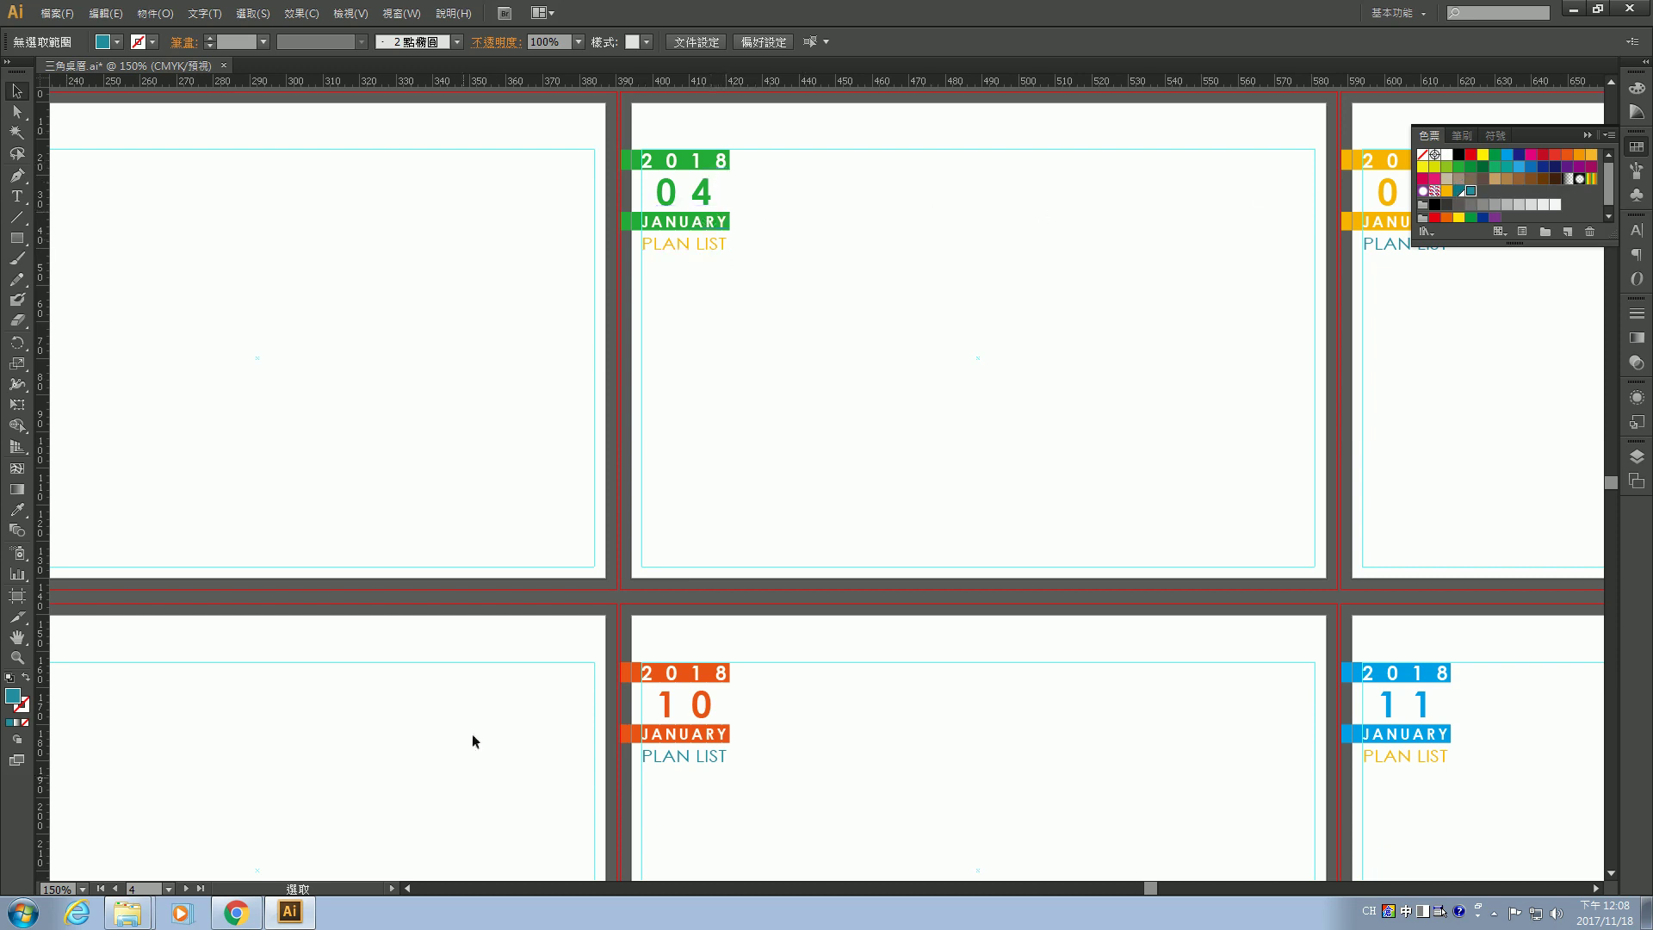
pyautogui.click(236, 912)
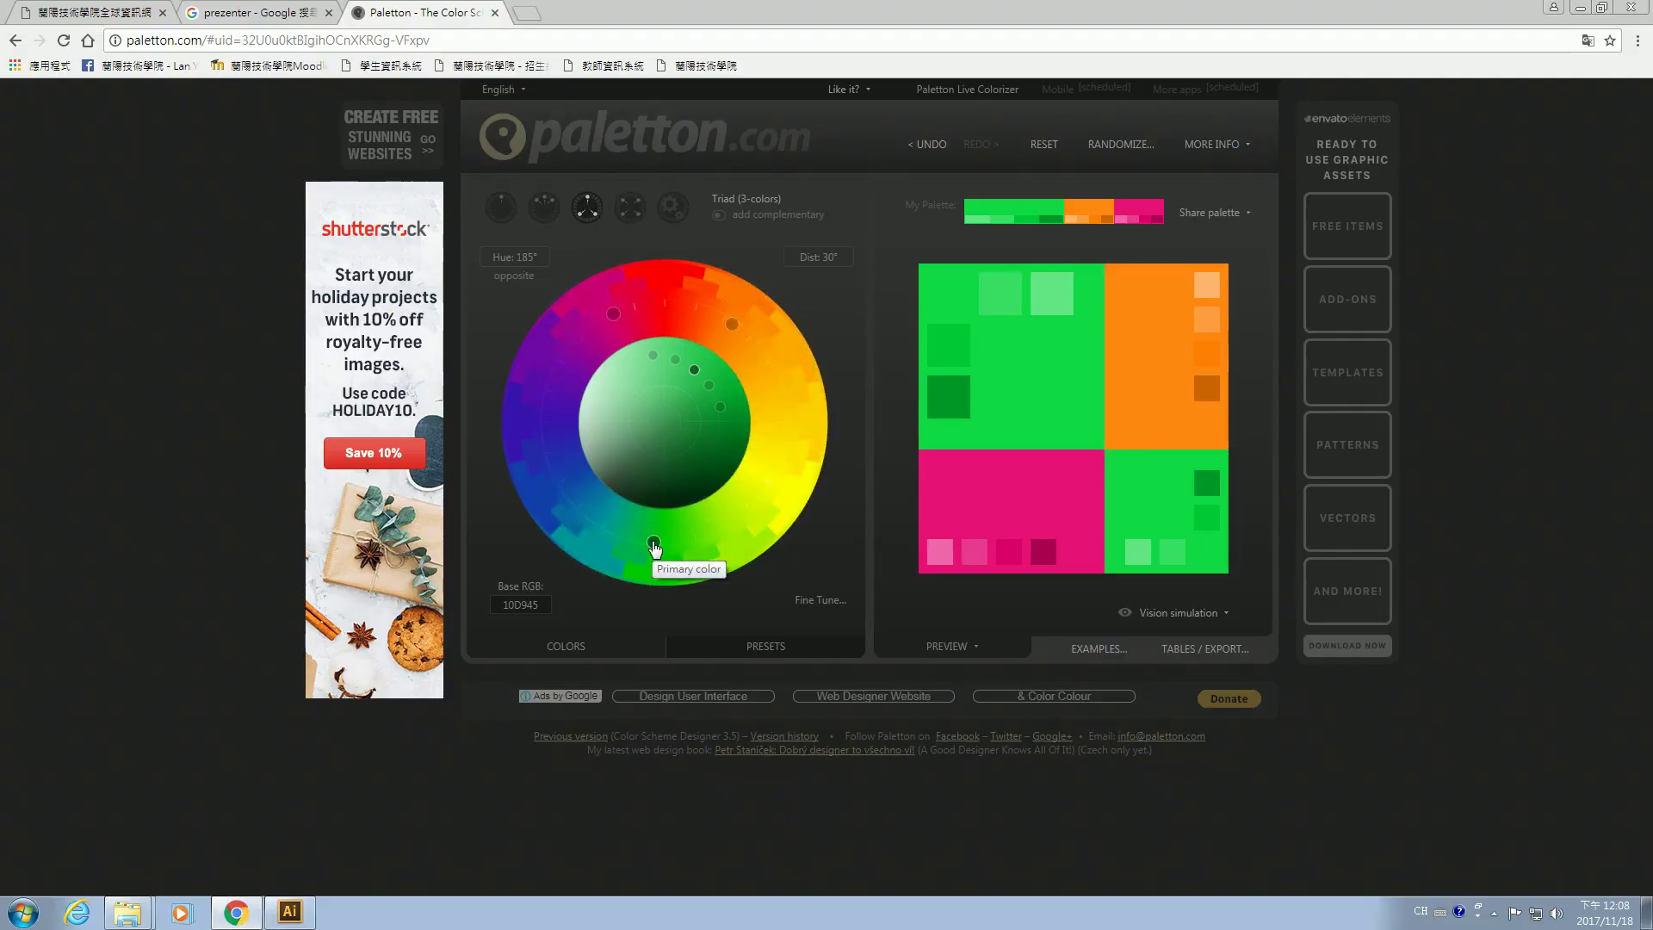
pyautogui.moveTo(654, 541); pyautogui.dragTo(648, 553)
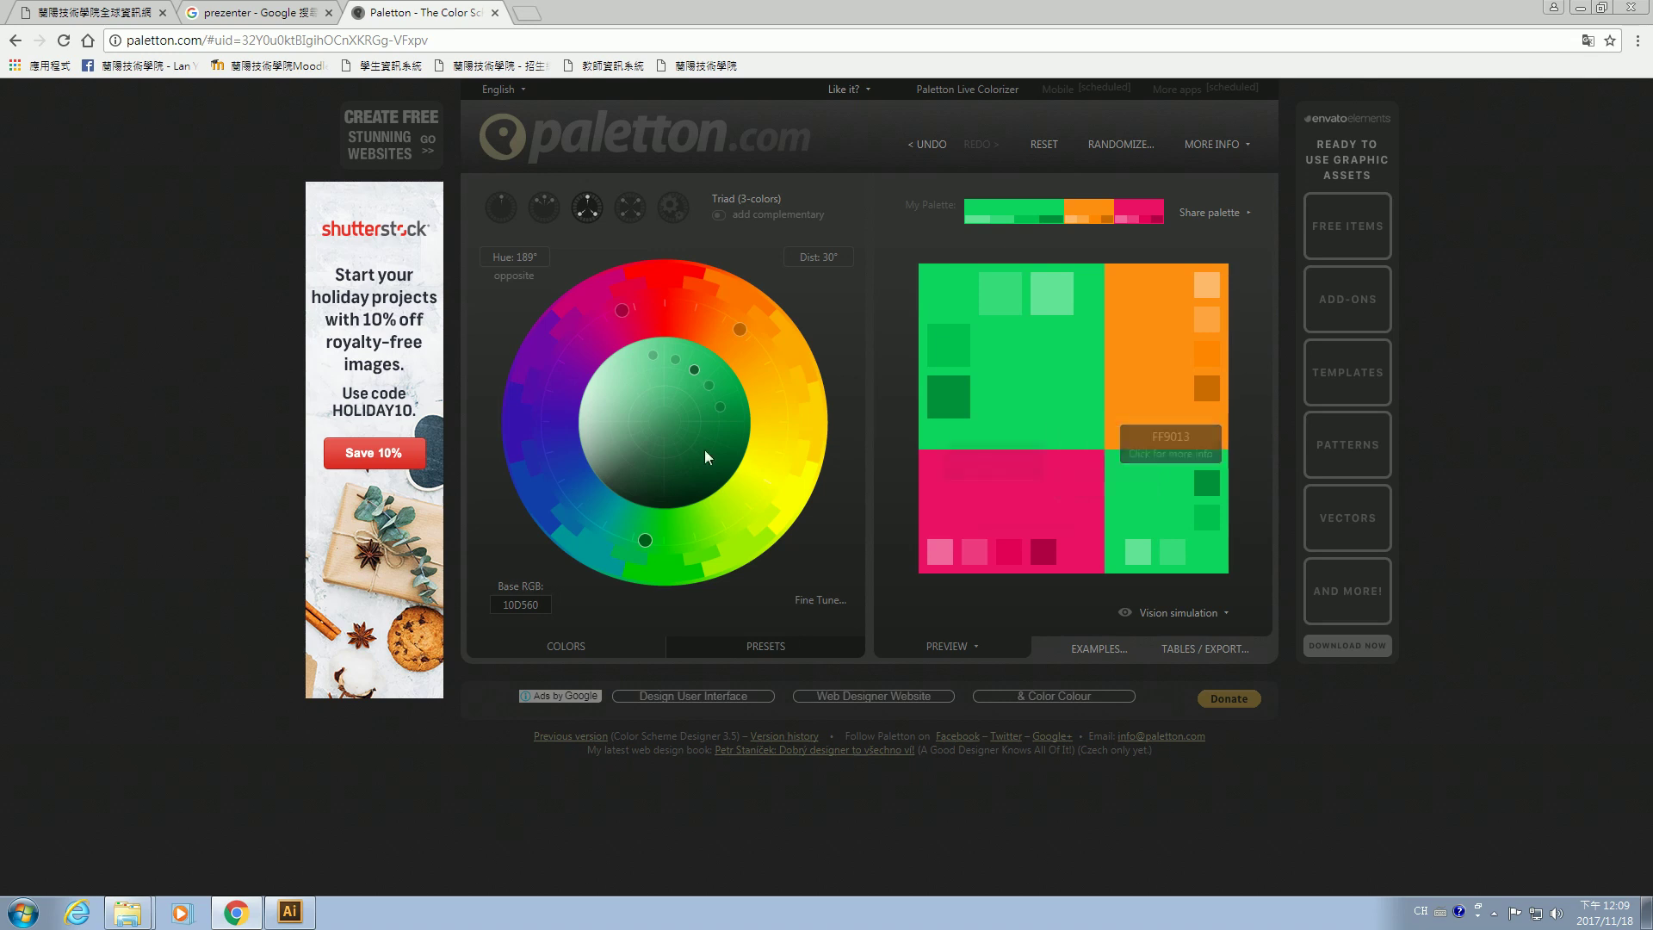
# Switch back to Illustrator and recolour the PLAN LIST text under month 04 with the magenta-pink swatch.
pyautogui.click(290, 912)
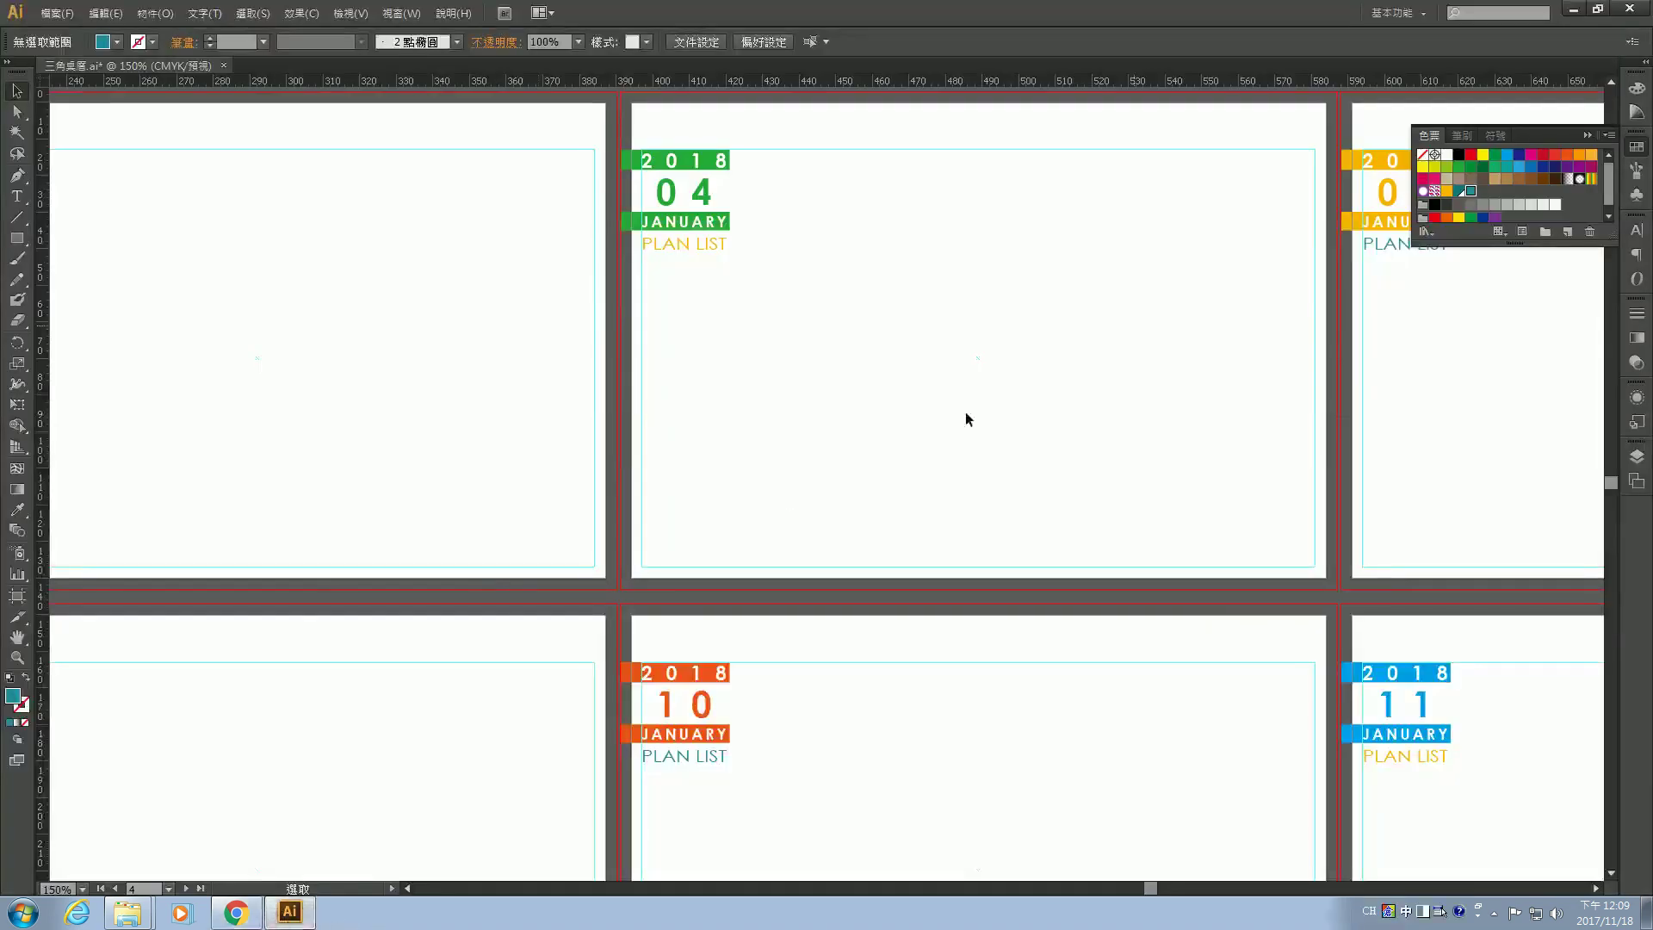
pyautogui.doubleClick(721, 246)
pyautogui.click(725, 246)
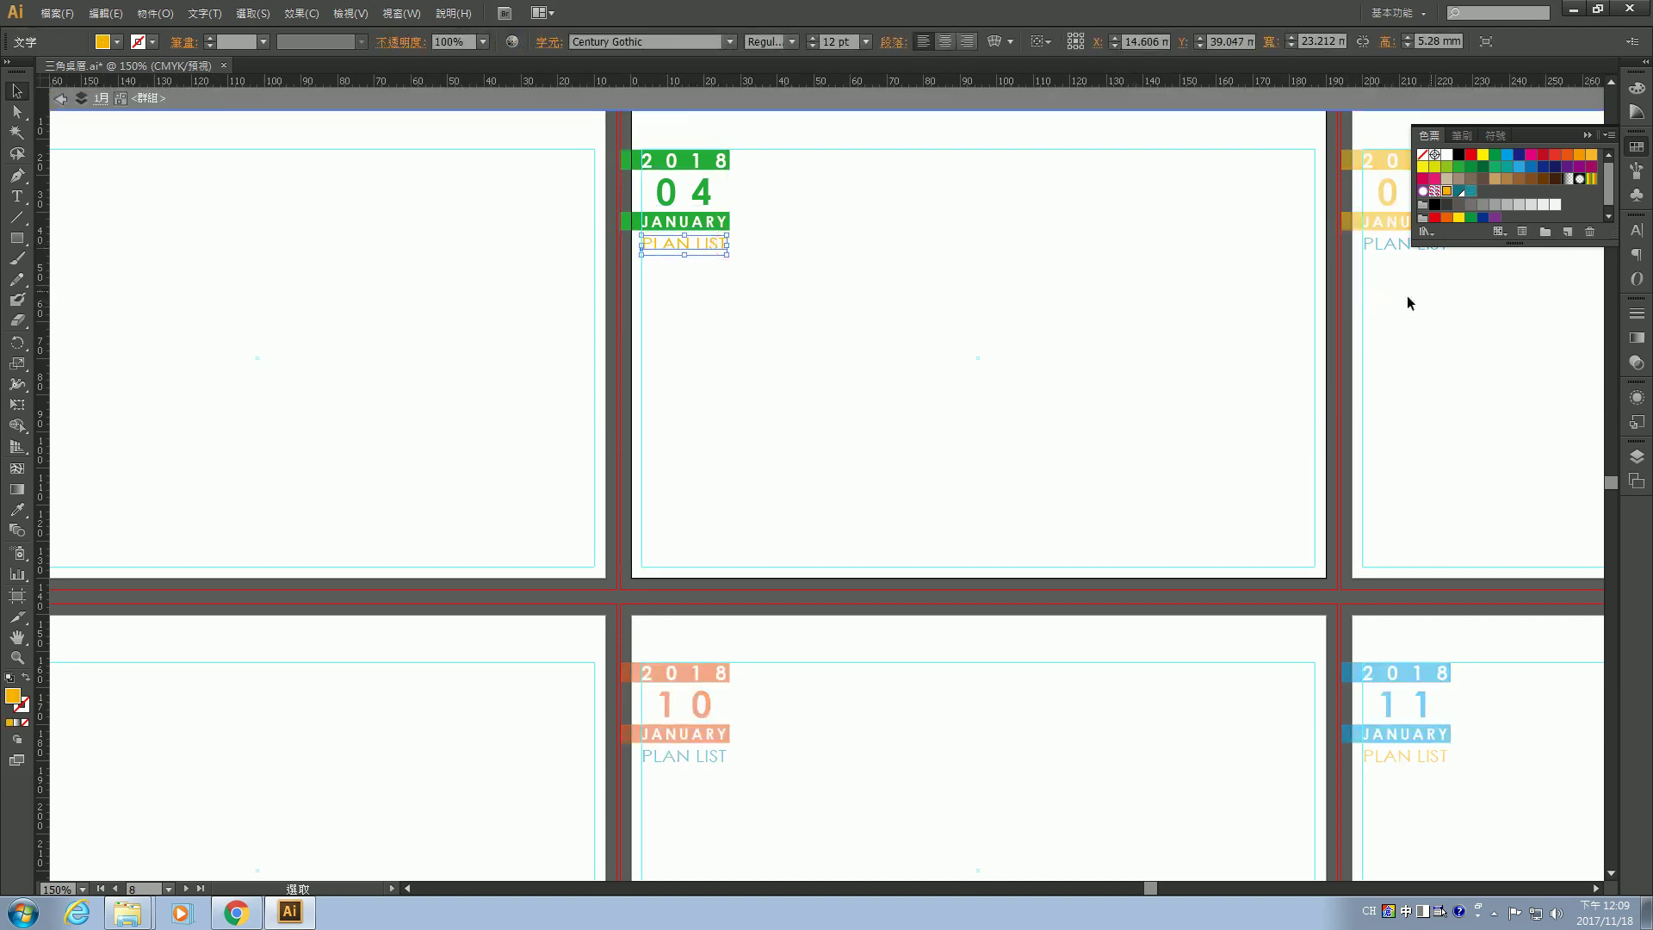
pyautogui.click(1434, 180)
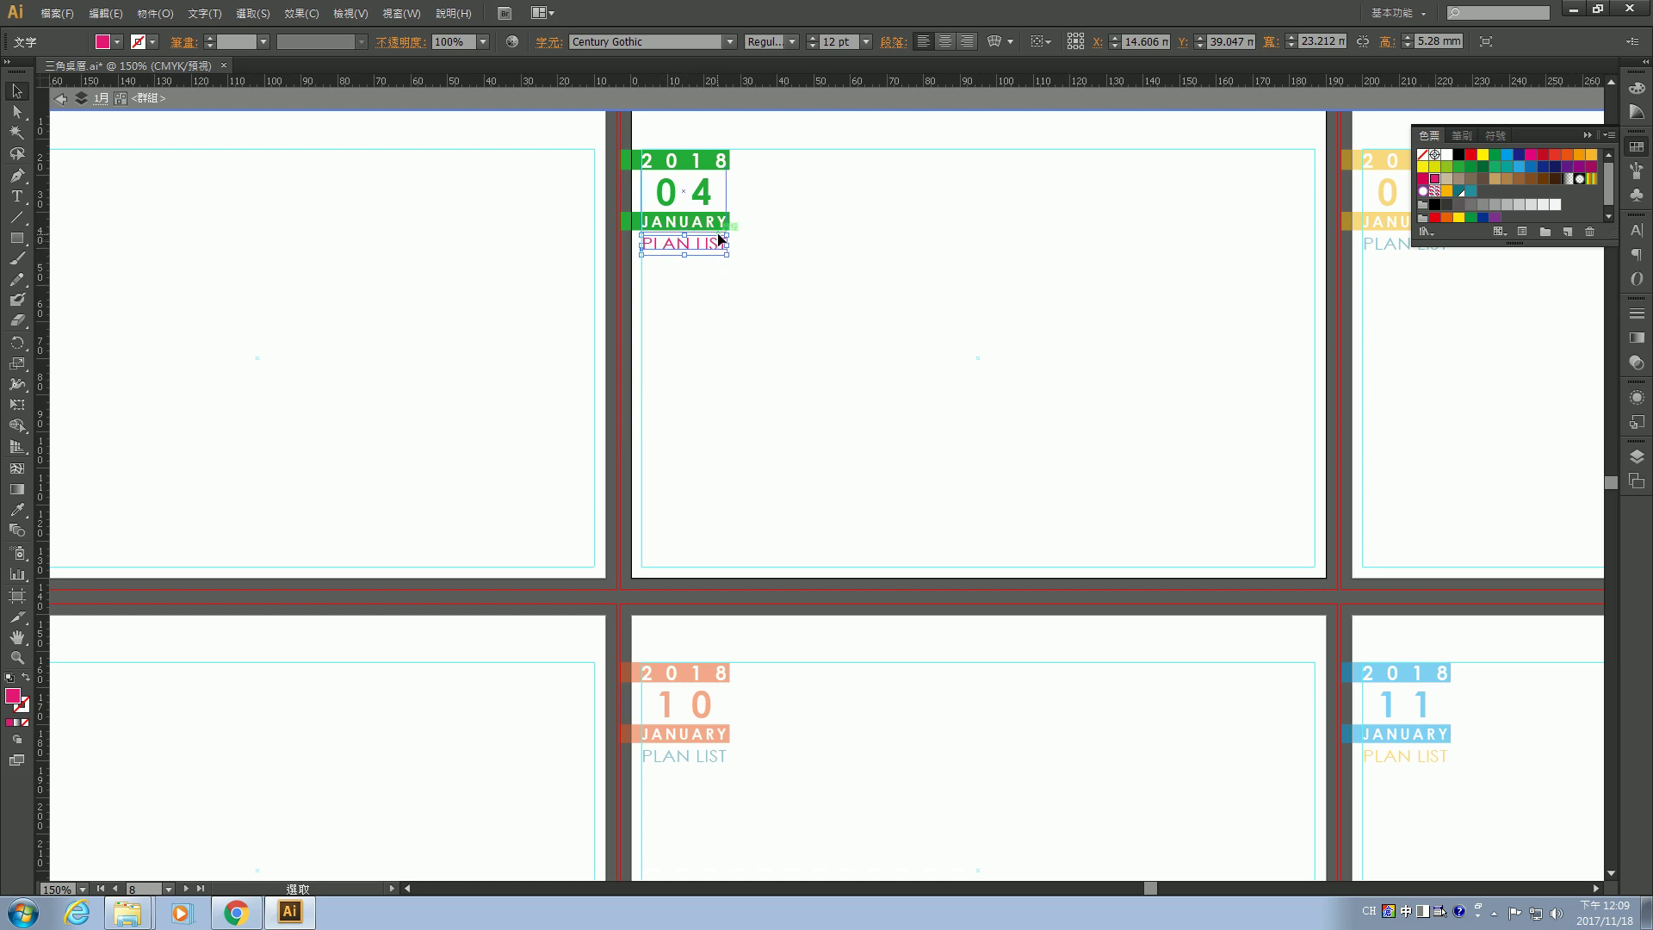
pyautogui.click(742, 311)
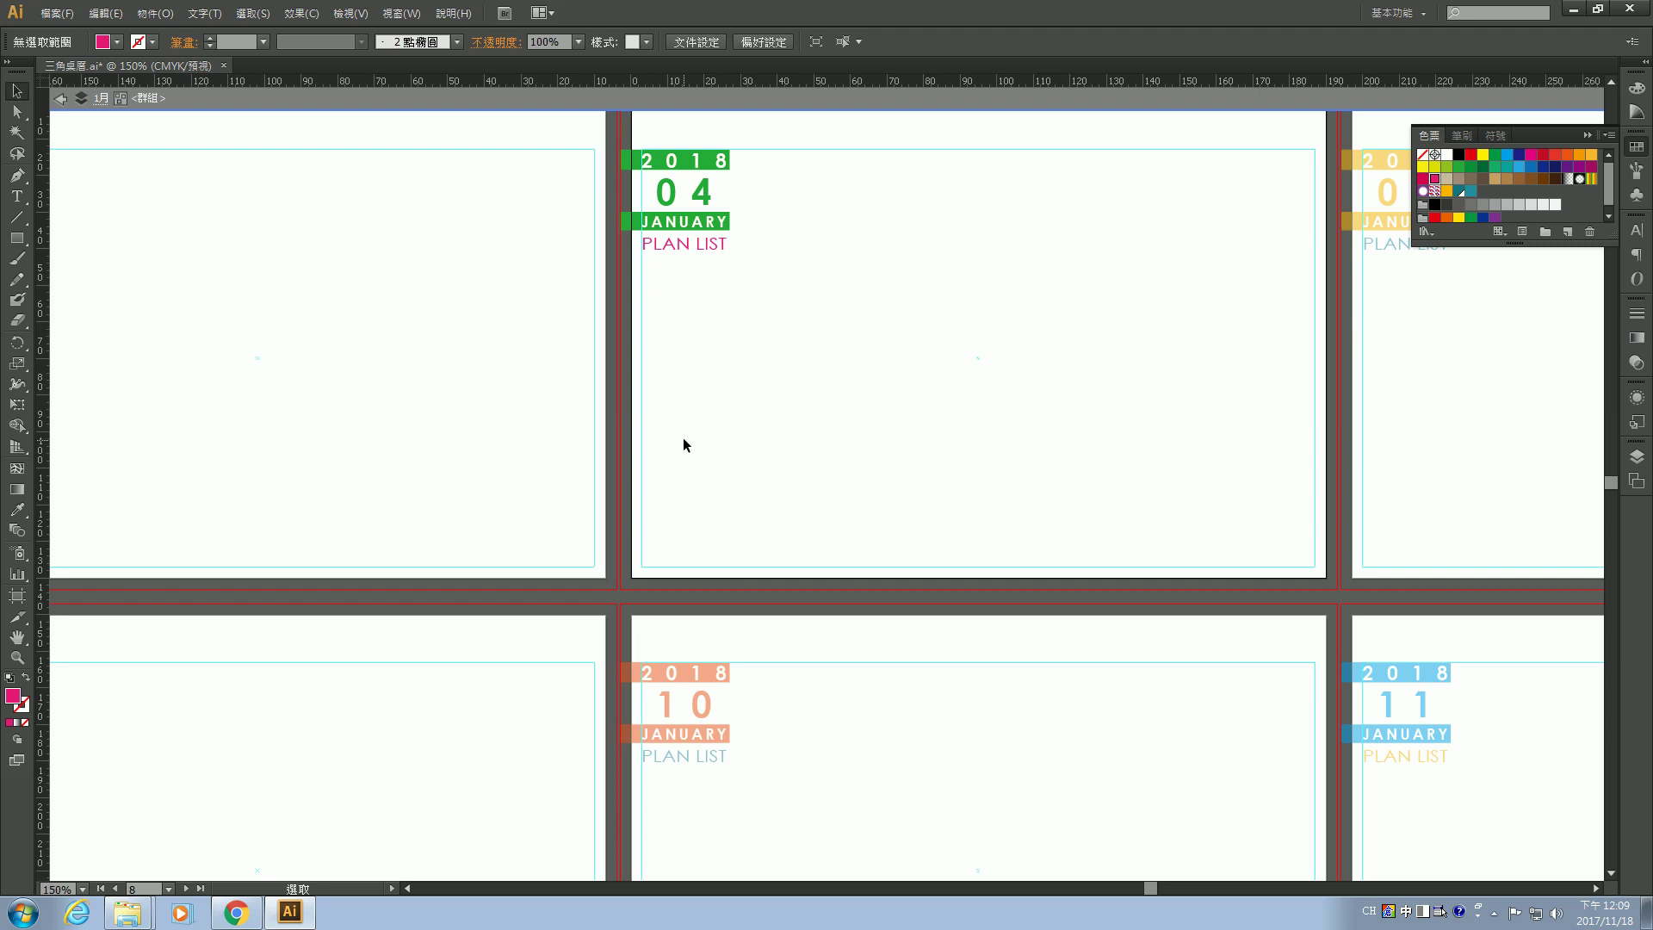
# Switch to Paletton in Chrome, change the scheme to Adjacent colors (3-colors), and examine the colours that accompany green.
pyautogui.click(236, 911)
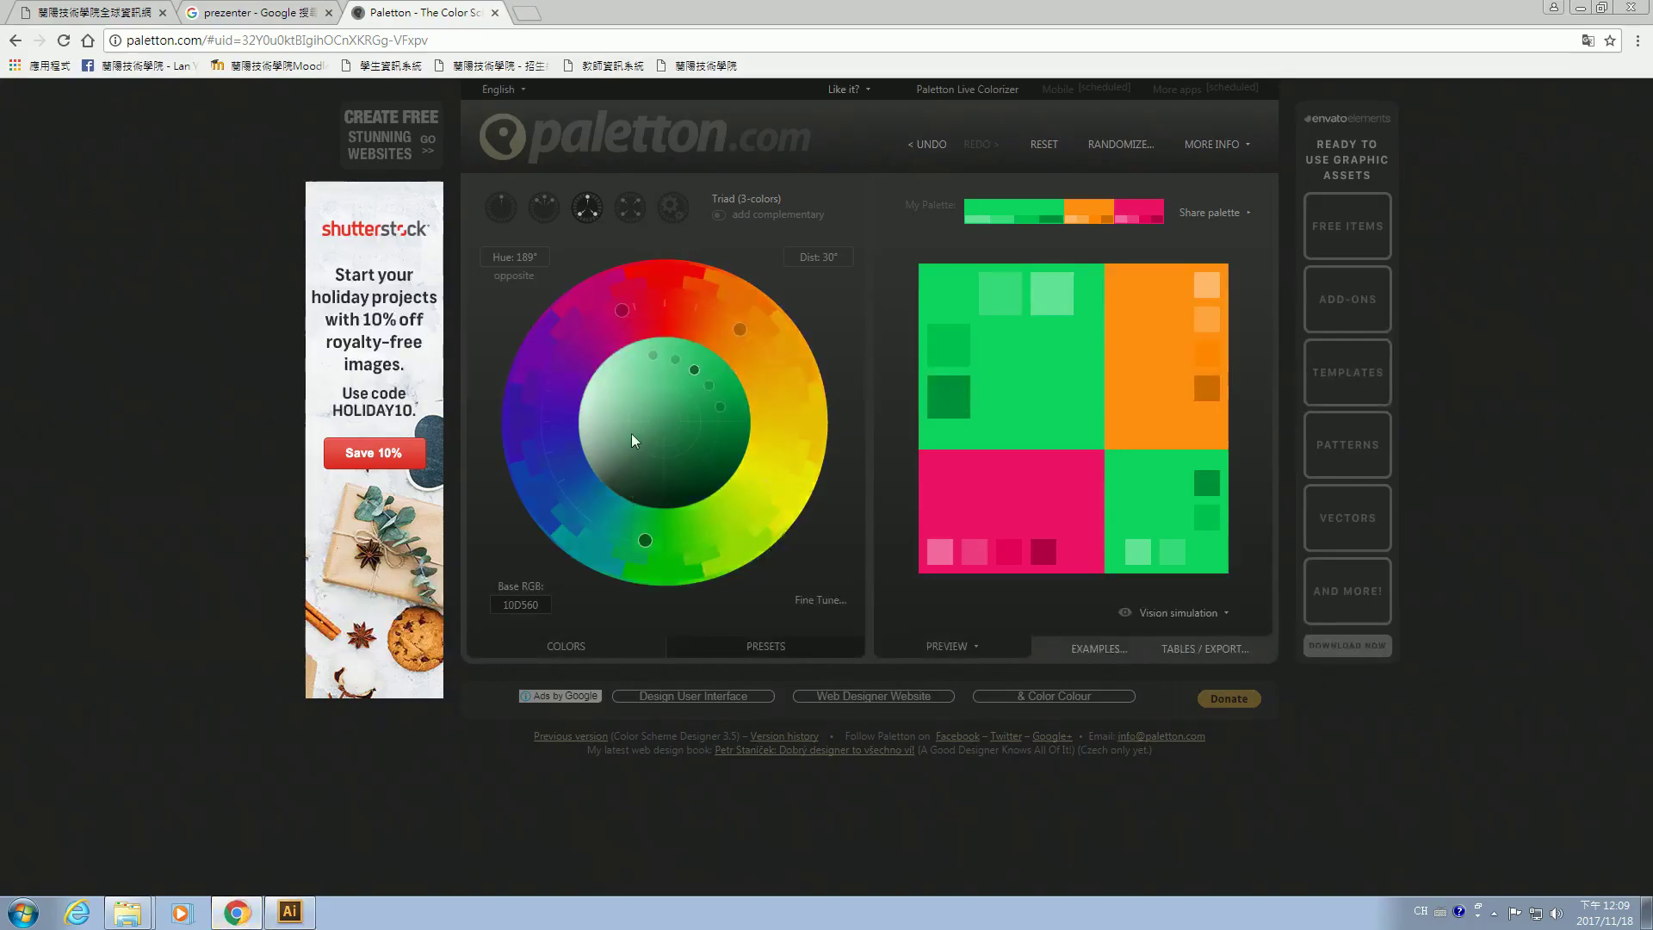
pyautogui.click(545, 206)
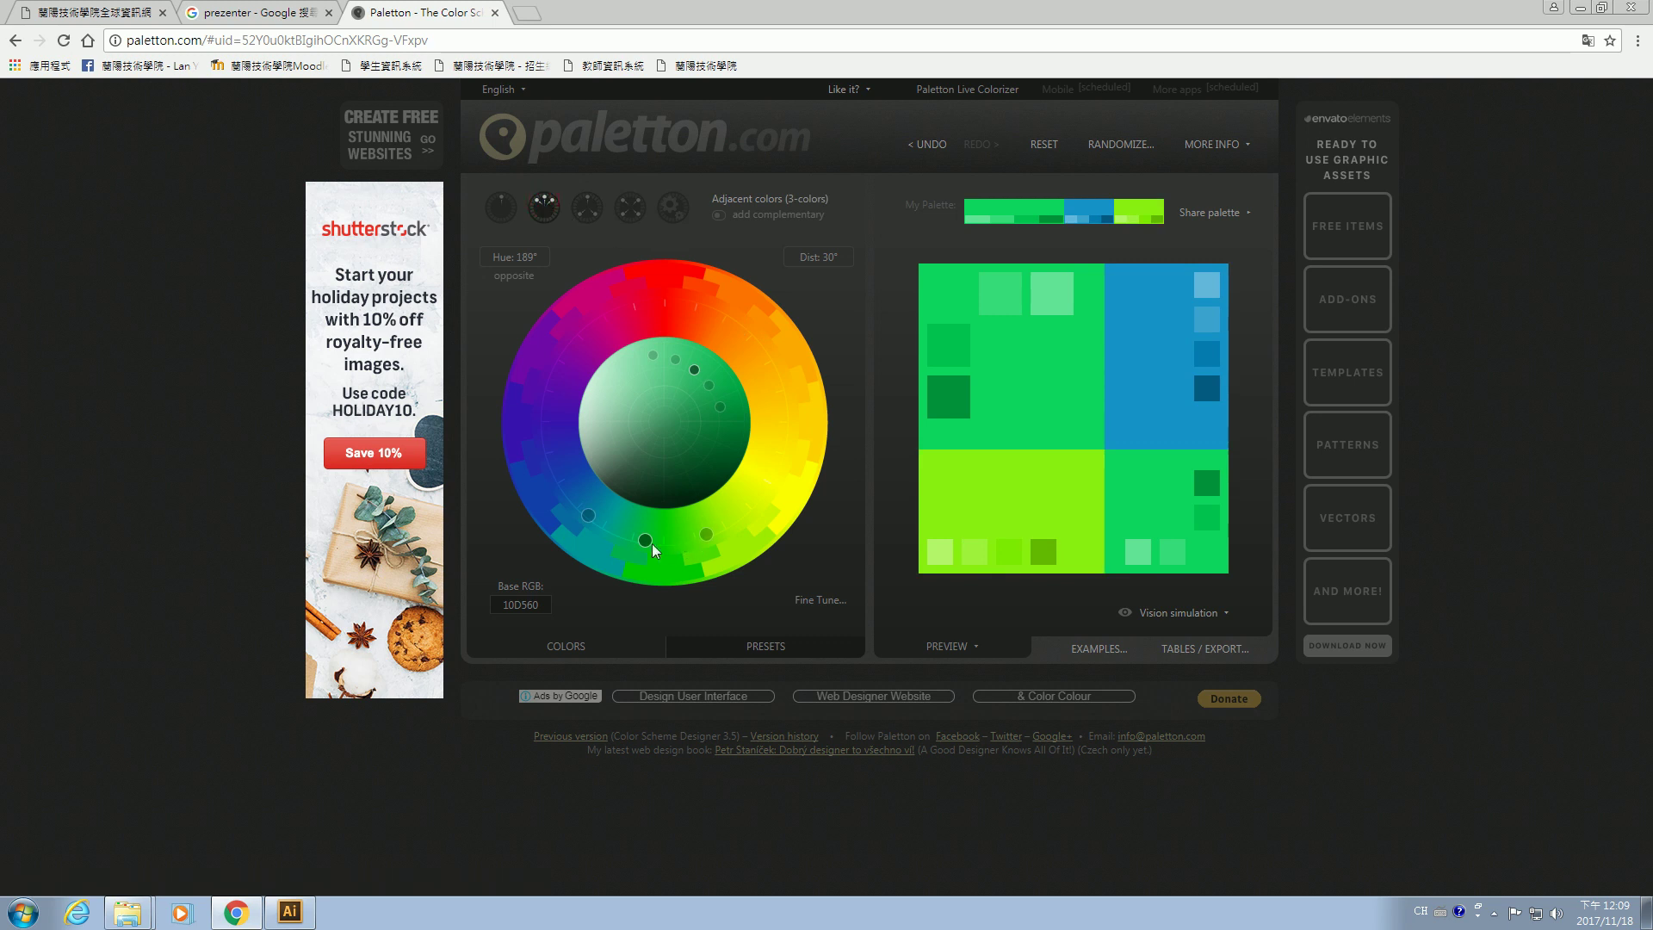
pyautogui.moveTo(1145, 396)
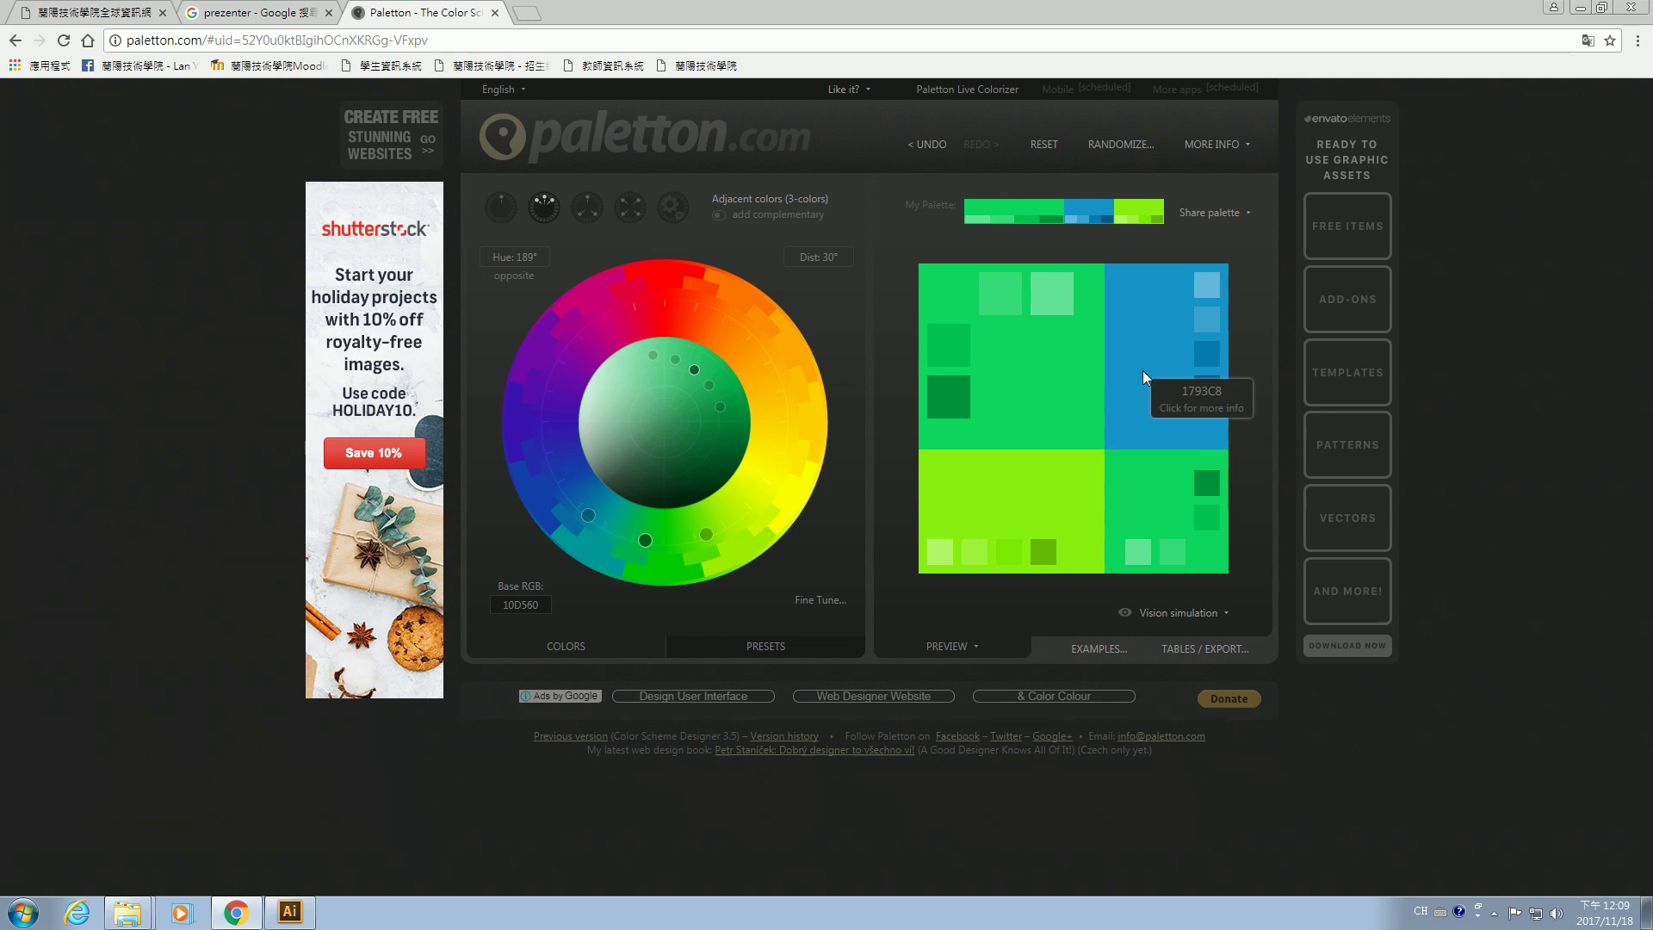
pyautogui.moveTo(1011, 494)
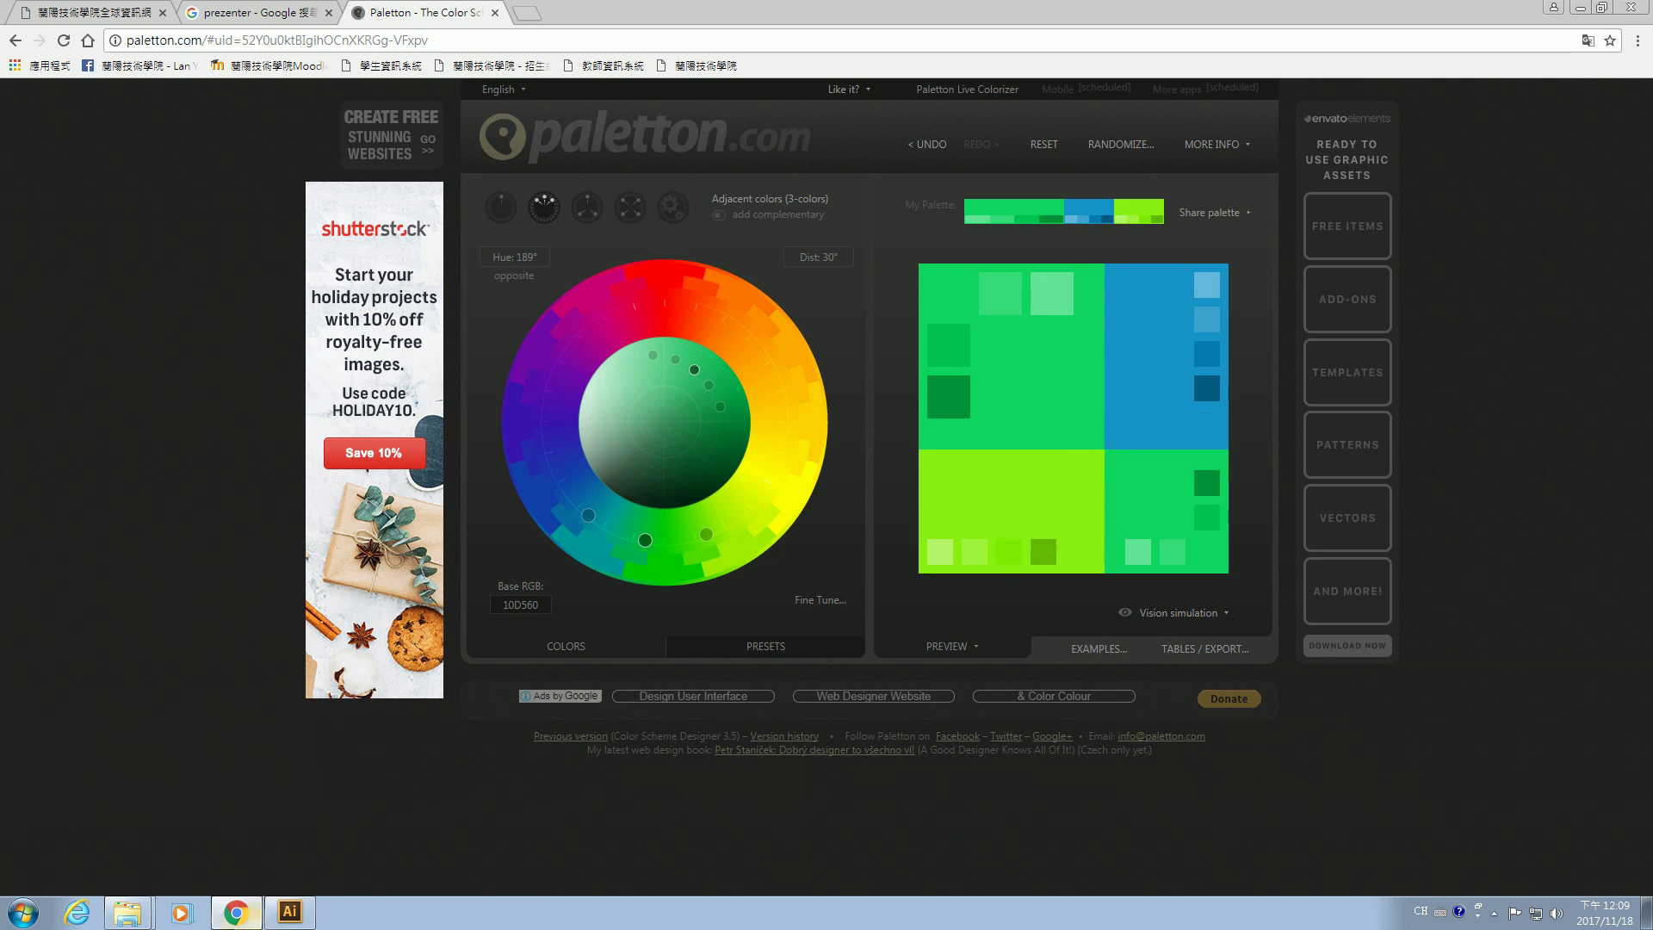
# Switch back to Illustrator and recolour month 04's PLAN LIST text with the blue swatch C=70 M=15 Y=0 K=0.
pyautogui.click(293, 913)
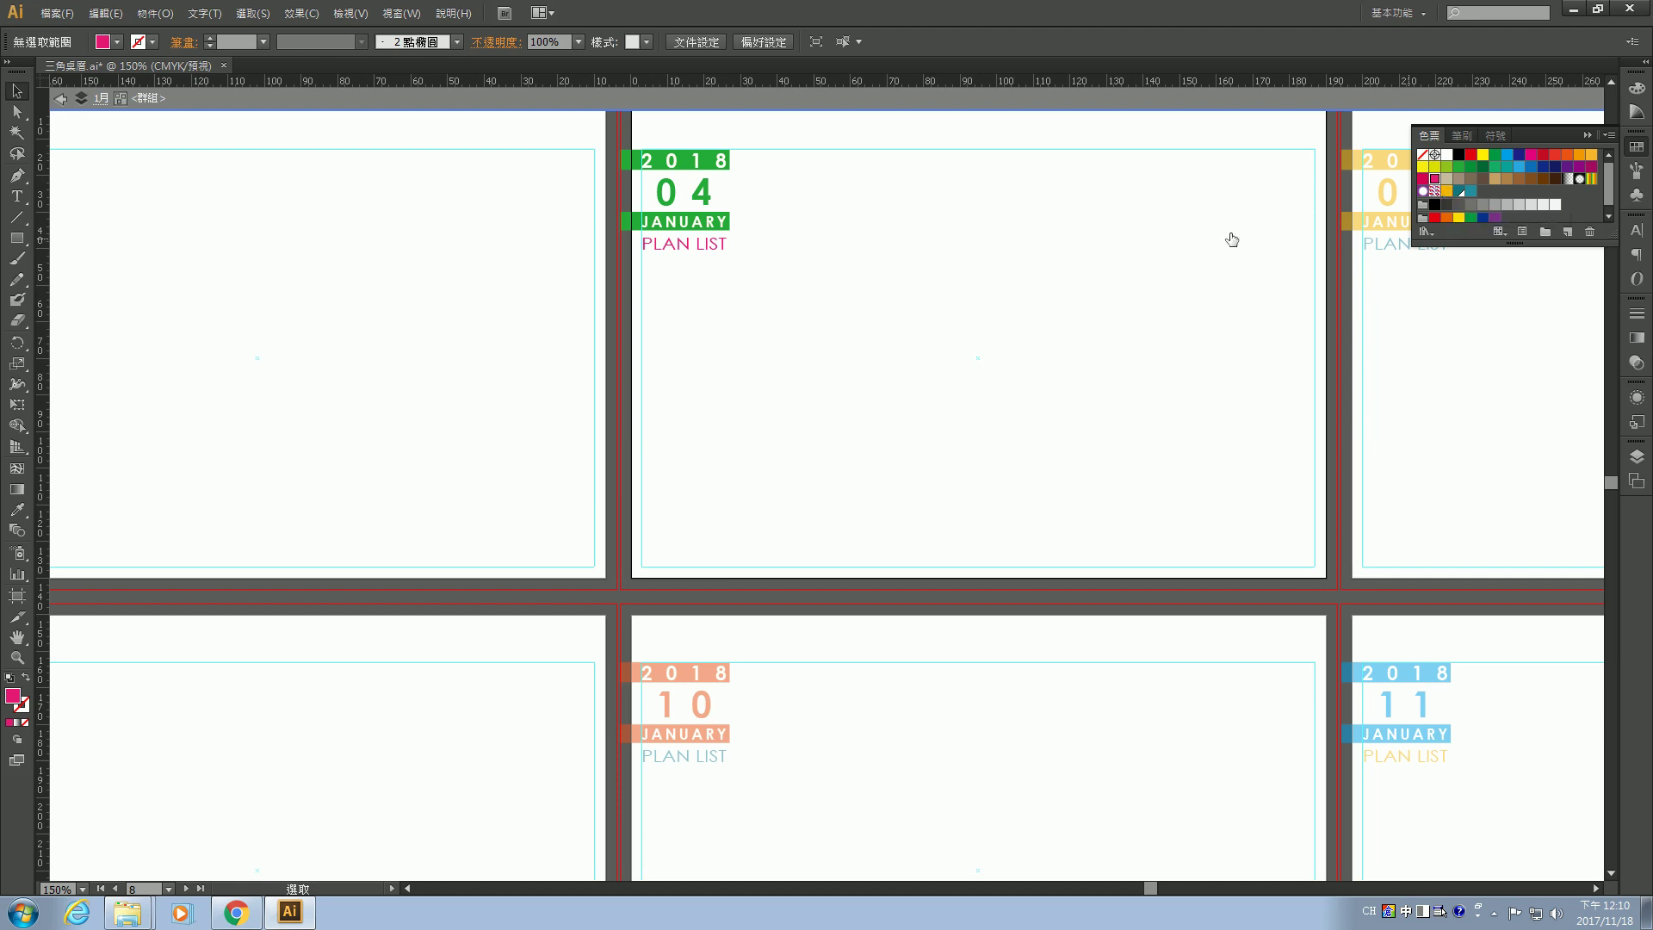
pyautogui.click(716, 244)
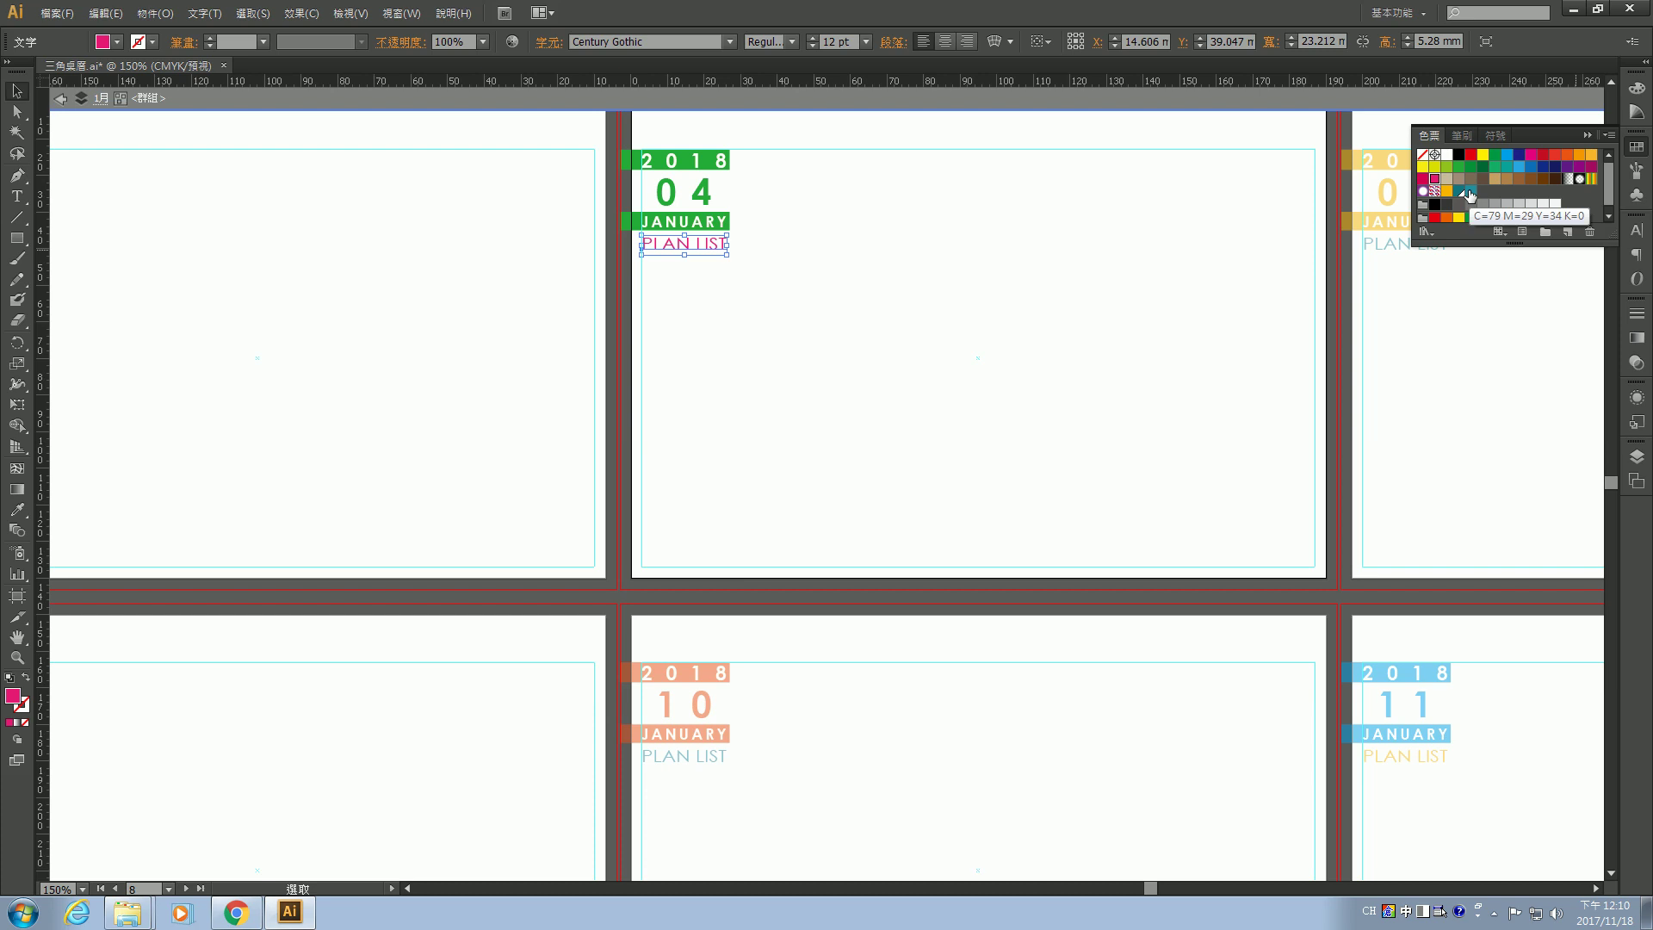
pyautogui.click(1509, 157)
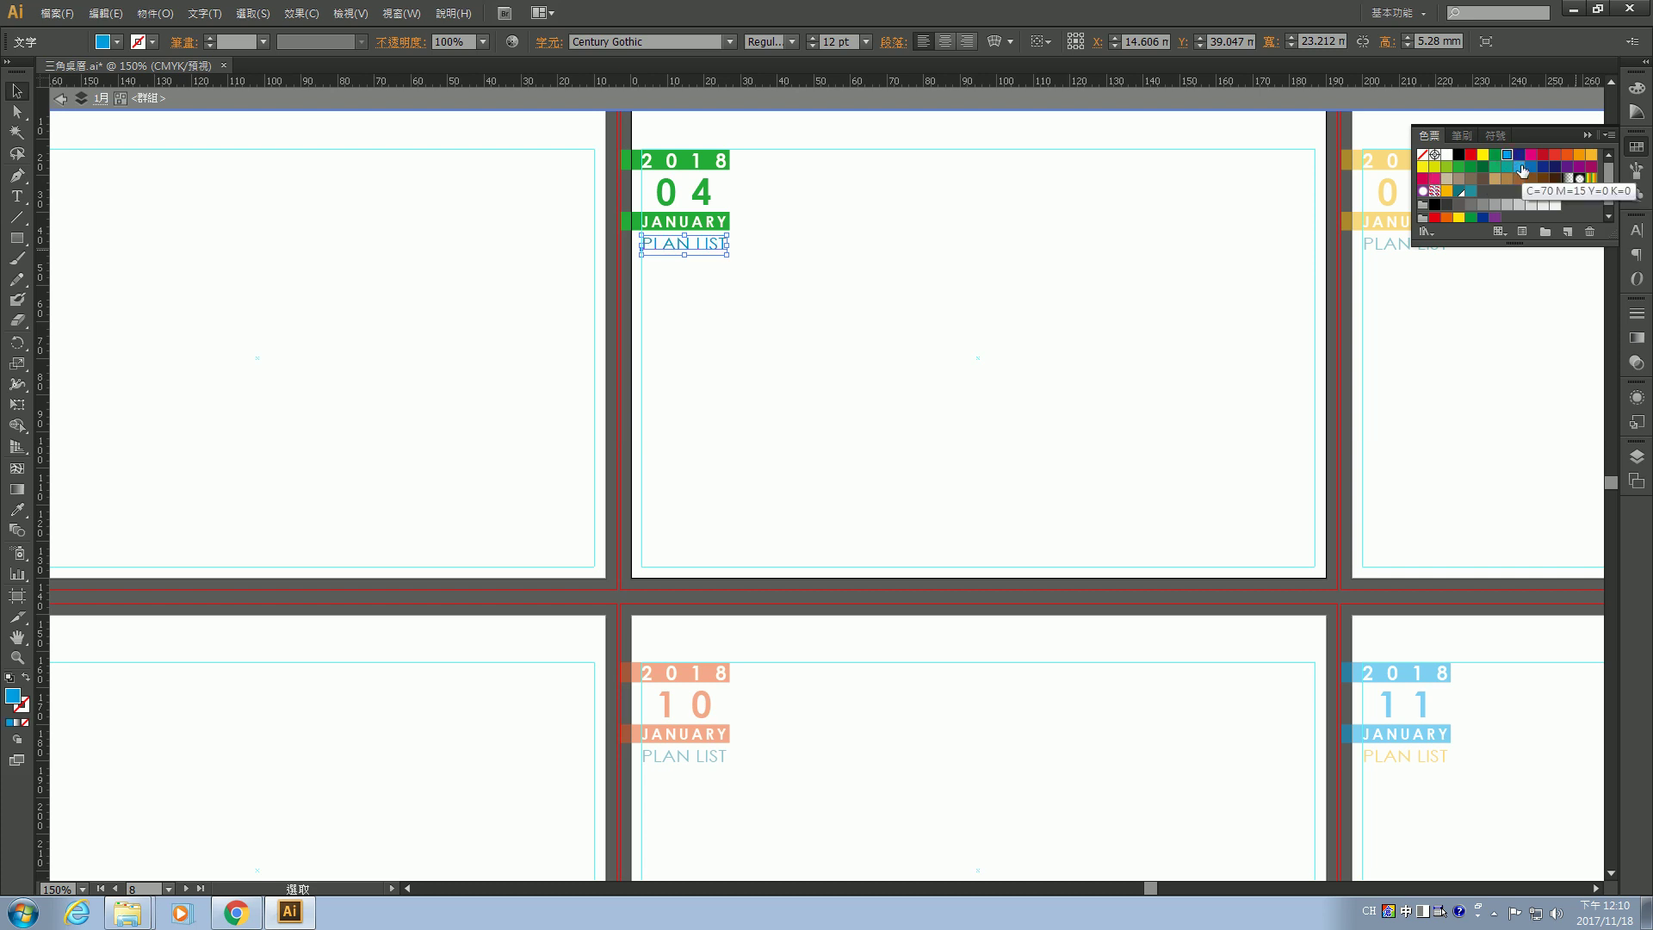
pyautogui.click(1520, 167)
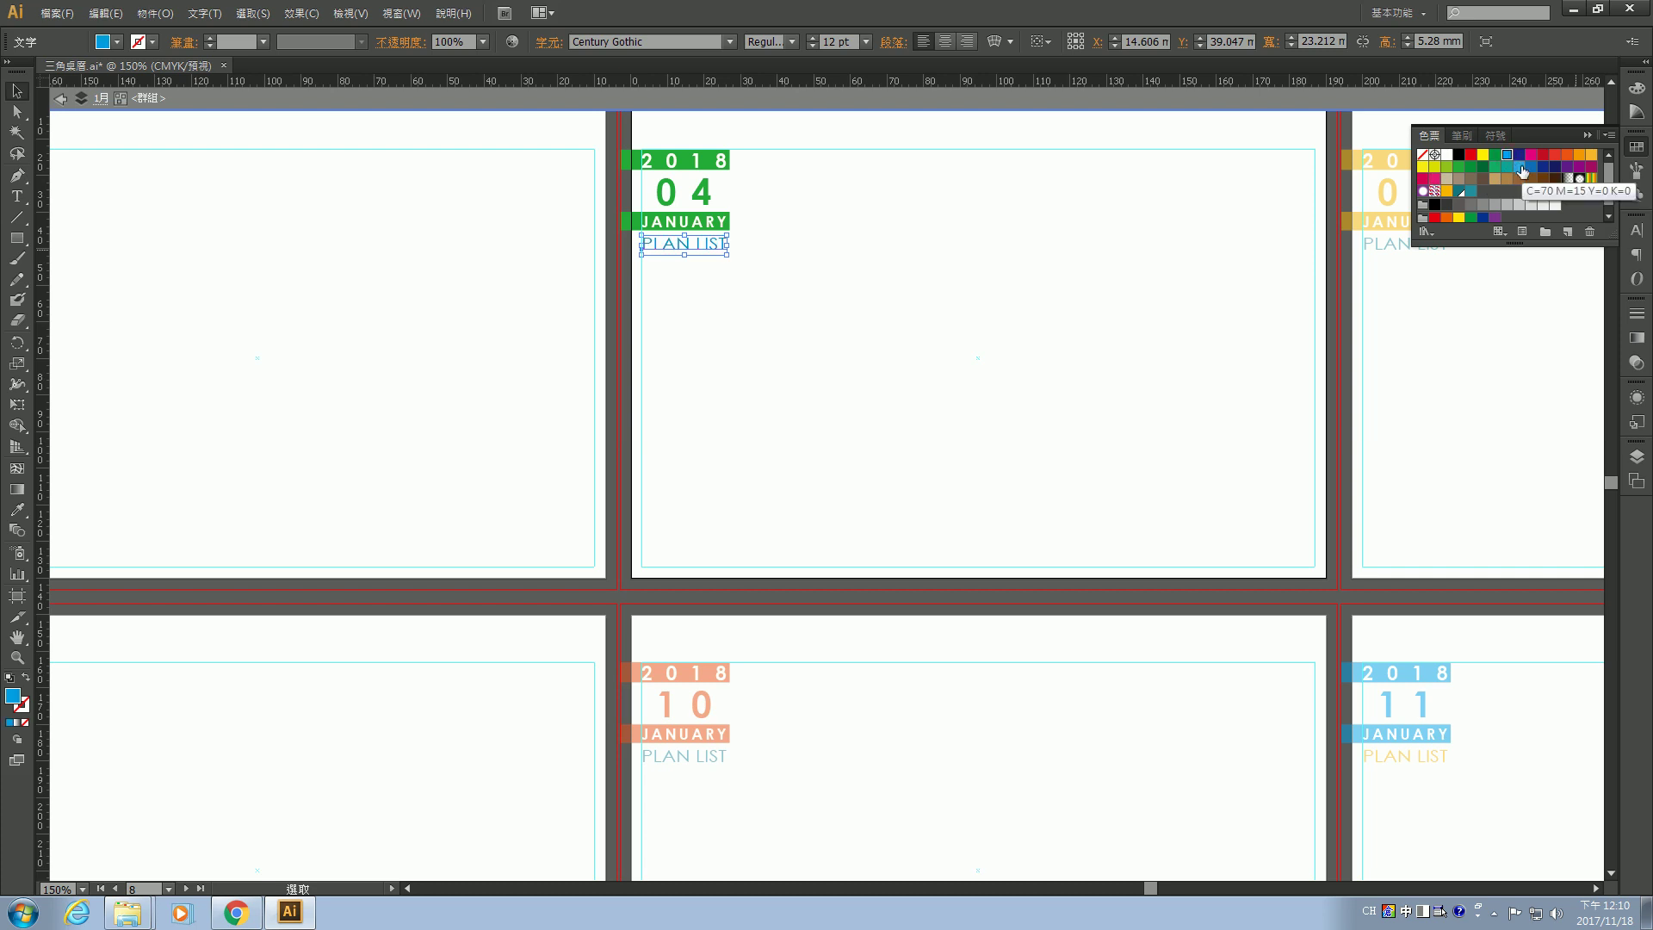
pyautogui.click(763, 250)
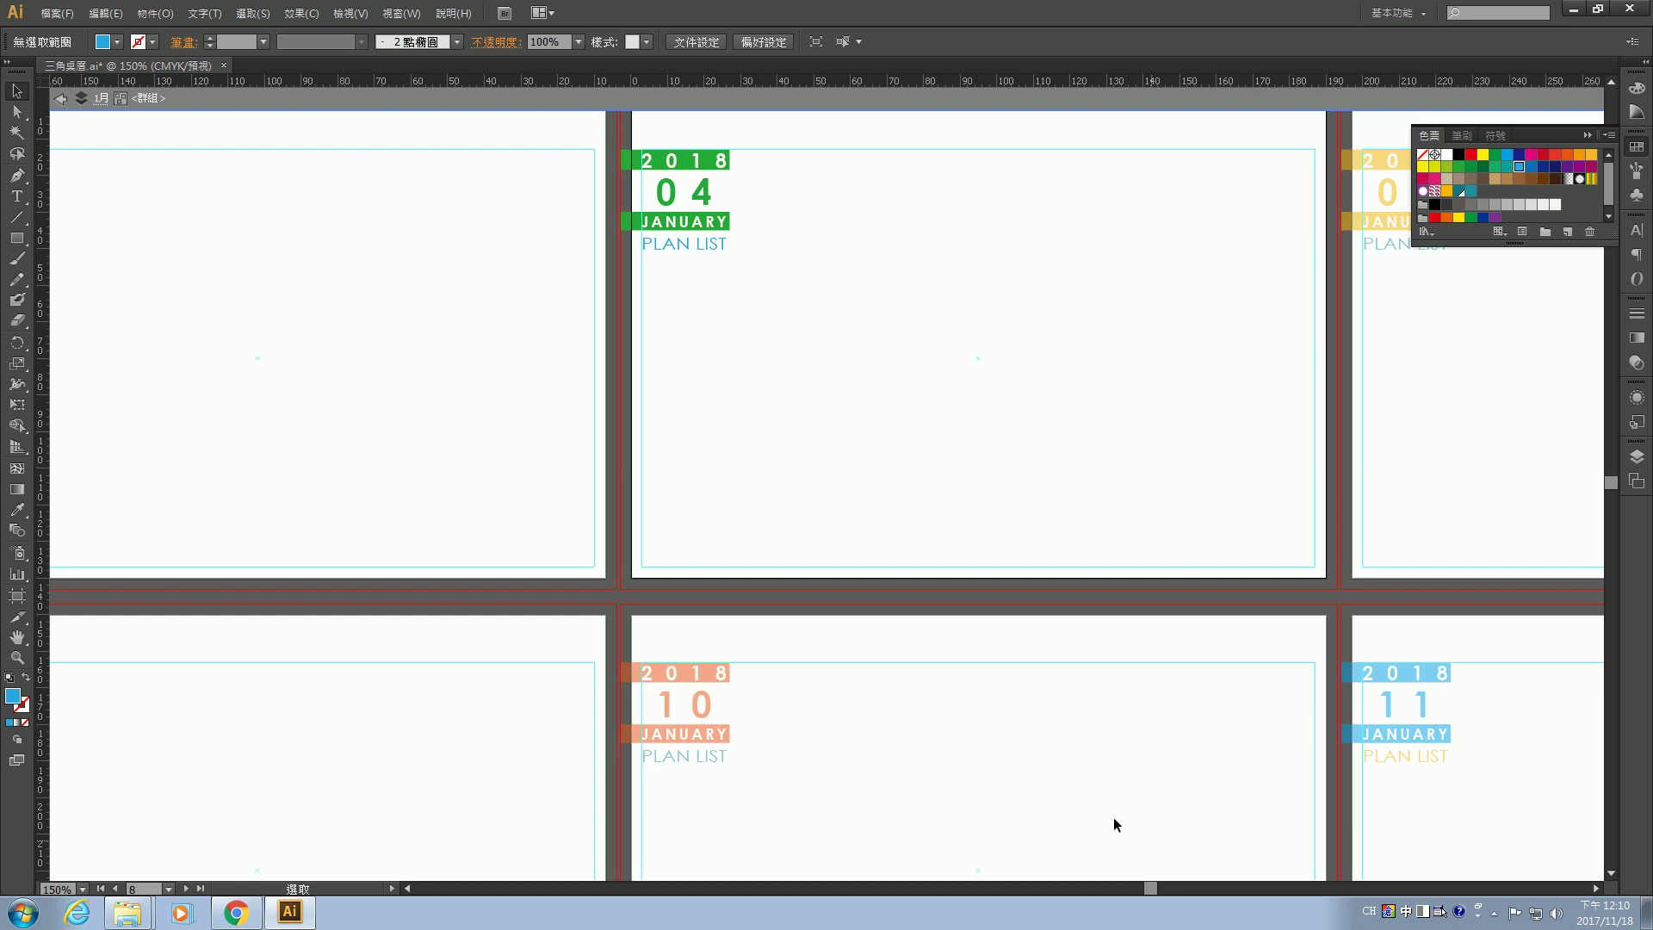
# Recolour the PLAN LIST text in the month 03 group with the blue swatch C=70 M=15 Y=0 K=0.
pyautogui.moveTo(1156, 887); pyautogui.dragTo(1116, 887)
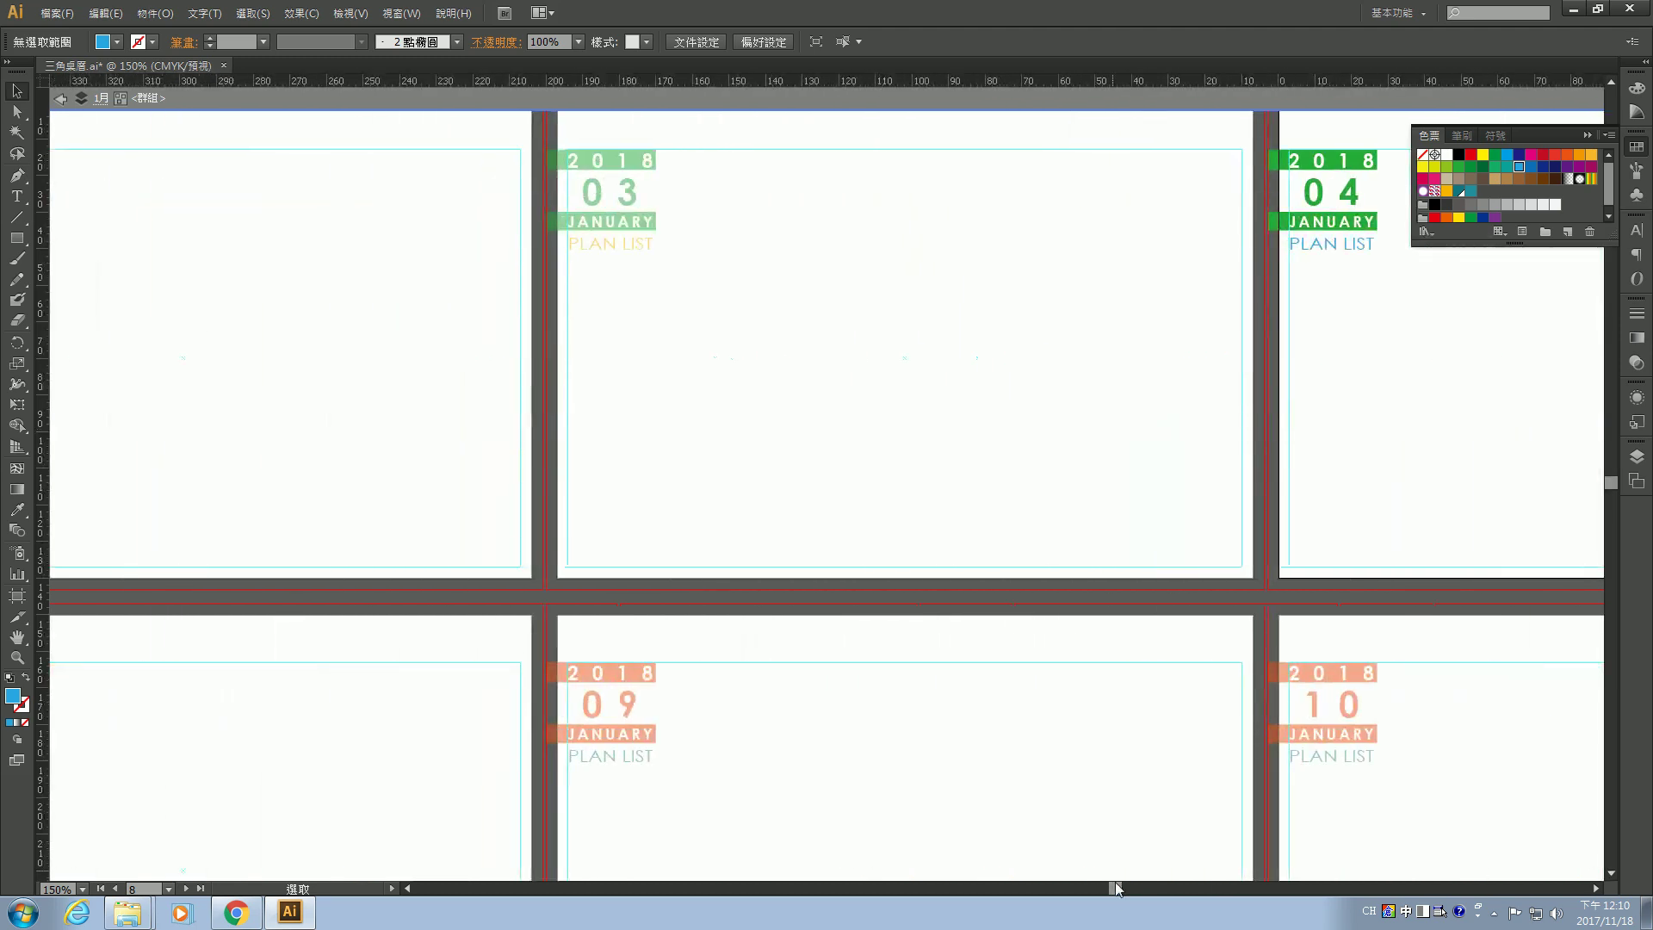
pyautogui.click(98, 100)
pyautogui.click(647, 249)
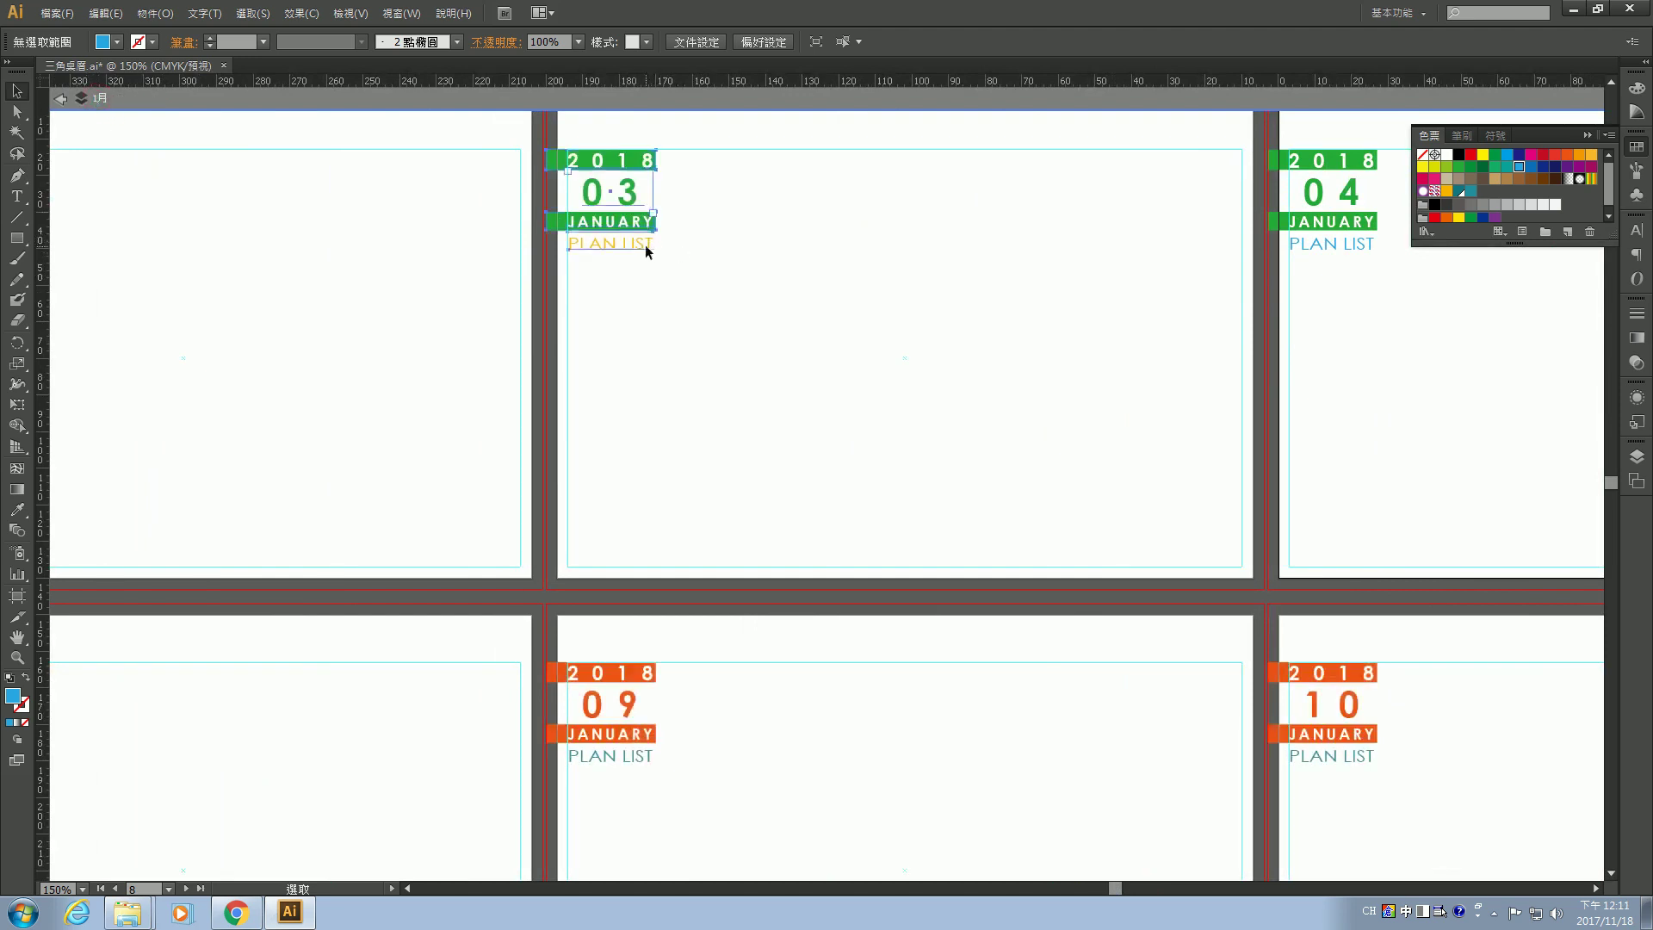
pyautogui.click(641, 247)
pyautogui.doubleClick(634, 245)
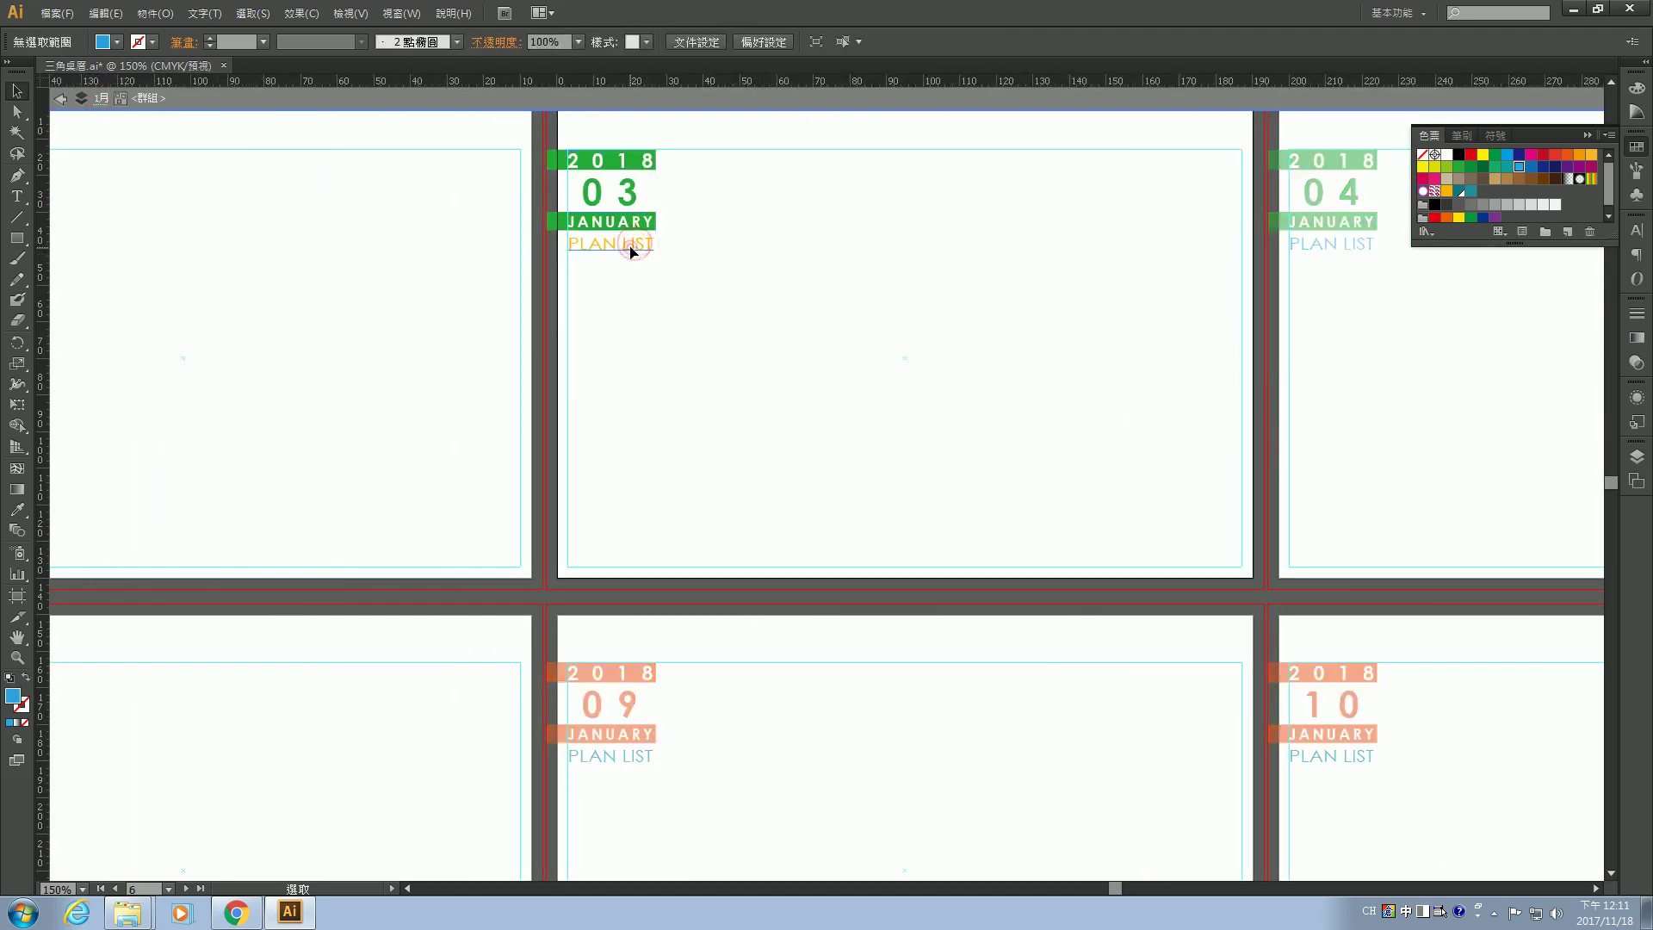
pyautogui.click(634, 246)
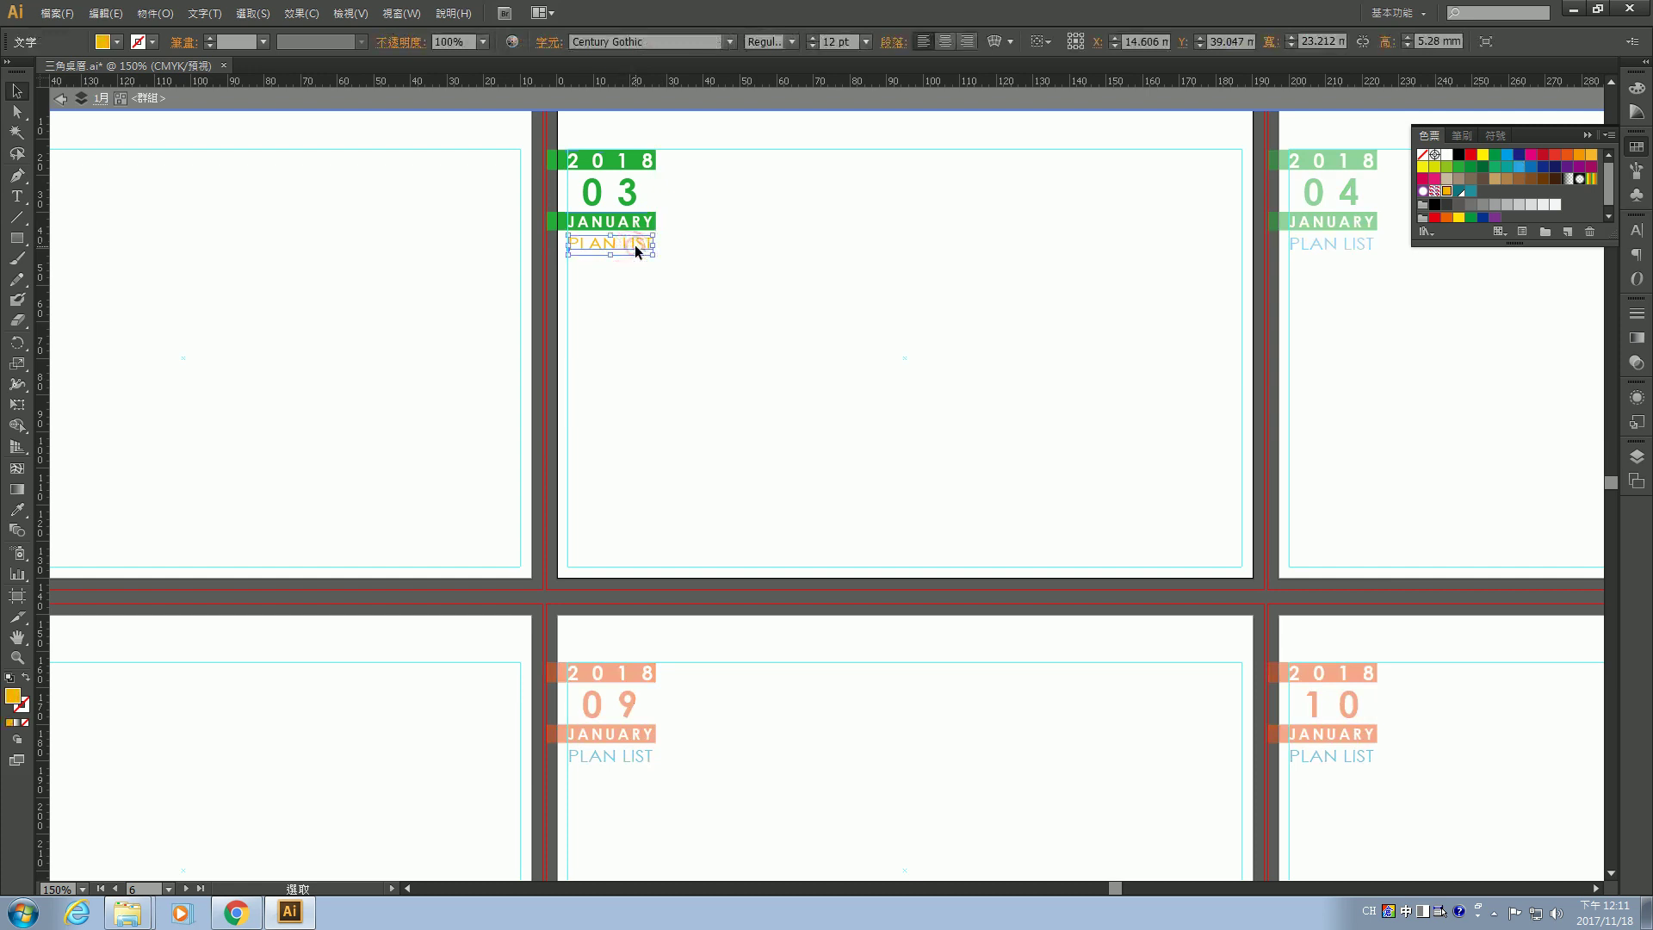
pyautogui.click(1519, 166)
pyautogui.click(682, 272)
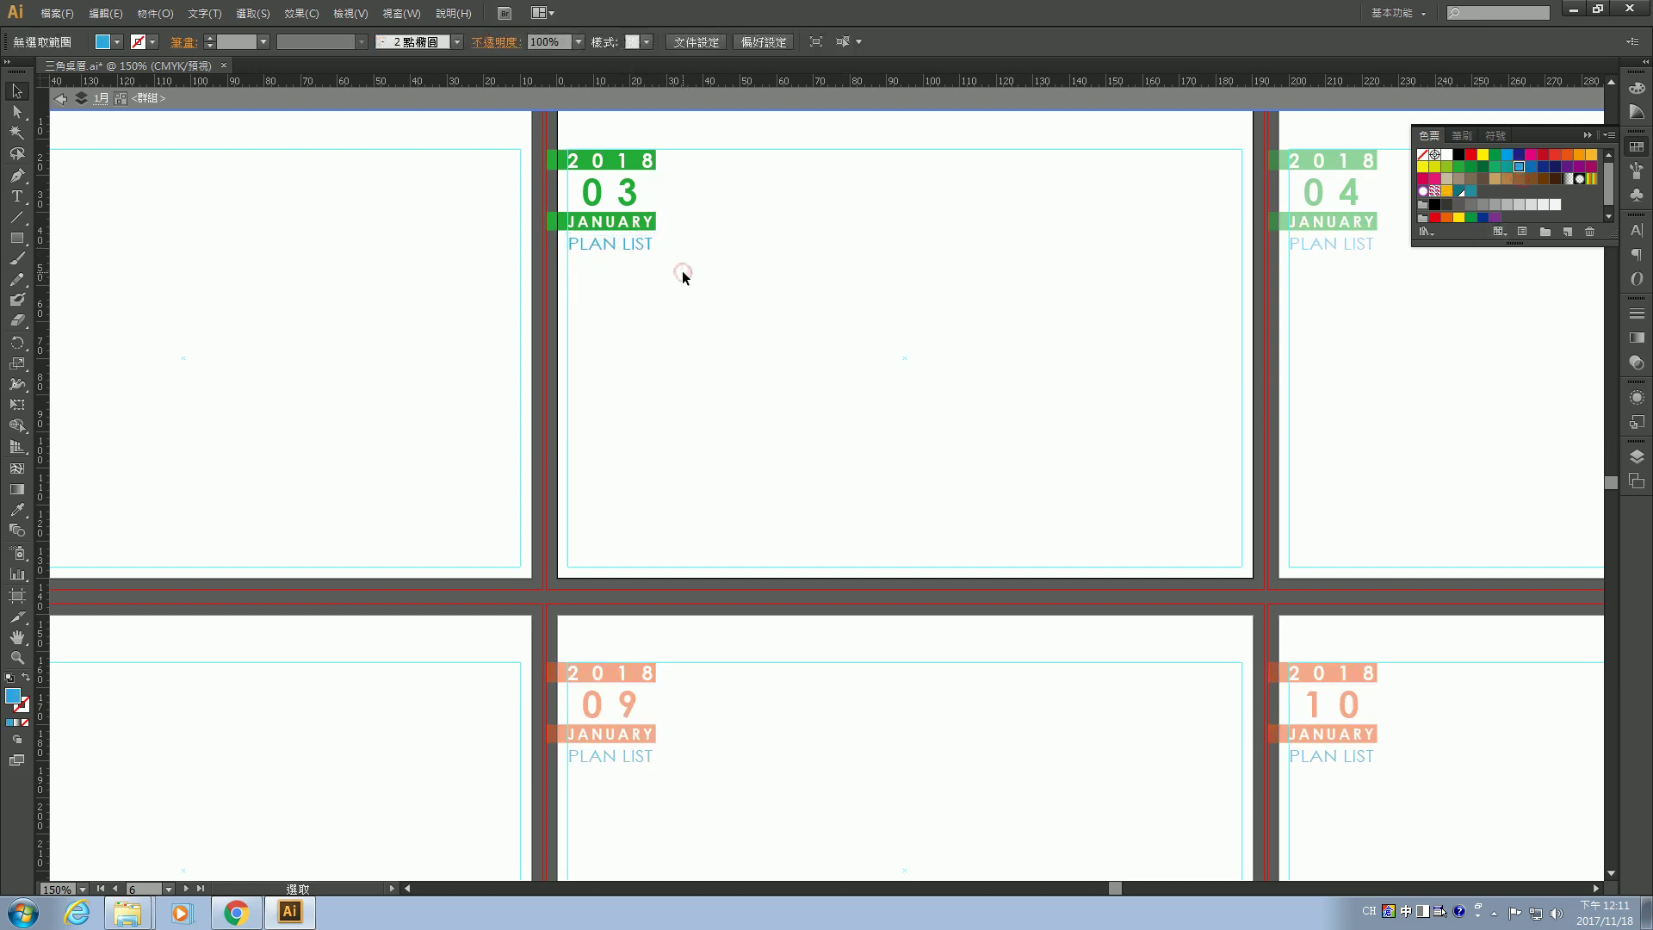
pyautogui.click(103, 99)
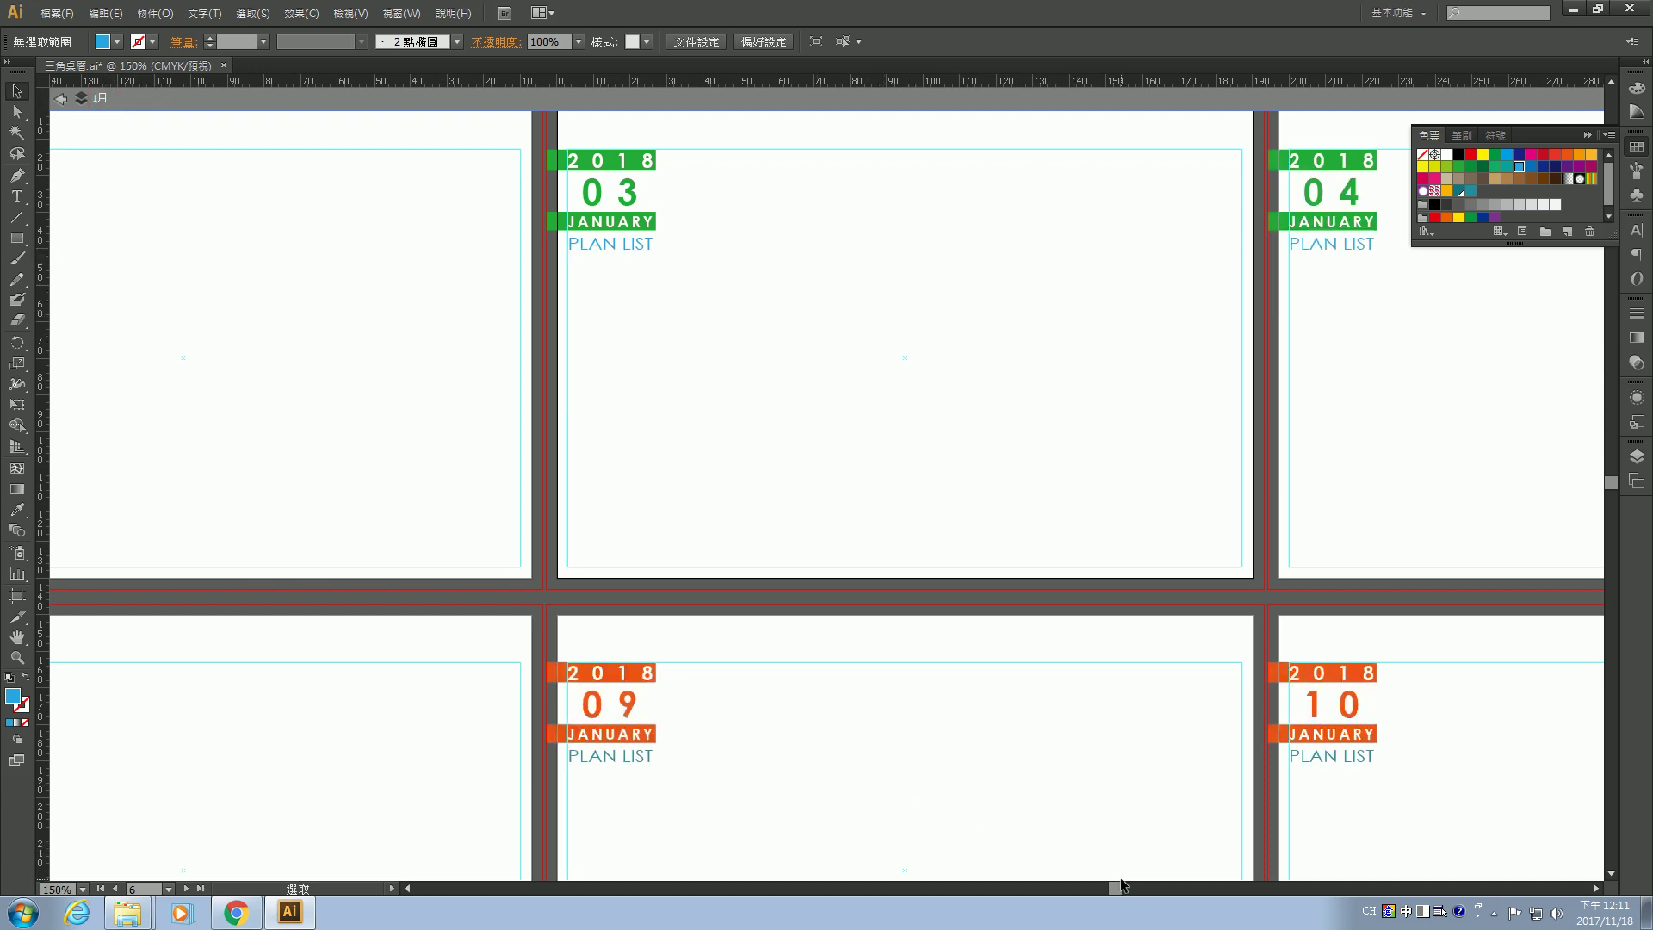
# Recolour month 02's PLAN LIST text with the blue swatch C=70 M=15 Y=0 K=0 and exit isolation mode.
pyautogui.moveTo(1114, 887); pyautogui.dragTo(1088, 892)
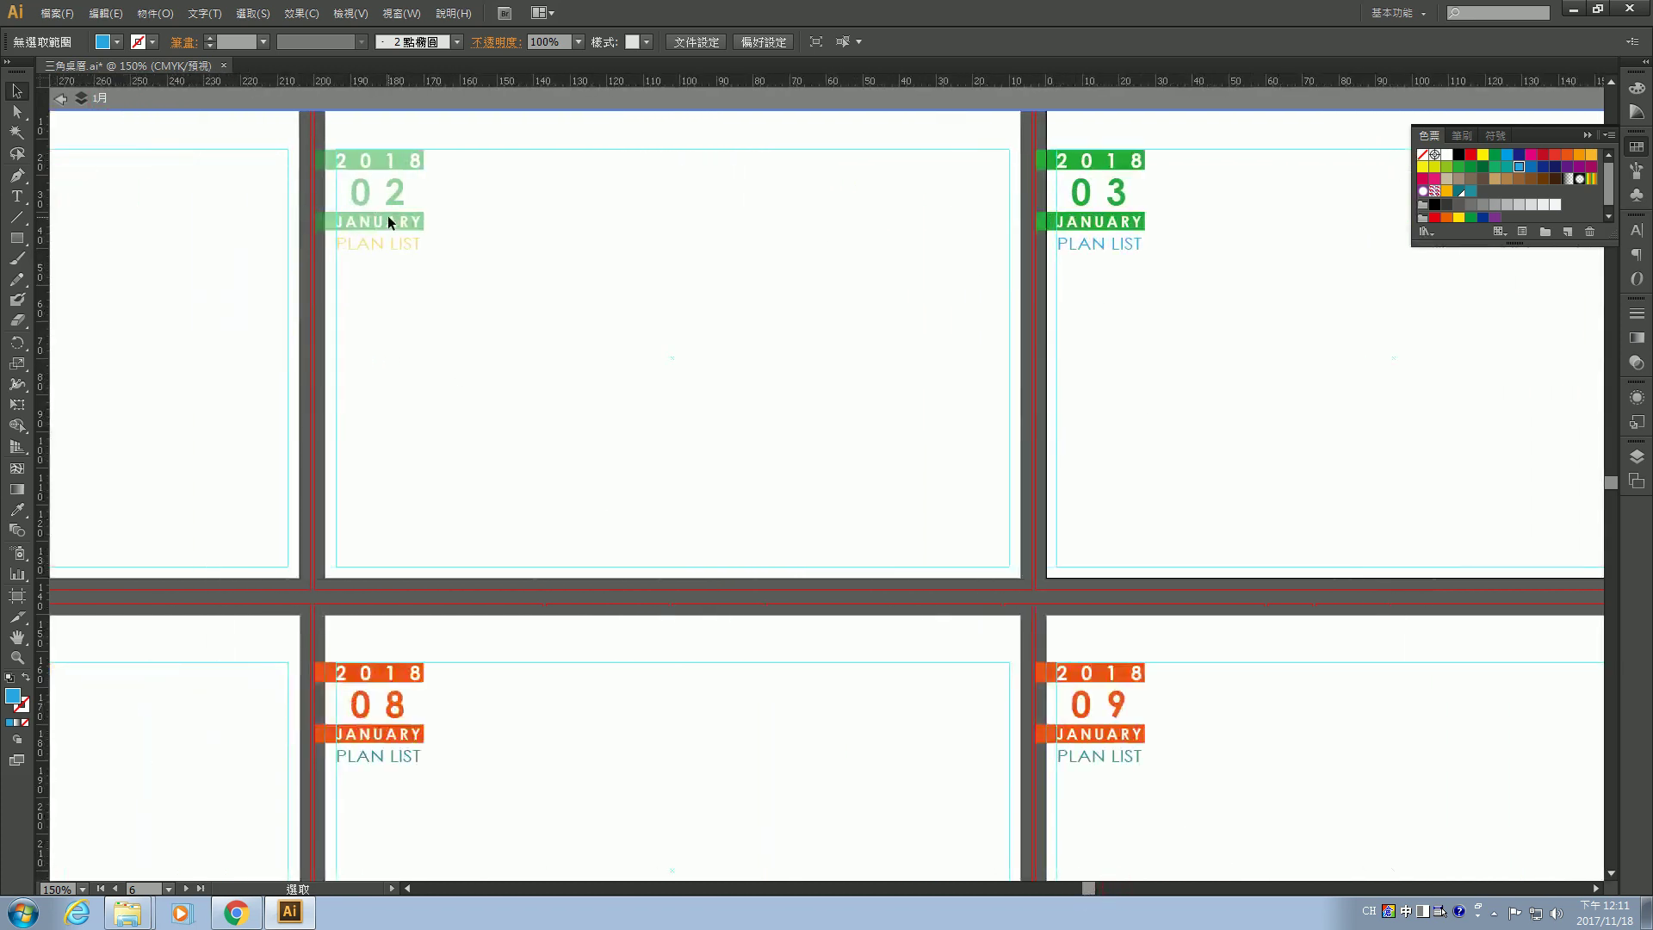
pyautogui.doubleClick(406, 241)
pyautogui.click(409, 245)
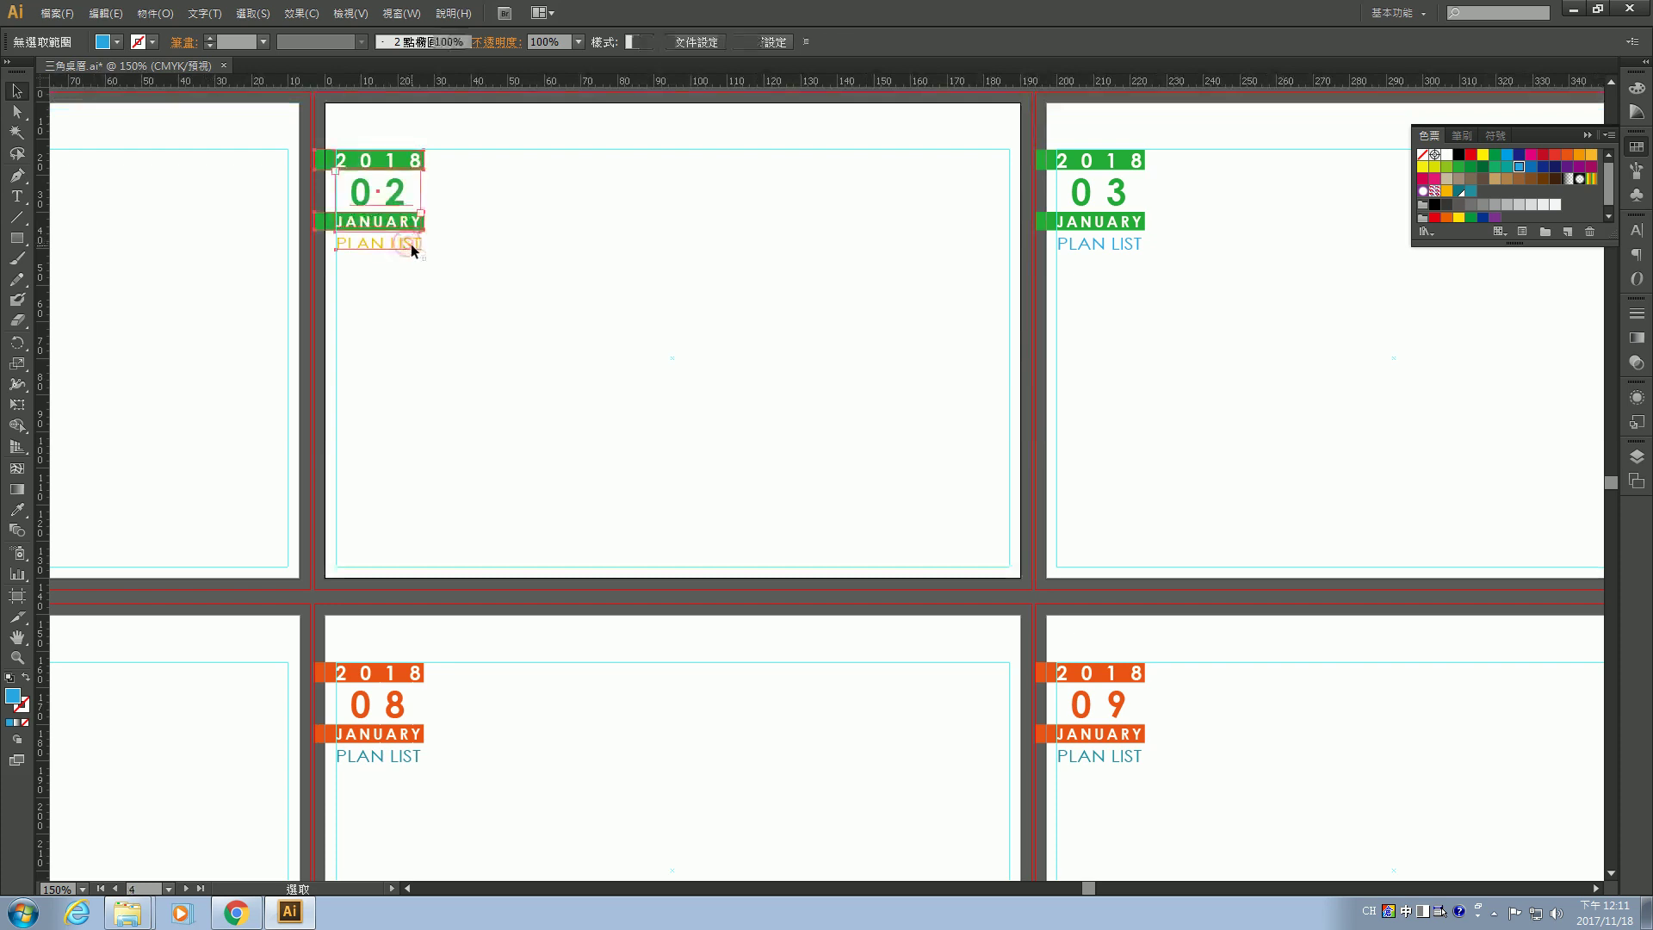
pyautogui.doubleClick(413, 247)
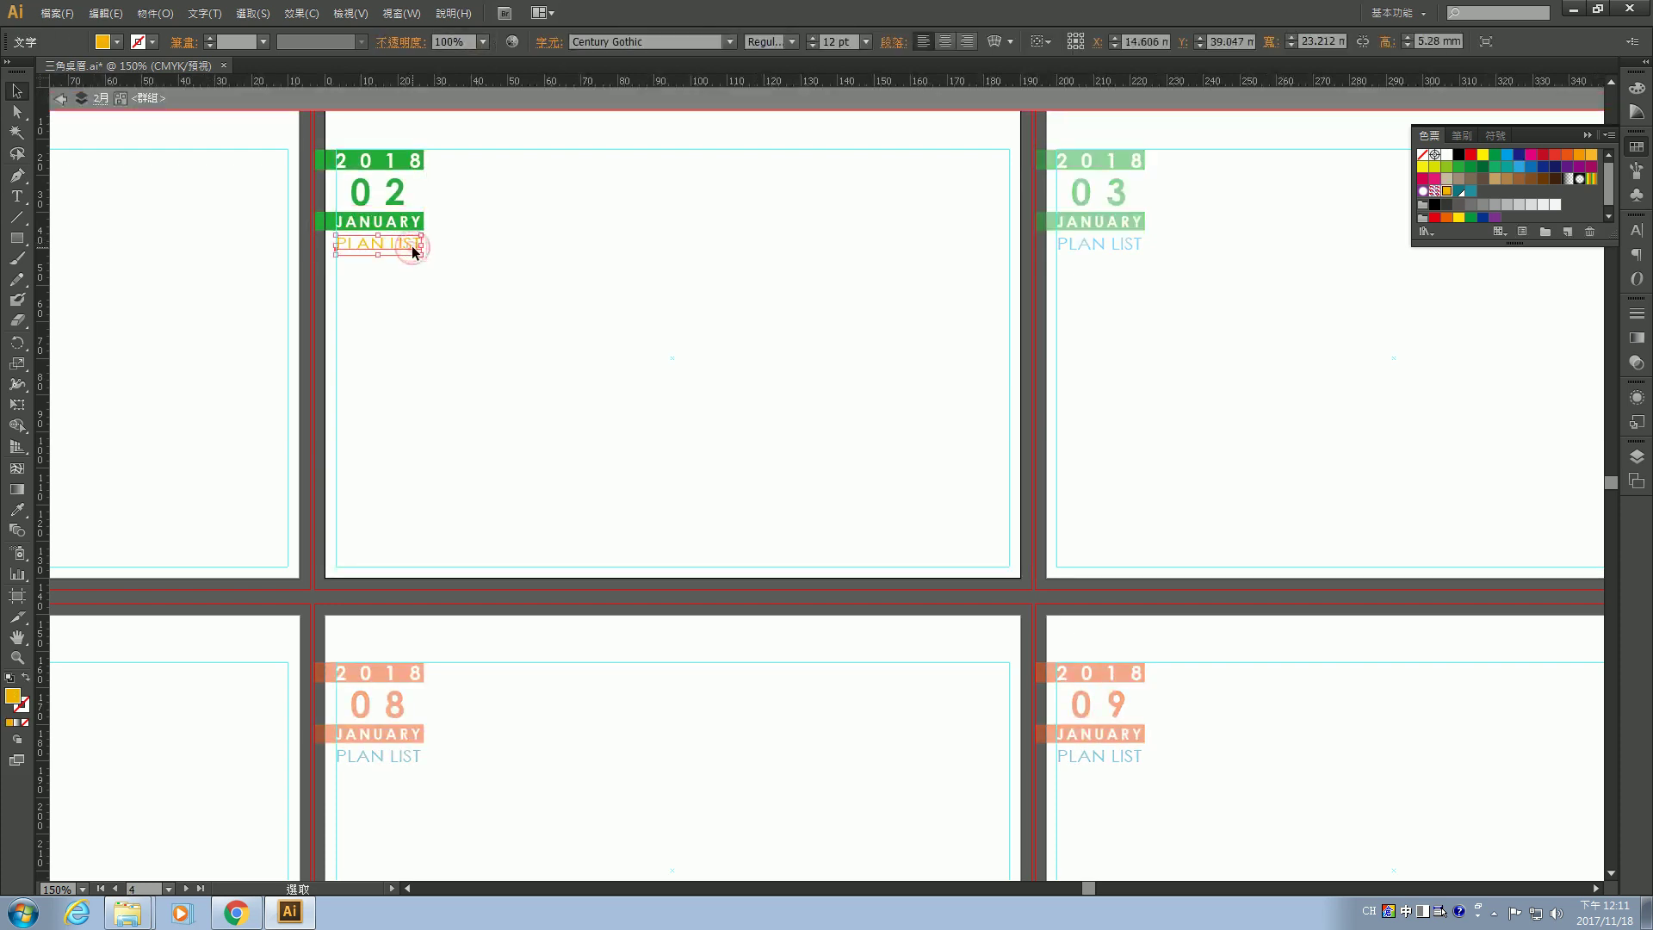
pyautogui.click(1520, 167)
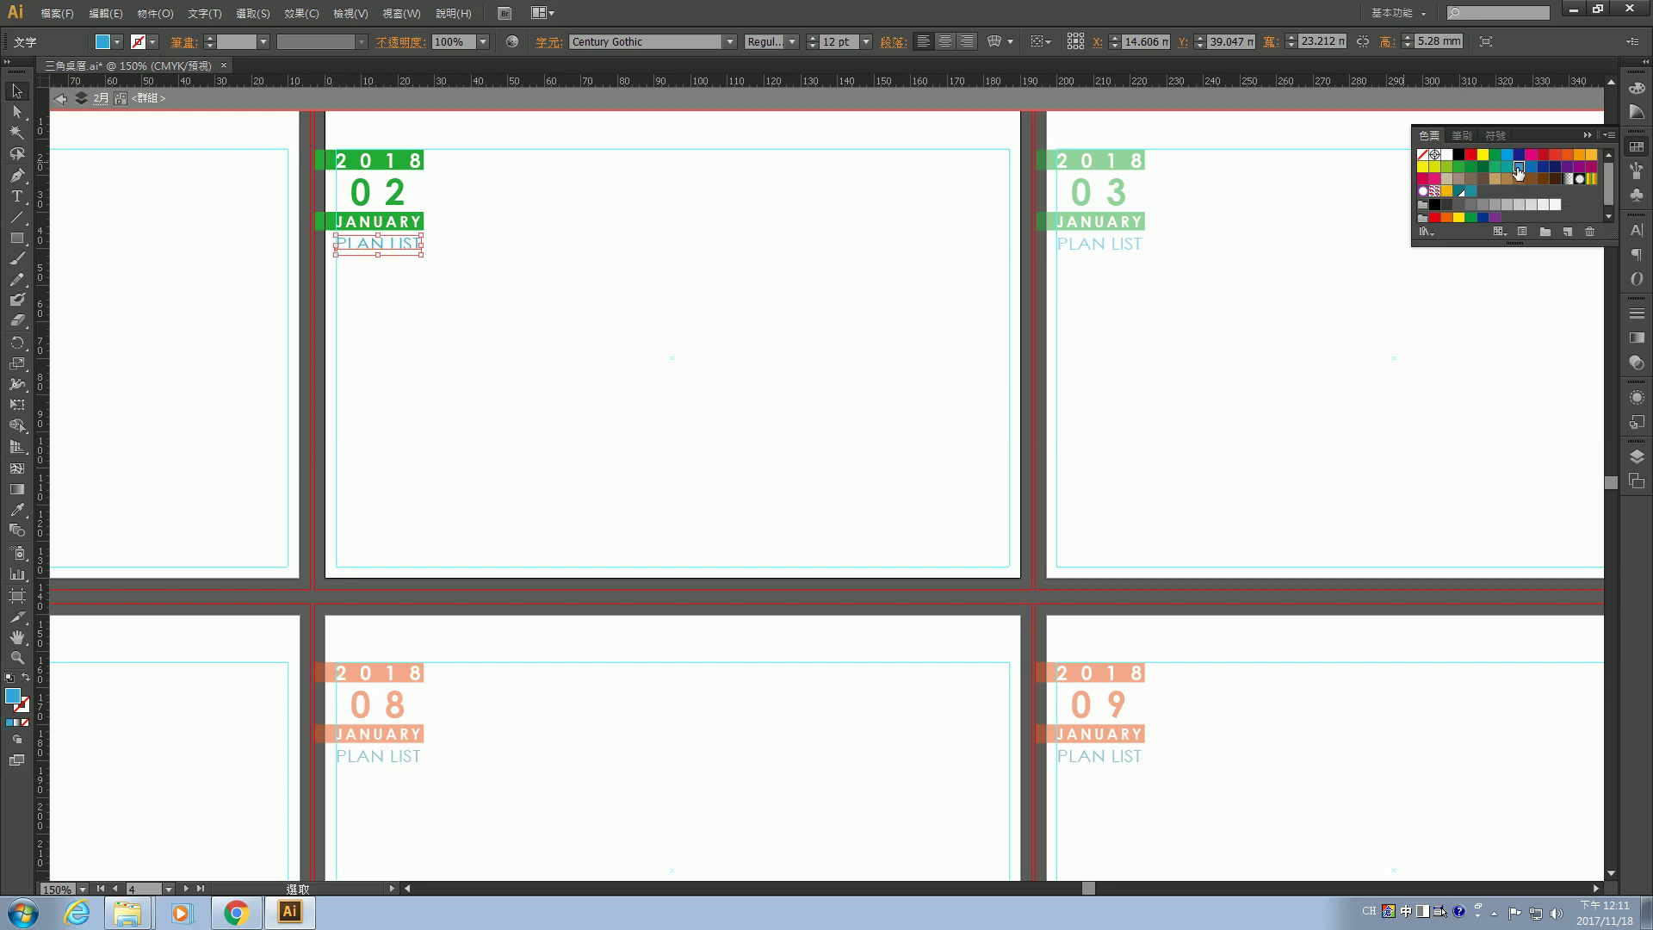
pyautogui.click(540, 284)
pyautogui.click(101, 99)
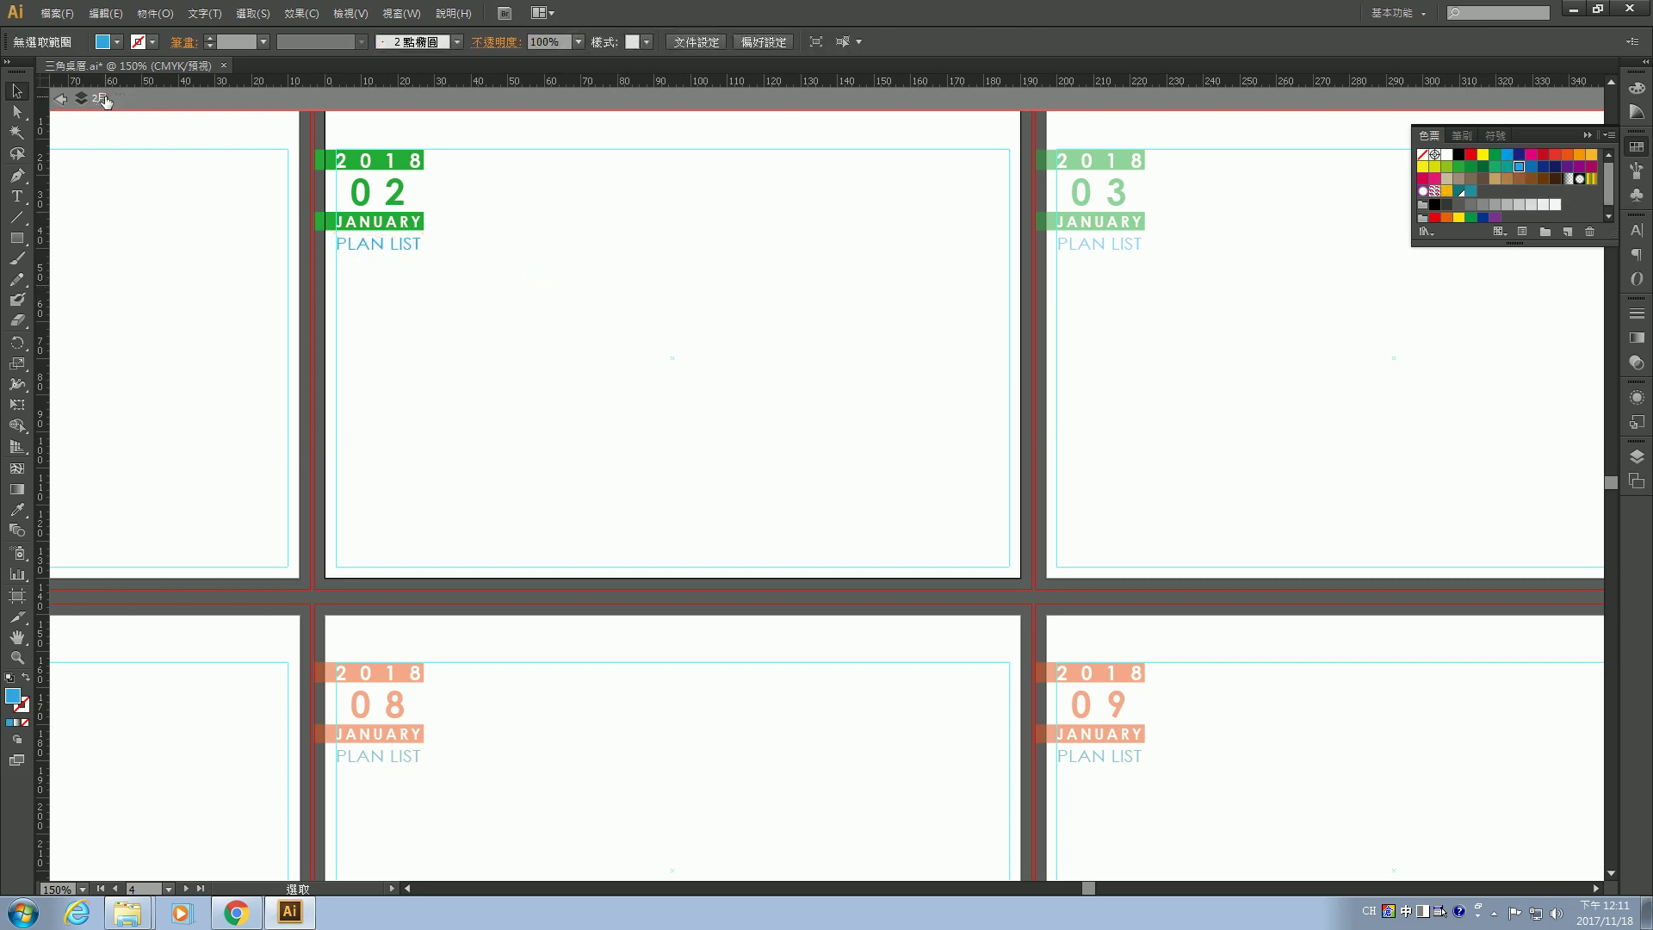
pyautogui.click(60, 100)
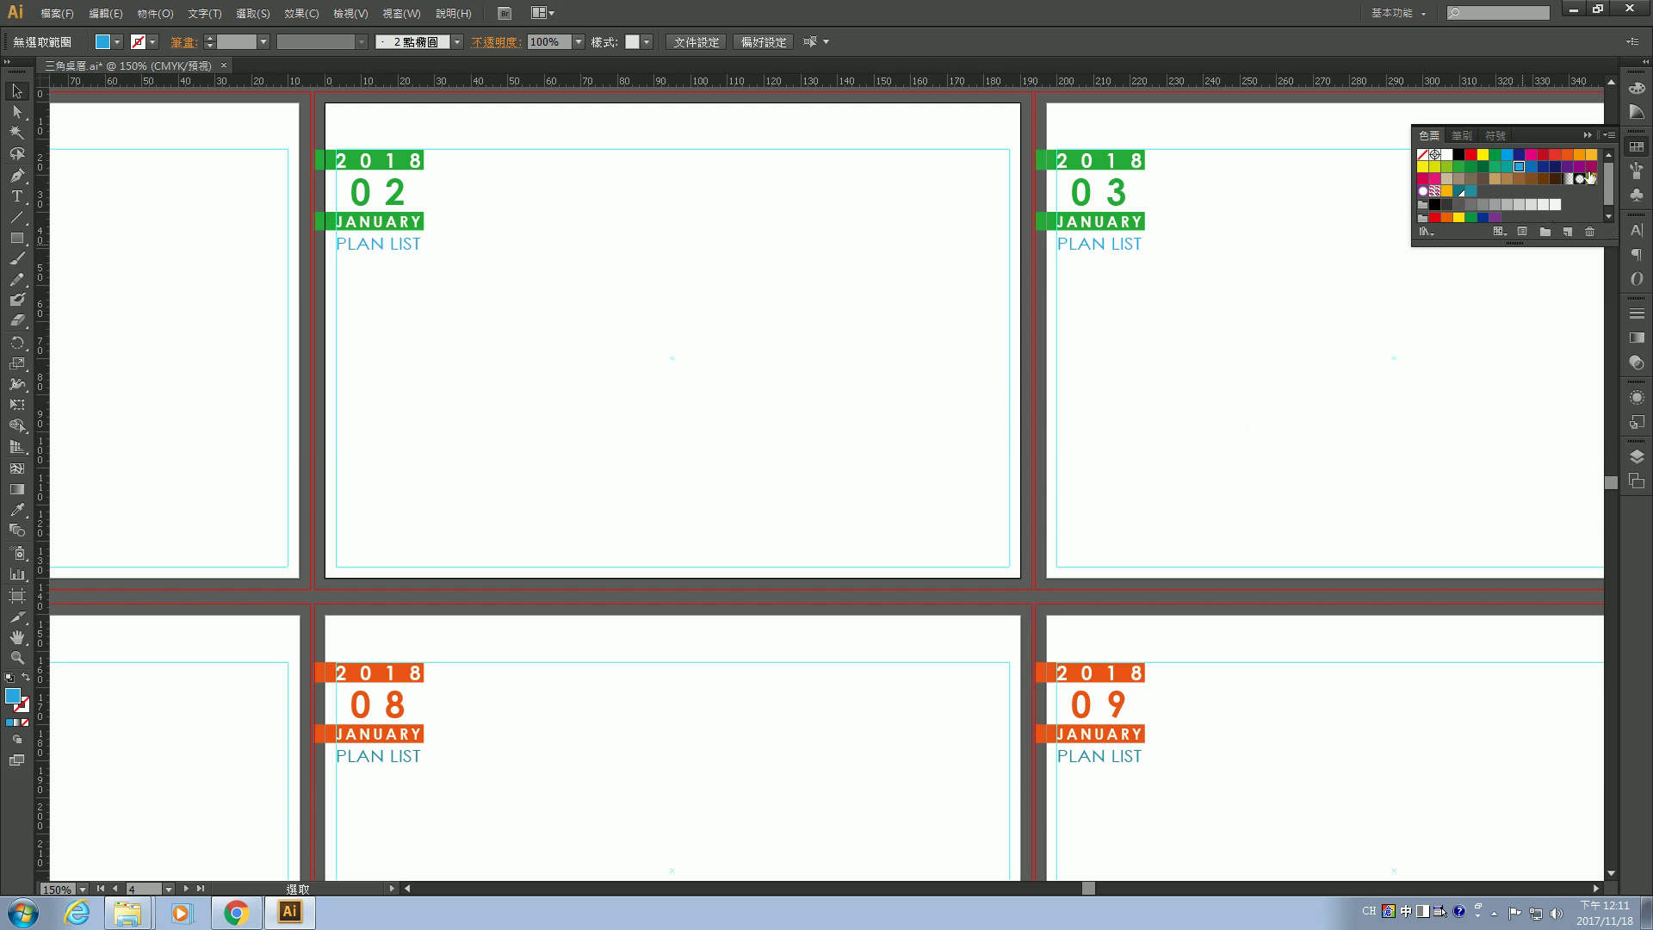
# Put away the colour swatches, look through the artboard list, and display the layer list.
pyautogui.click(1587, 135)
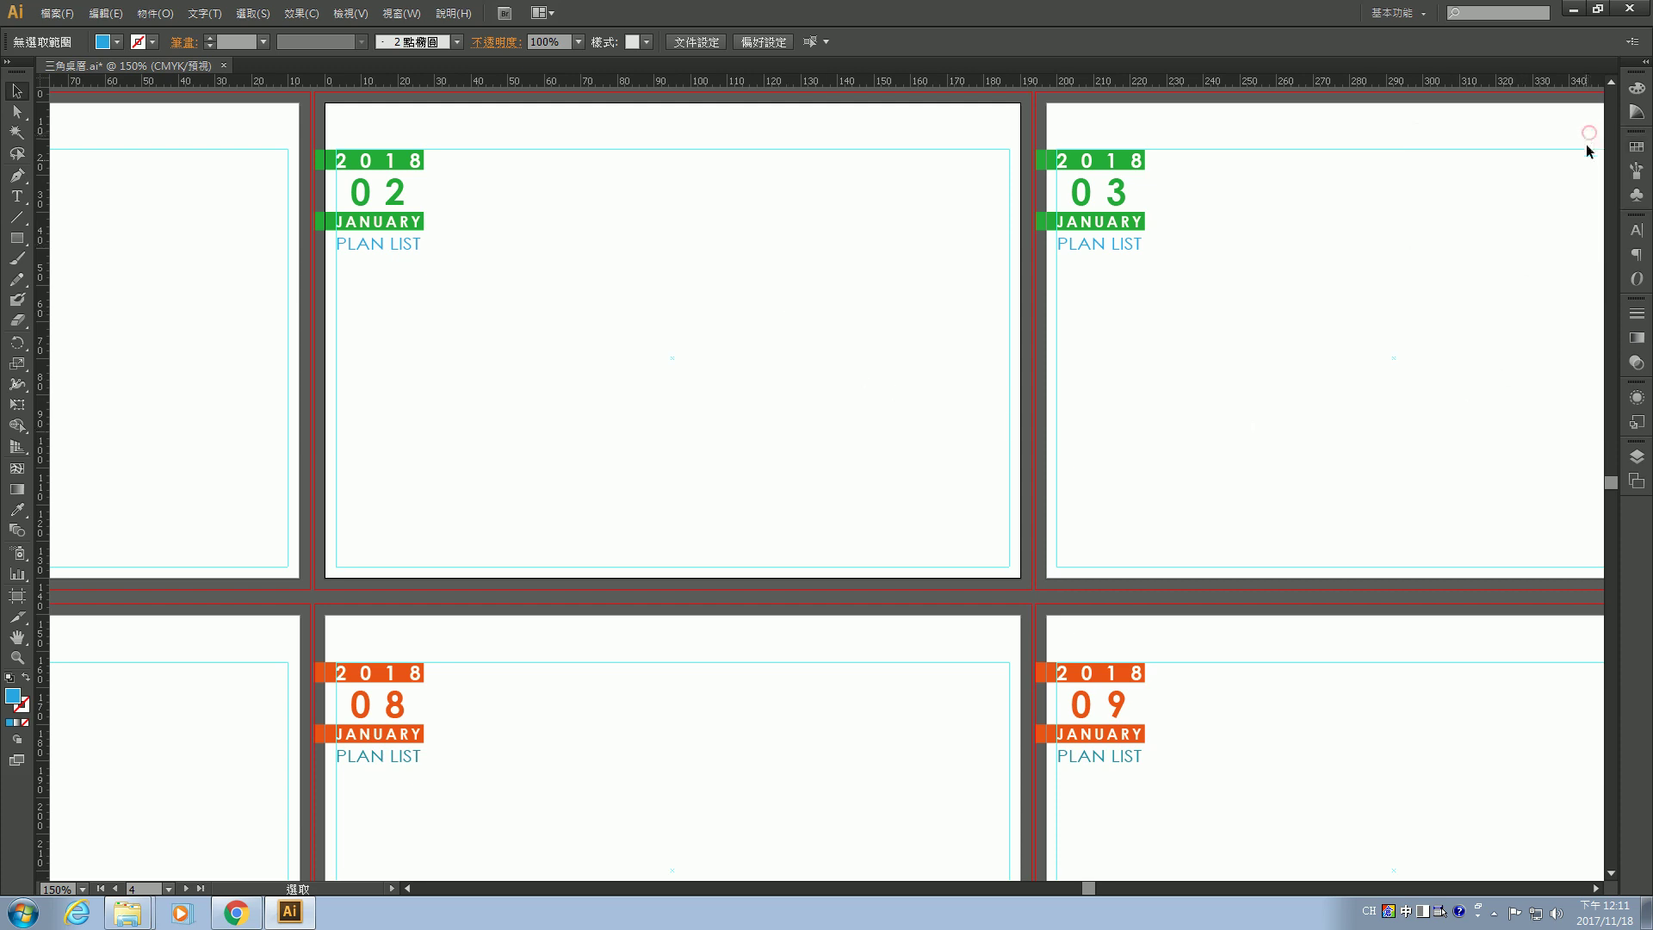
pyautogui.click(1635, 458)
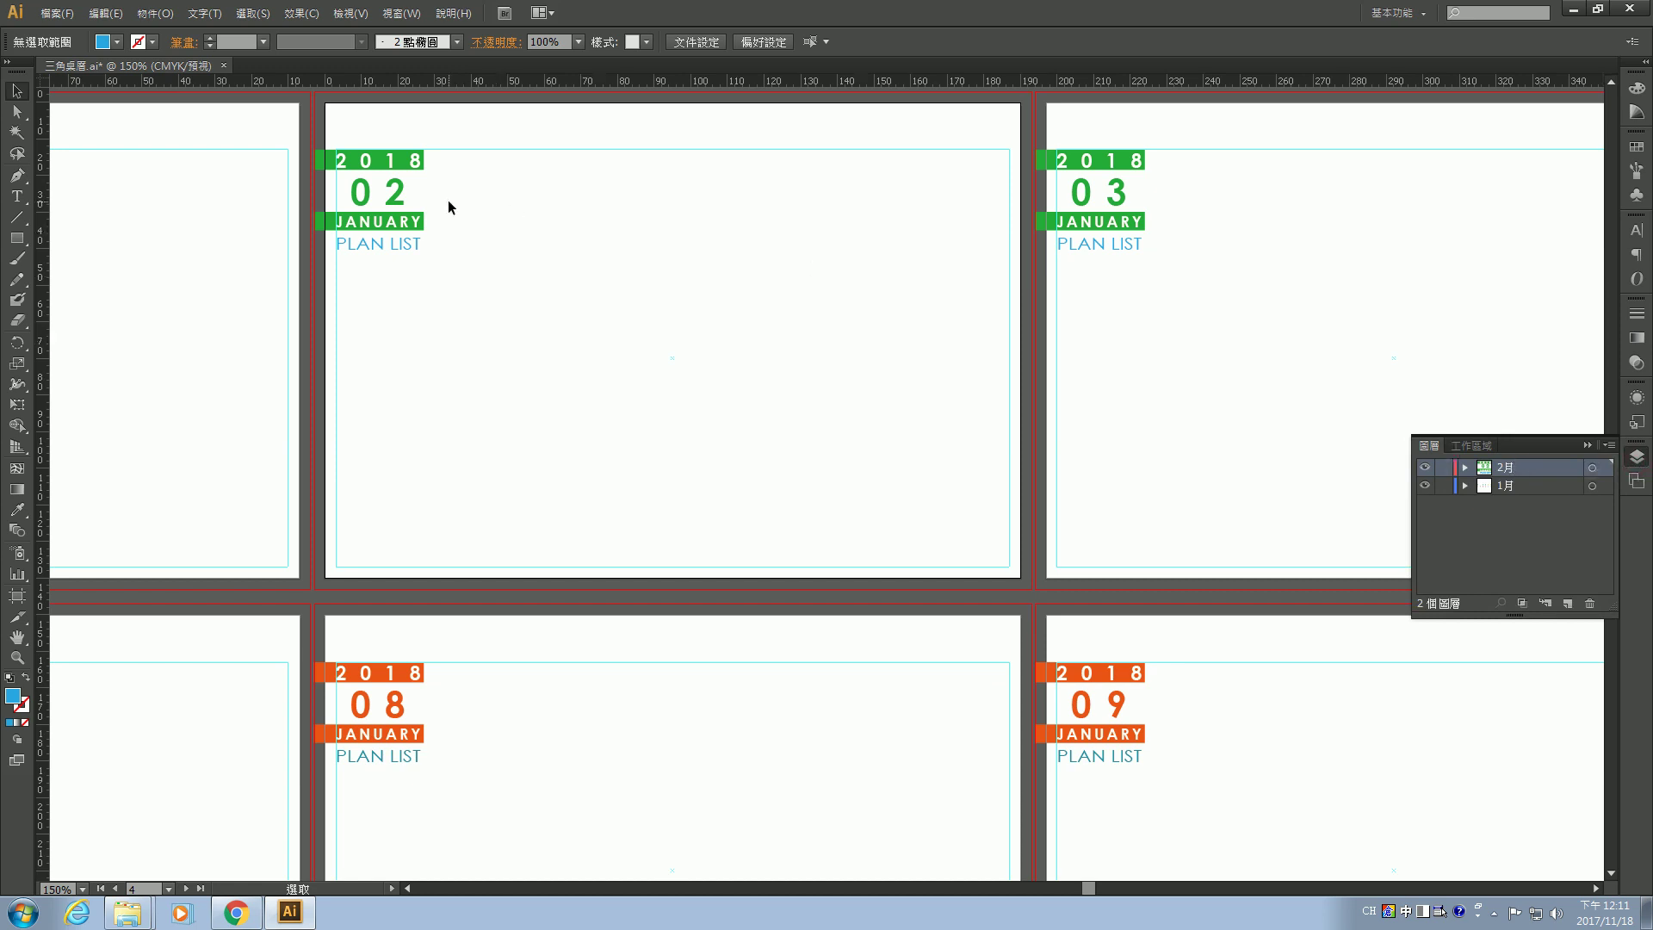
pyautogui.click(1638, 482)
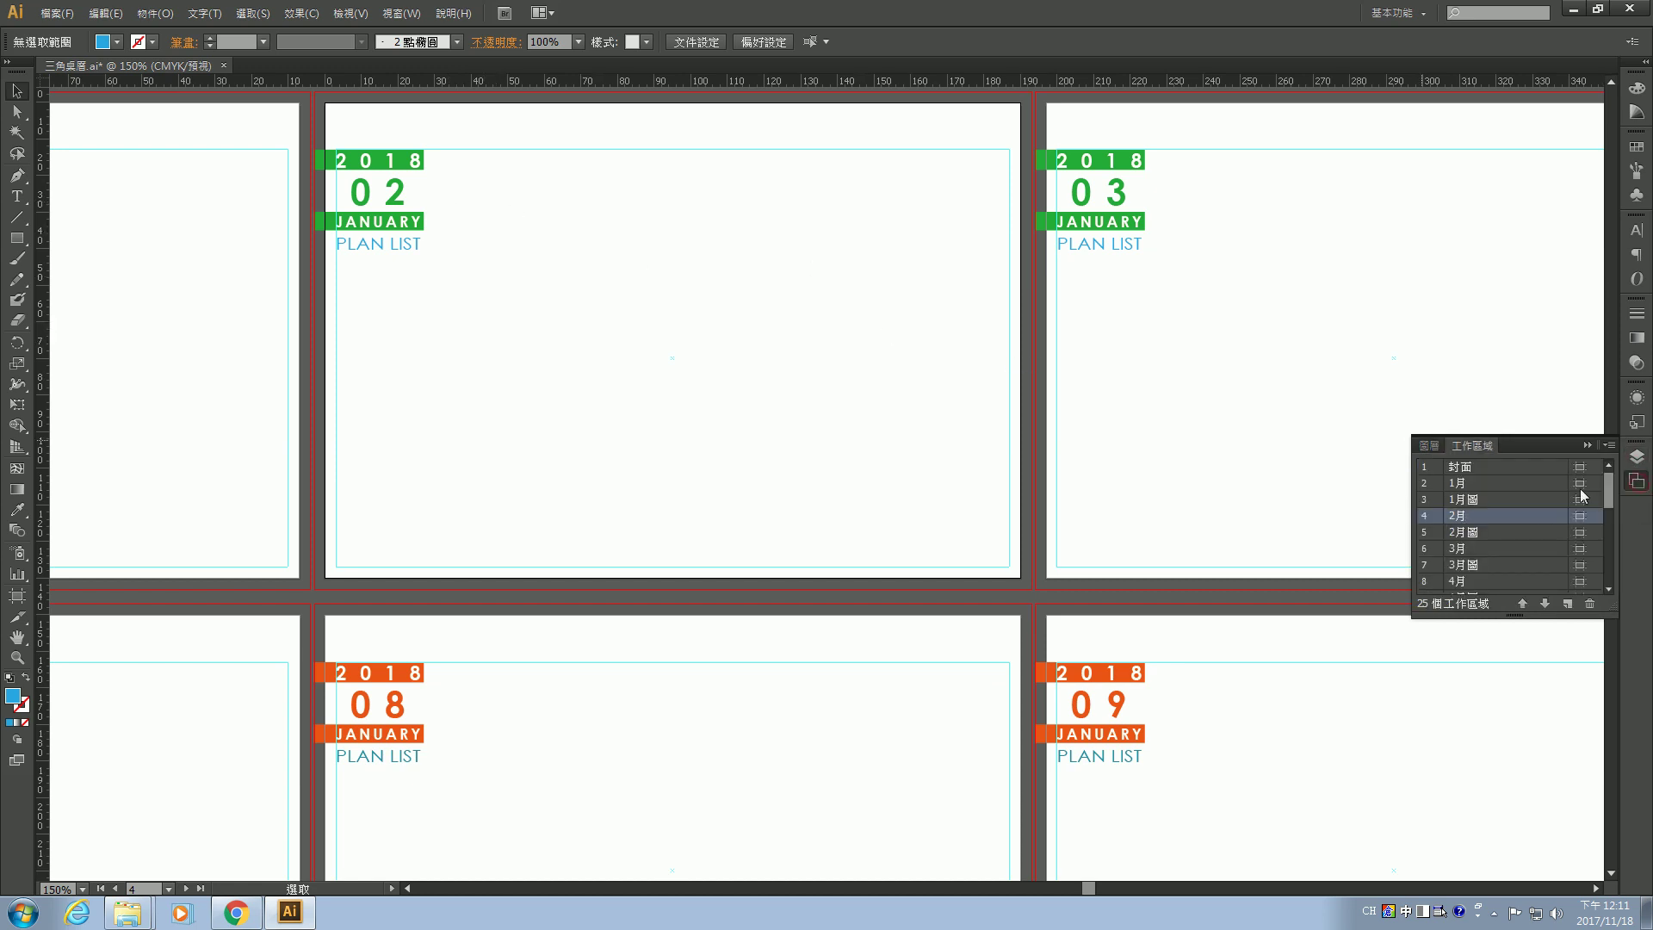
pyautogui.click(1423, 446)
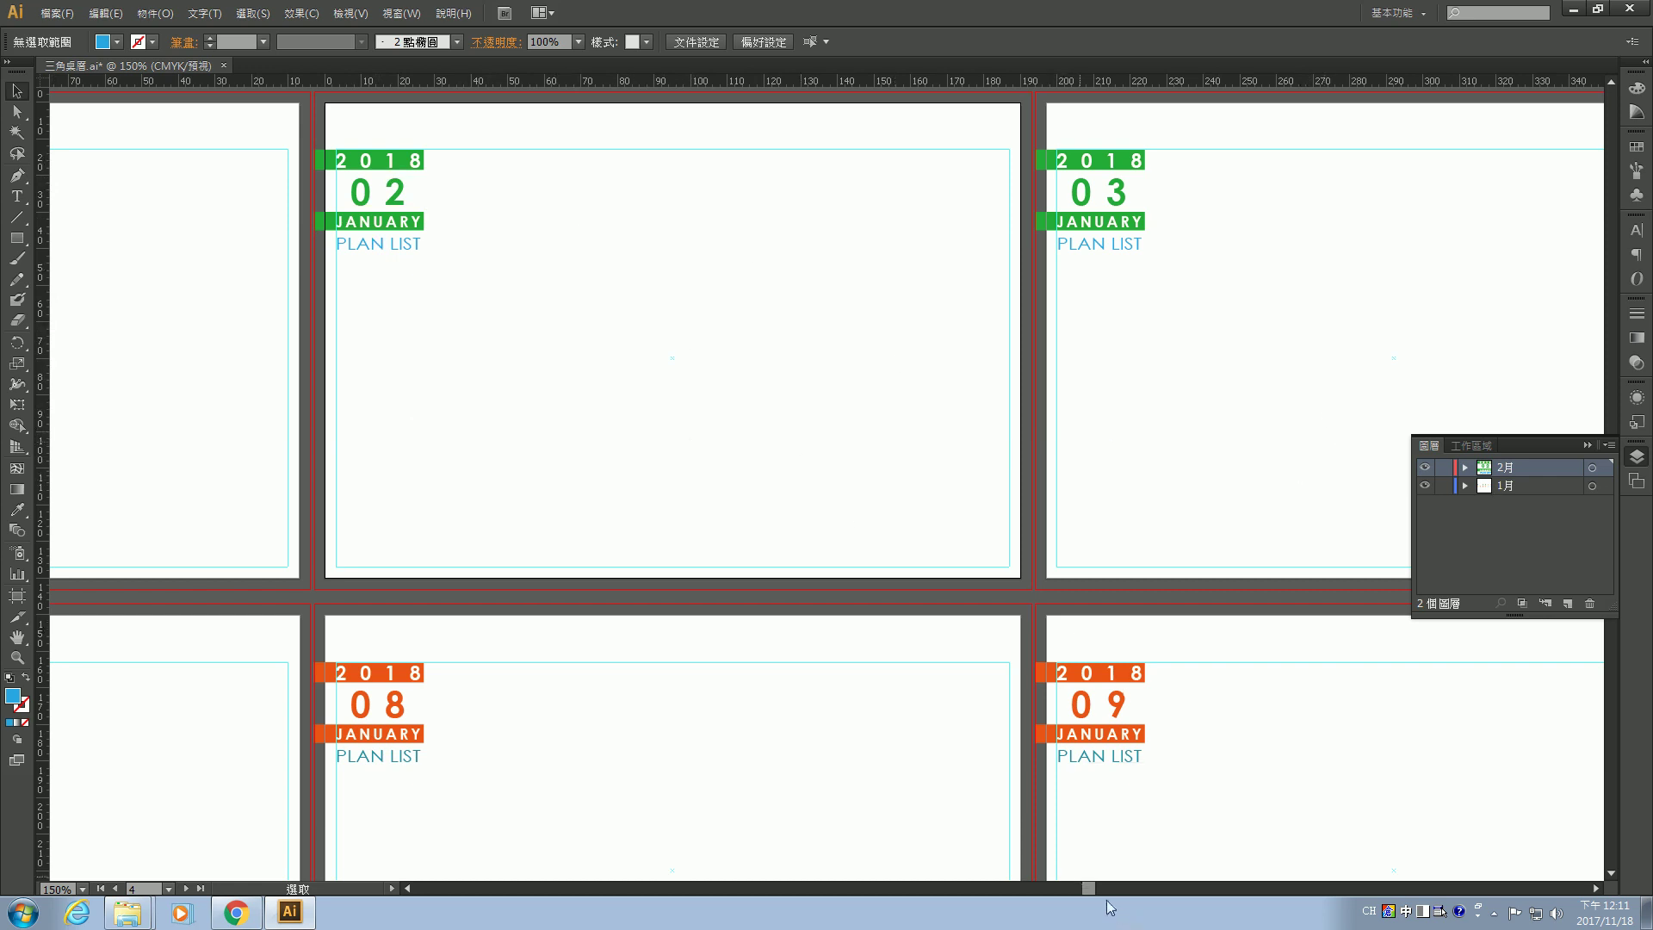
# Create a new layer named 3月 above the 2月 layer.
pyautogui.moveTo(1090, 887); pyautogui.dragTo(1117, 890)
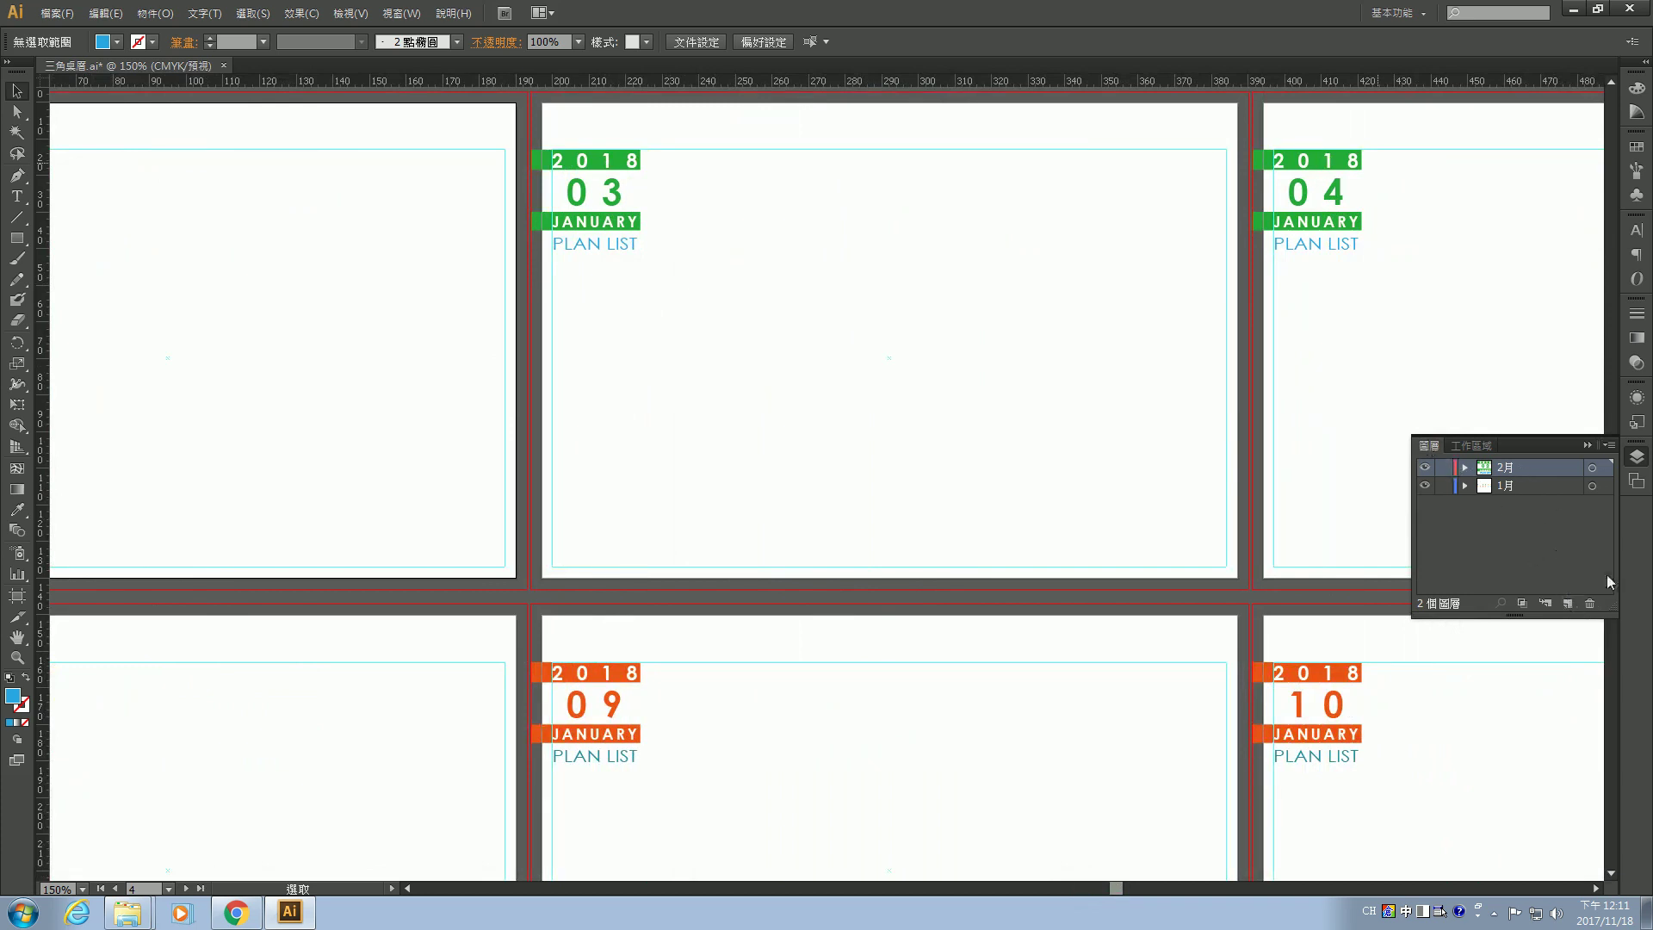
pyautogui.click(1569, 603)
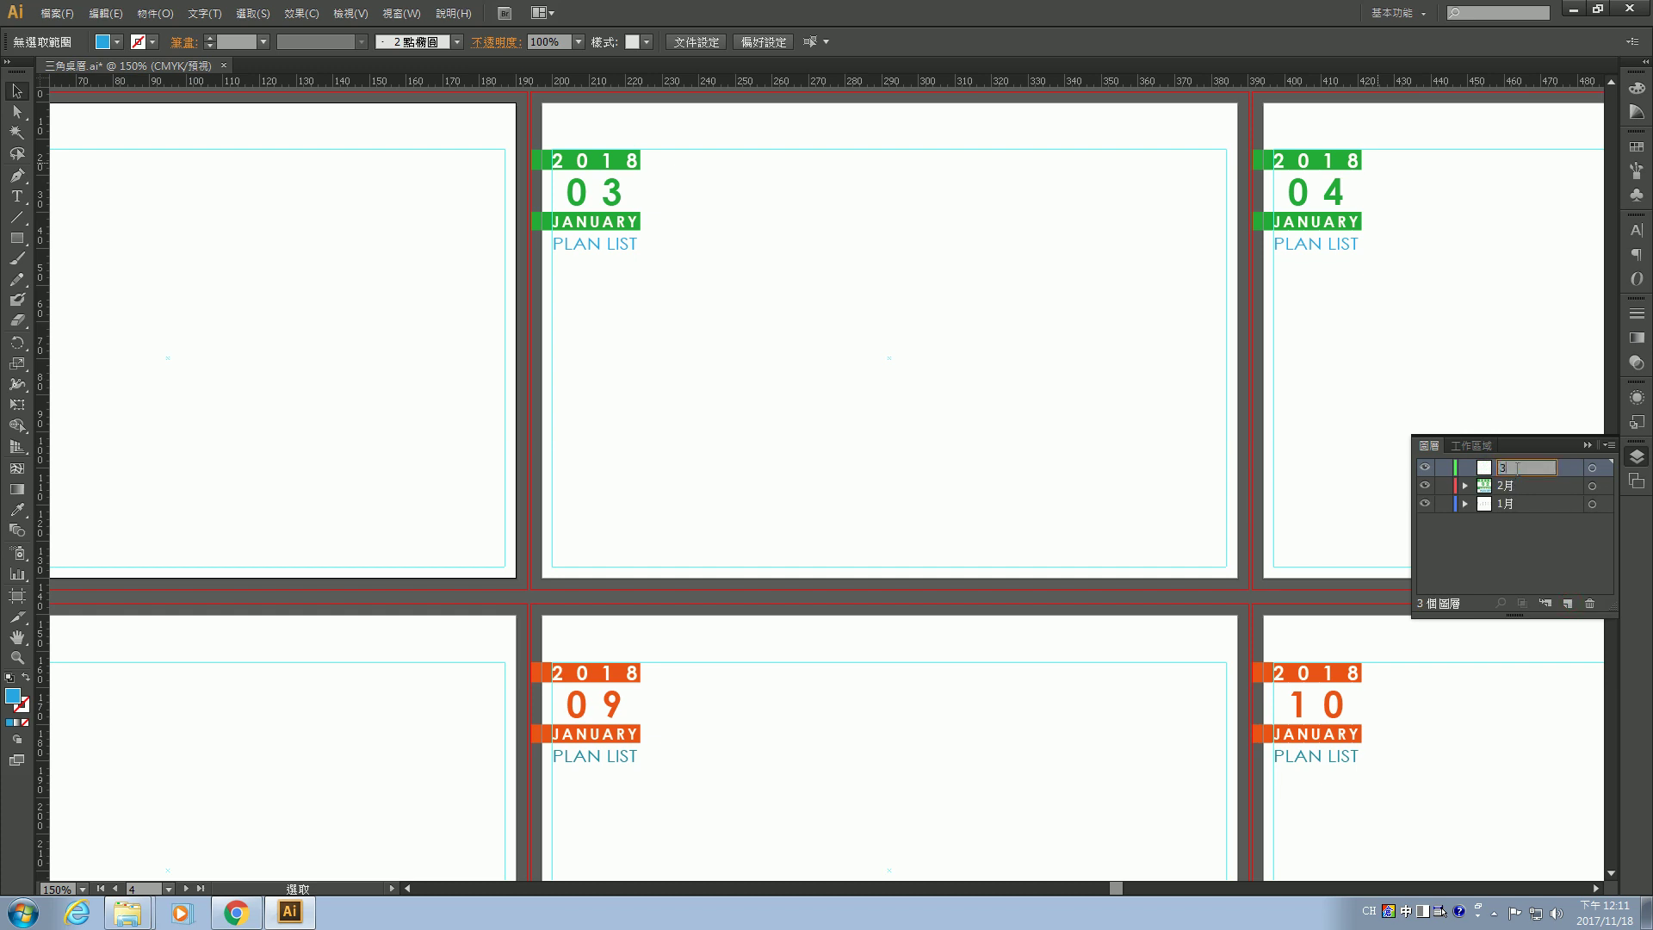
pyautogui.write('月')
pyautogui.click(1560, 540)
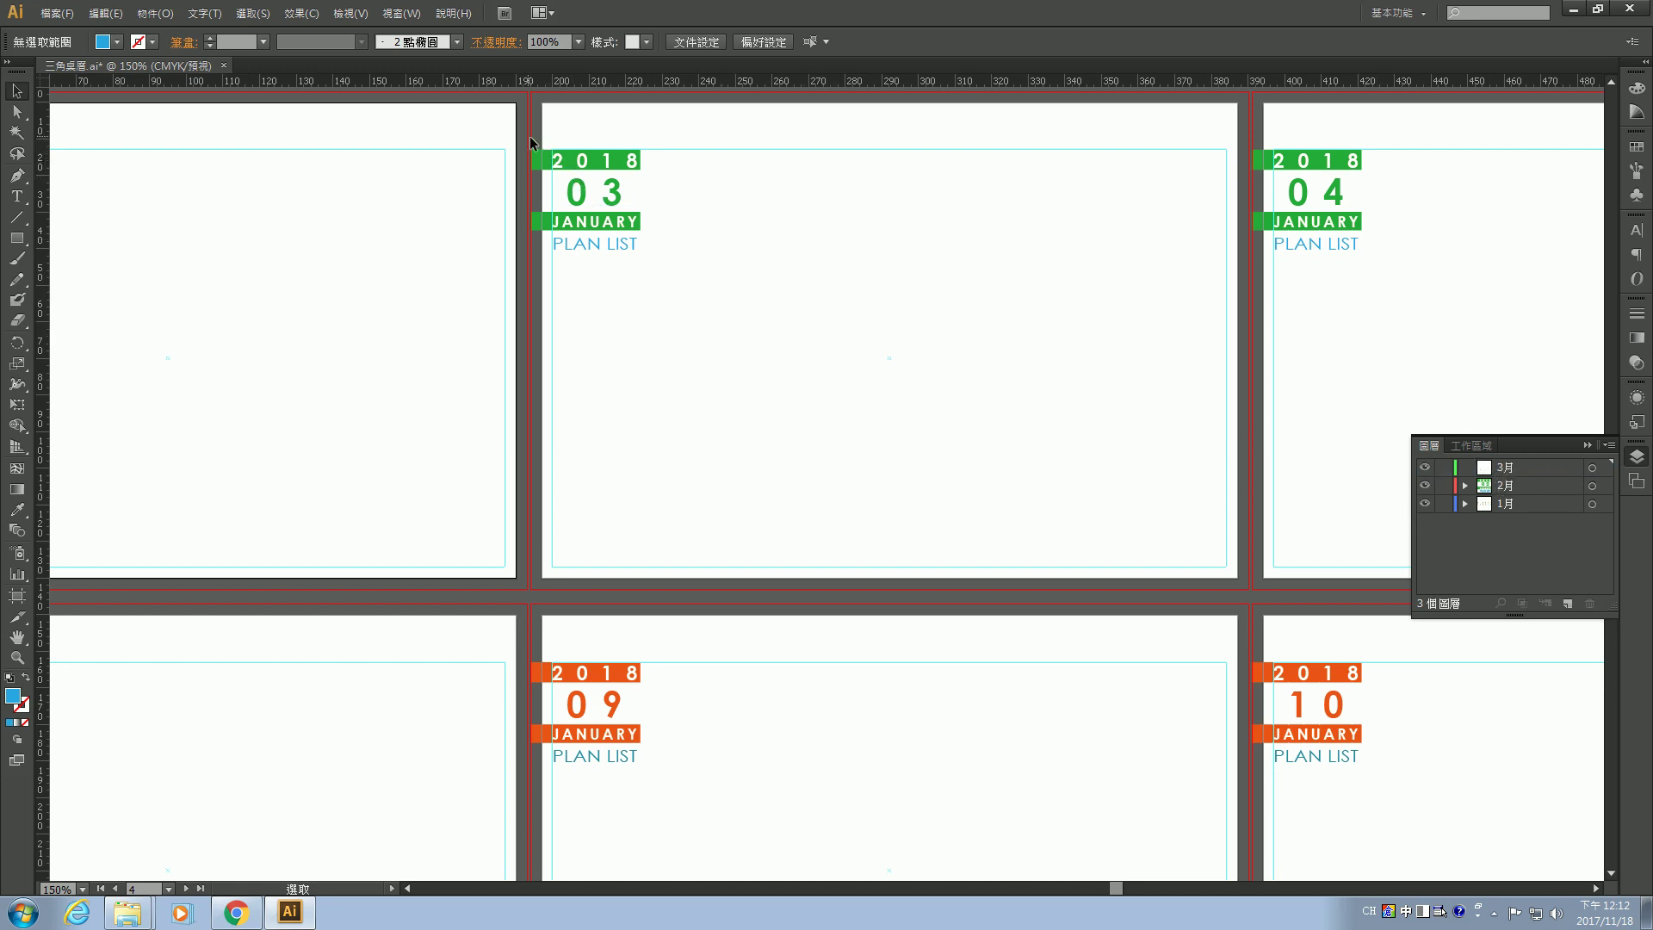
# Cut the month 03 title block and paste it in place on the 3月 layer.
pyautogui.moveTo(531, 142); pyautogui.dragTo(688, 273)
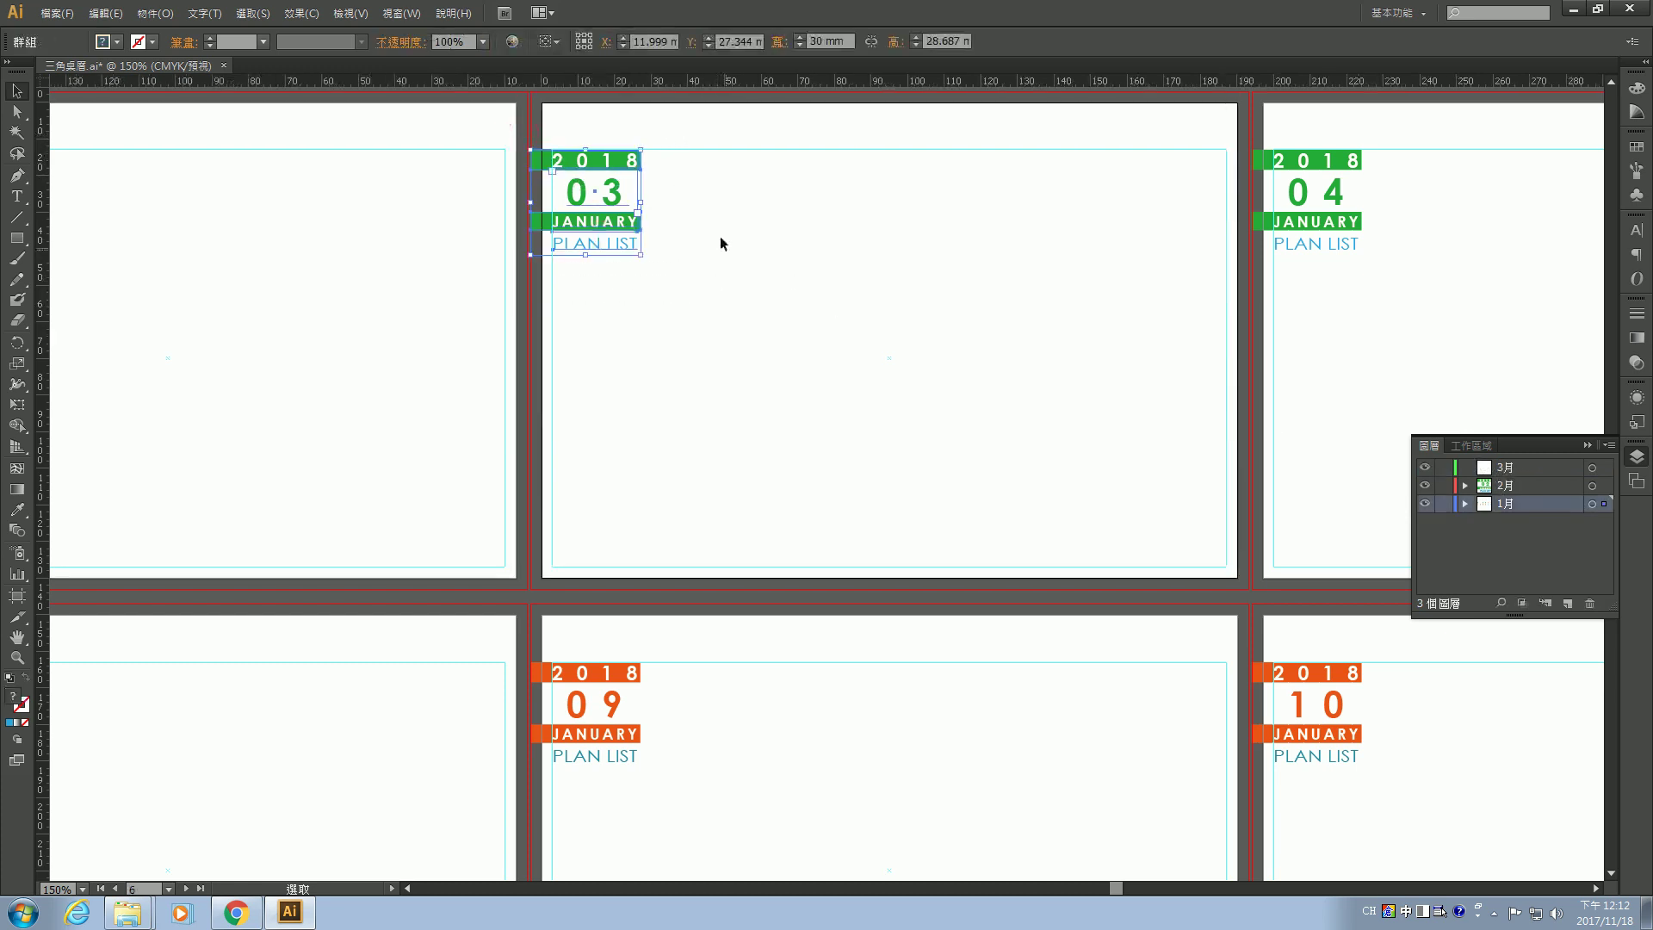
pyautogui.click(105, 13)
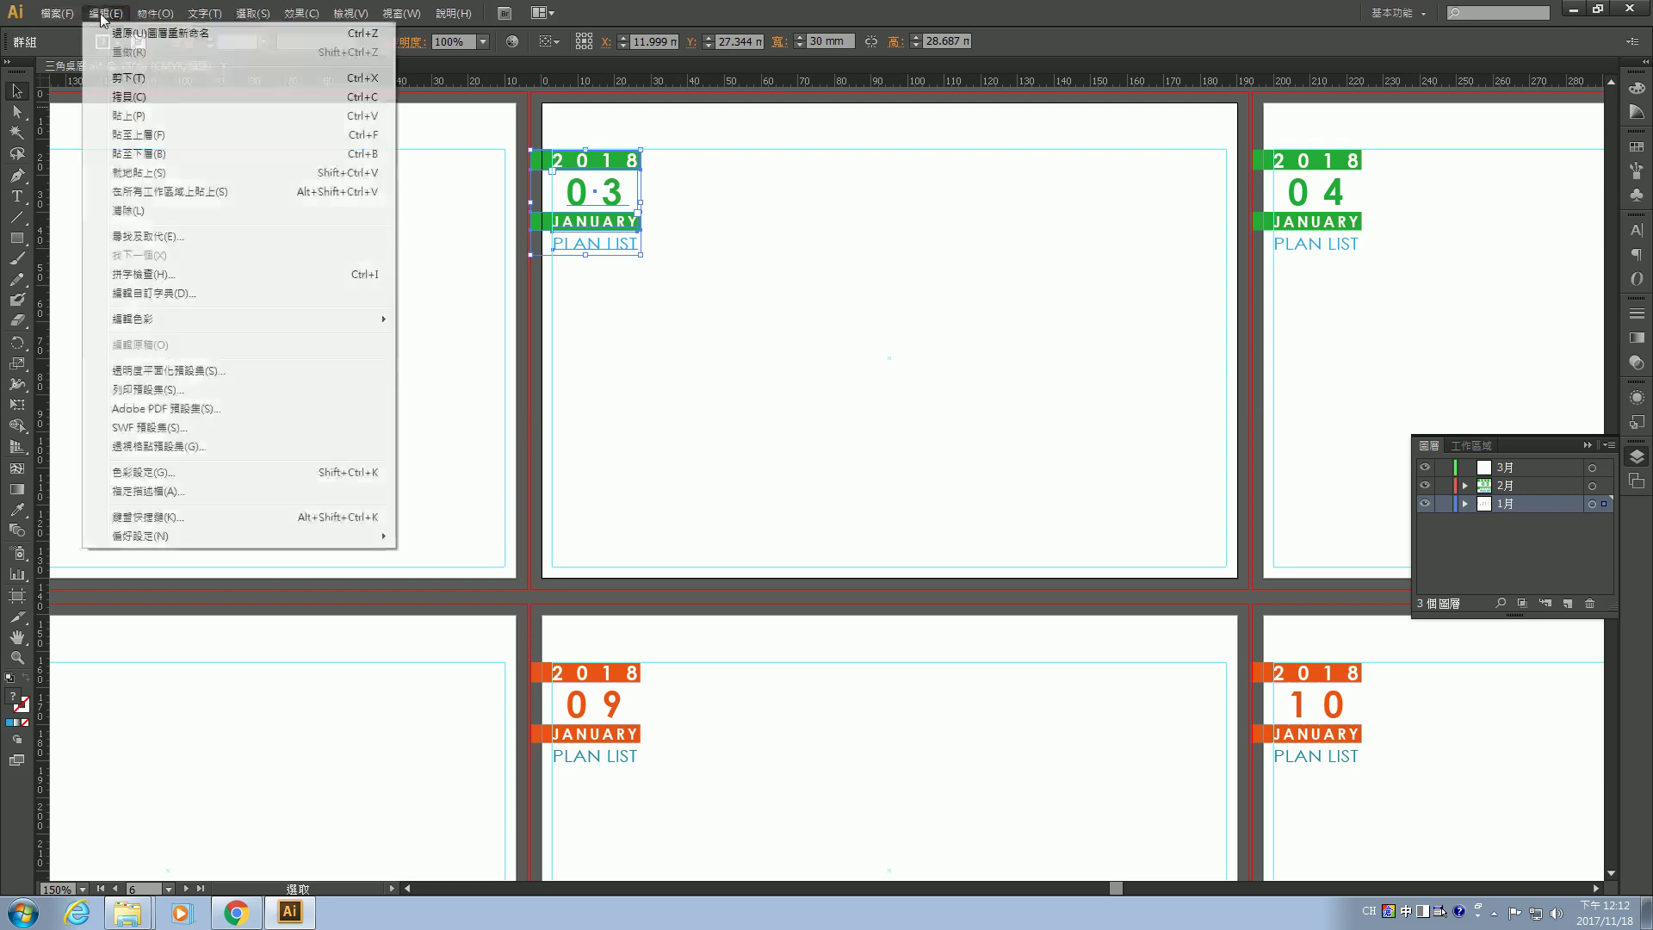
pyautogui.click(138, 78)
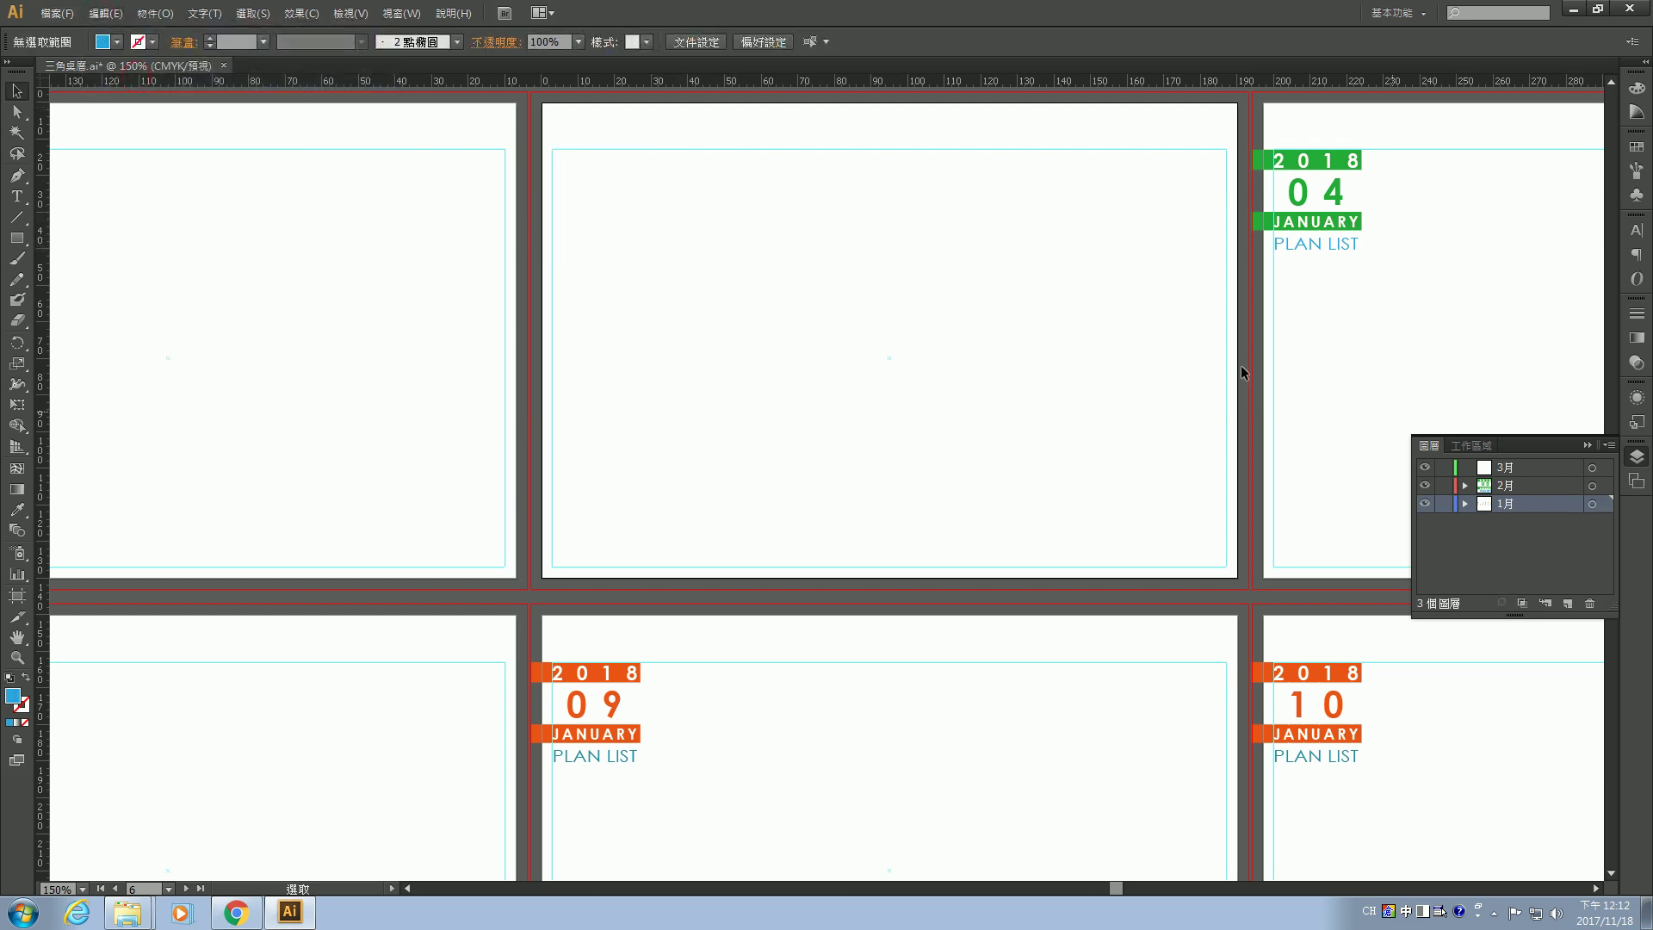
pyautogui.click(1523, 469)
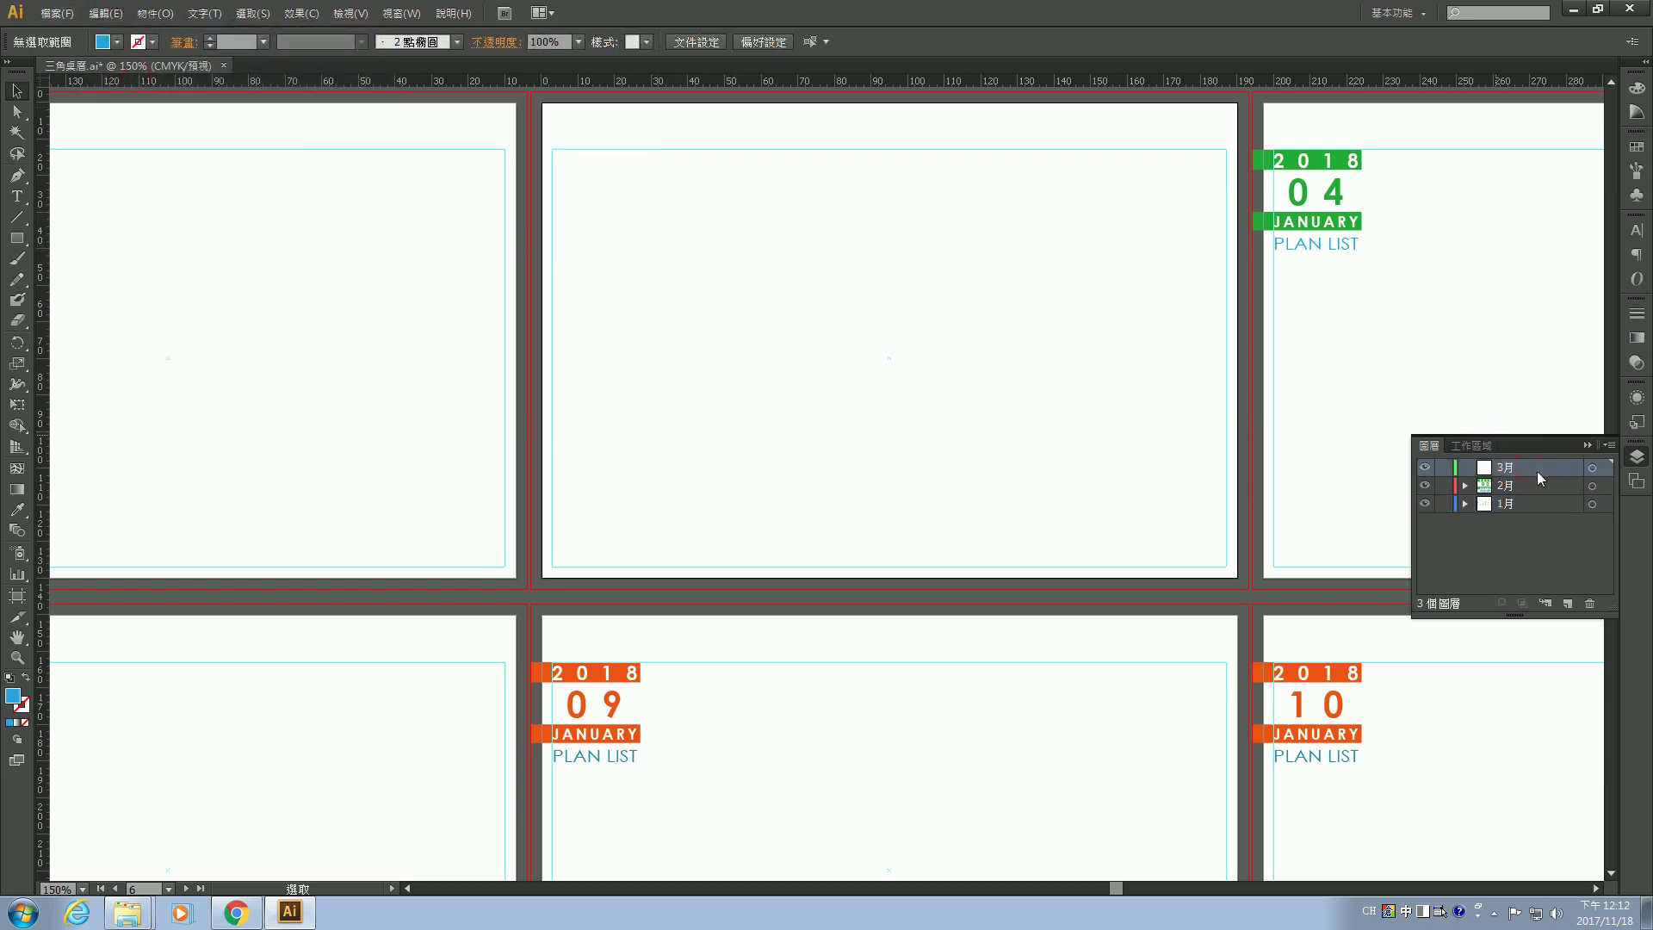
pyautogui.click(105, 13)
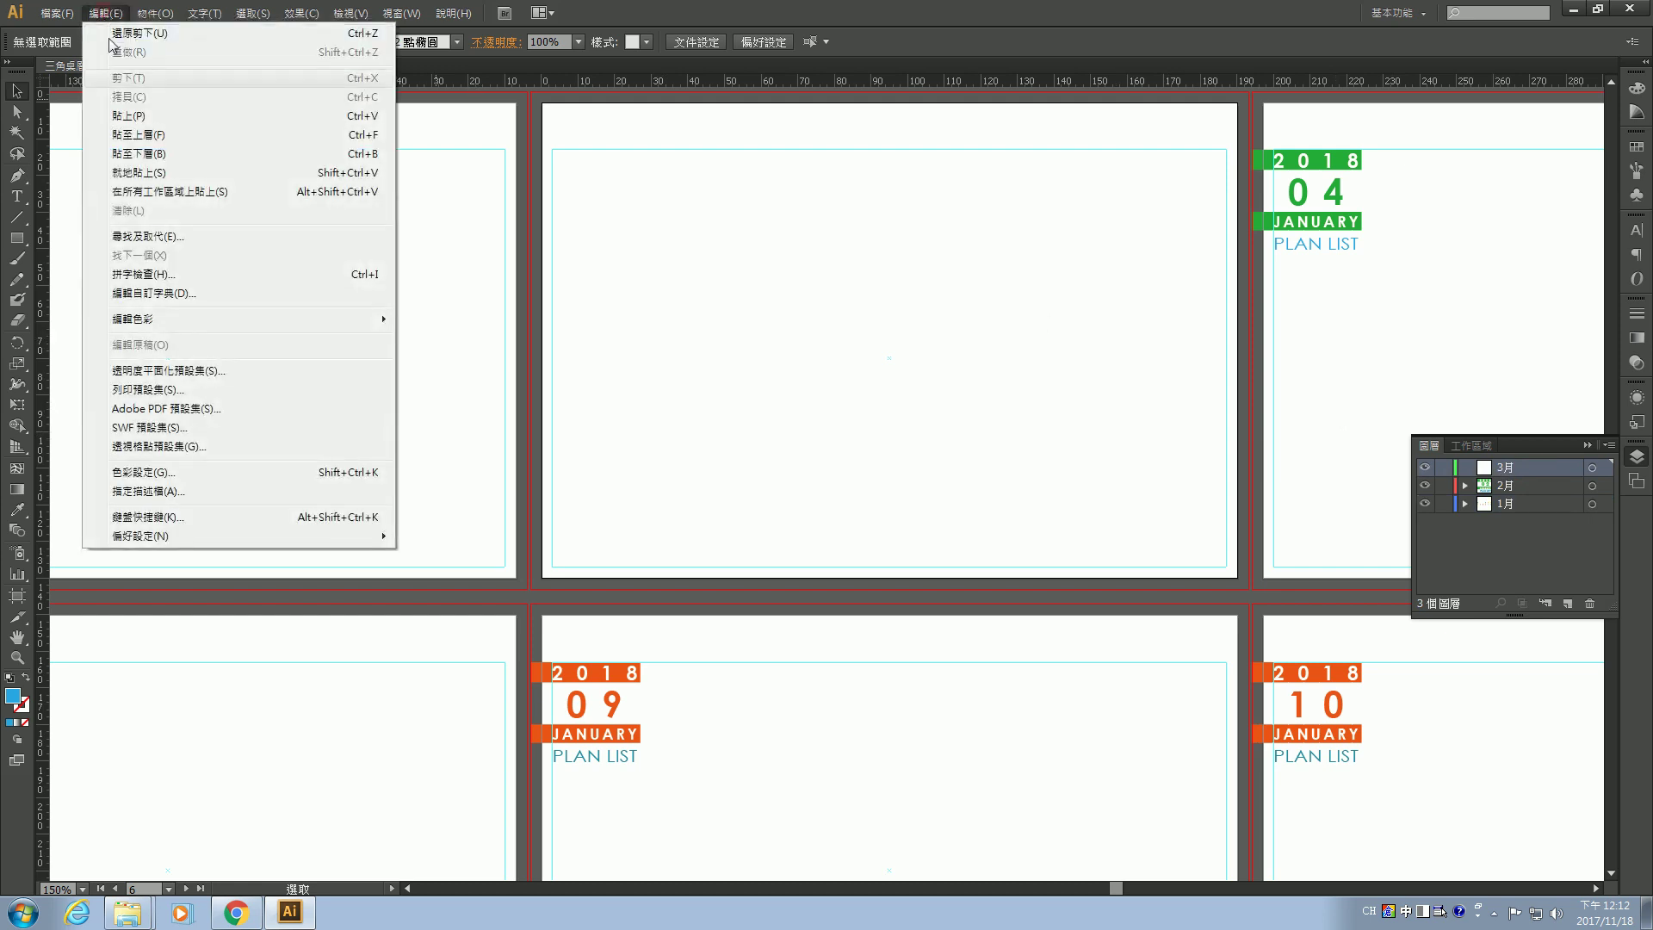
pyautogui.click(146, 162)
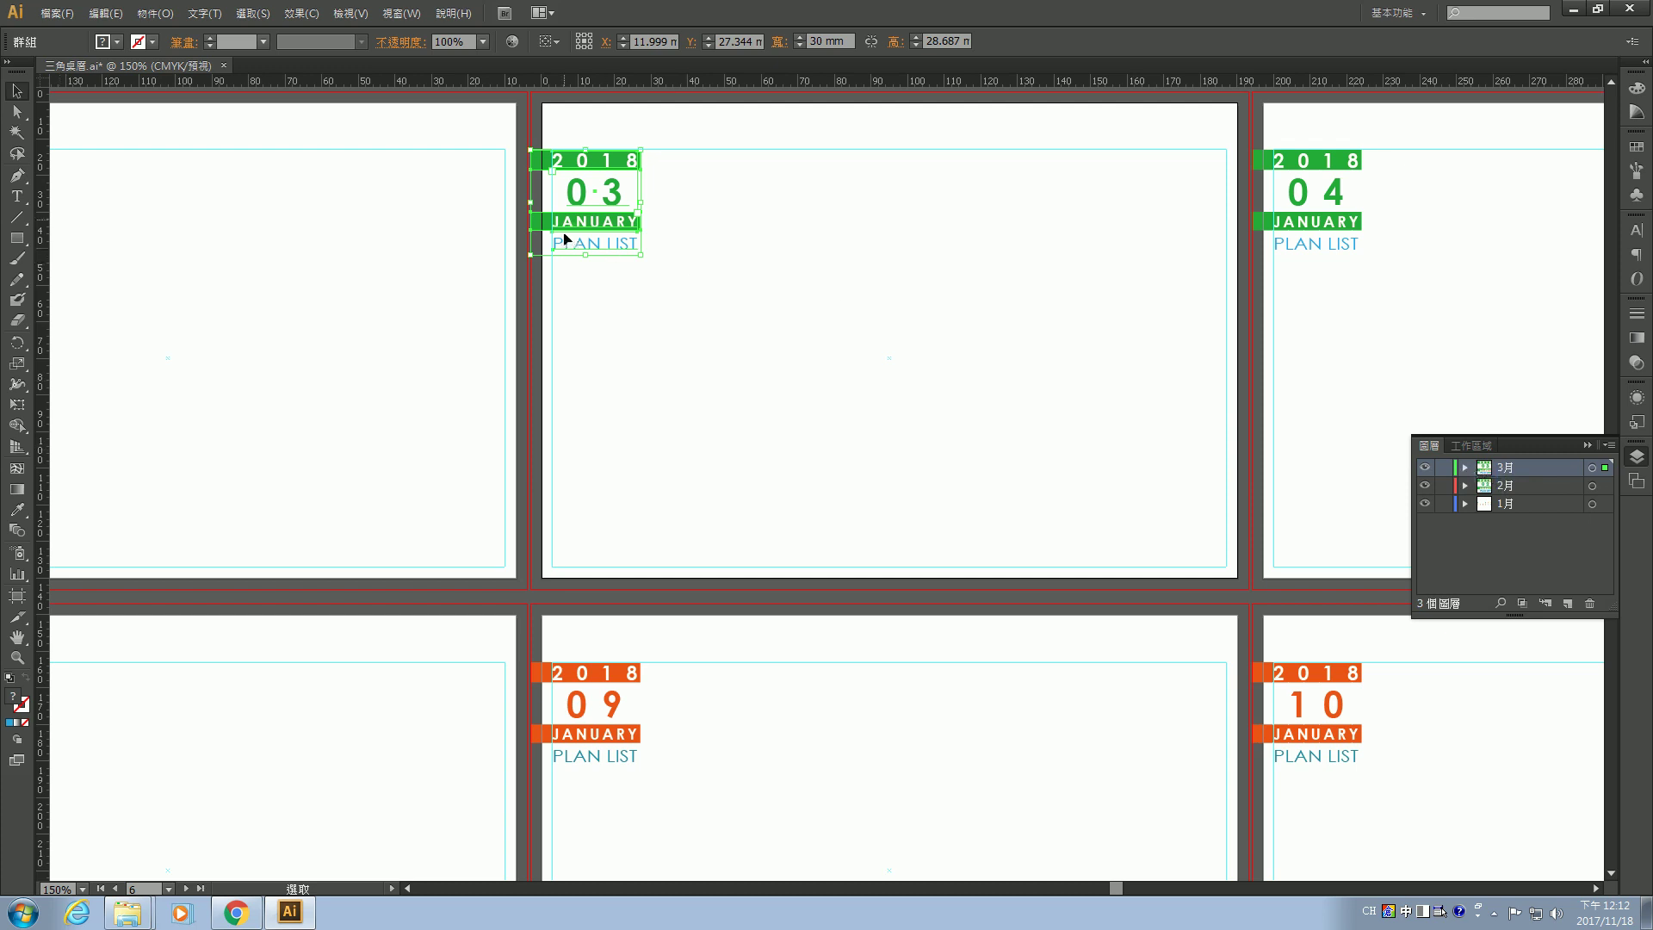
pyautogui.click(757, 252)
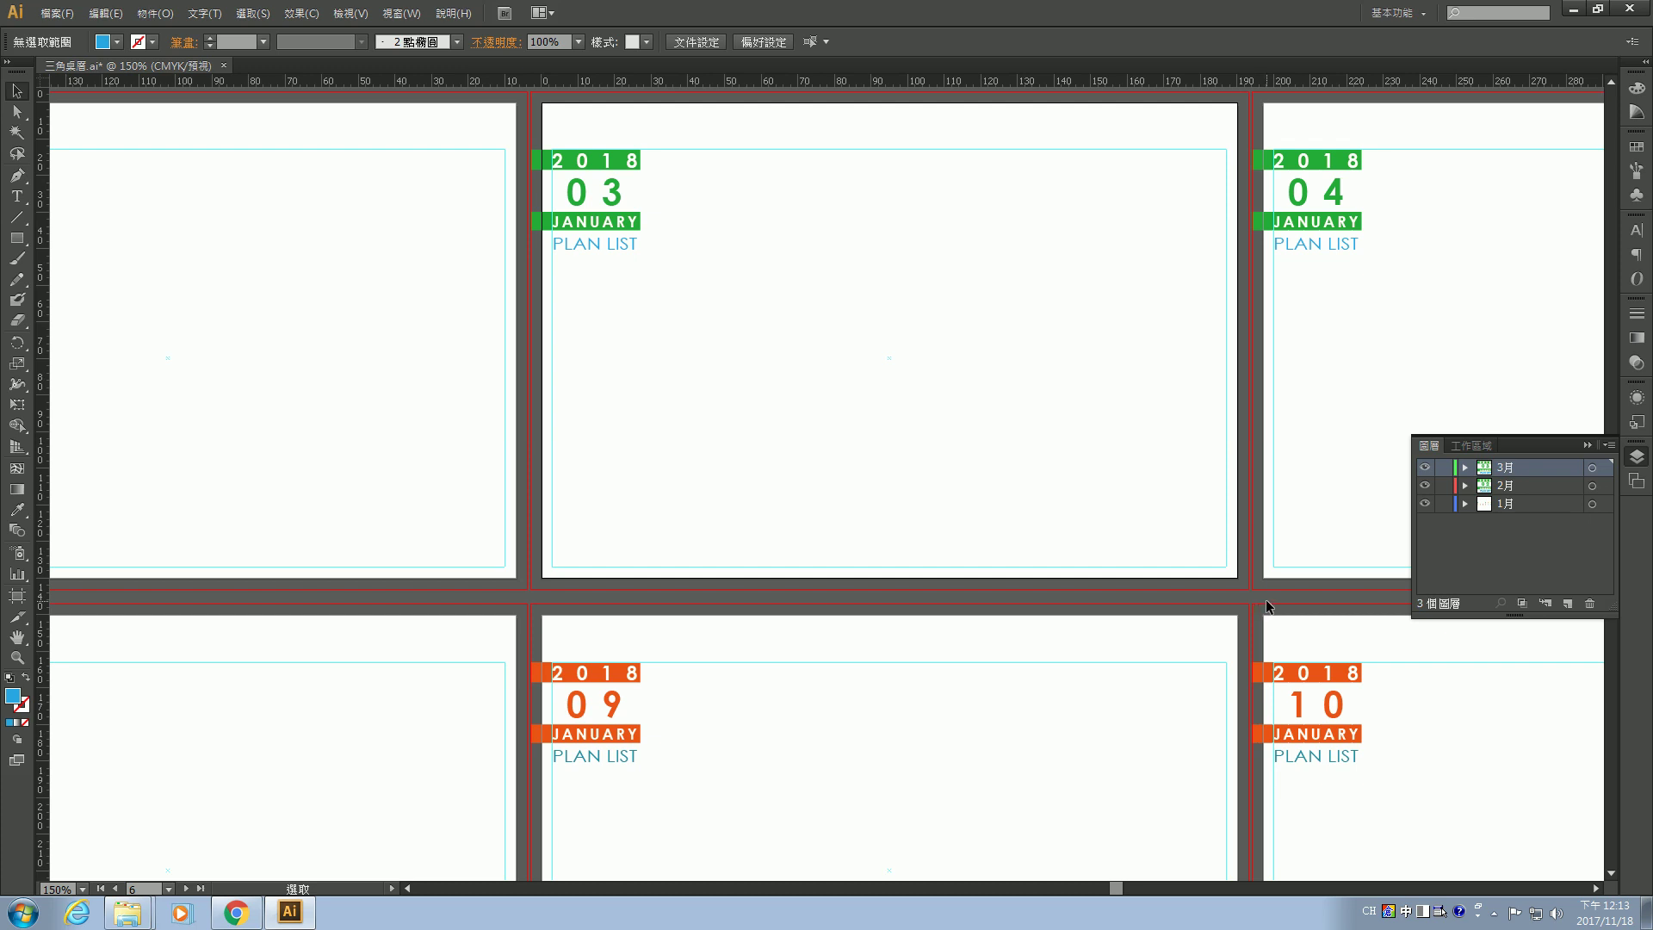
# Make 1月 the active layer and activate the month 01 artboard.
pyautogui.click(1589, 442)
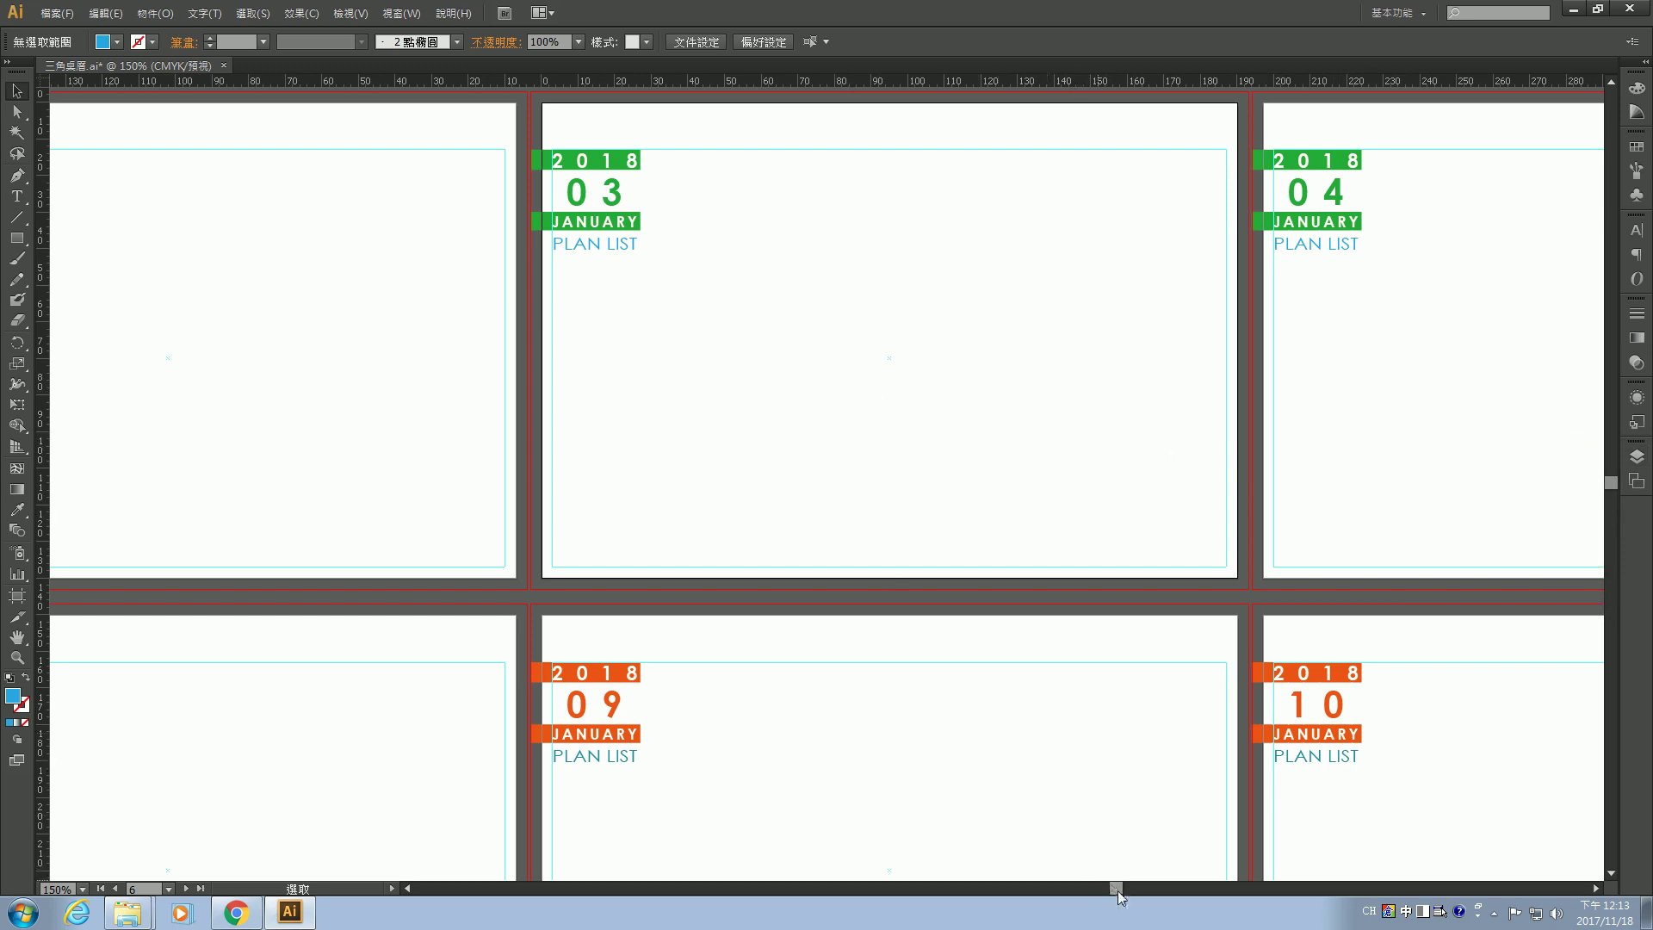
pyautogui.moveTo(1119, 889); pyautogui.dragTo(1058, 899)
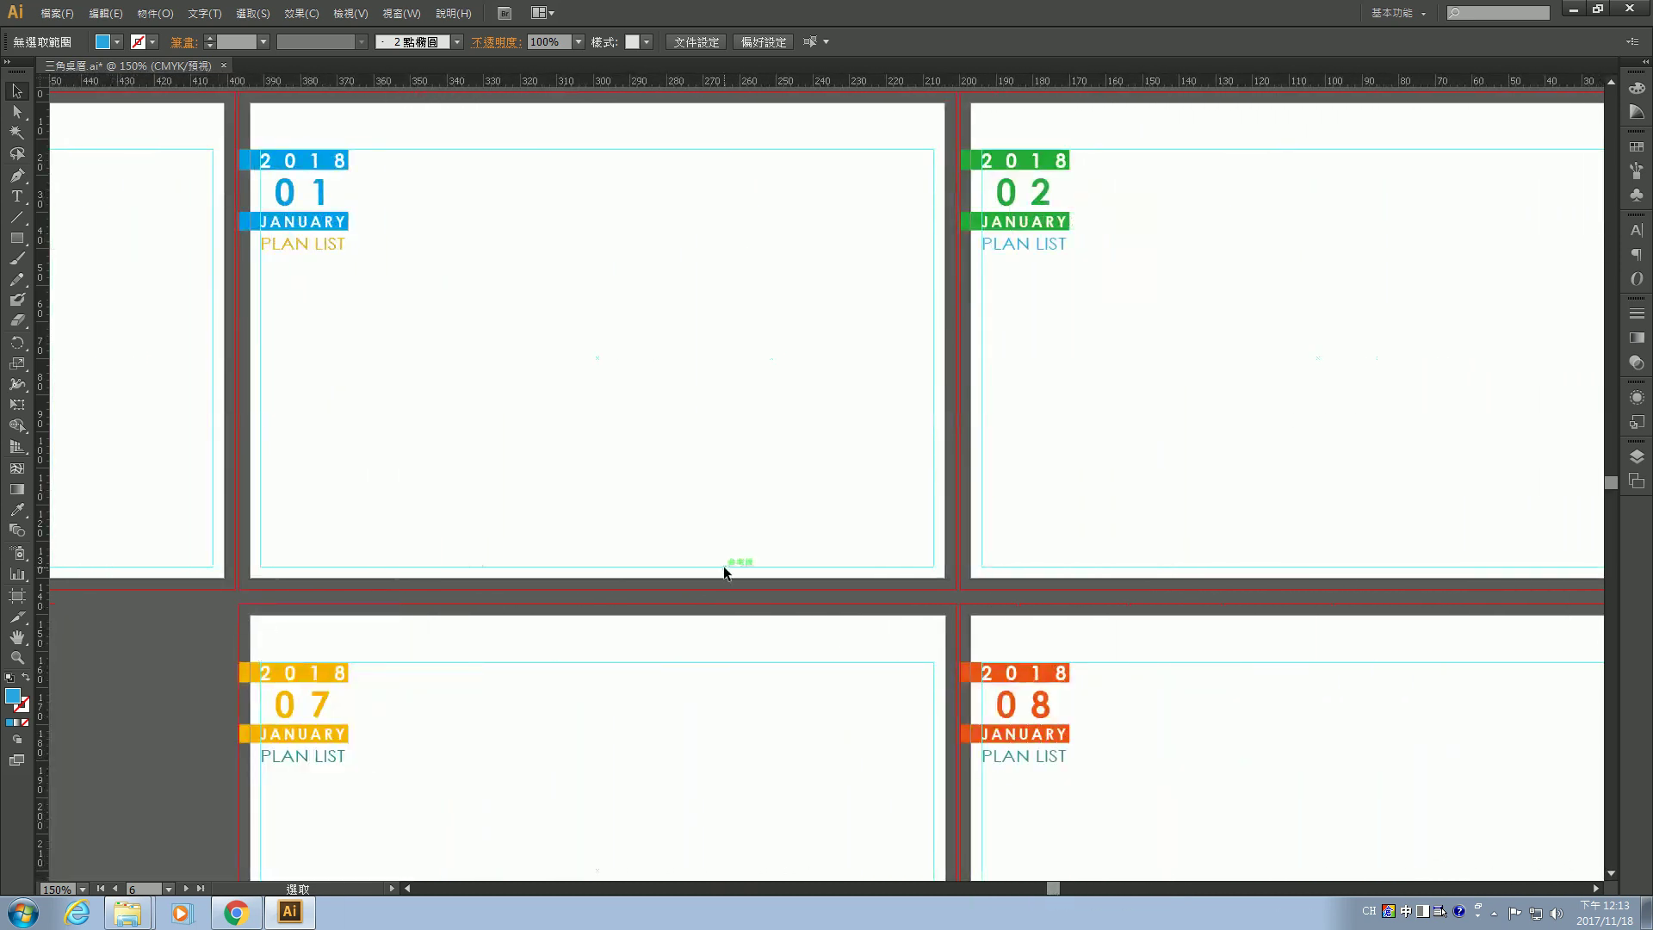
pyautogui.scroll(1, 723, 566)
pyautogui.scroll(1, 725, 567)
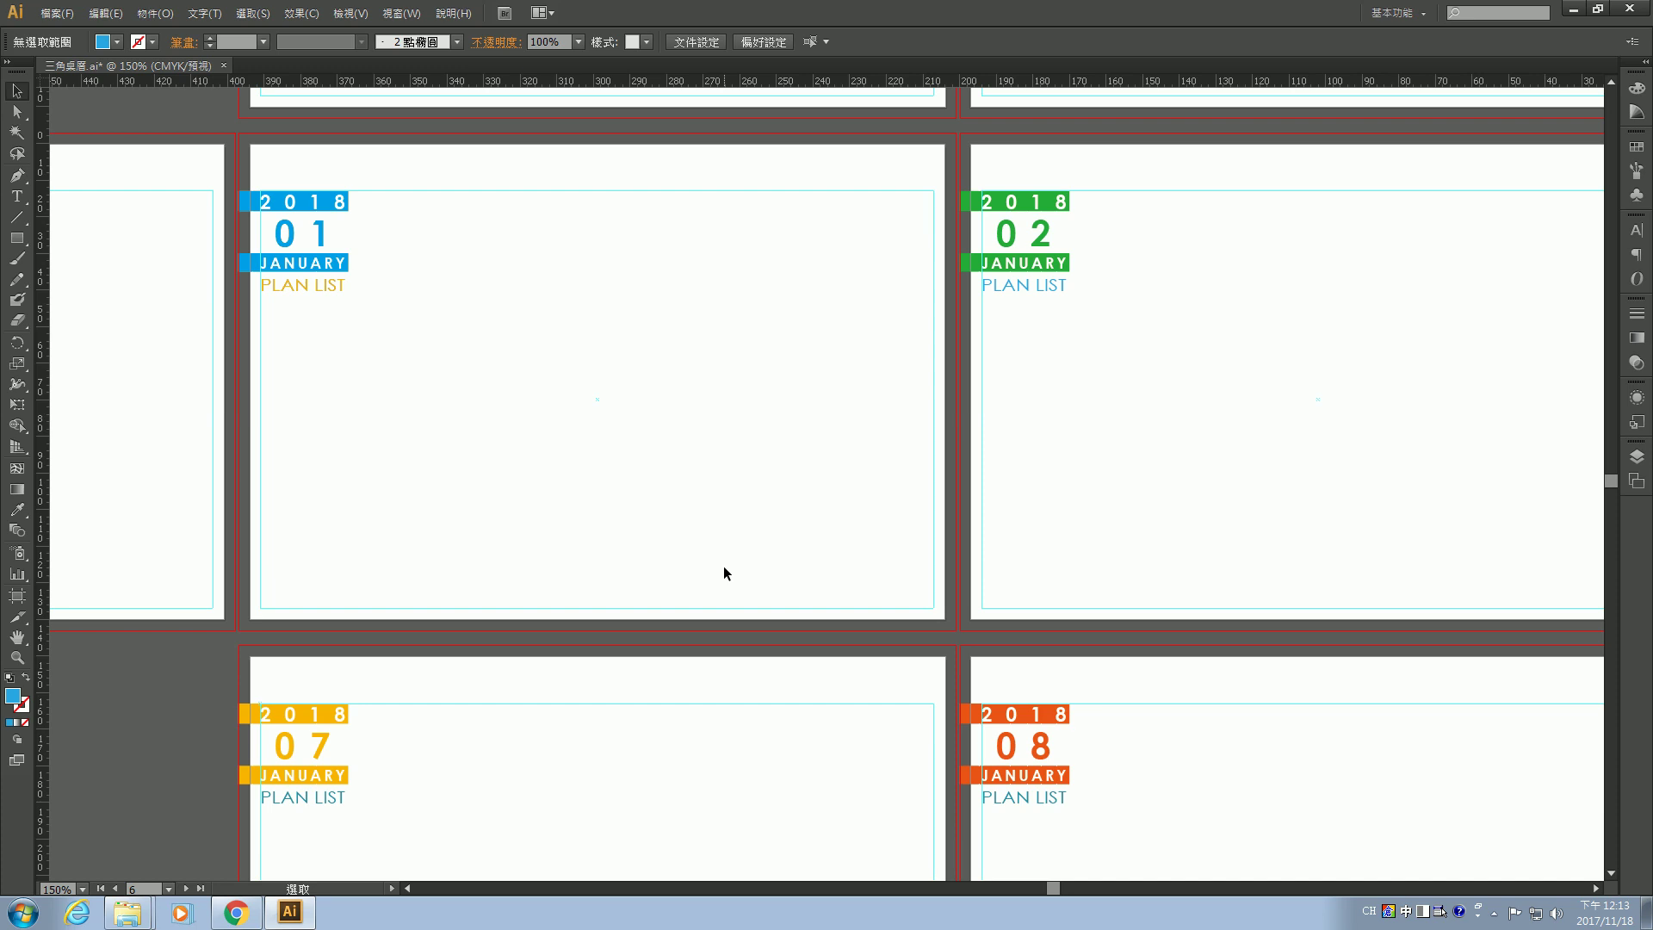
pyautogui.click(1637, 458)
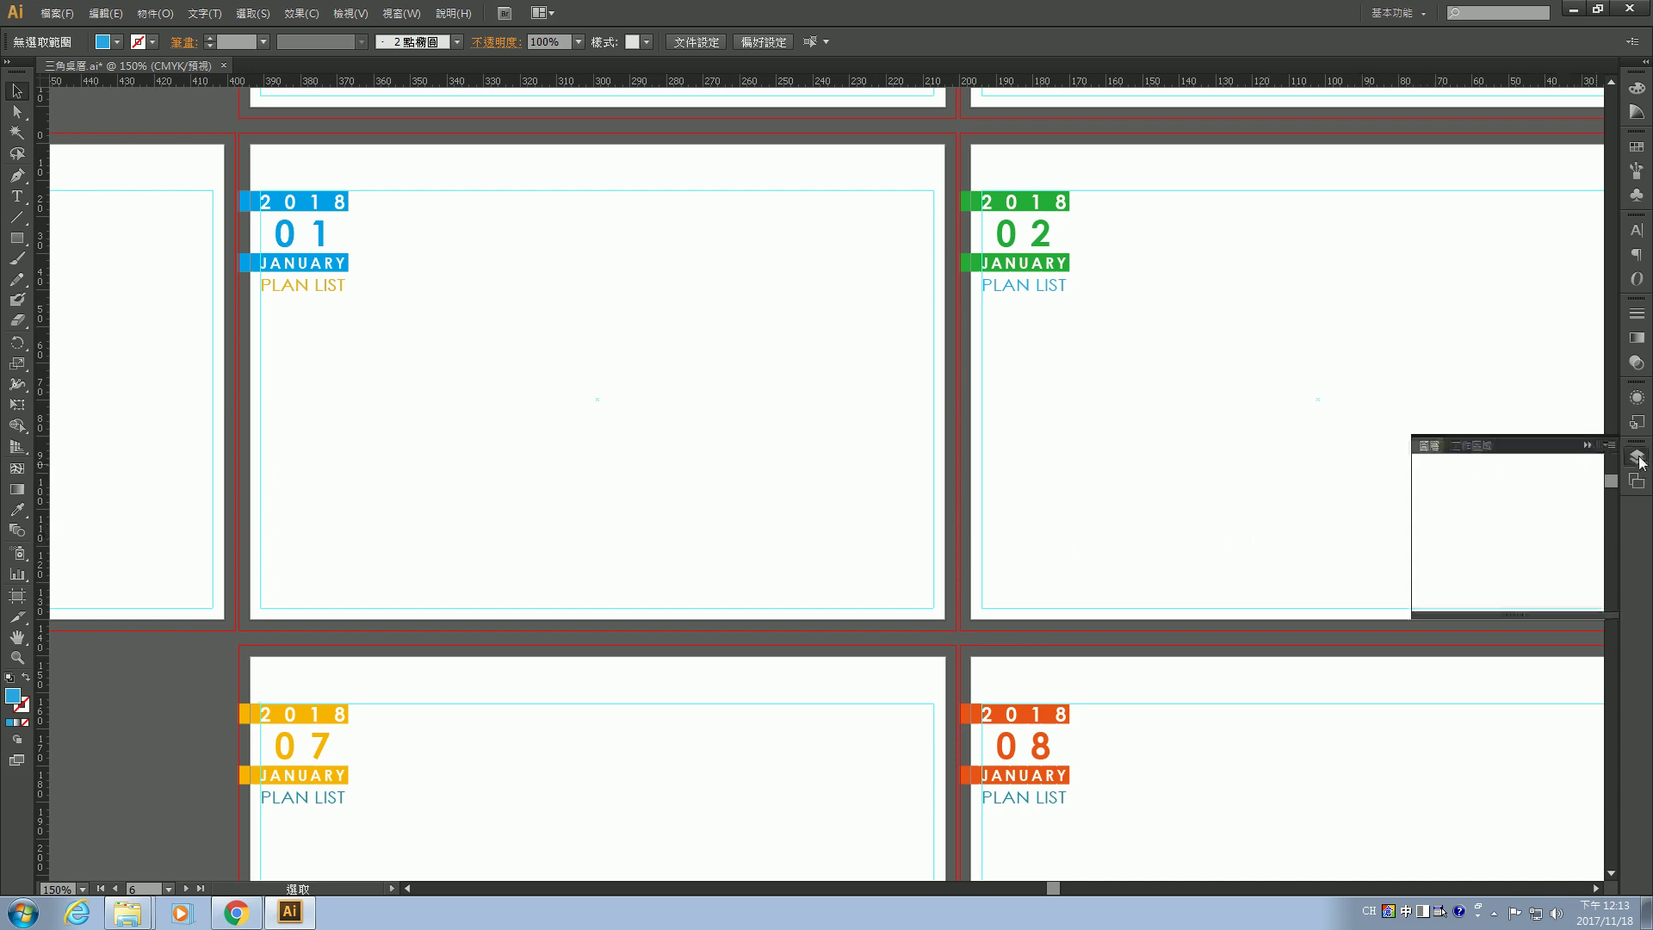
pyautogui.click(1505, 504)
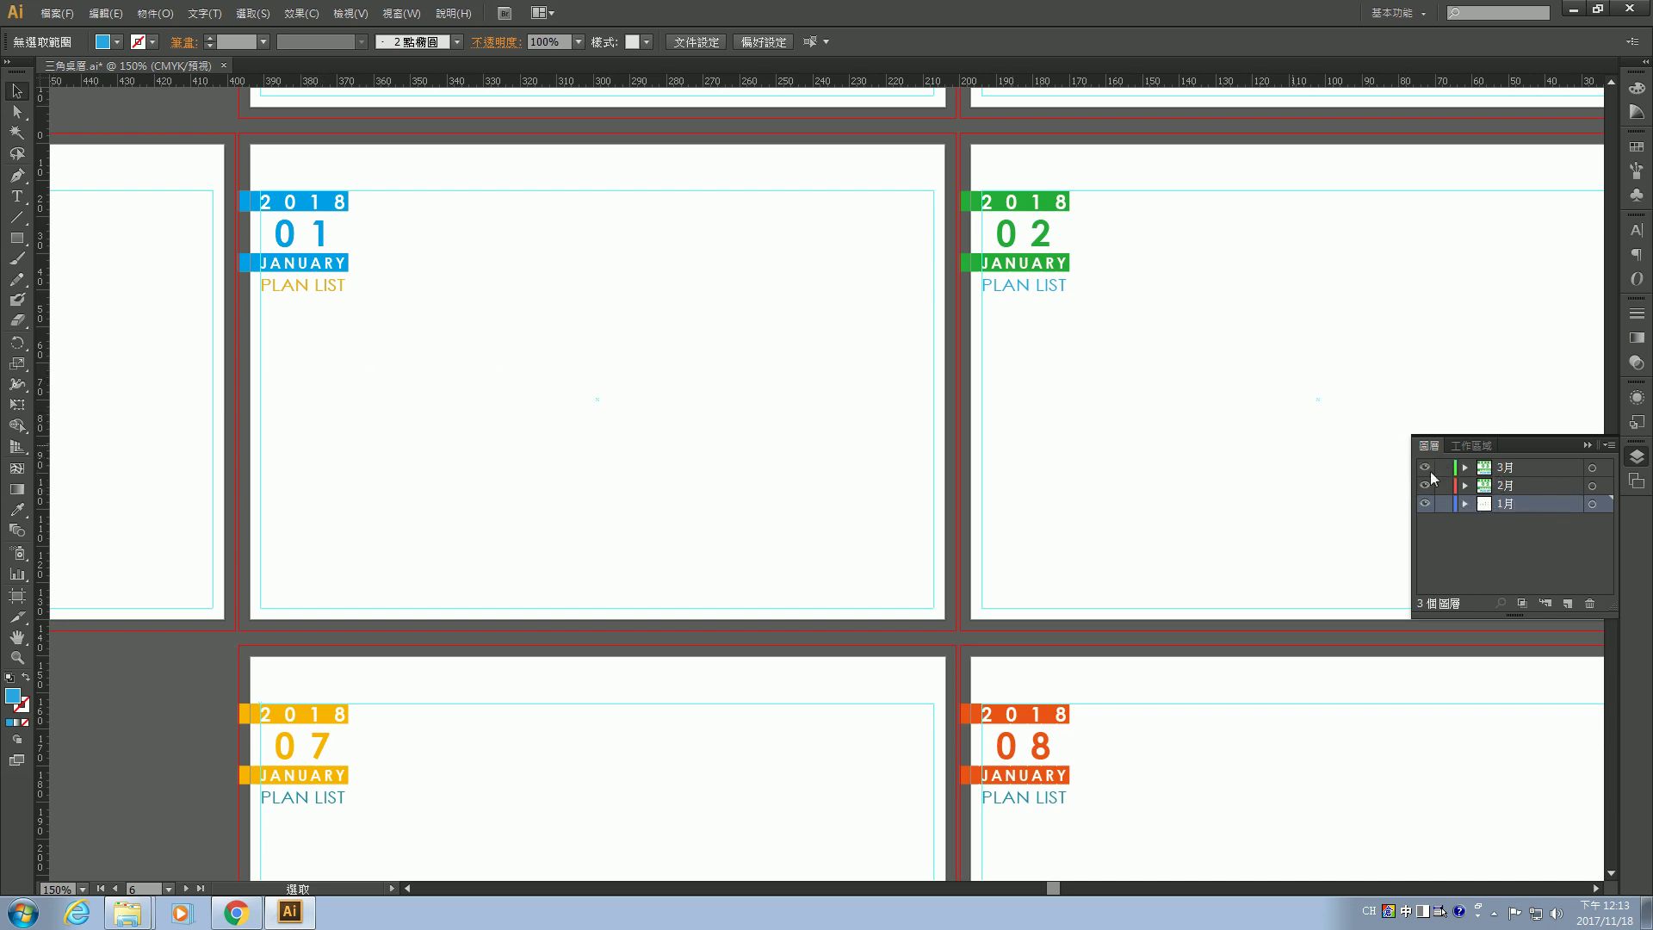
pyautogui.click(462, 296)
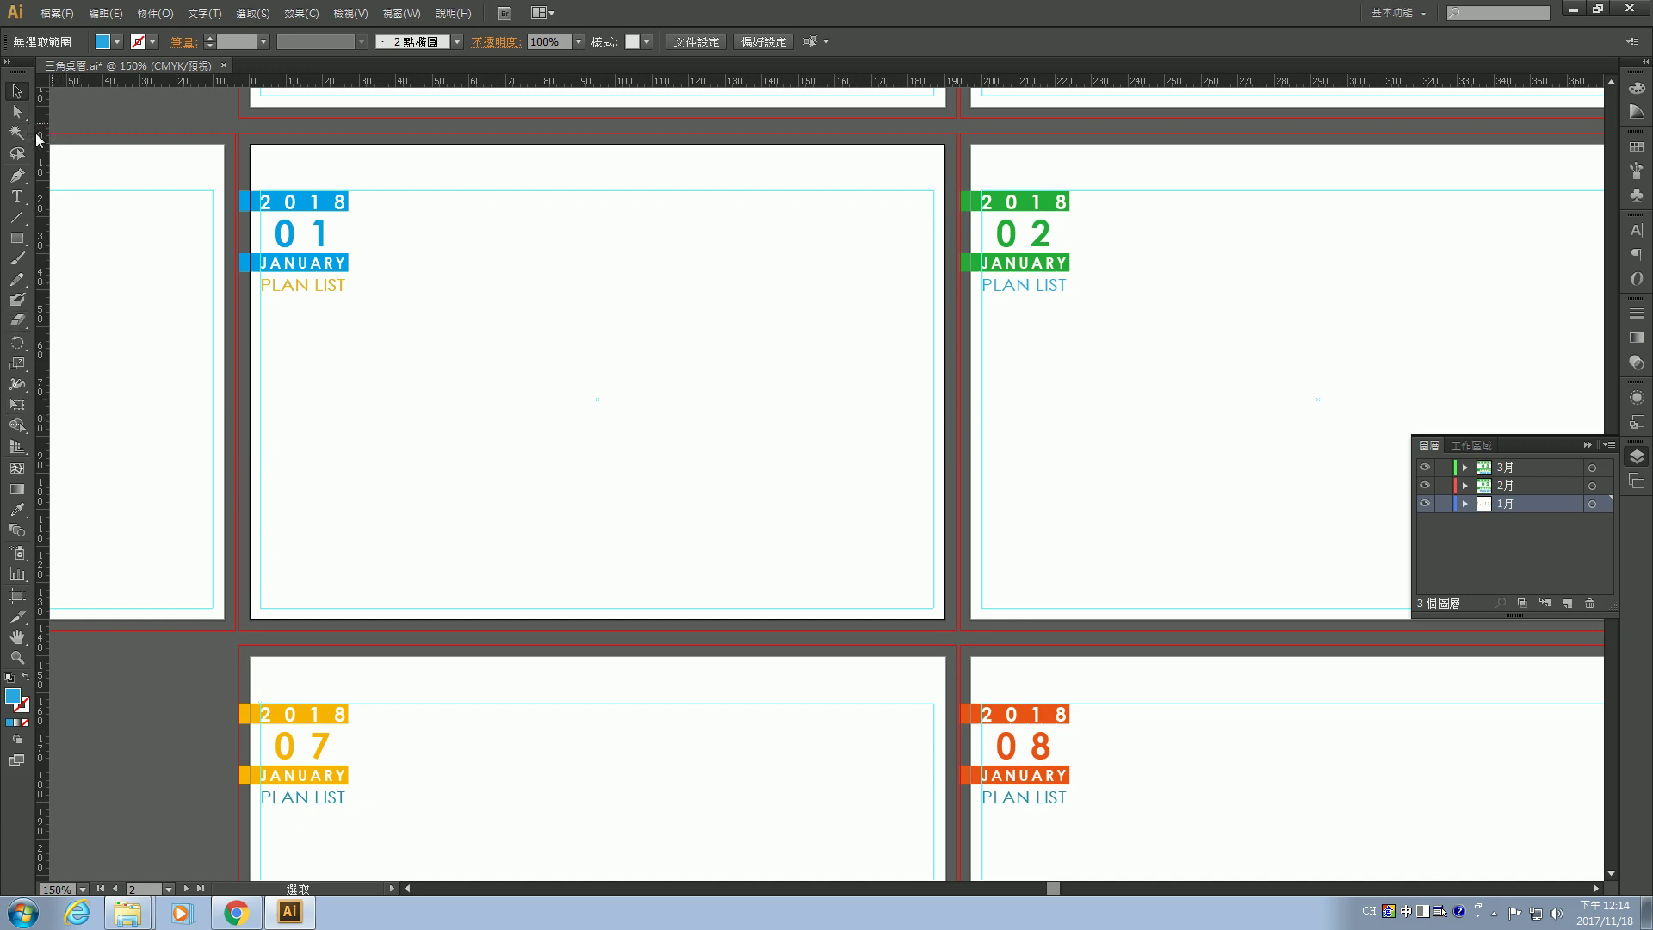
# Draw a vertical line segment beside month 01's 2018 bar, with length 5.25 mm and angle 270°.
pyautogui.click(8, 61)
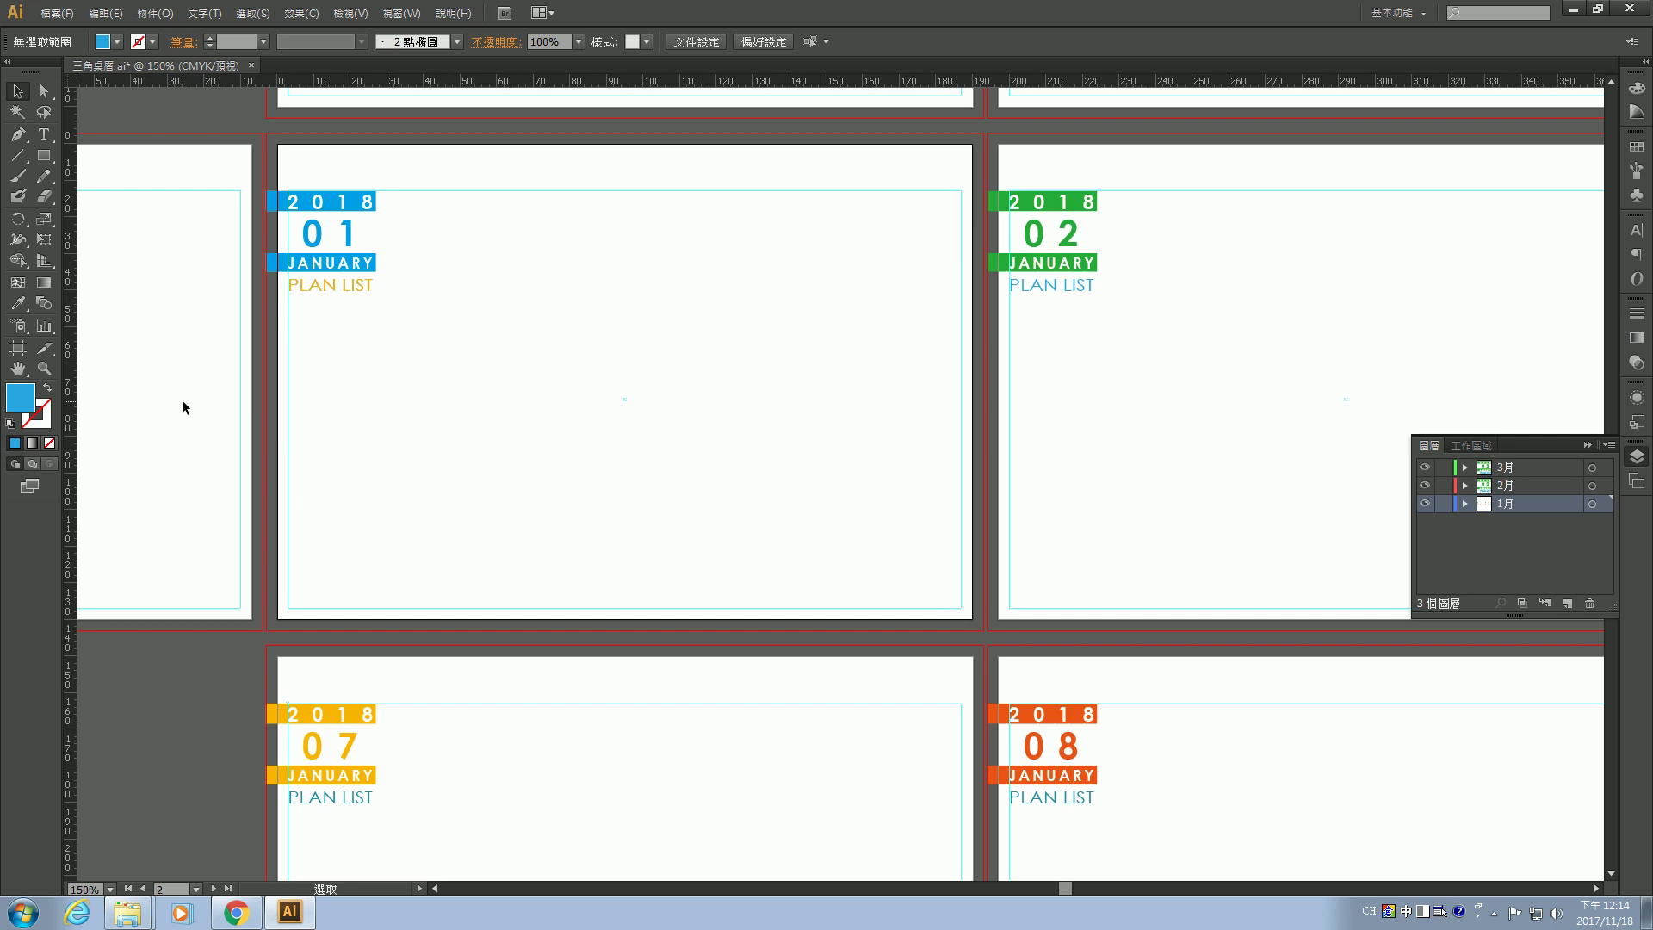
pyautogui.click(17, 156)
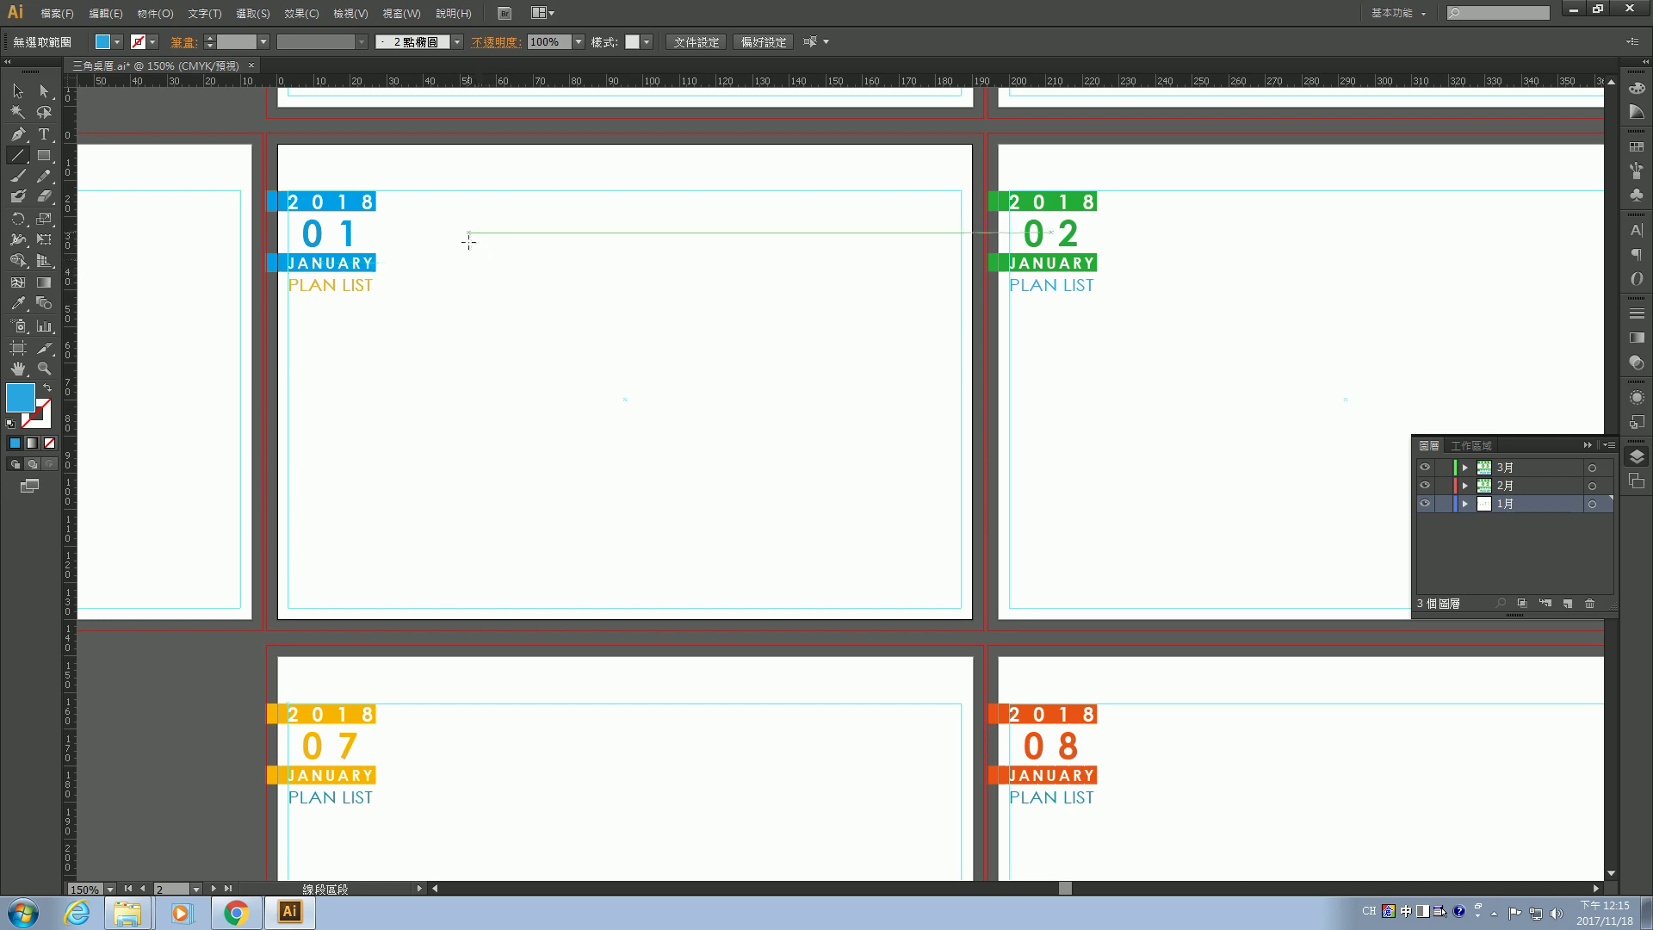
pyautogui.click(426, 191)
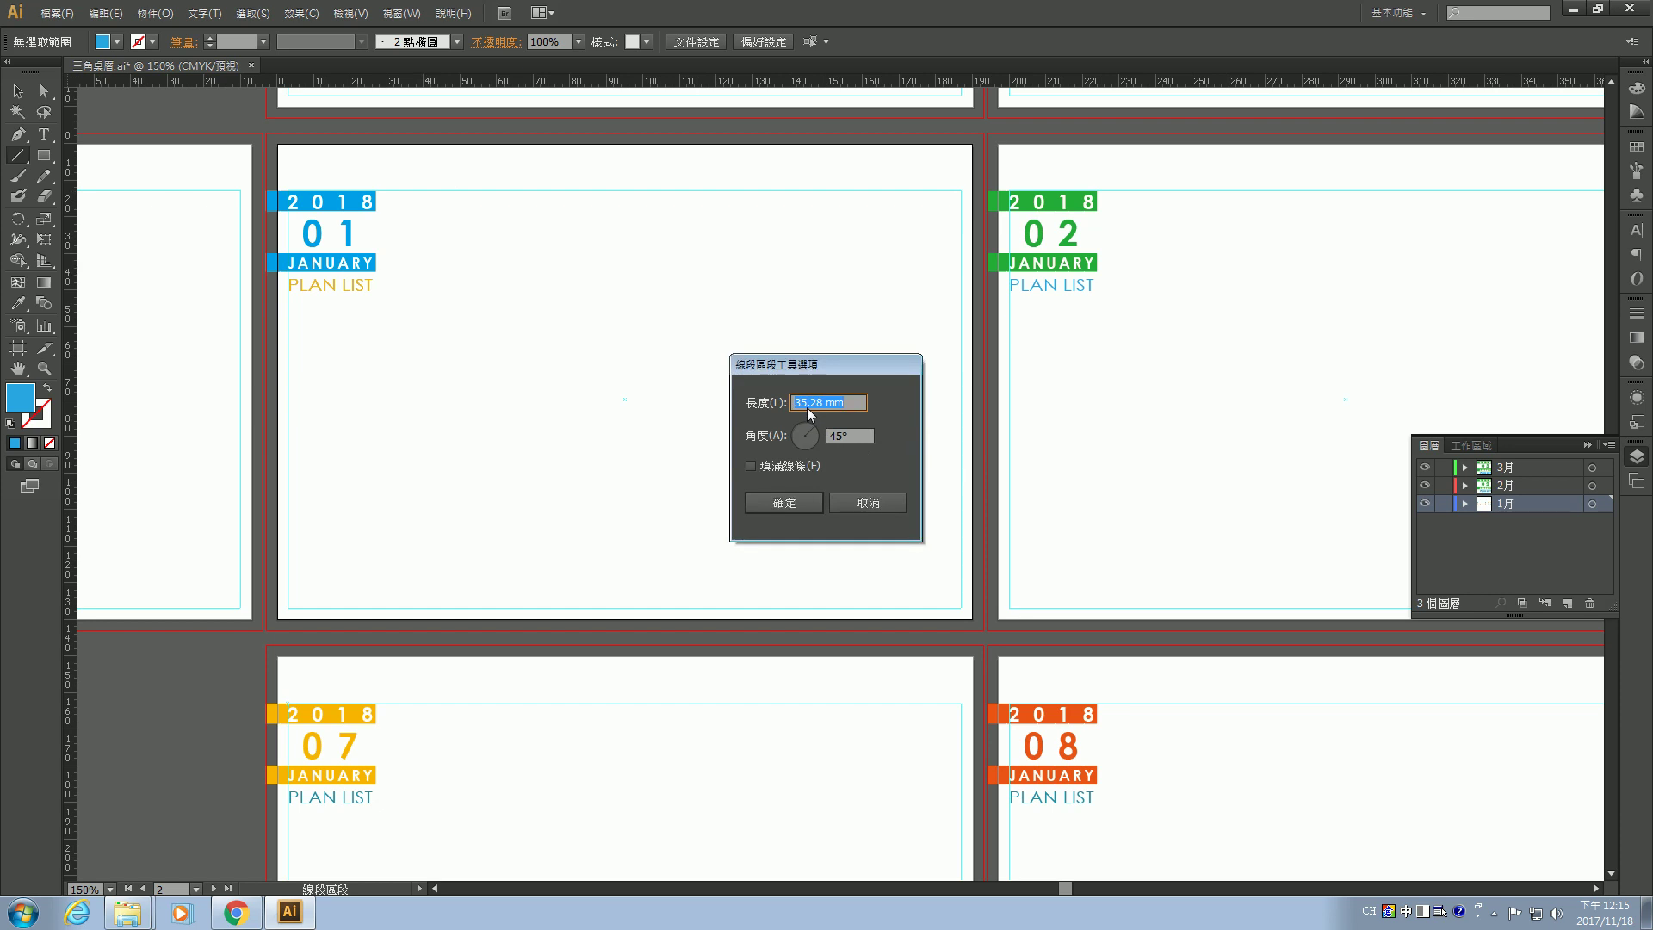
pyautogui.write('5.25m')
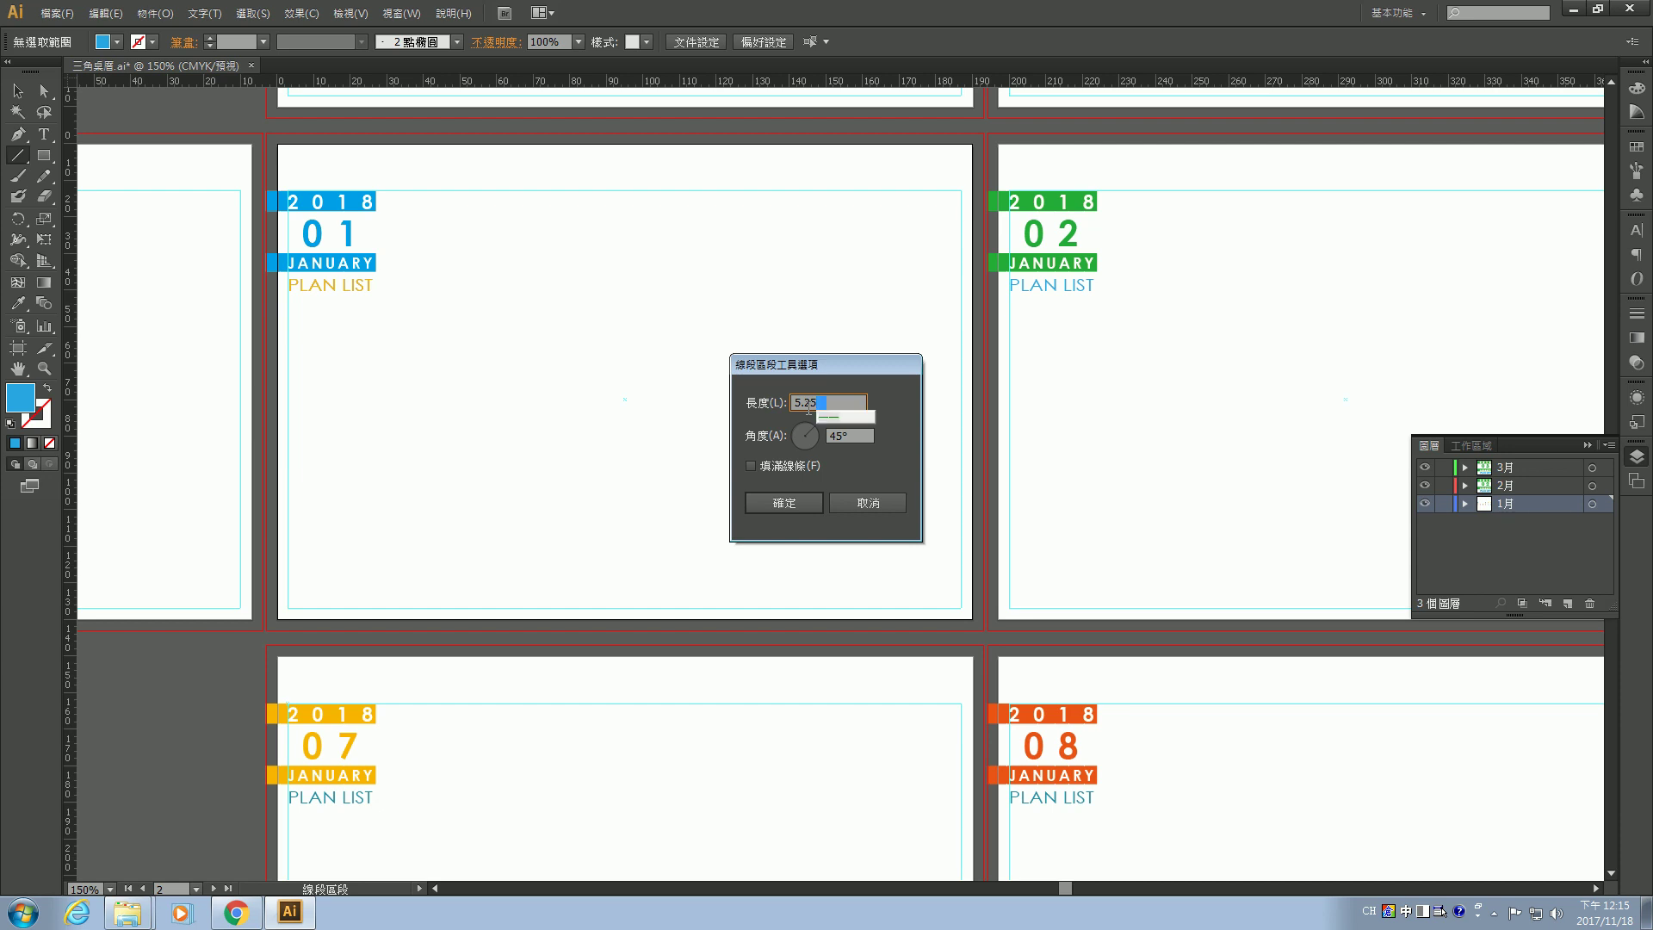
pyautogui.press('shift')
pyautogui.write('mm')
pyautogui.click(839, 436)
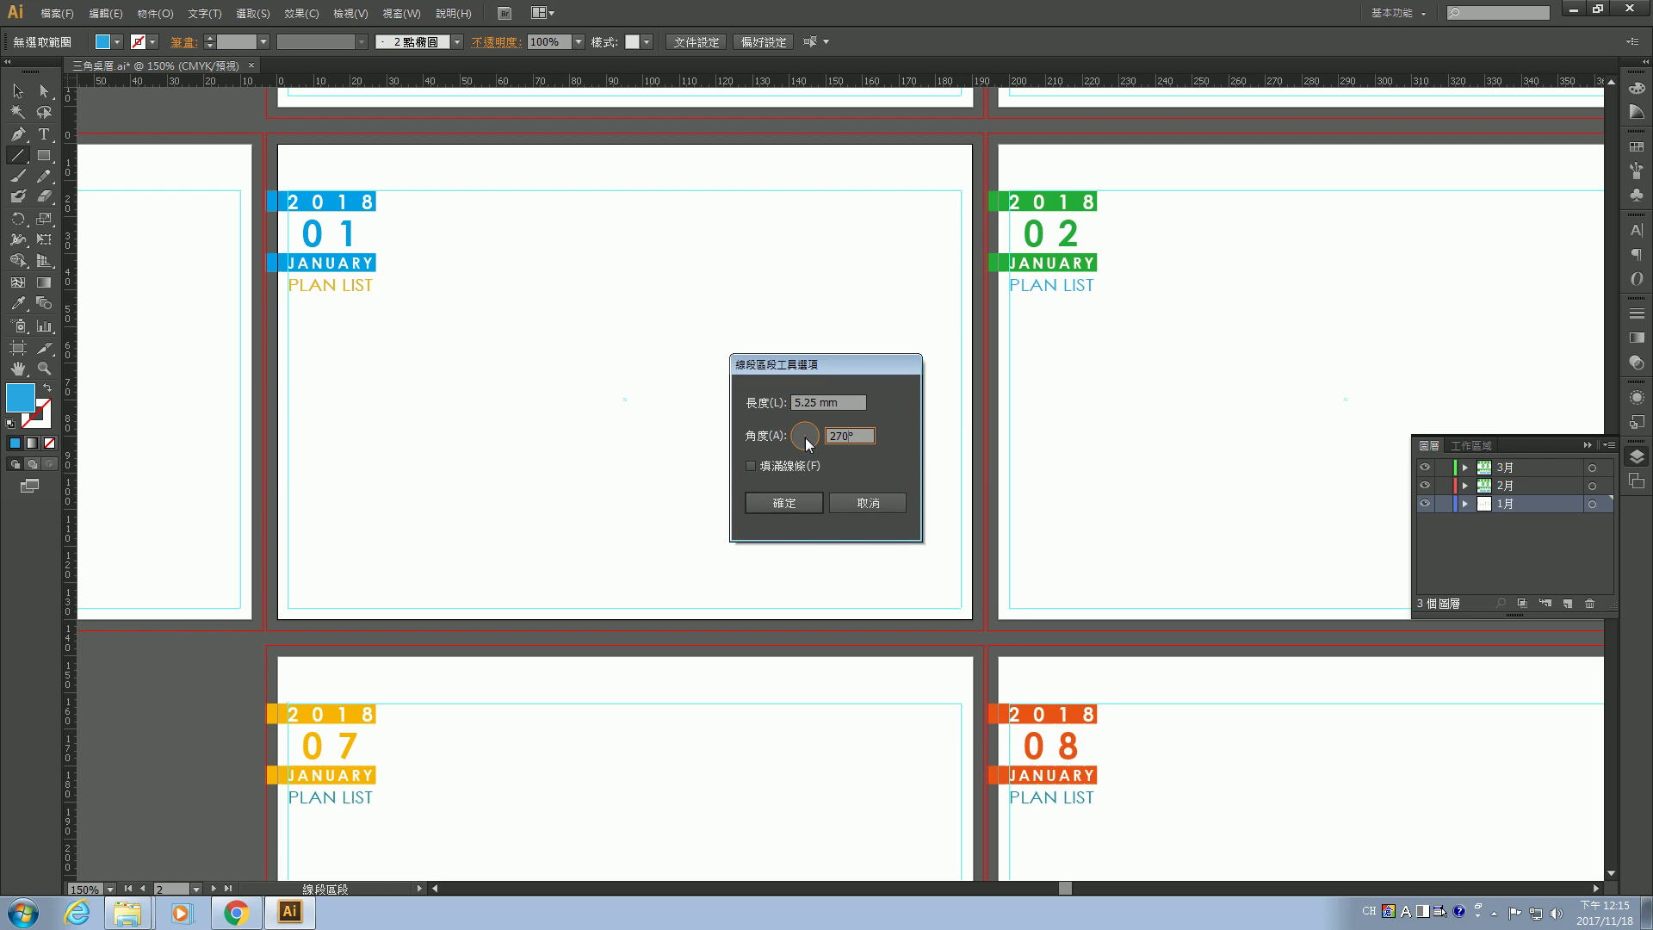
pyautogui.click(795, 502)
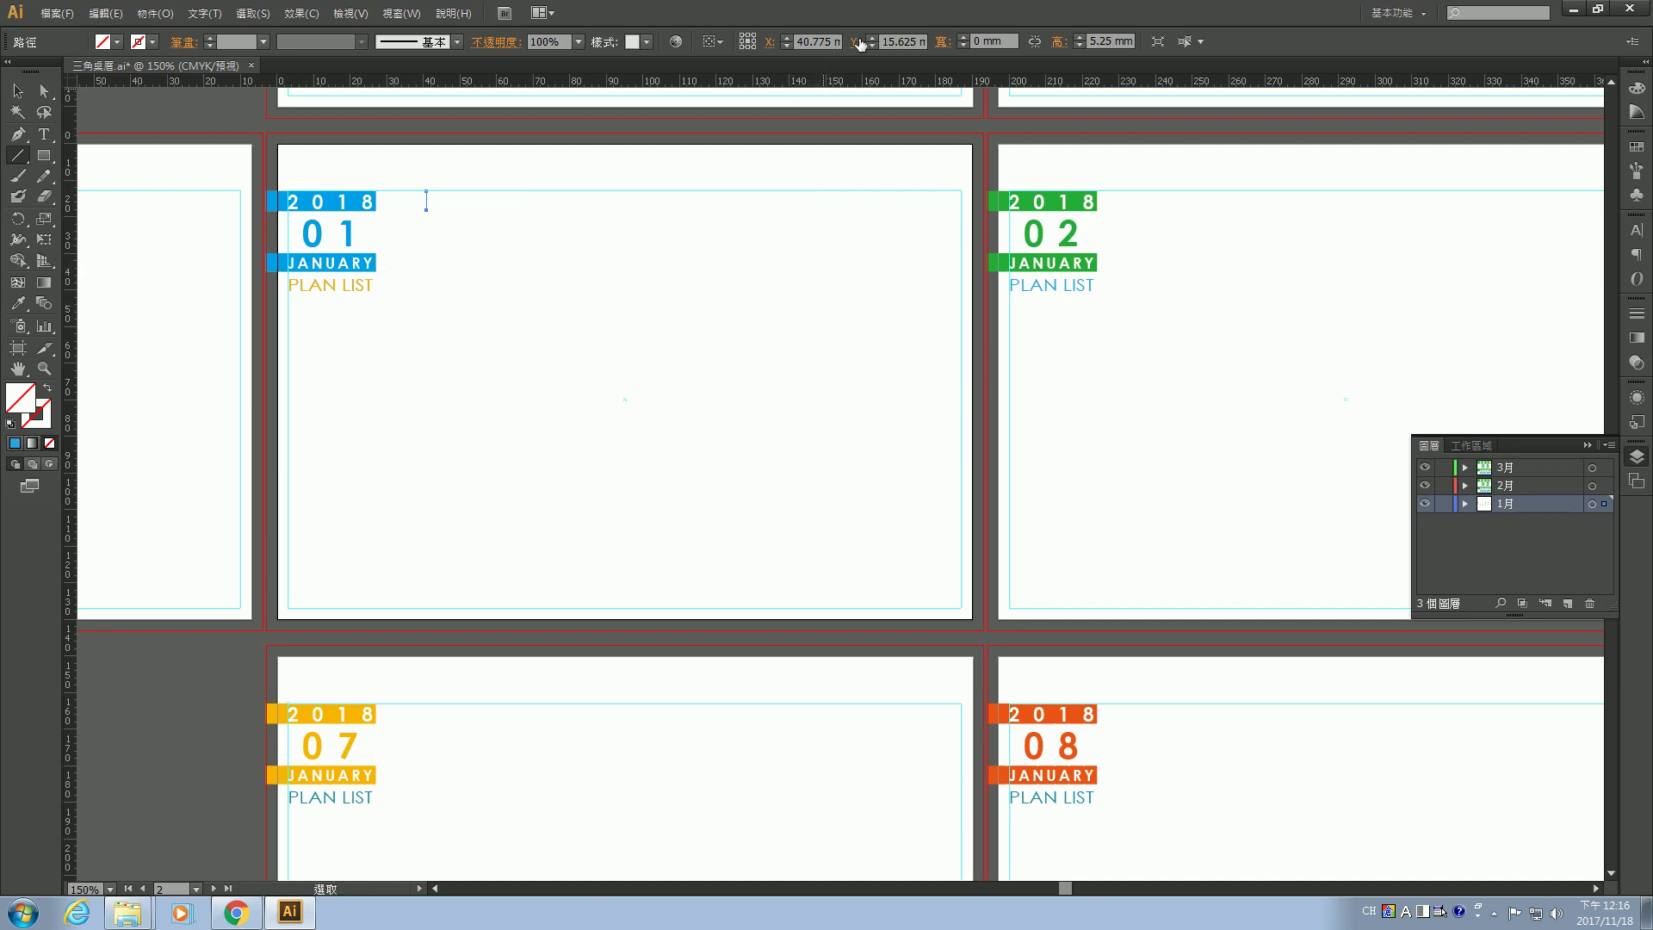
# Position the short vertical line at X 32.5 mm and Y 15 mm.
pyautogui.click(825, 41)
pyautogui.write('32.5')
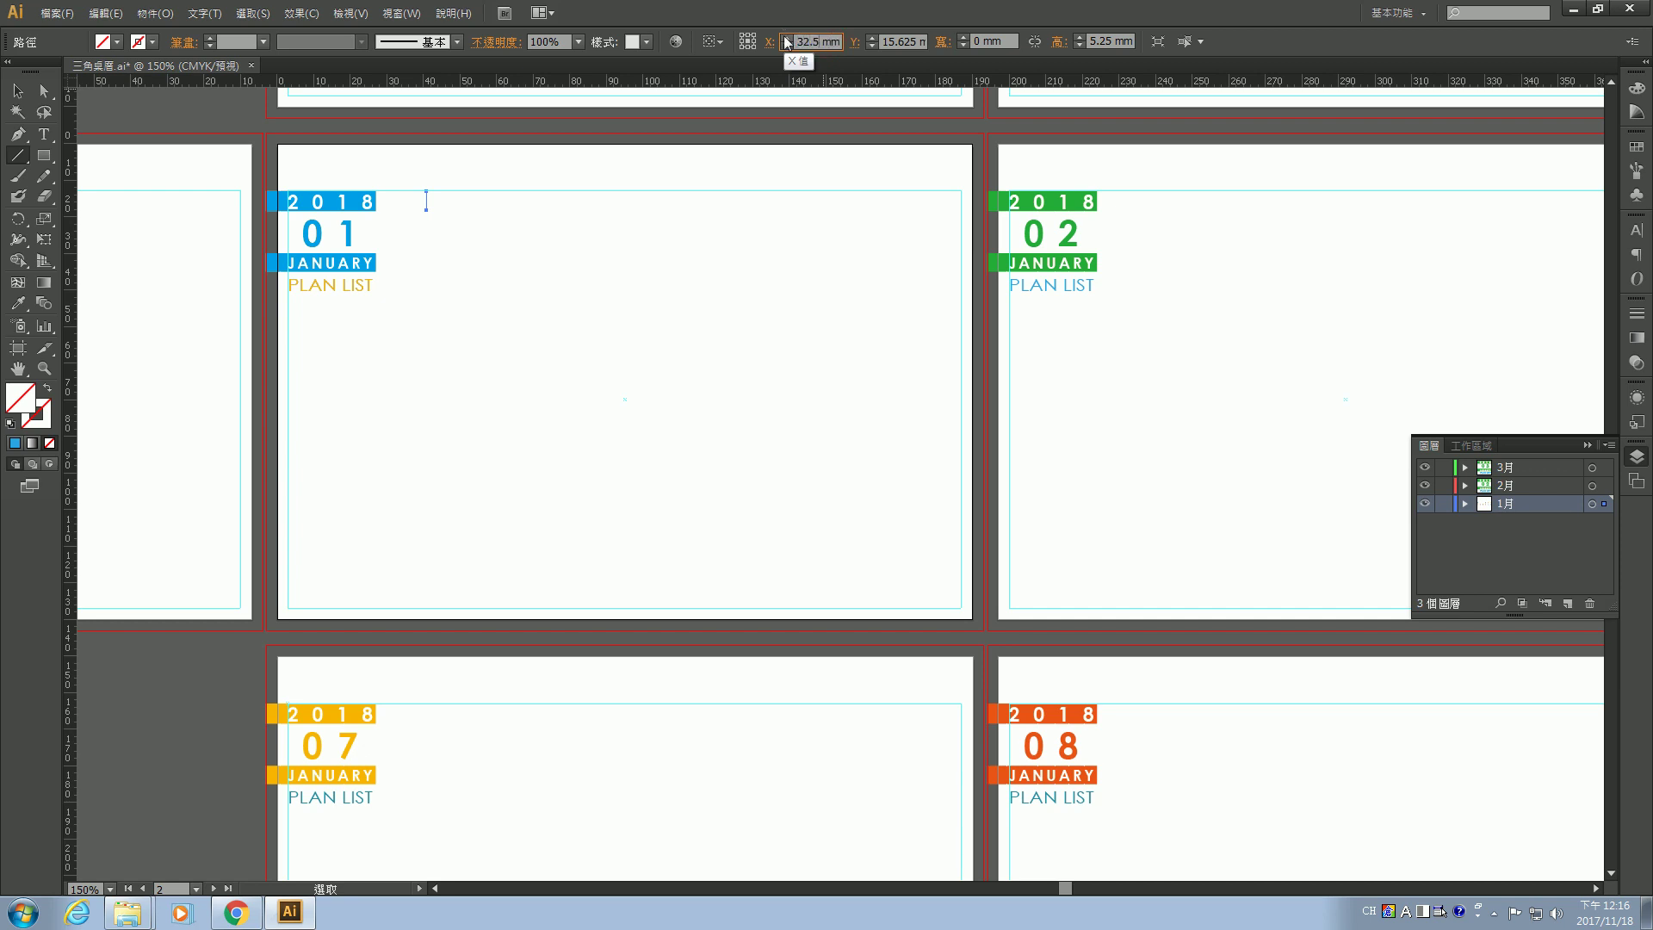
pyautogui.press('Return')
pyautogui.moveTo(923, 42); pyautogui.dragTo(900, 42)
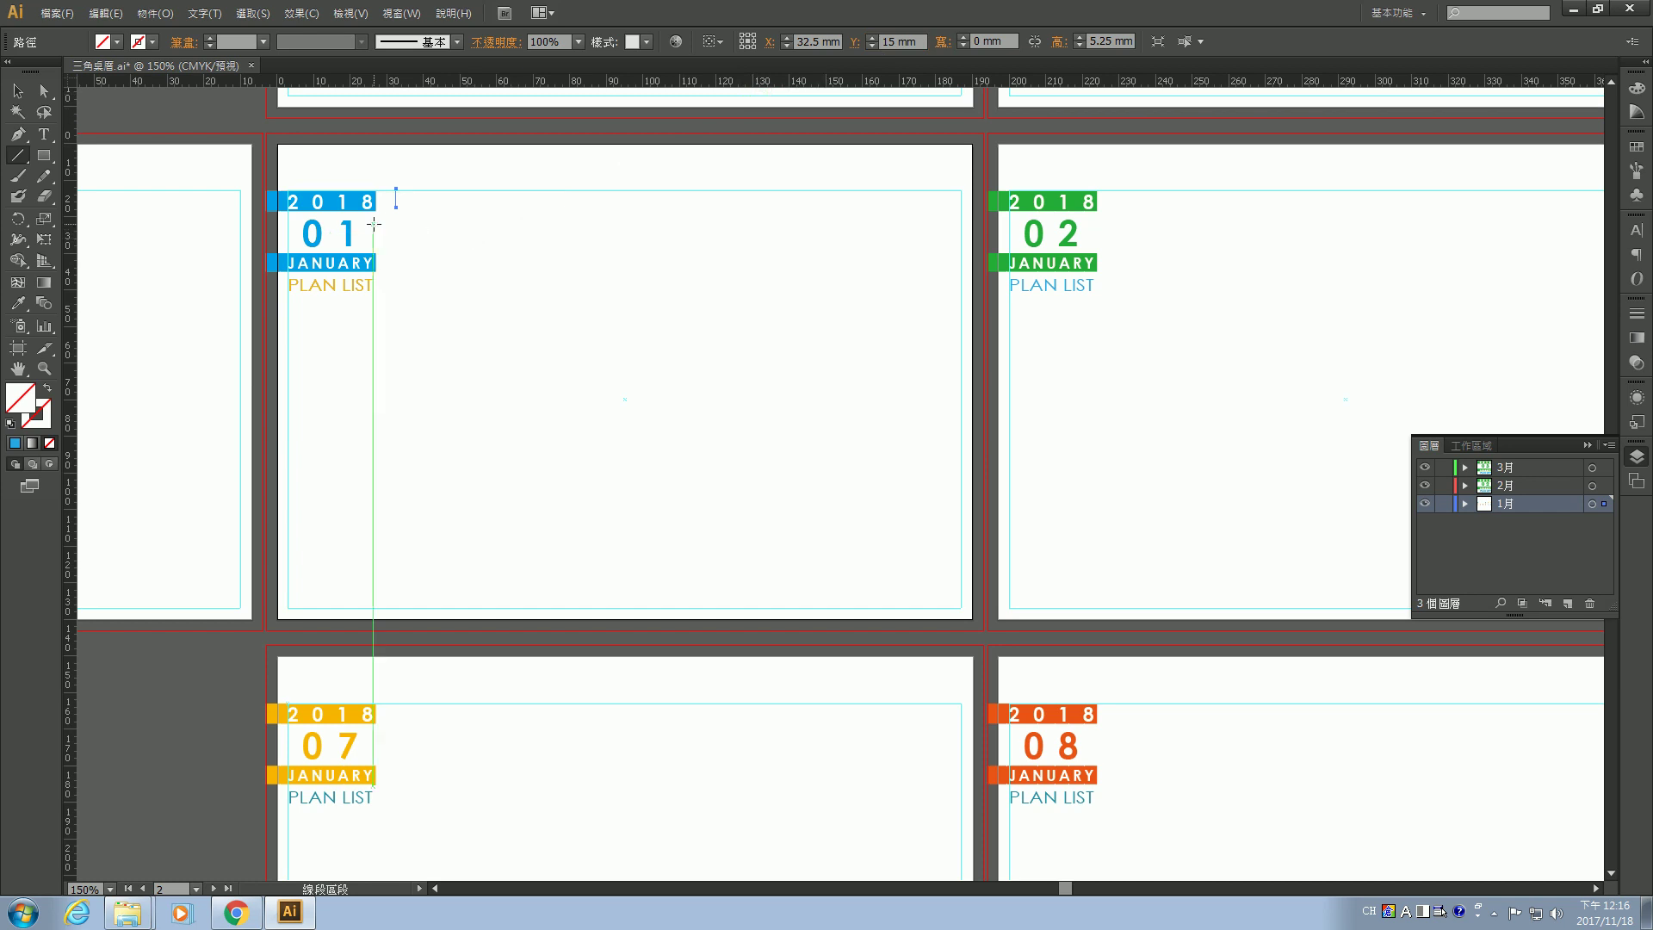
# Give the short vertical line a light blue stroke from the swatches and switch to the Selection tool.
pyautogui.scroll(5, 414, 189)
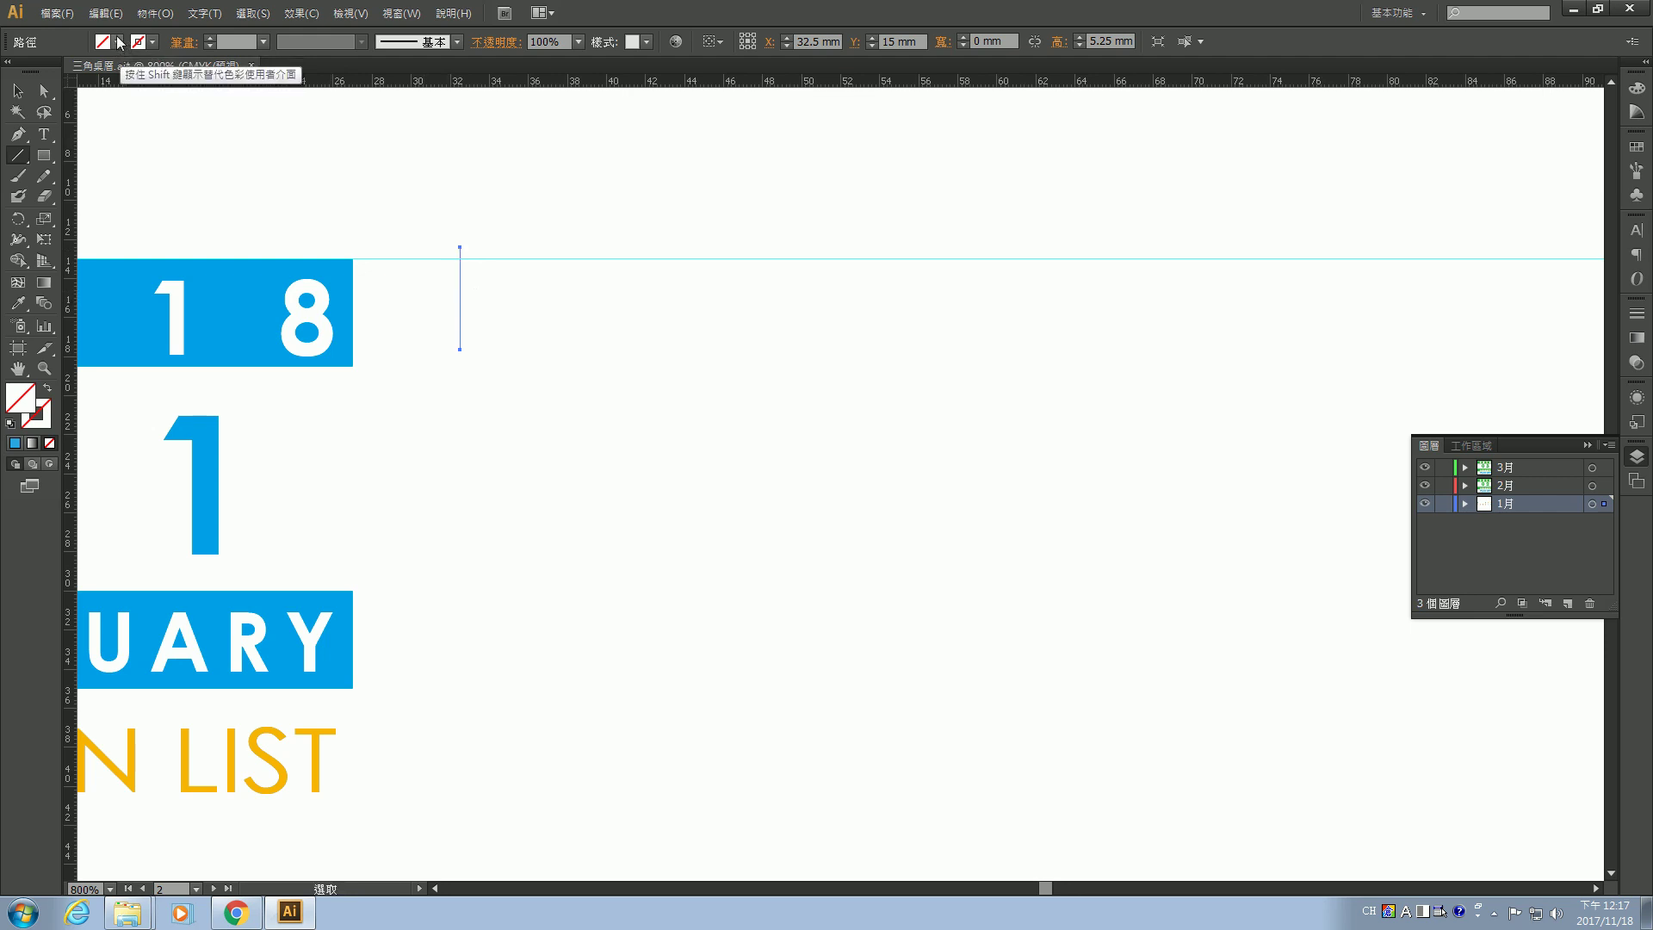
pyautogui.click(153, 43)
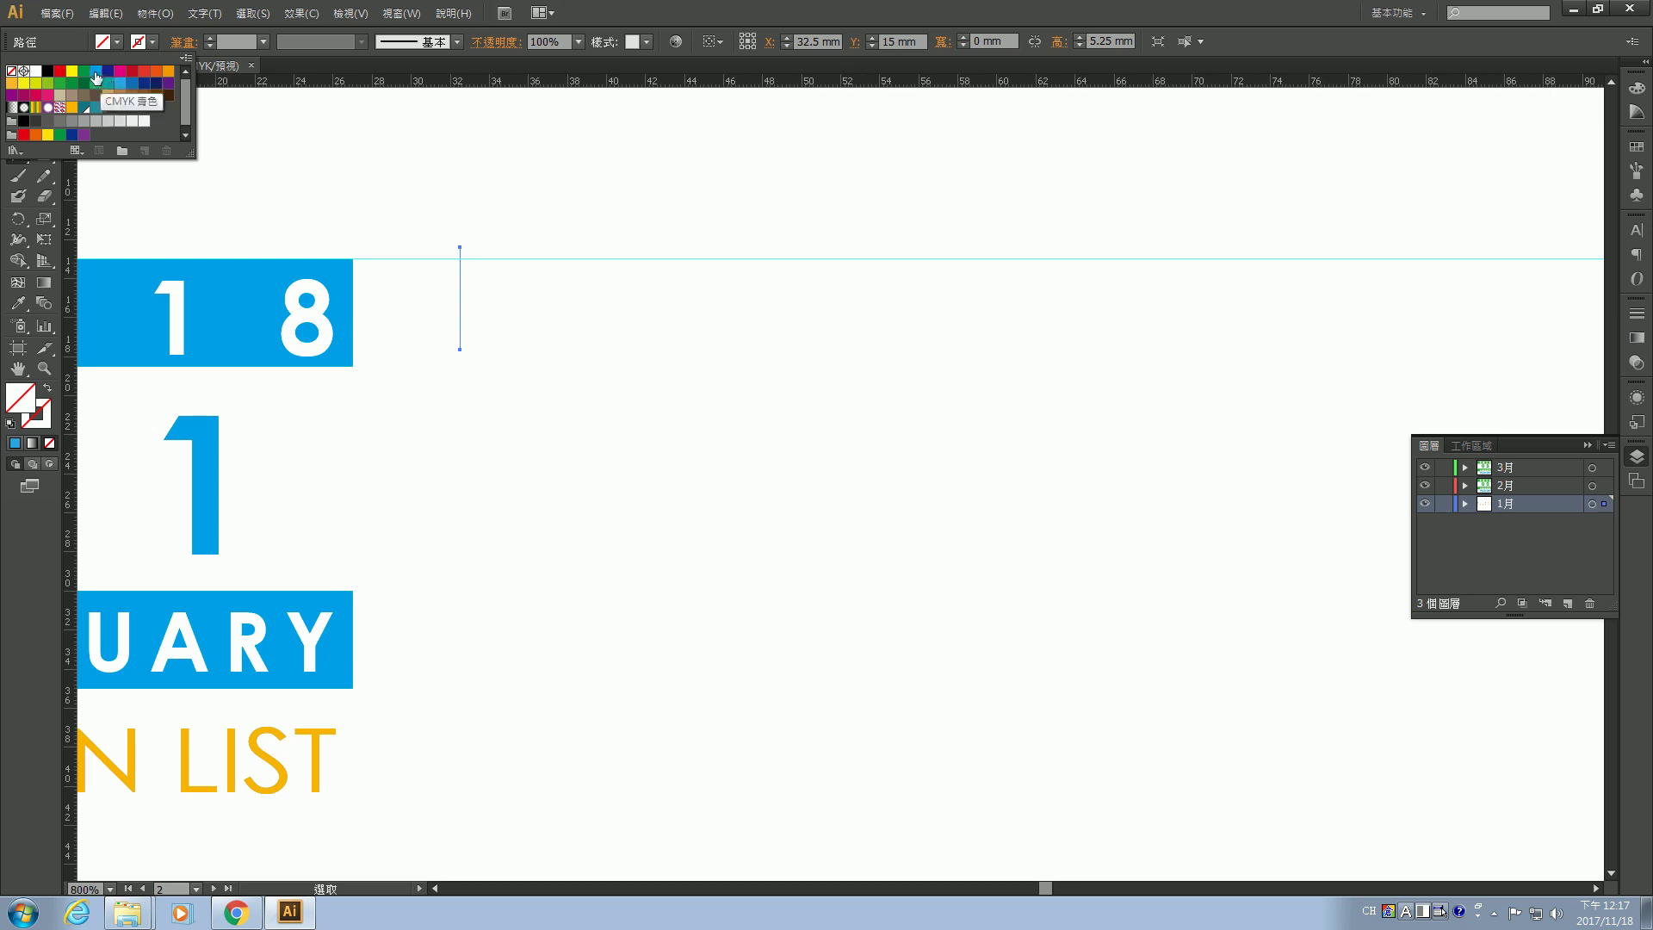
pyautogui.click(120, 84)
pyautogui.press('\\')
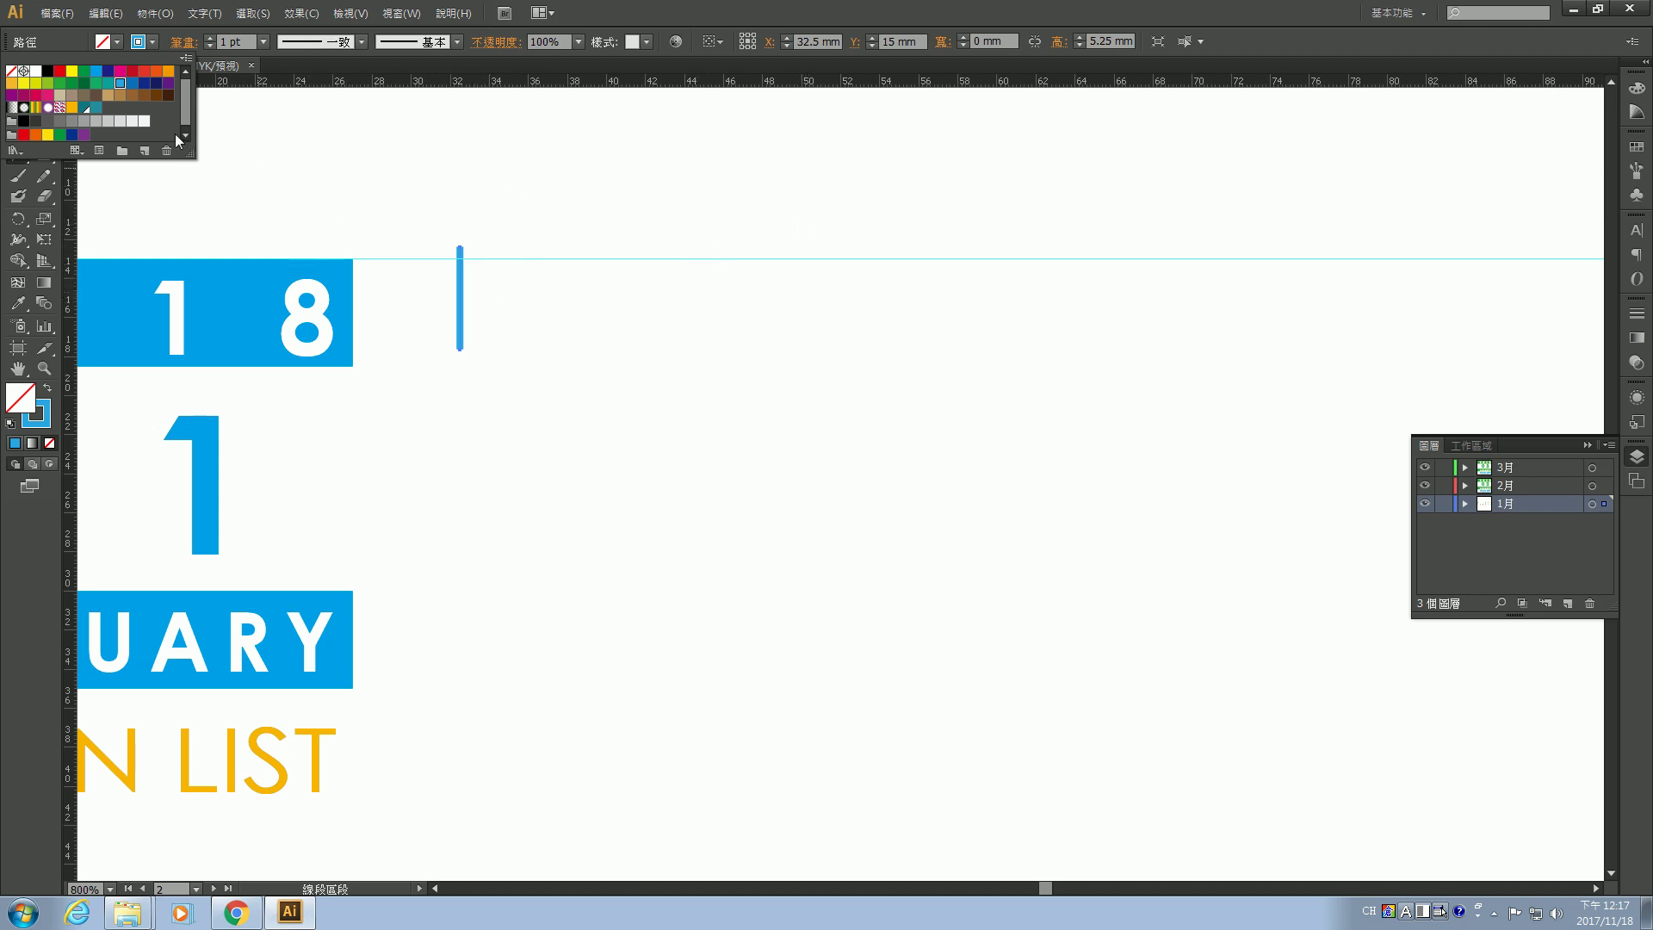
pyautogui.press('v')
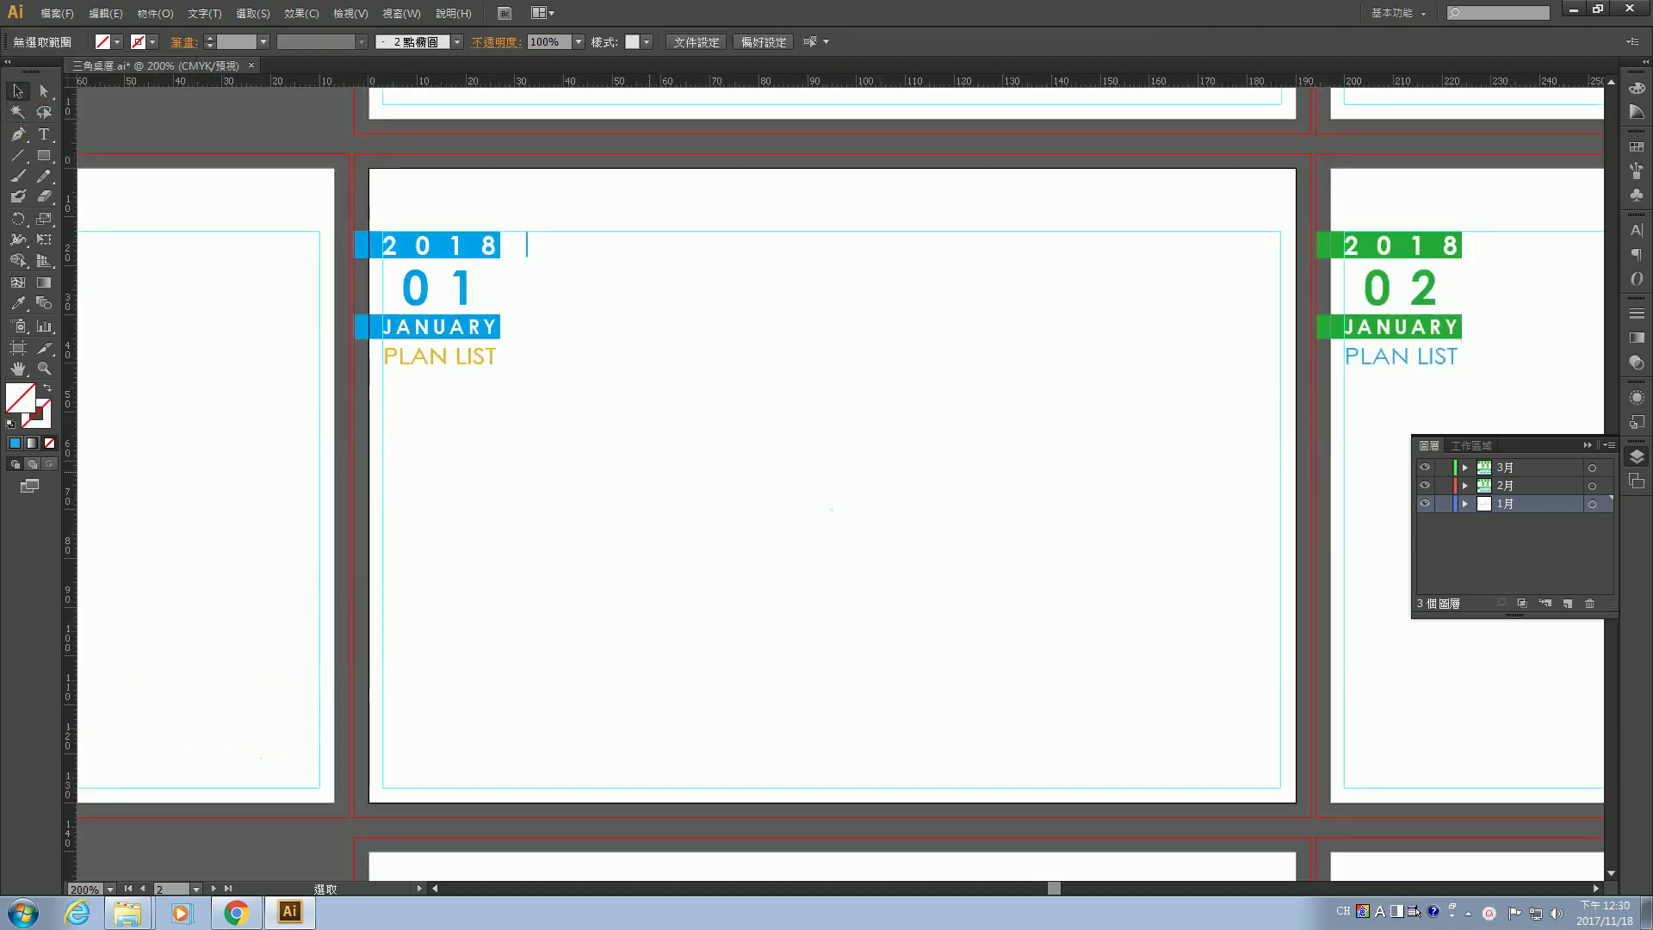
# Unlock the guides and select the rectangular margin guide on the month 01 artboard.
pyautogui.click(527, 245)
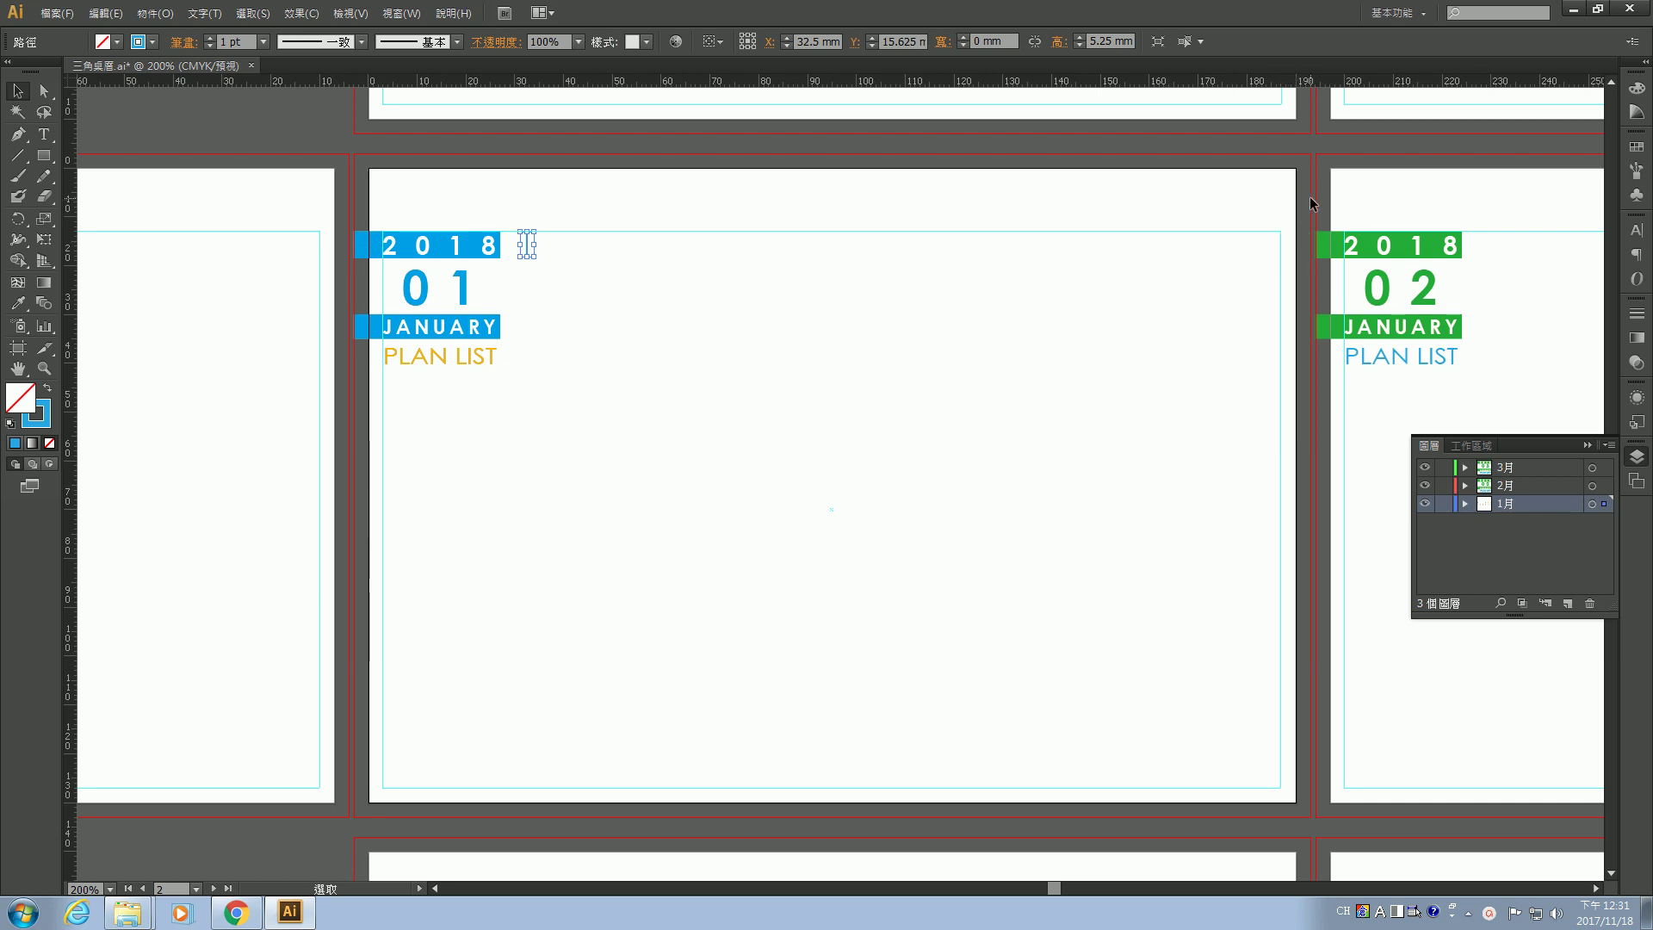
pyautogui.rightClick(1281, 247)
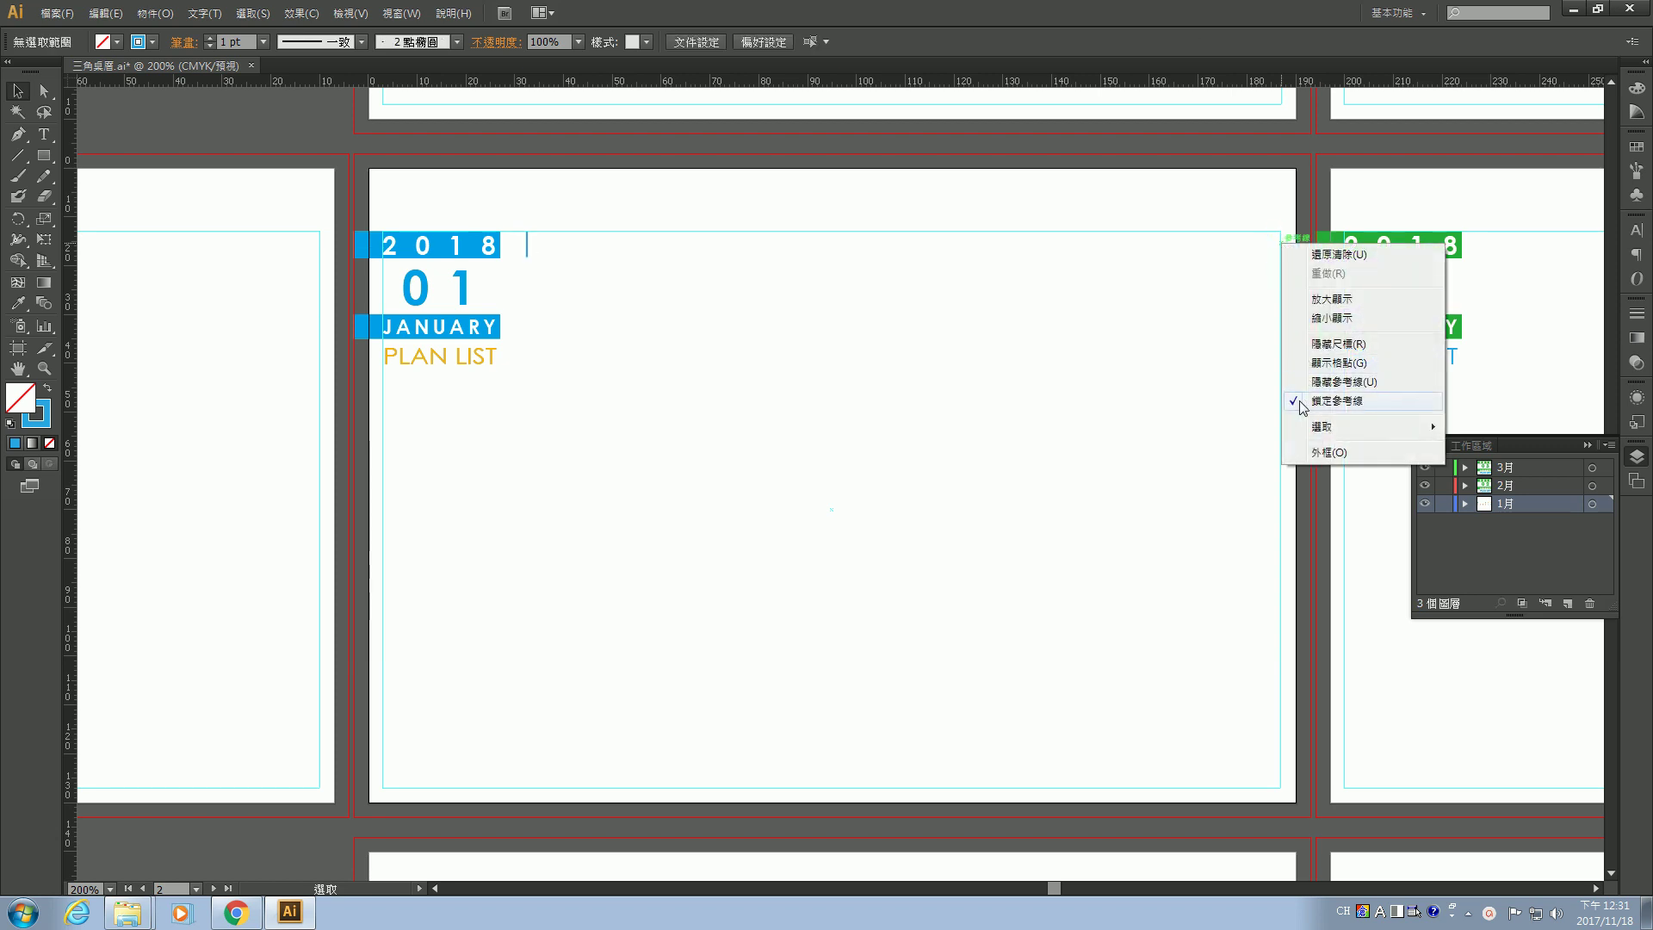
pyautogui.click(1292, 402)
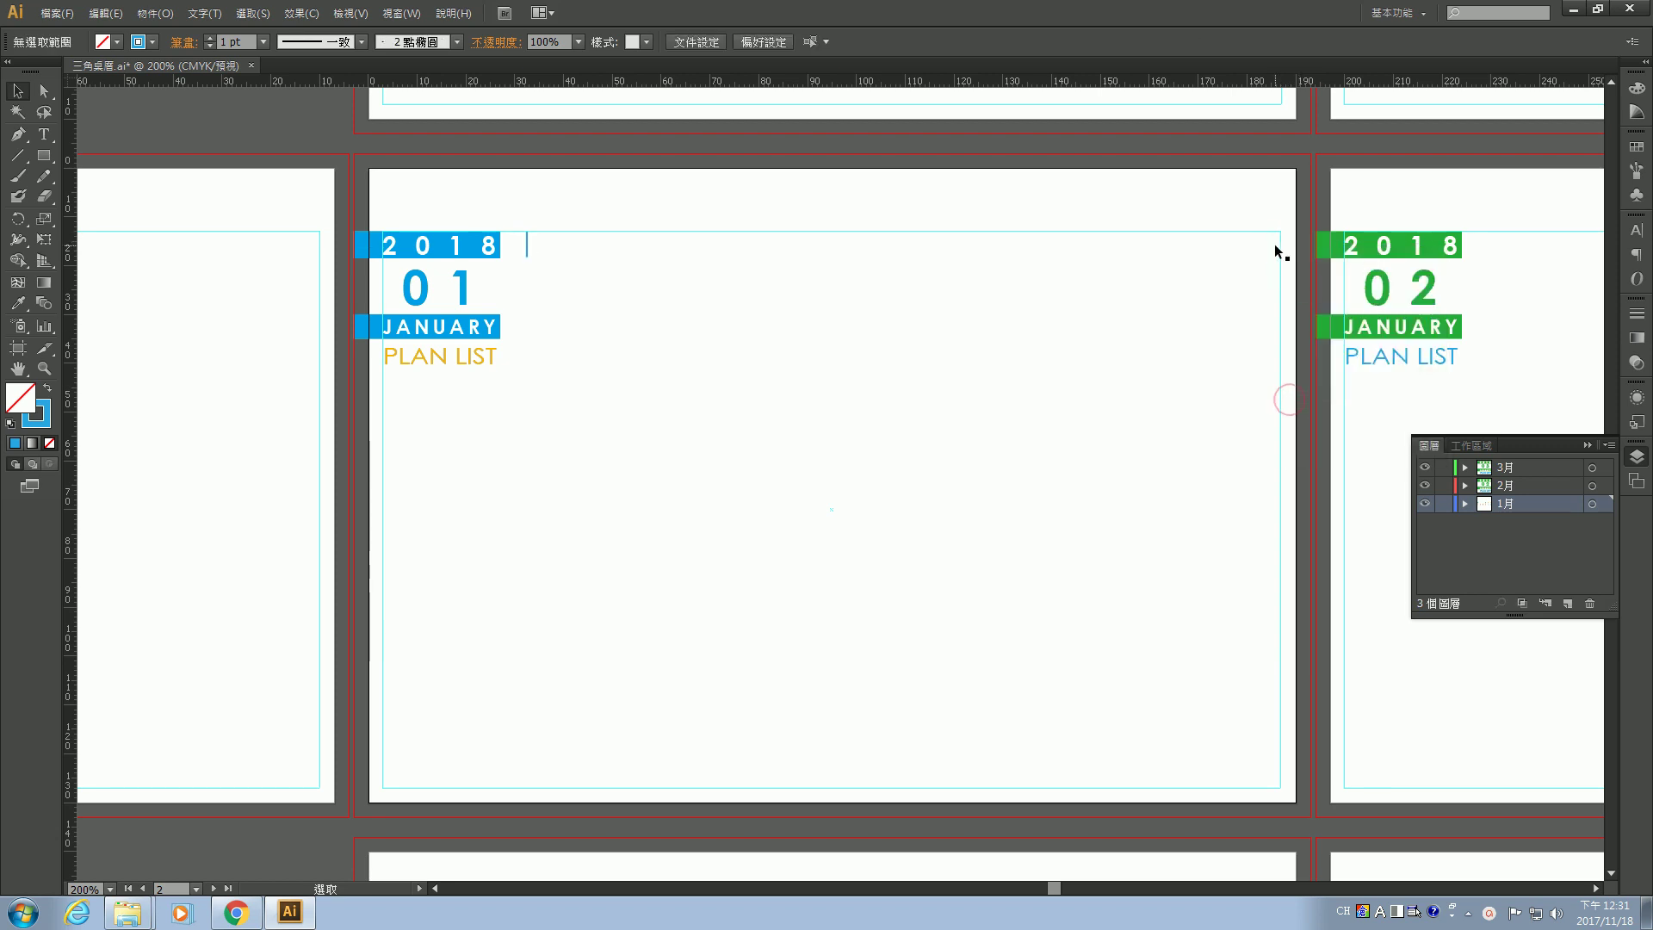
pyautogui.click(1281, 246)
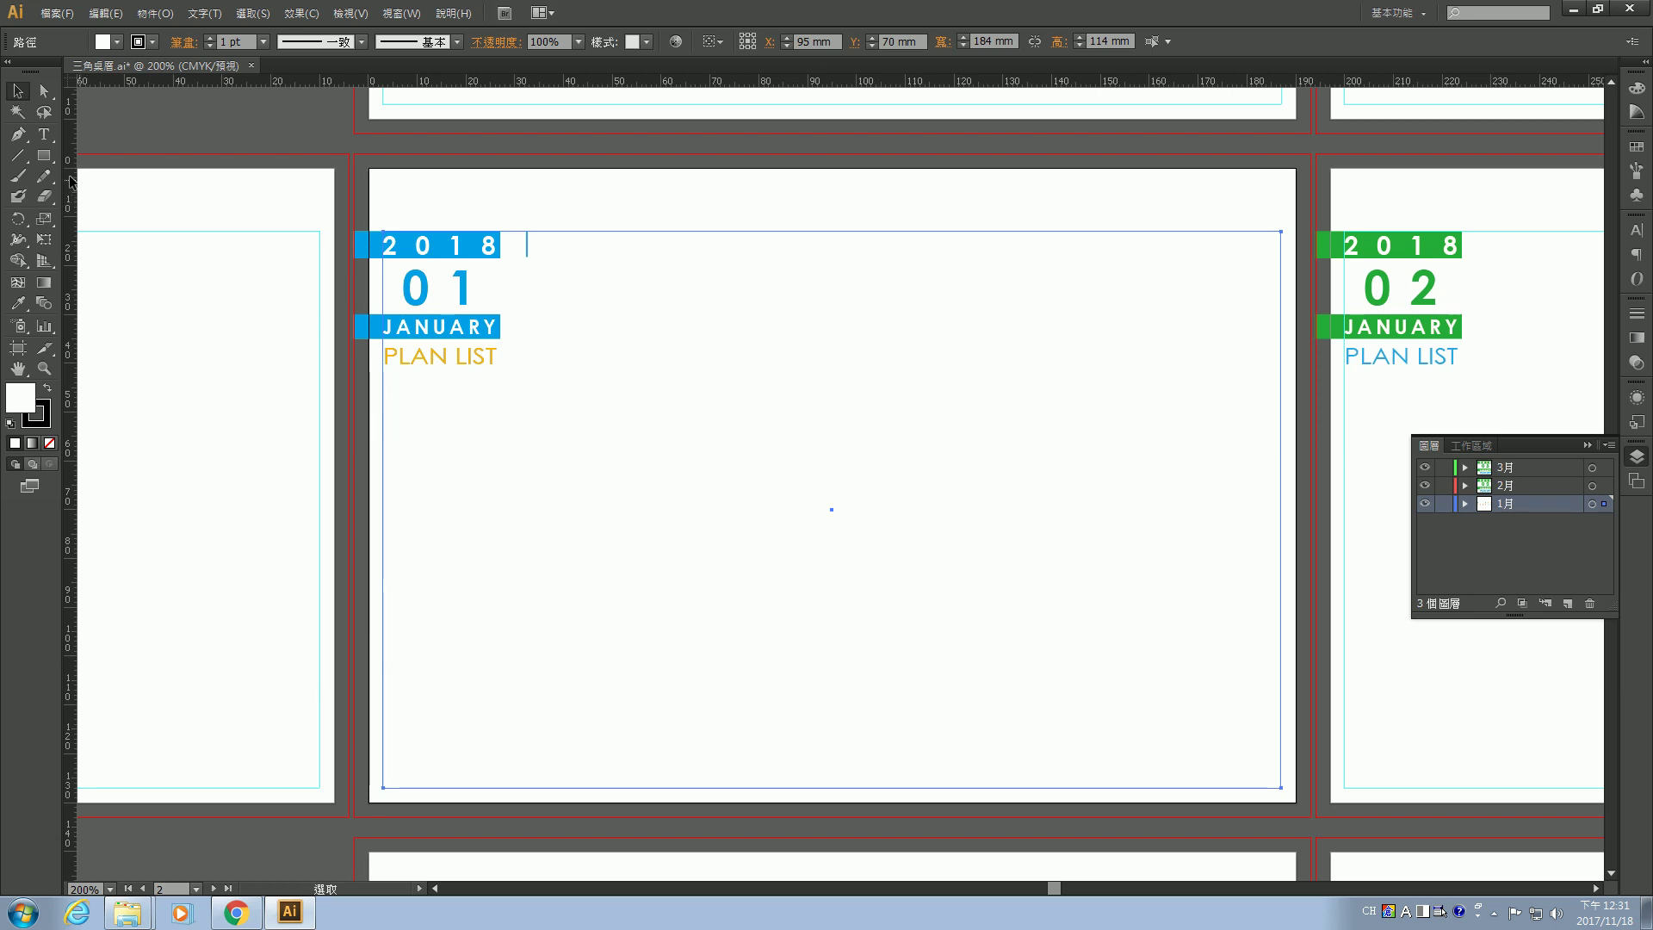
# Place a temporary vertical guide on month 01's right margin edge to read its X position, and delete it.
pyautogui.moveTo(71, 183); pyautogui.dragTo(1283, 175)
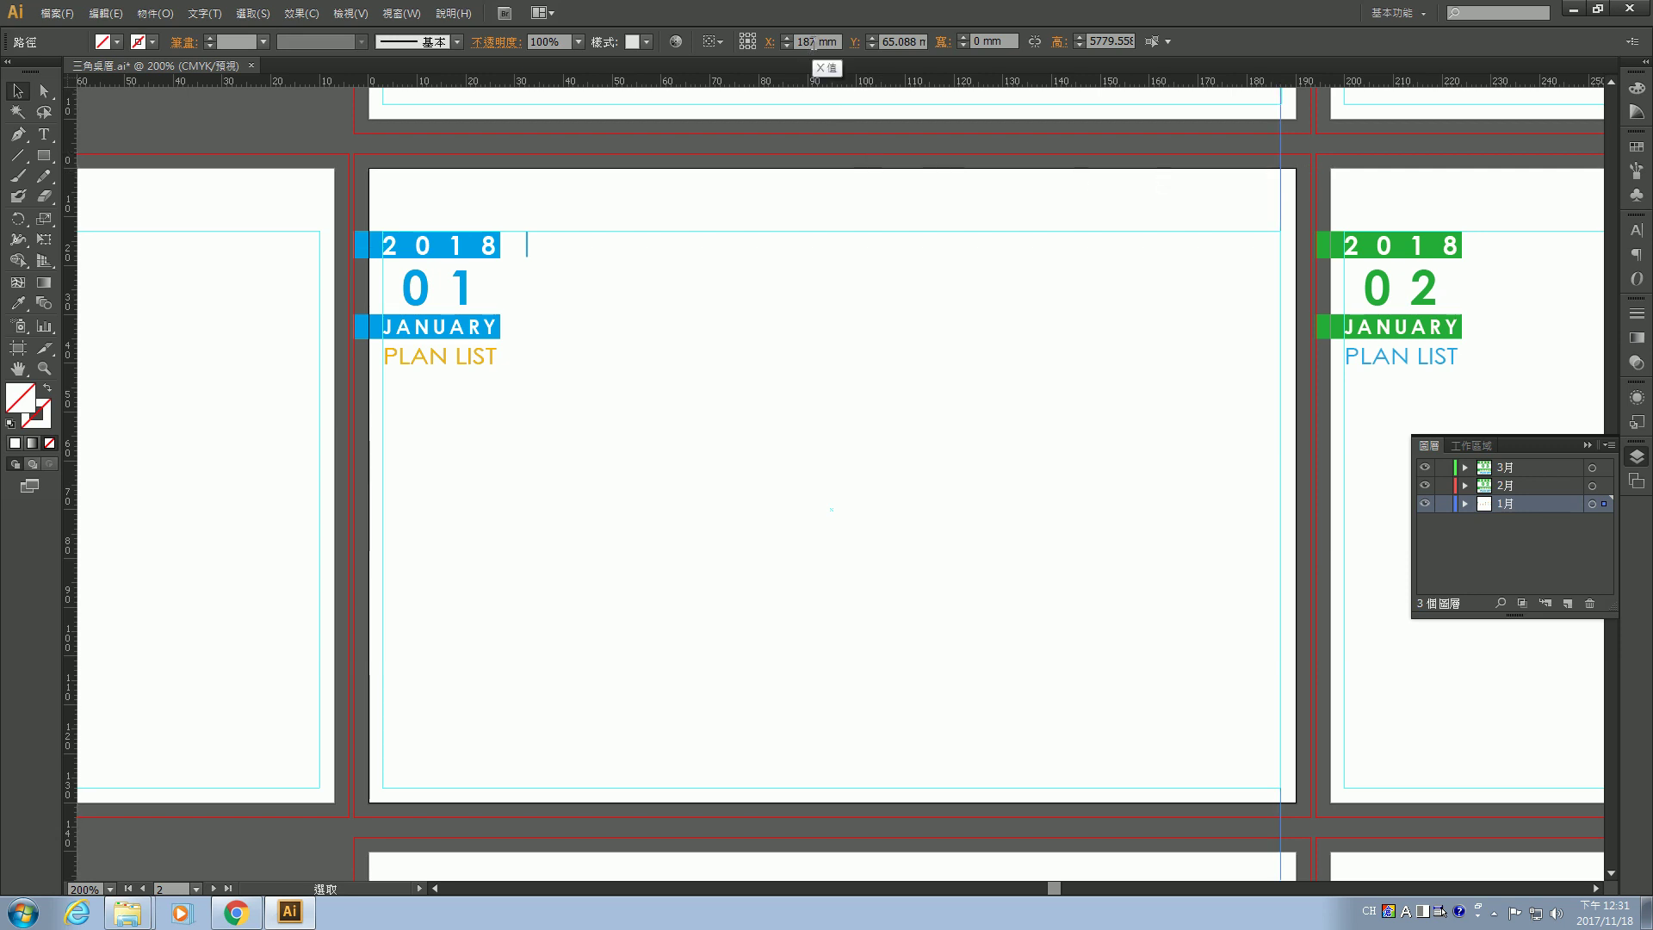
pyautogui.click(1280, 172)
pyautogui.press('Delete')
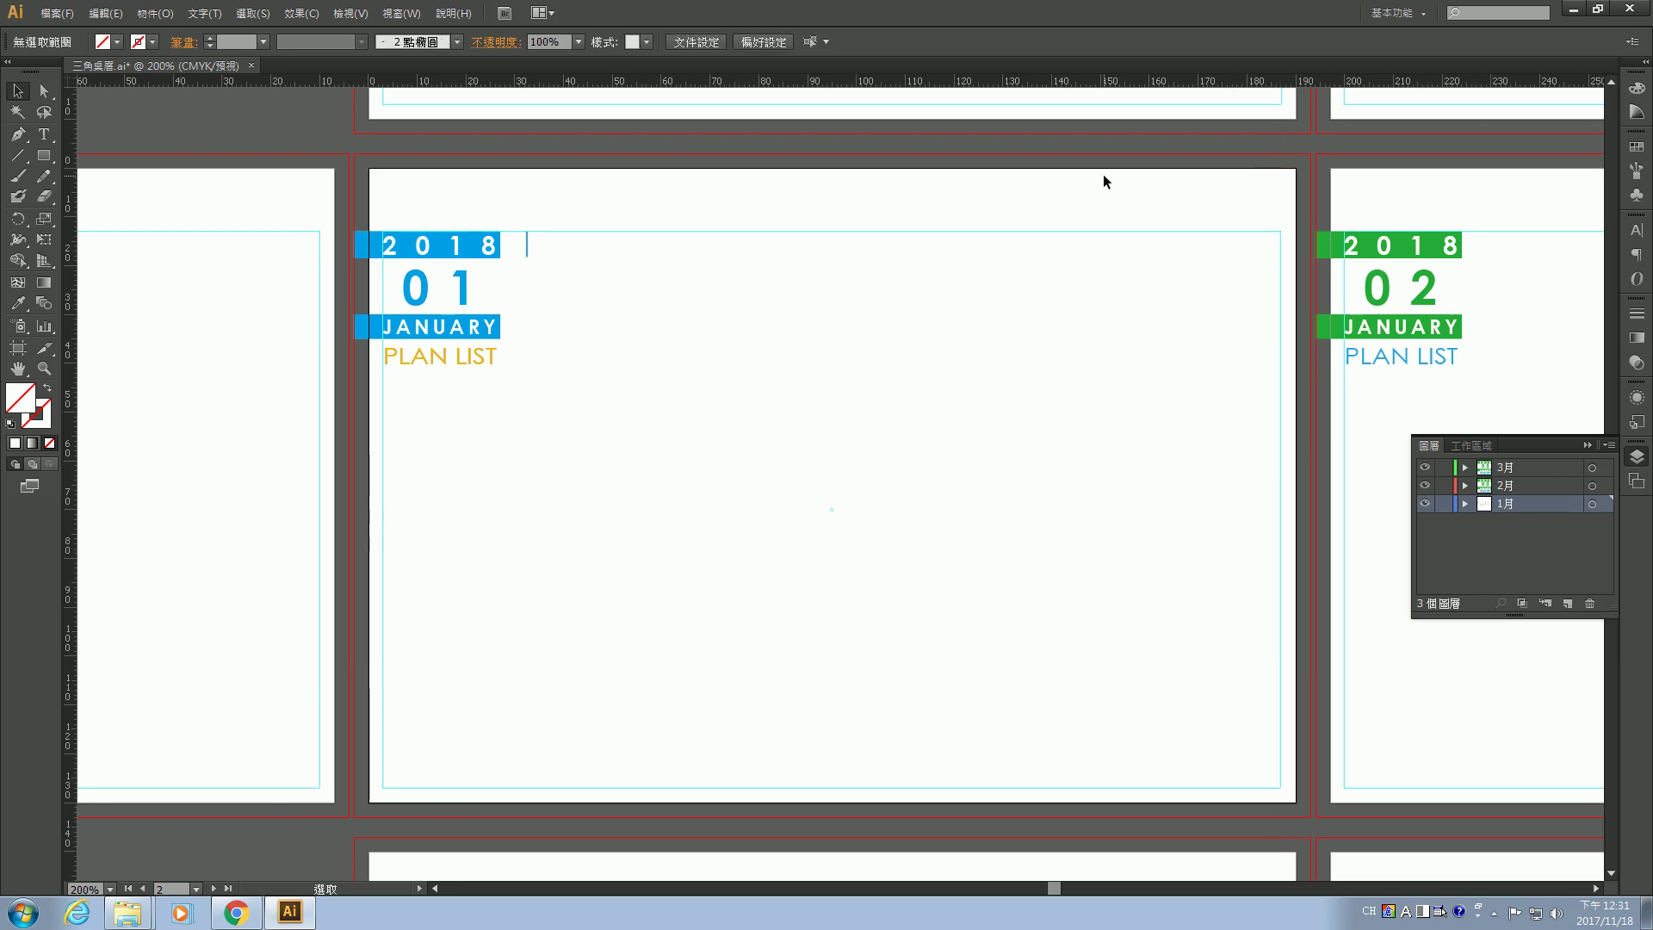
# Lock the guides and select the short blue vertical line beside the 2018 title on the month 01 artboard.
pyautogui.rightClick(1138, 230)
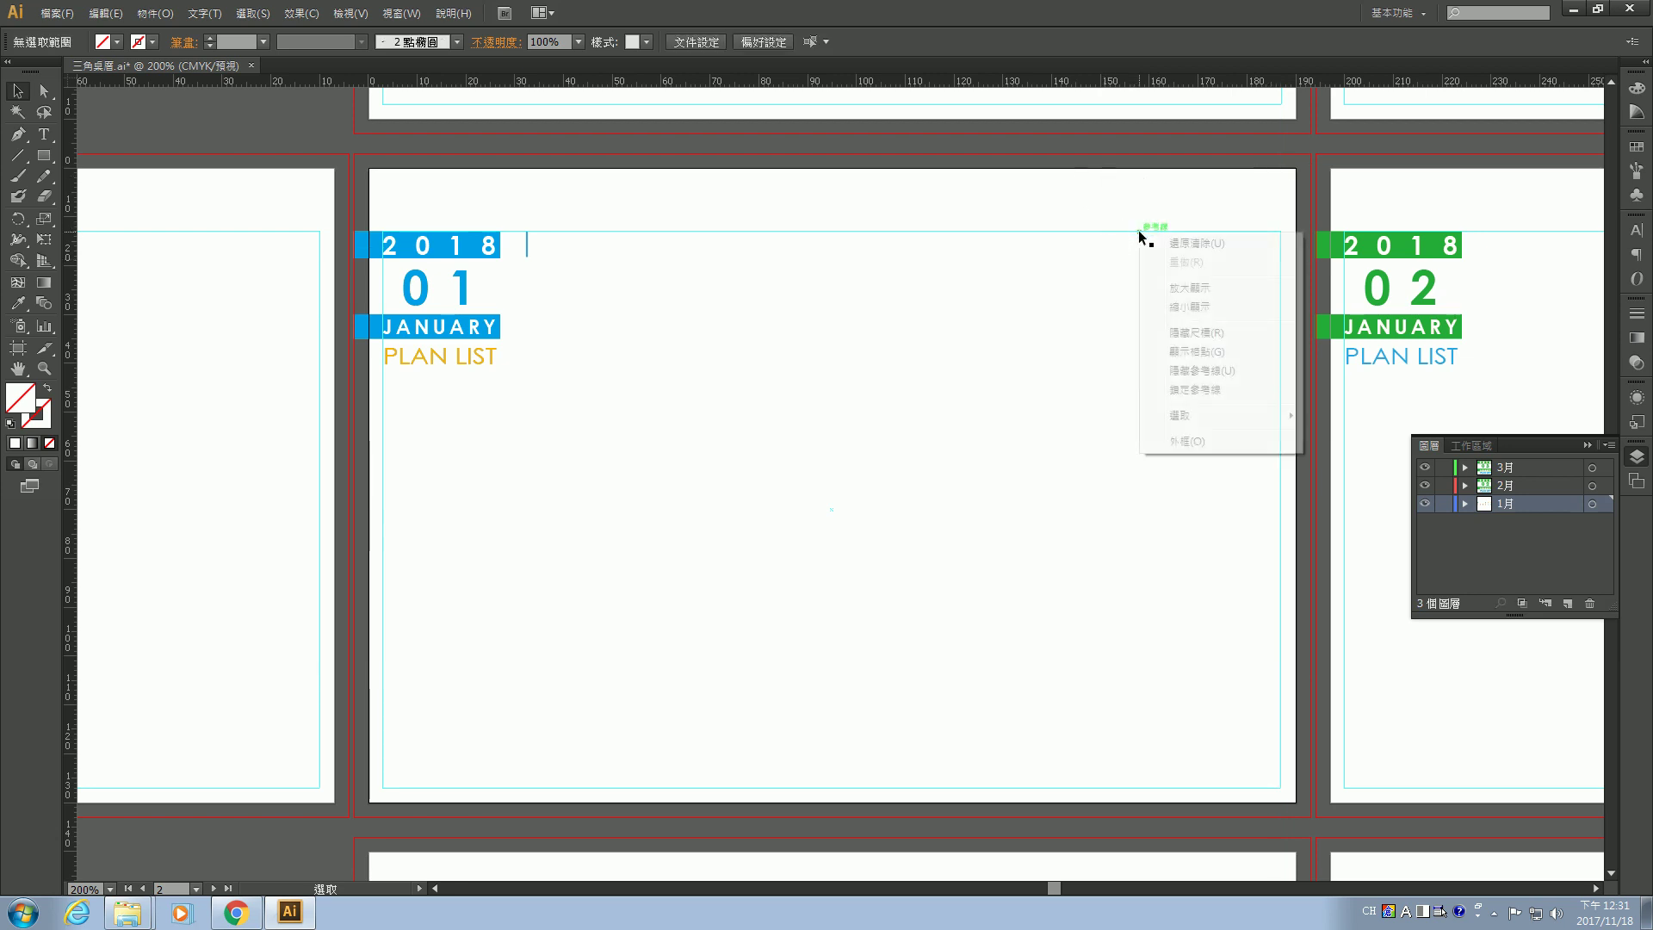
pyautogui.click(1182, 390)
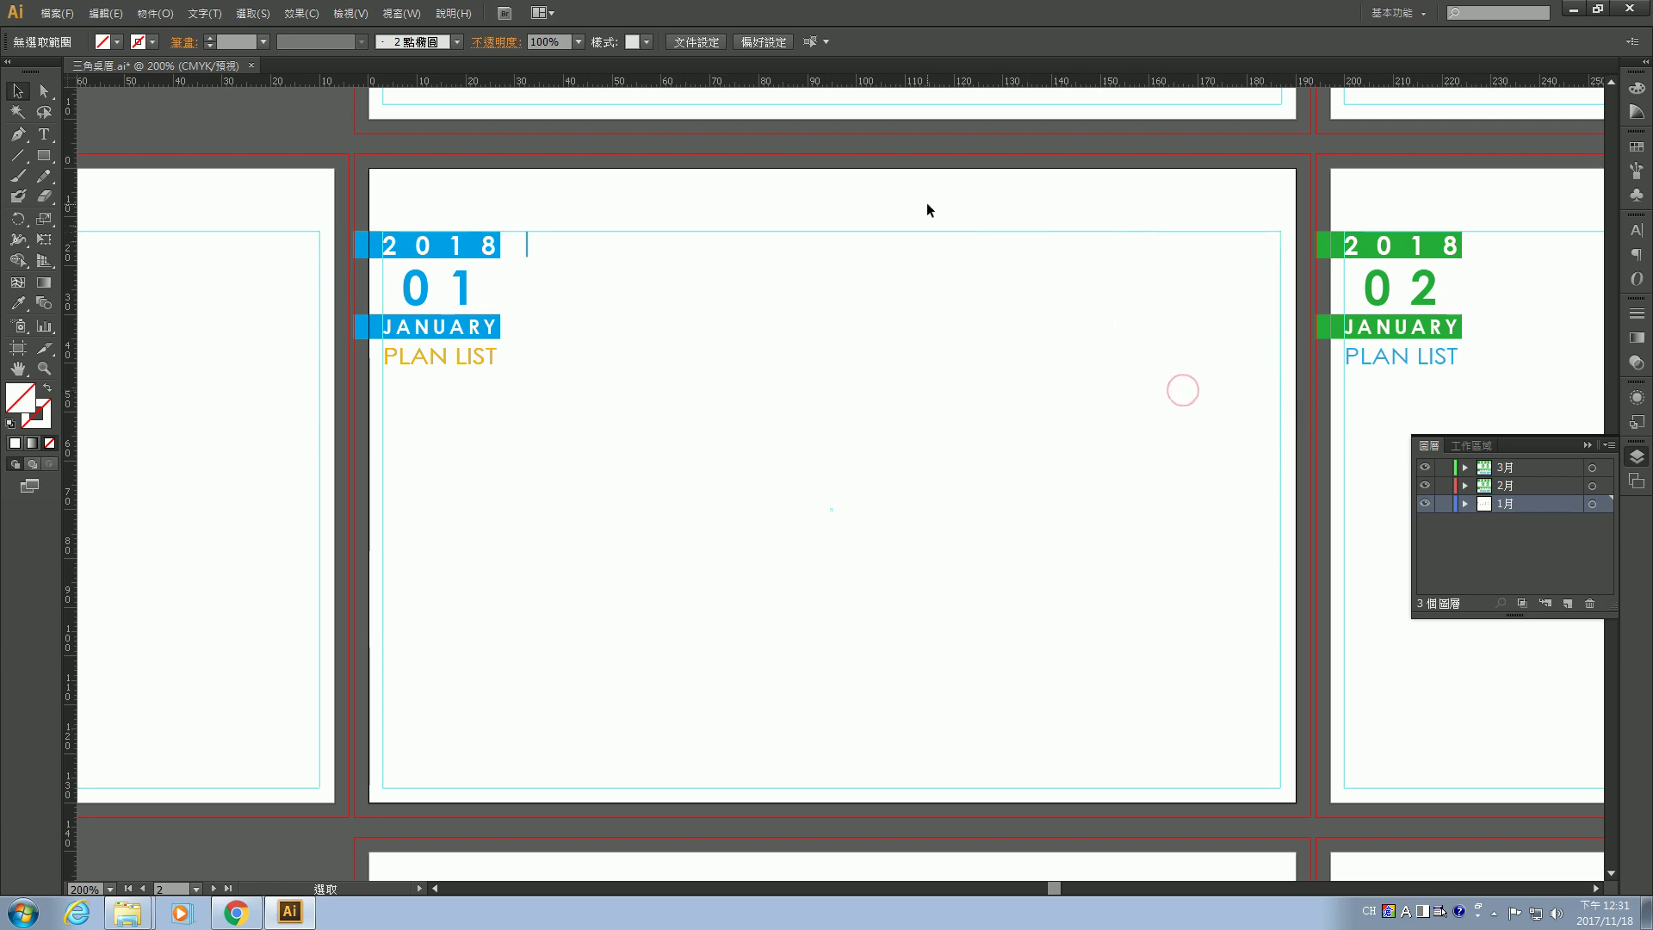
pyautogui.click(529, 247)
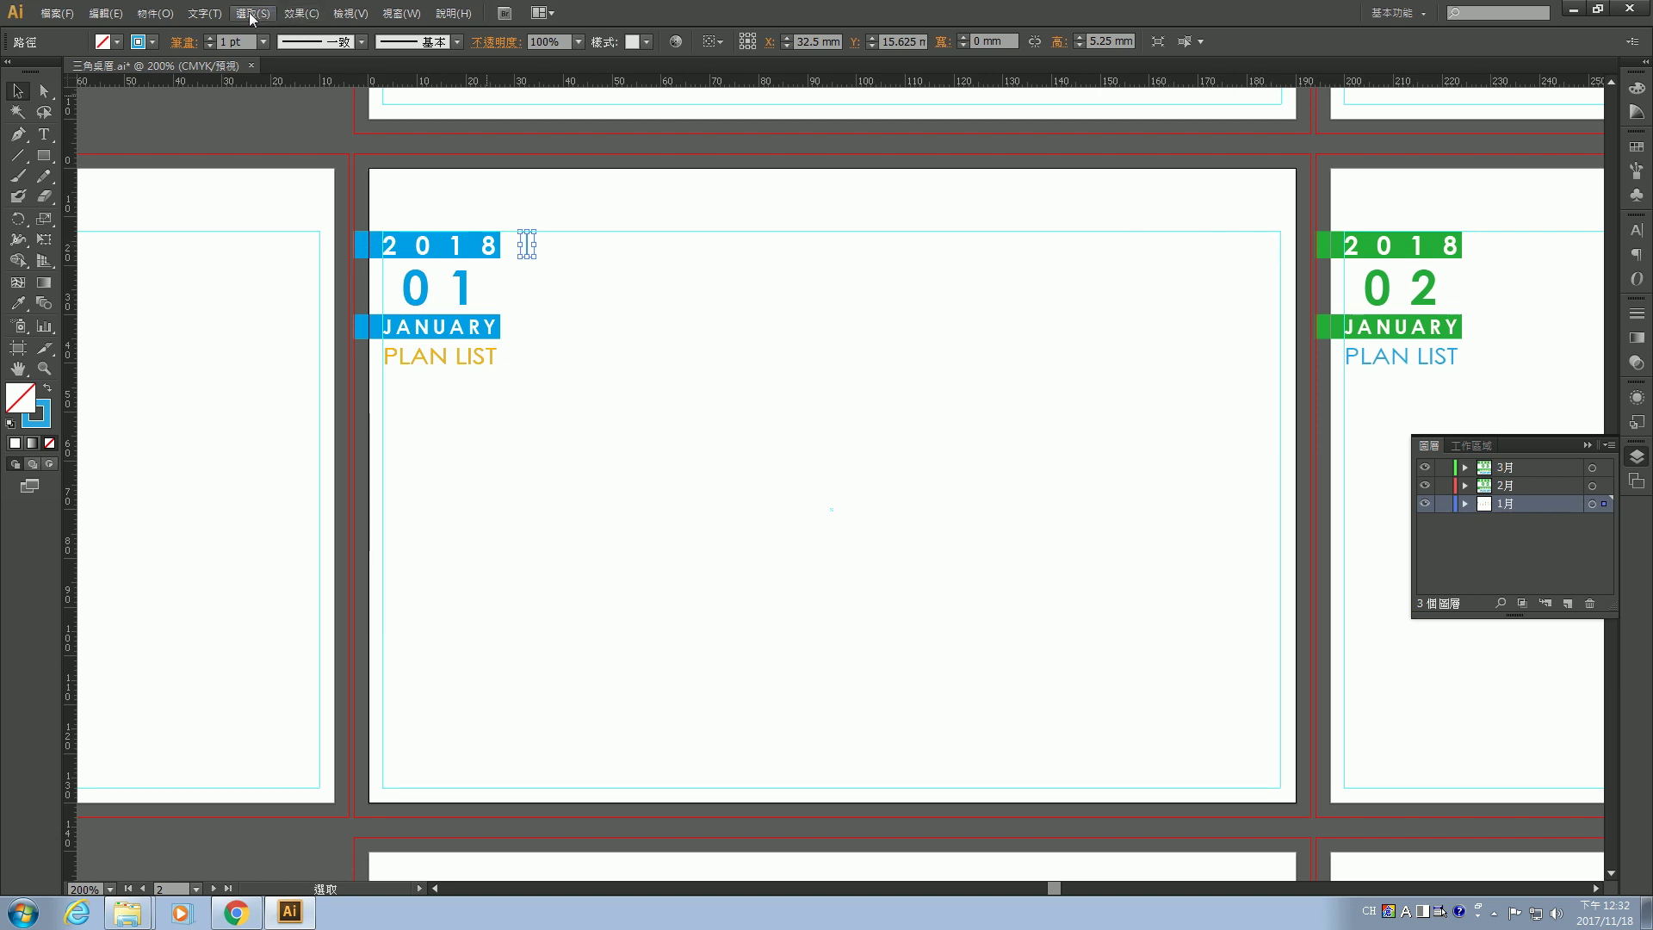
# Try a Transform effect on the short line with a 187 mm horizontal move and 7 copies, and undo it.
pyautogui.click(303, 14)
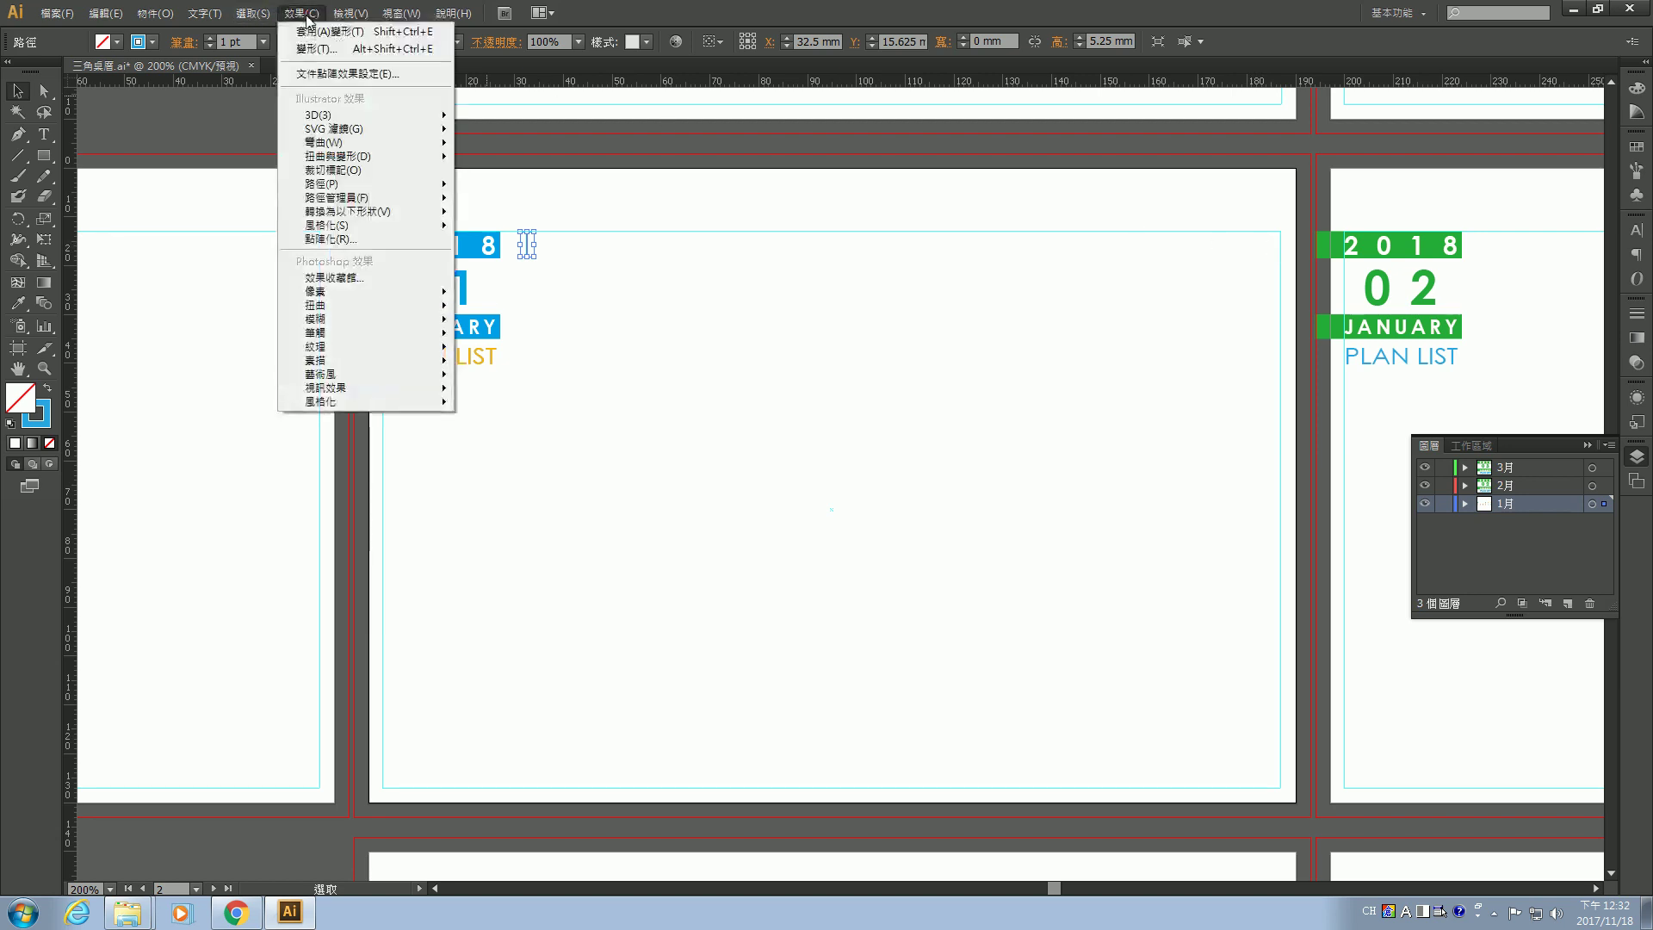
pyautogui.moveTo(349, 158)
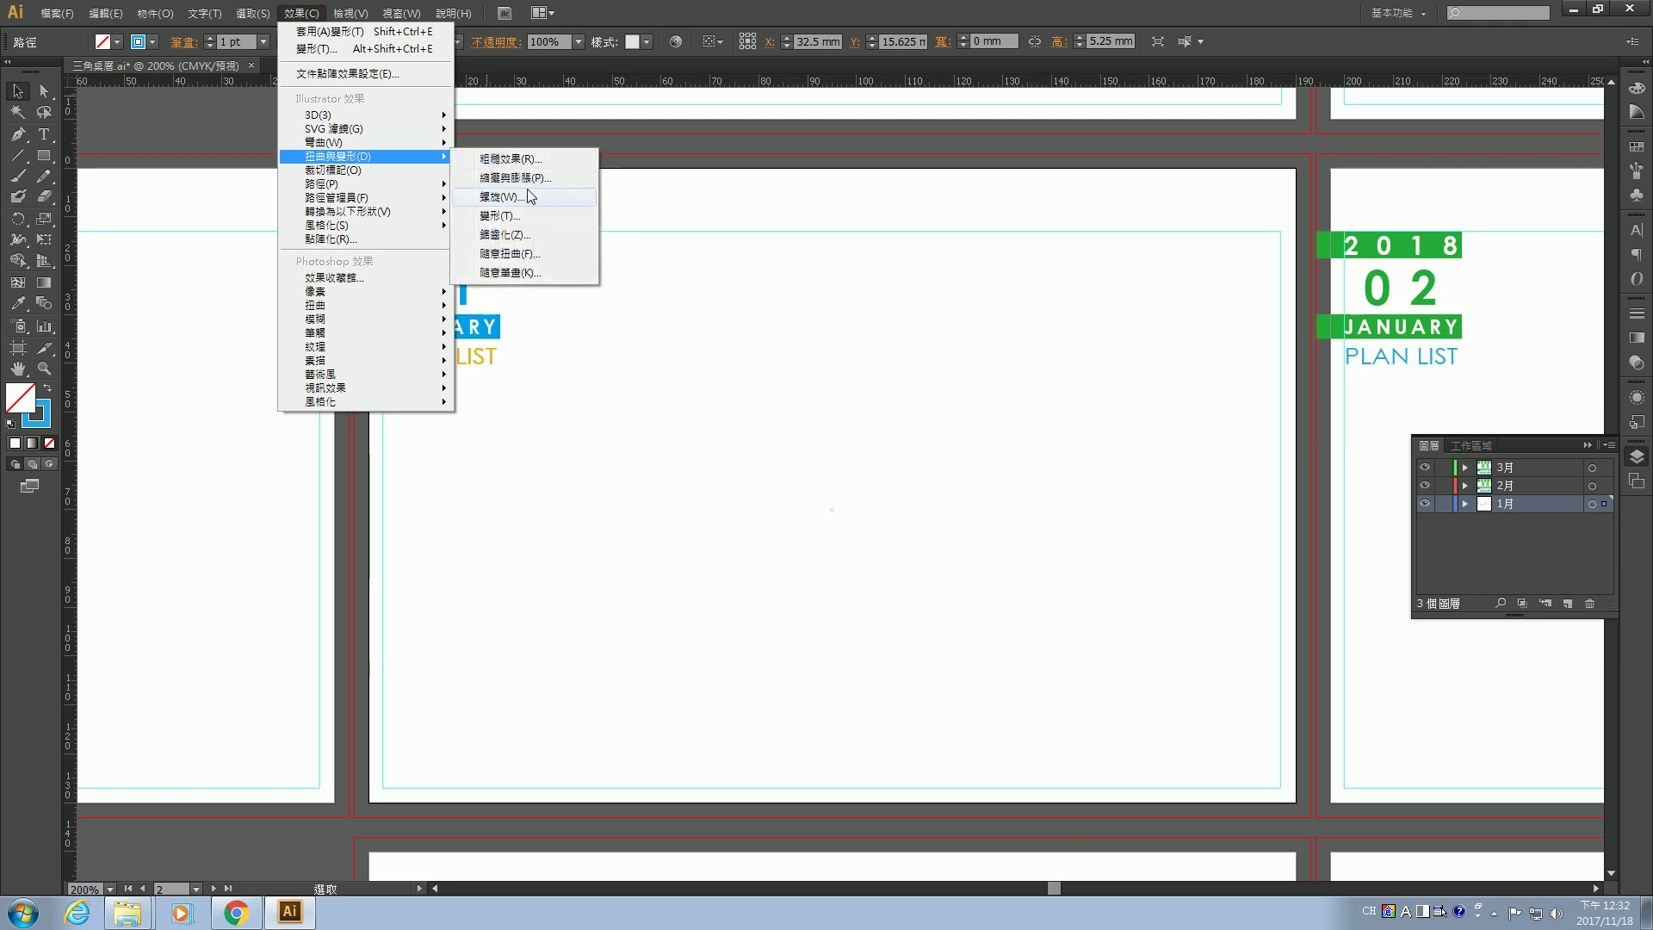
pyautogui.click(510, 216)
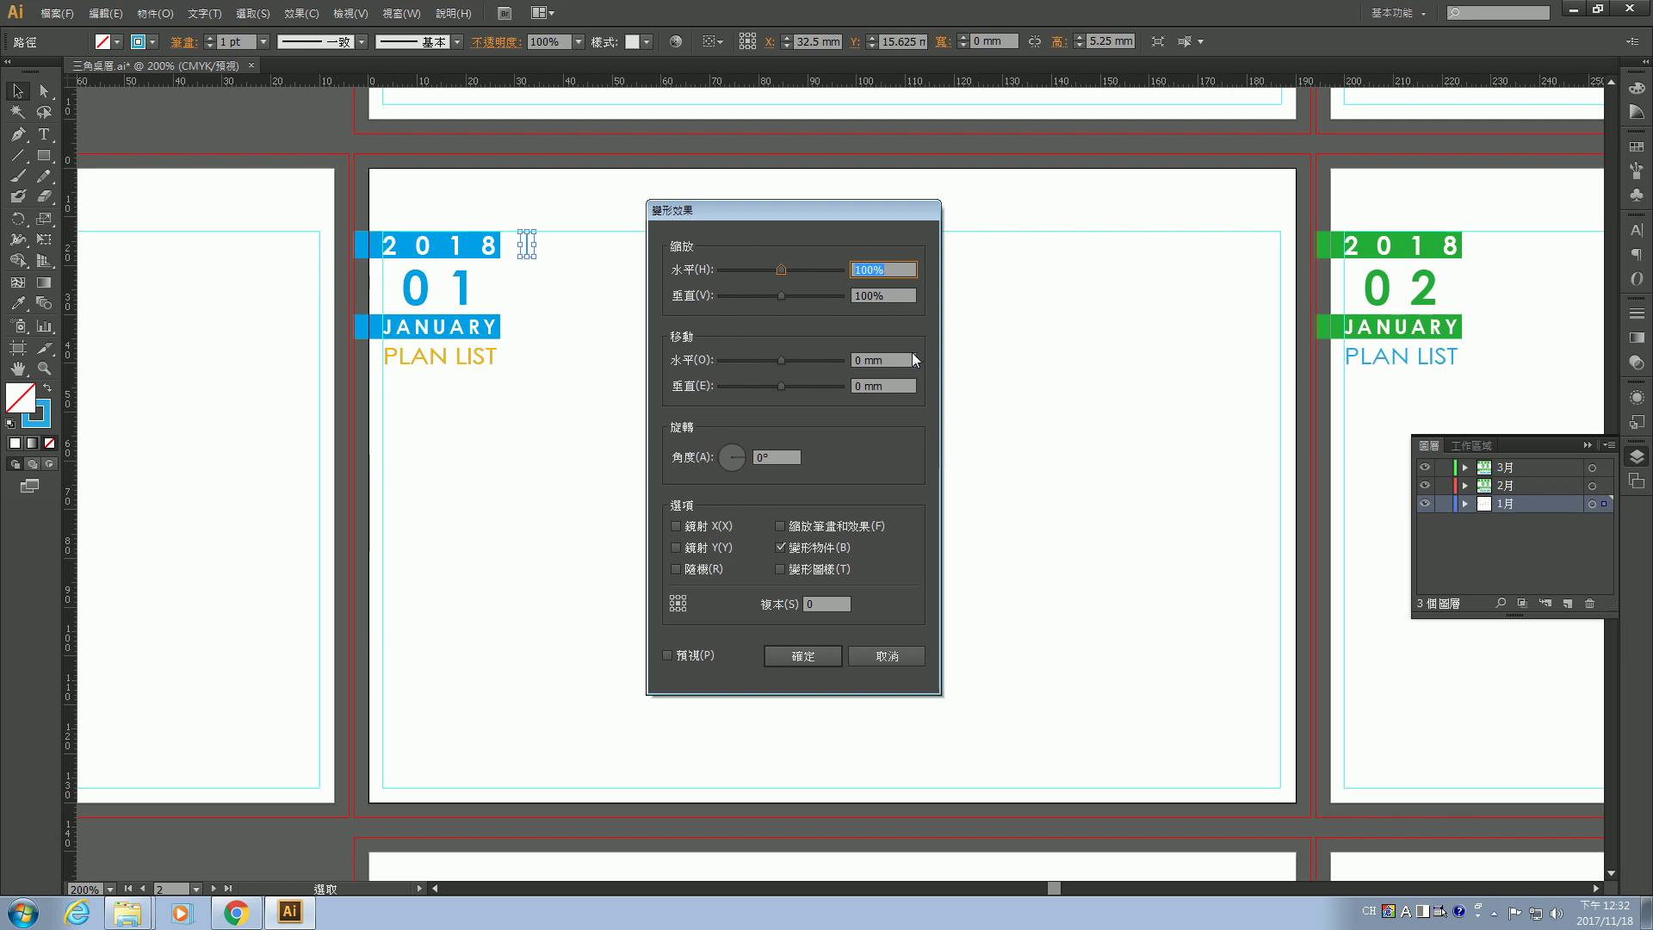
pyautogui.doubleClick(860, 360)
pyautogui.write('187')
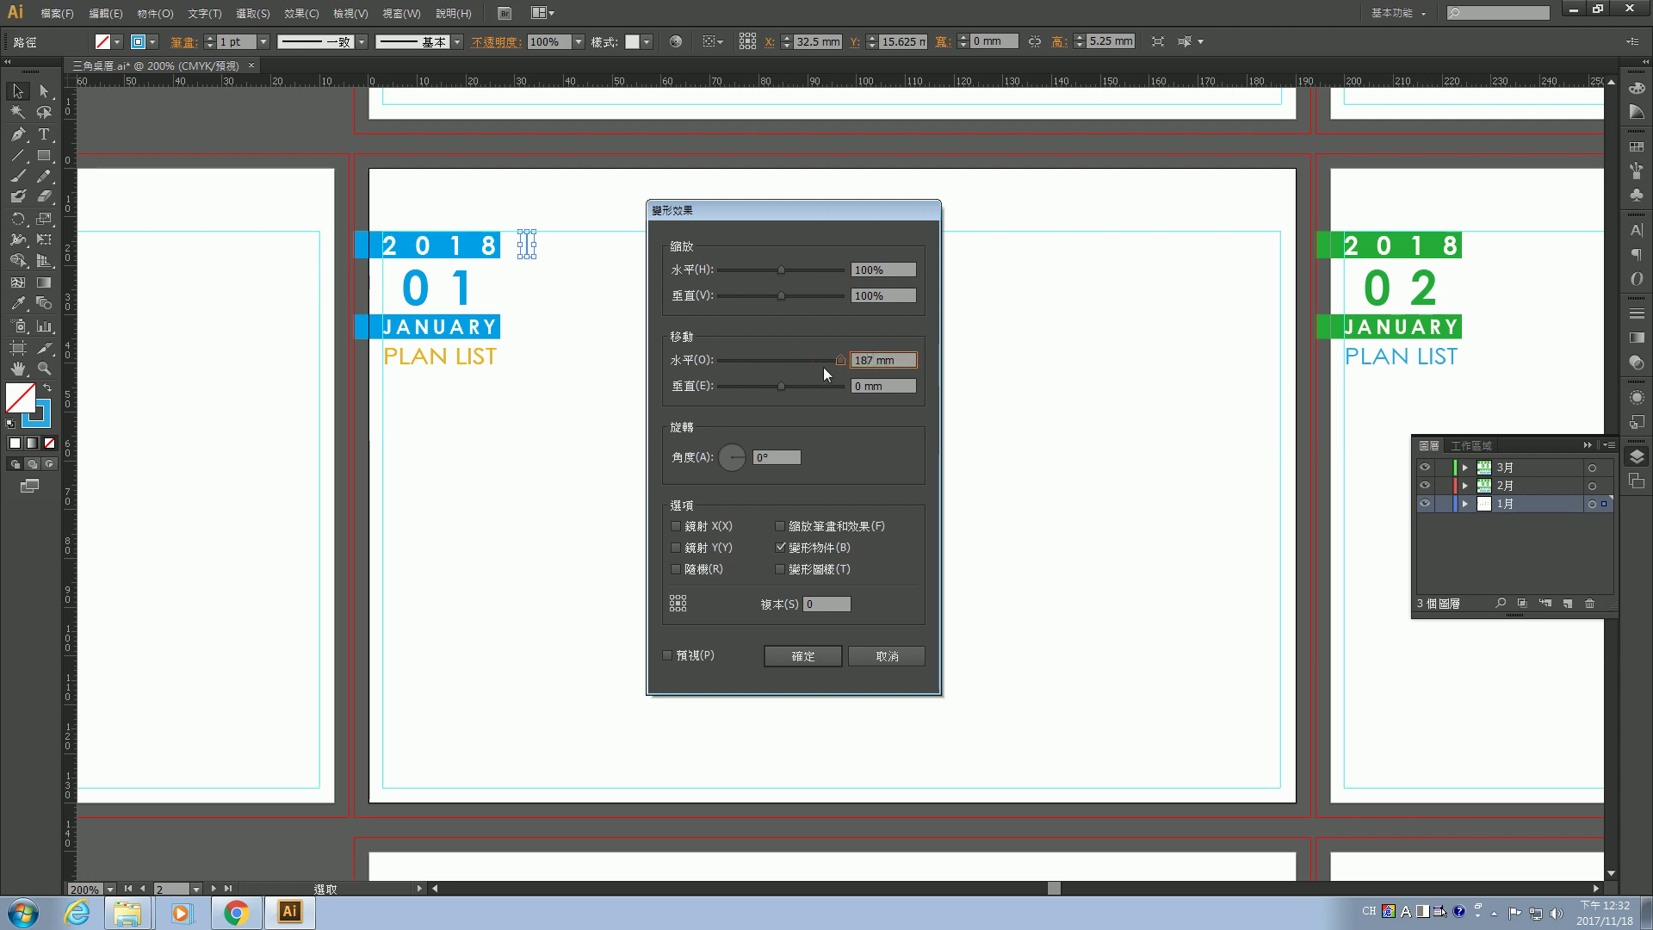
pyautogui.doubleClick(820, 603)
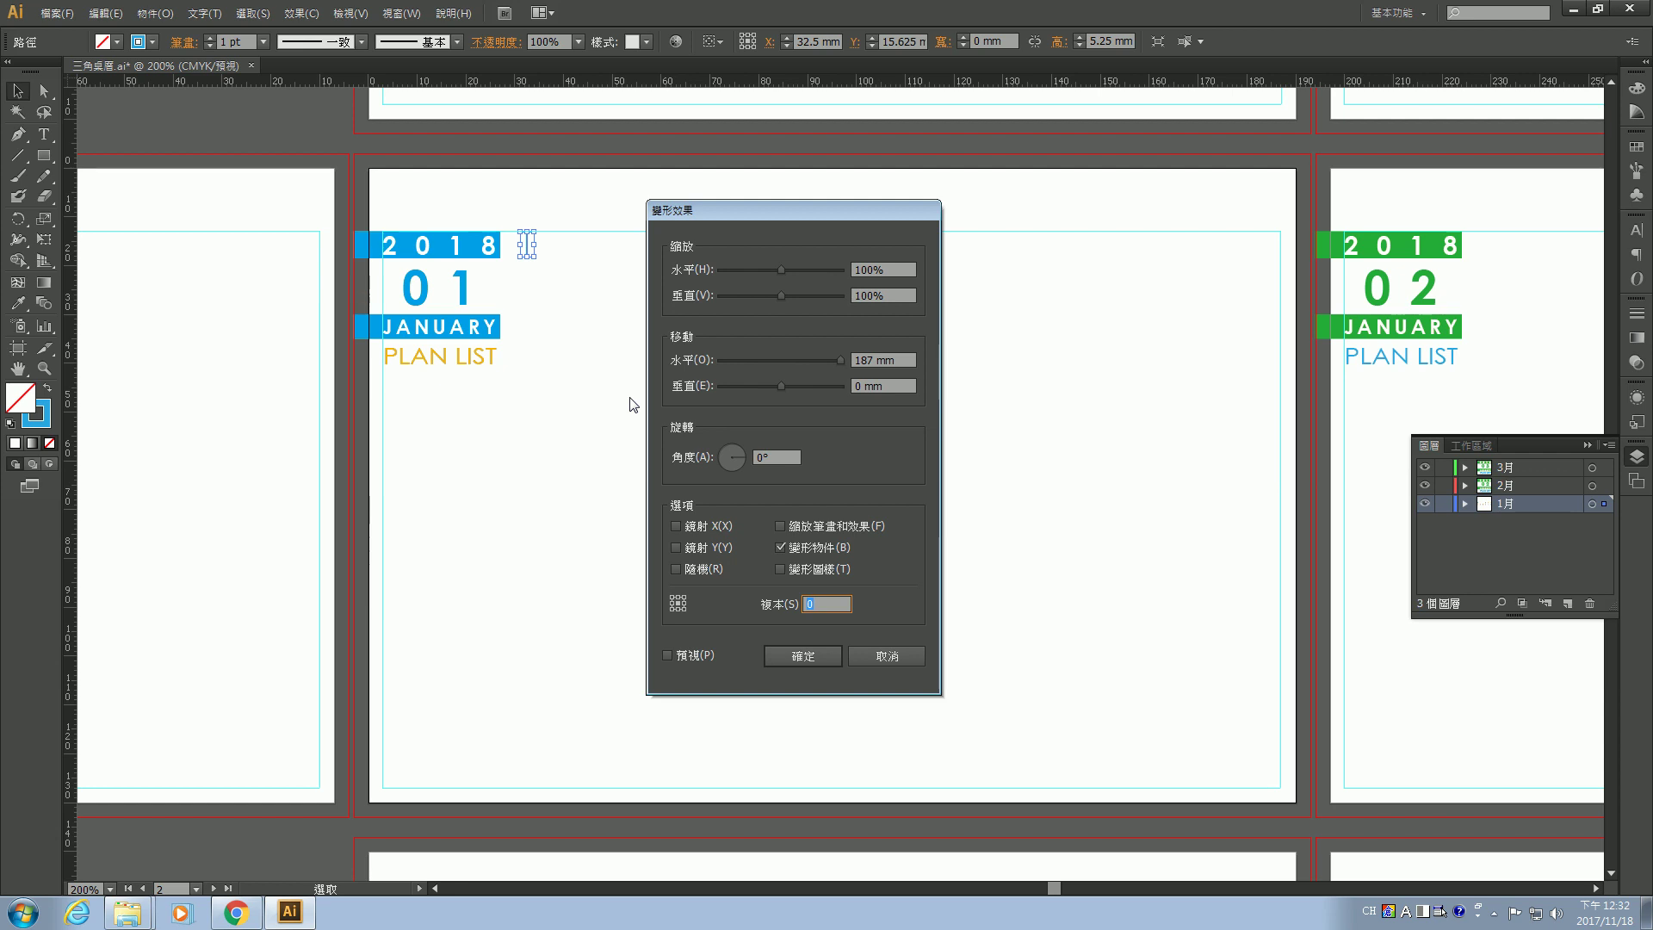
pyautogui.write('7')
pyautogui.click(793, 656)
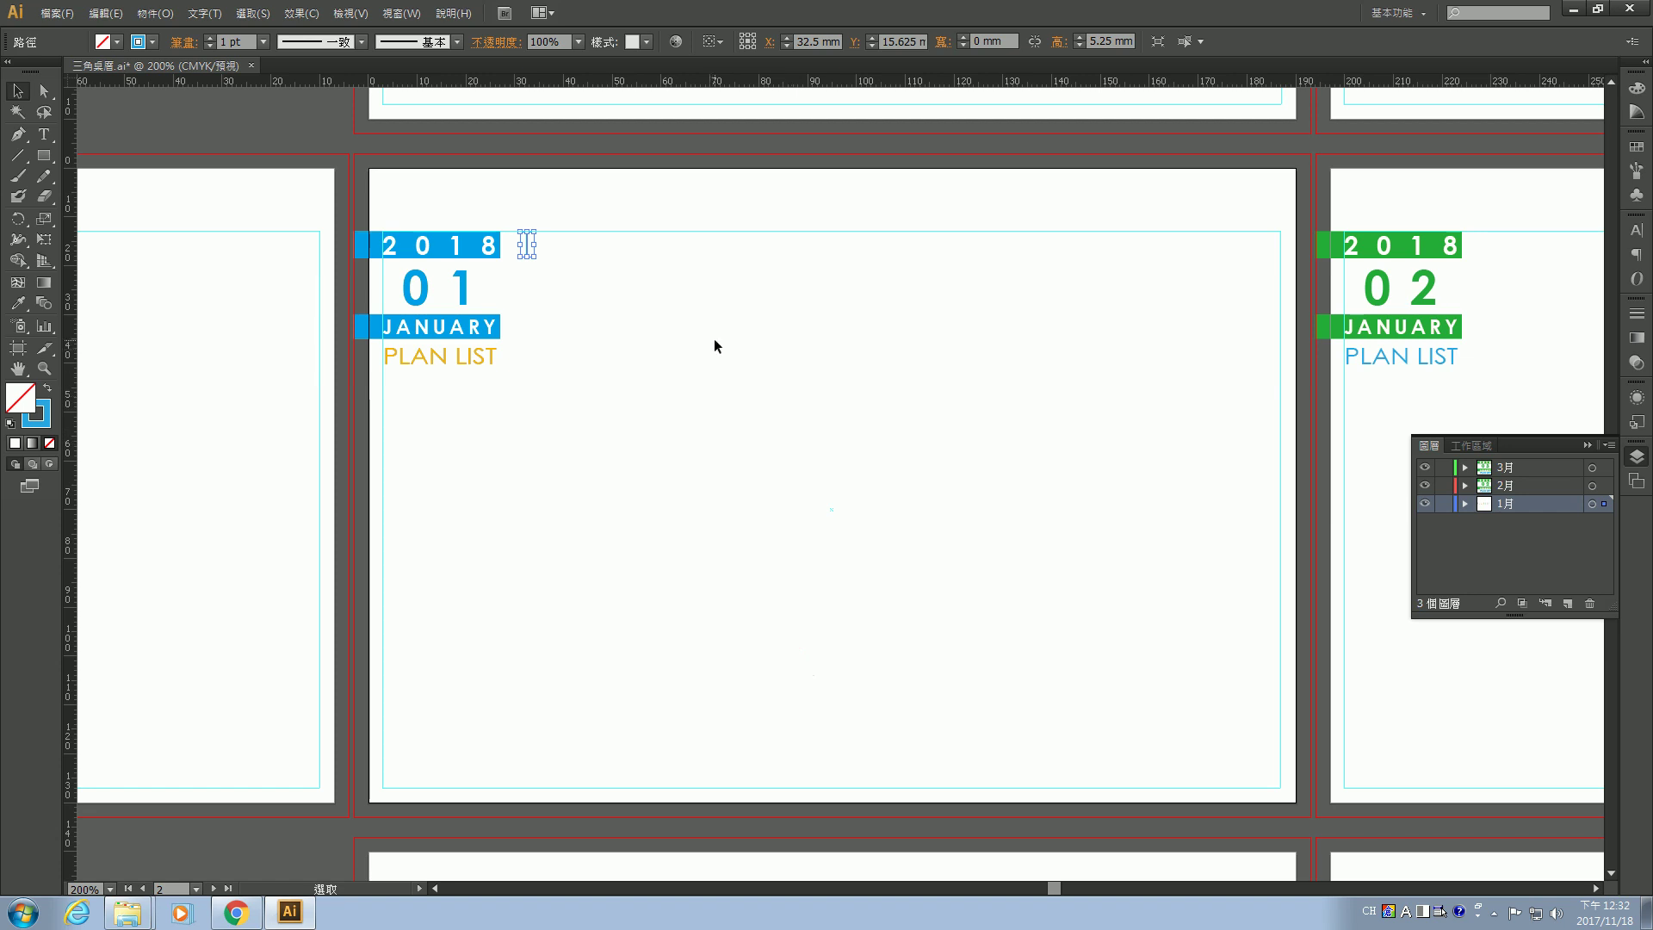
pyautogui.click(105, 13)
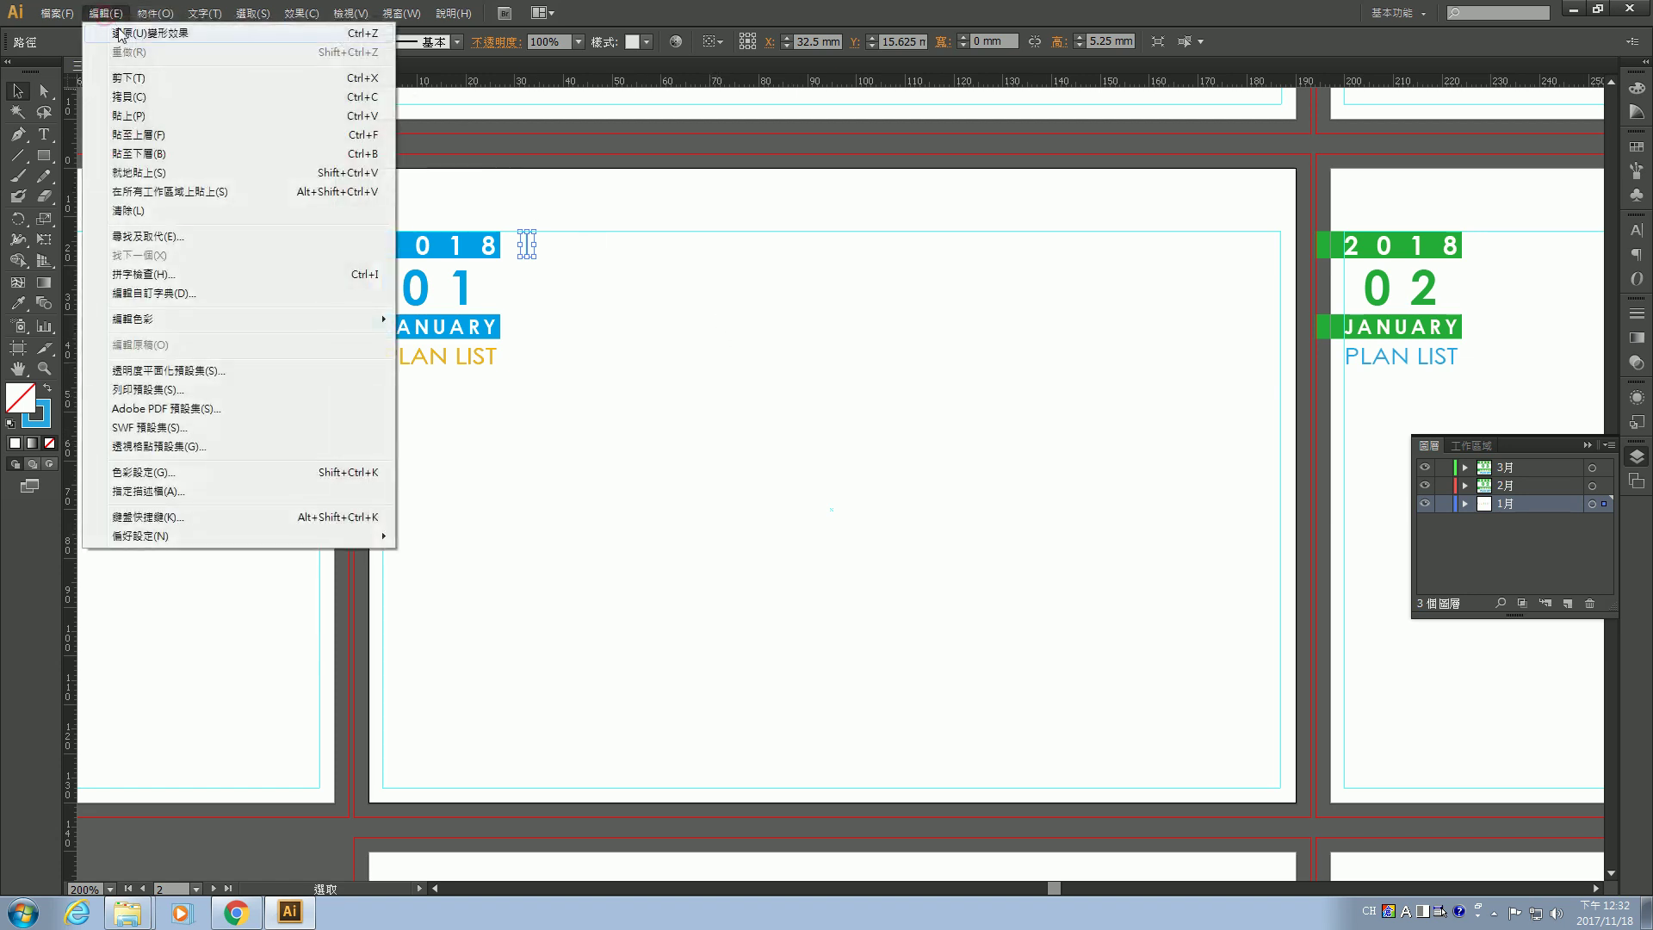
pyautogui.click(119, 35)
# Set up a Transform effect on the short line with a 187 mm horizontal move and 7 copies, with the preview on.
pyautogui.click(302, 13)
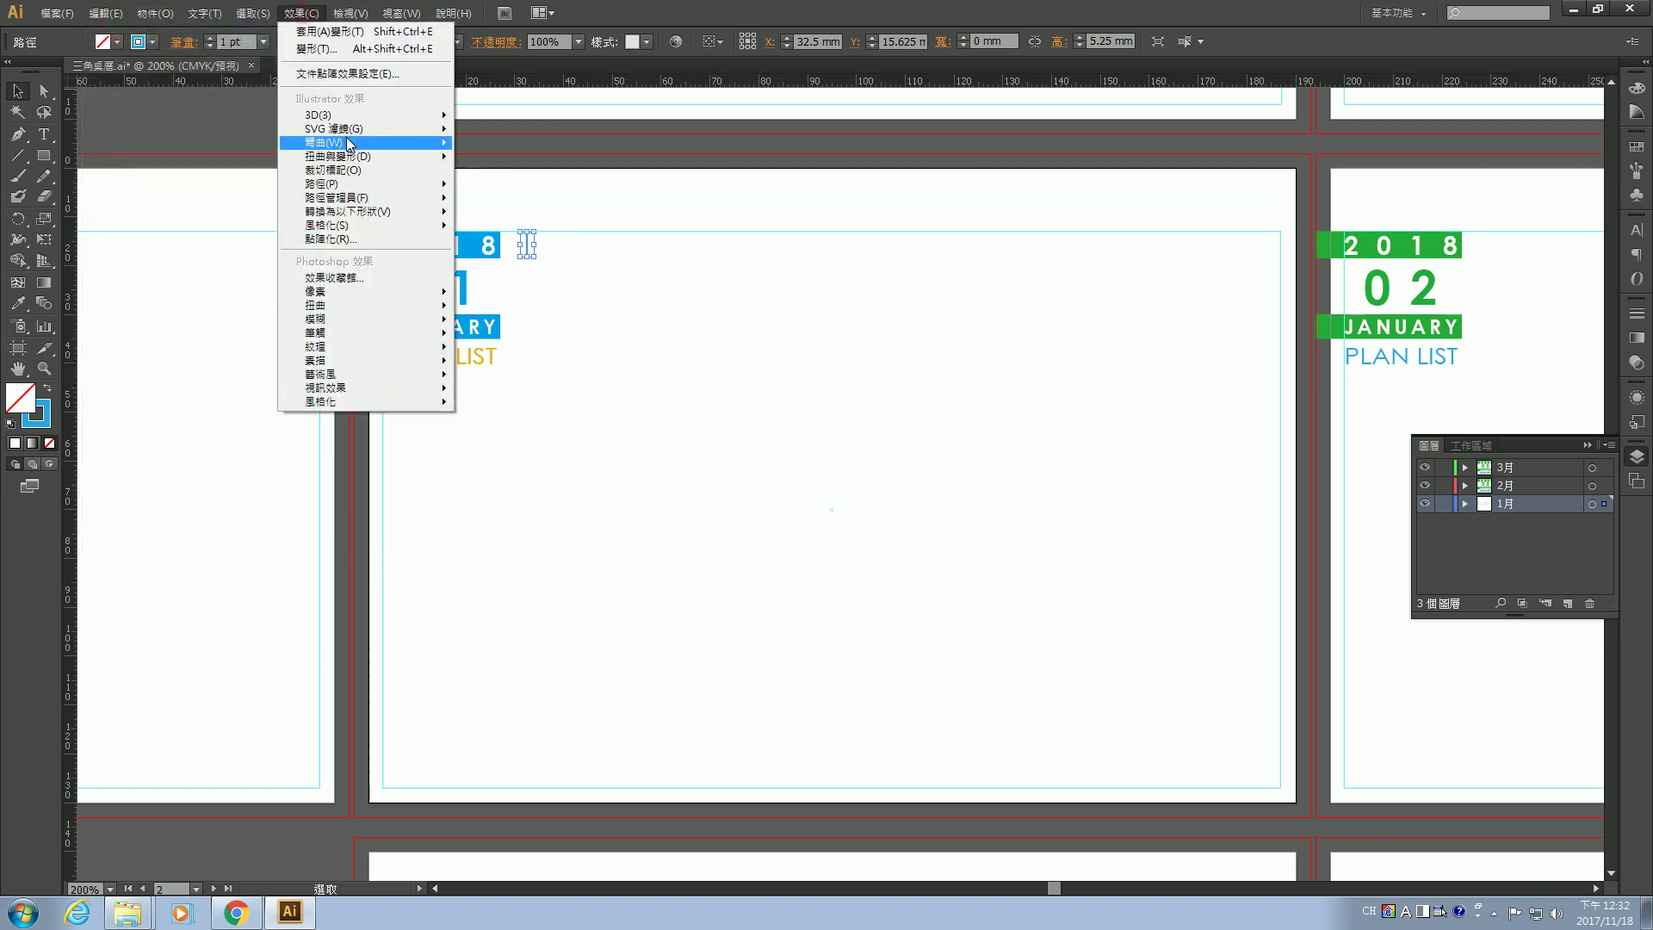
pyautogui.moveTo(374, 157)
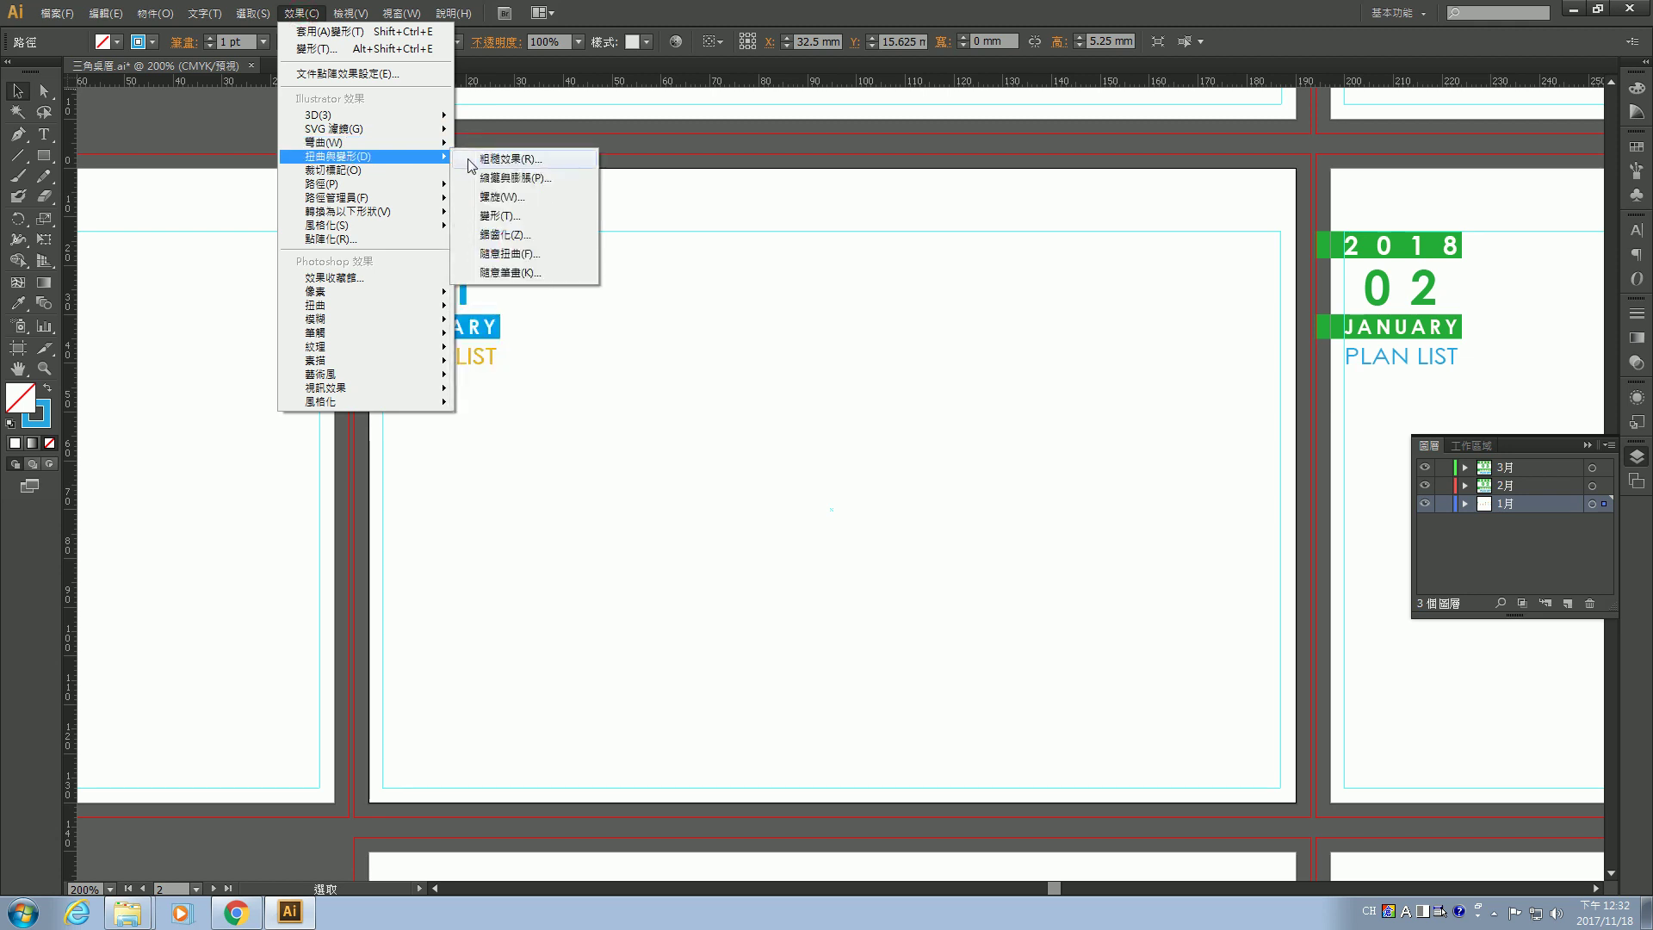
pyautogui.click(502, 216)
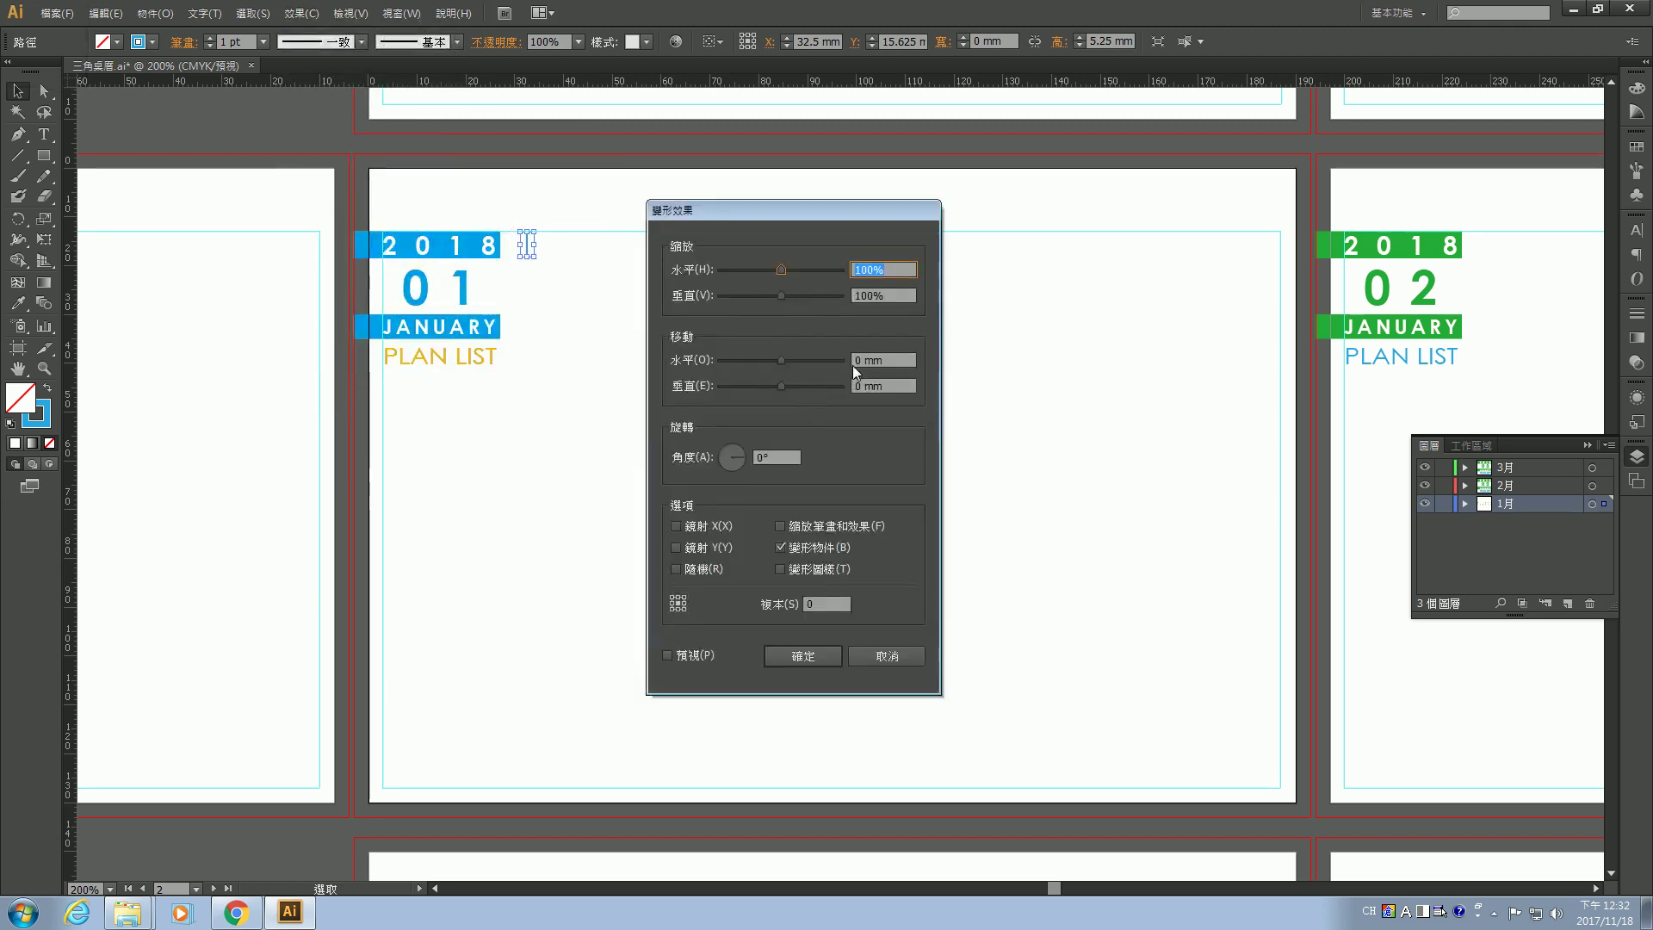
pyautogui.doubleClick(853, 362)
pyautogui.write('1')
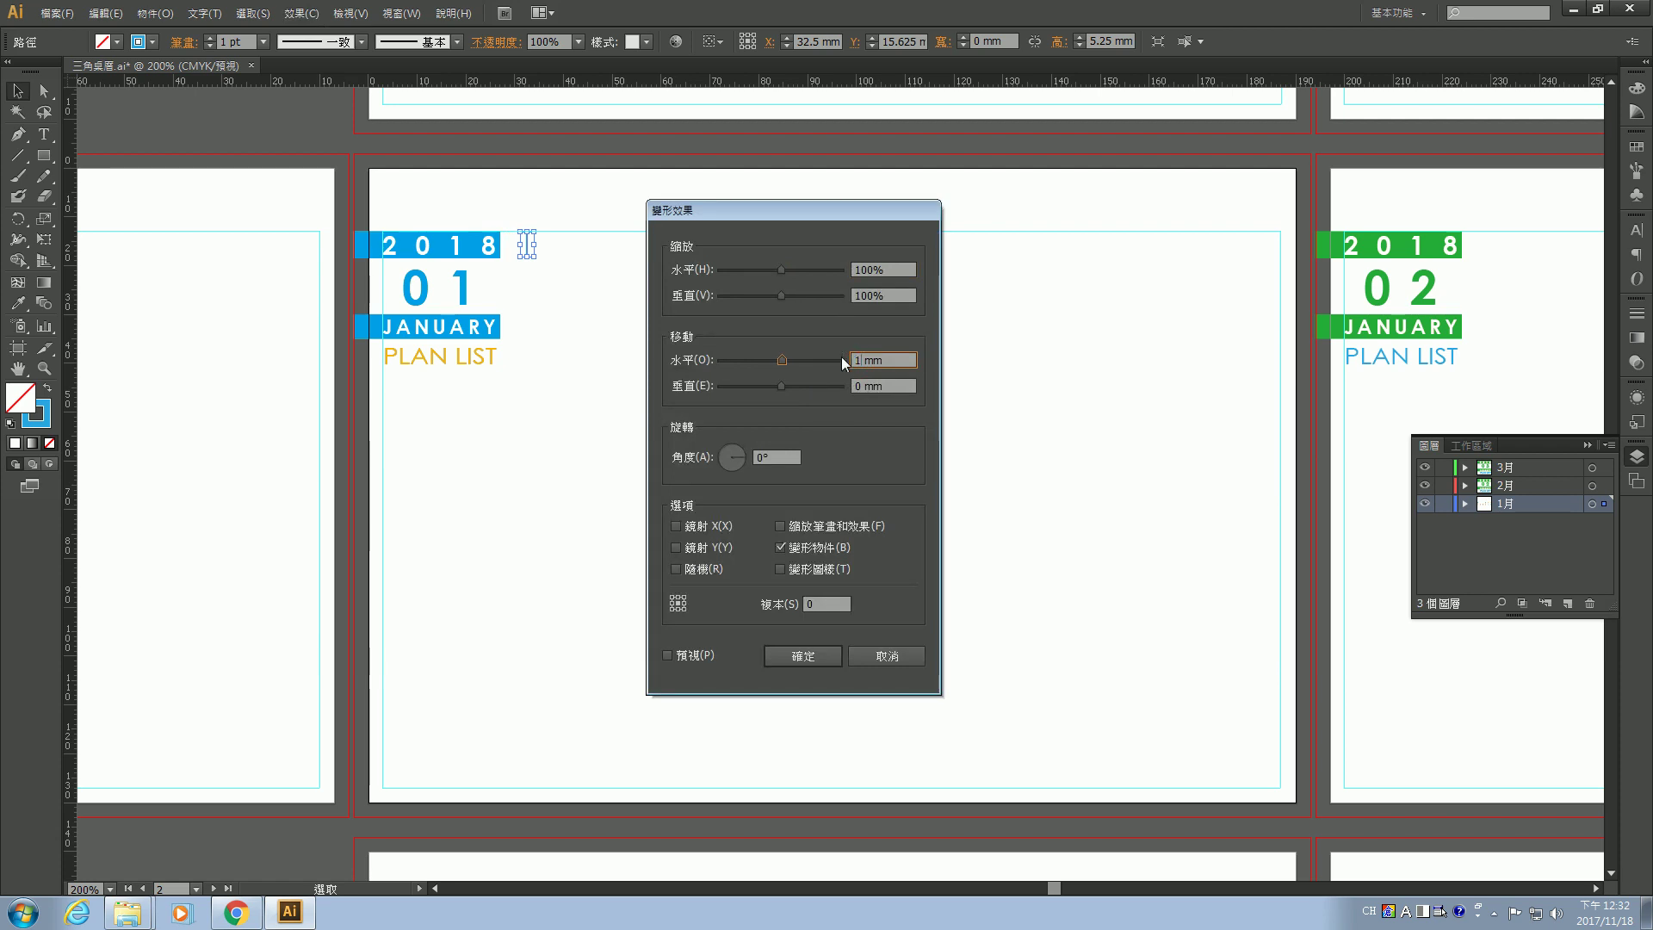
pyautogui.write('87')
pyautogui.click(824, 605)
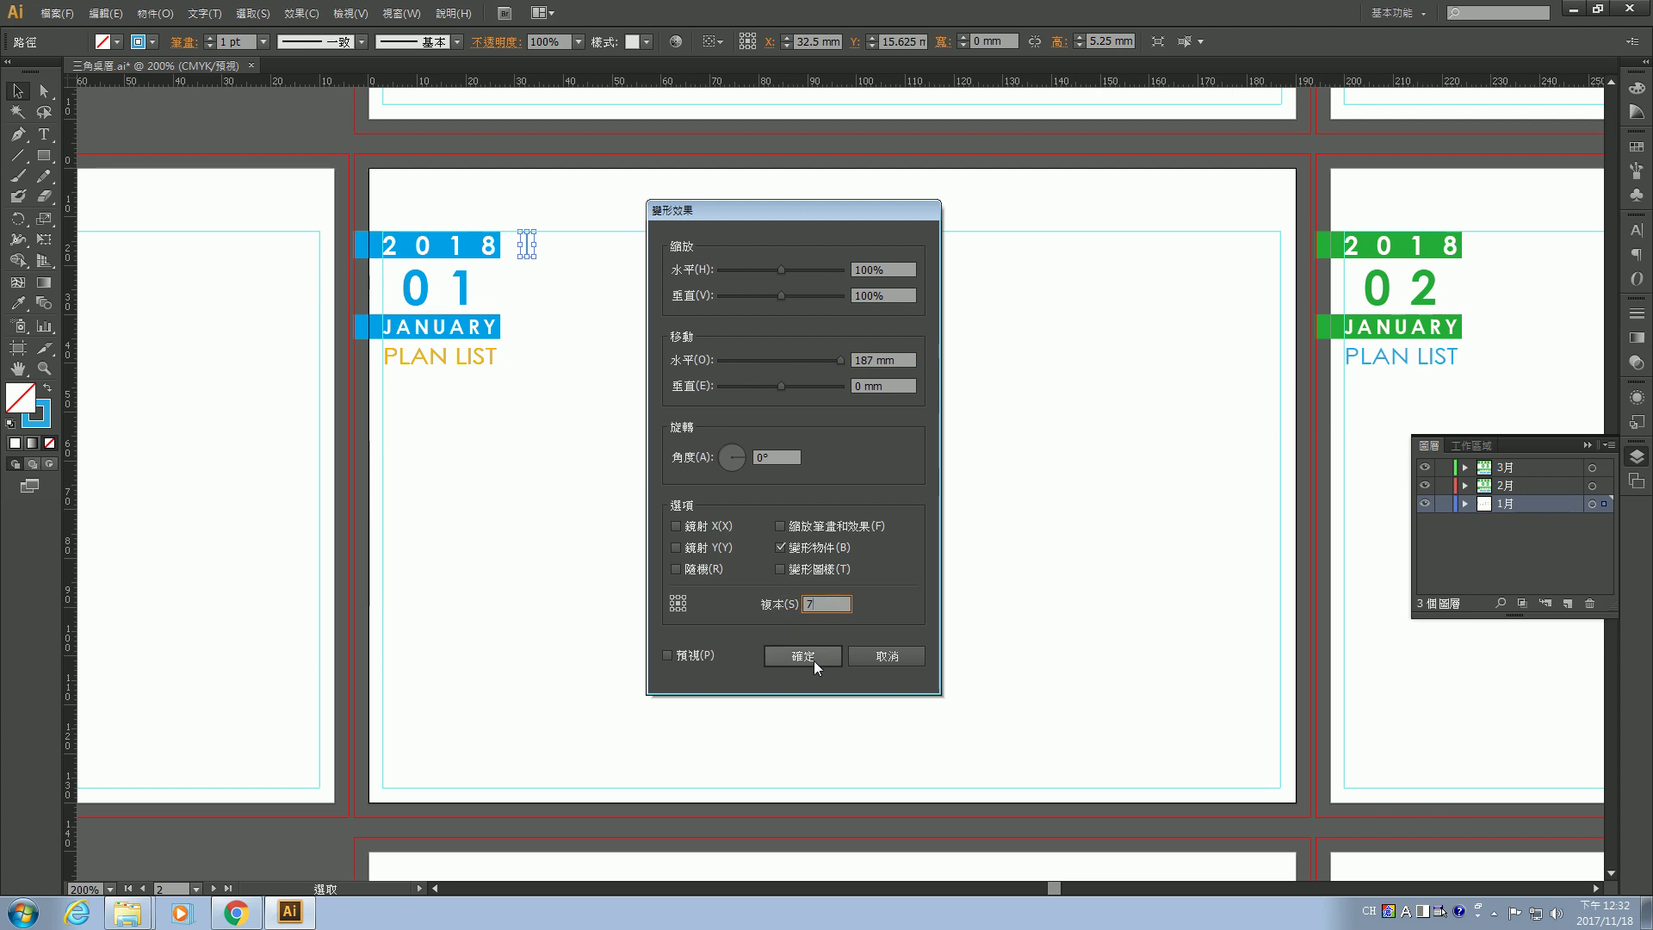
pyautogui.click(668, 654)
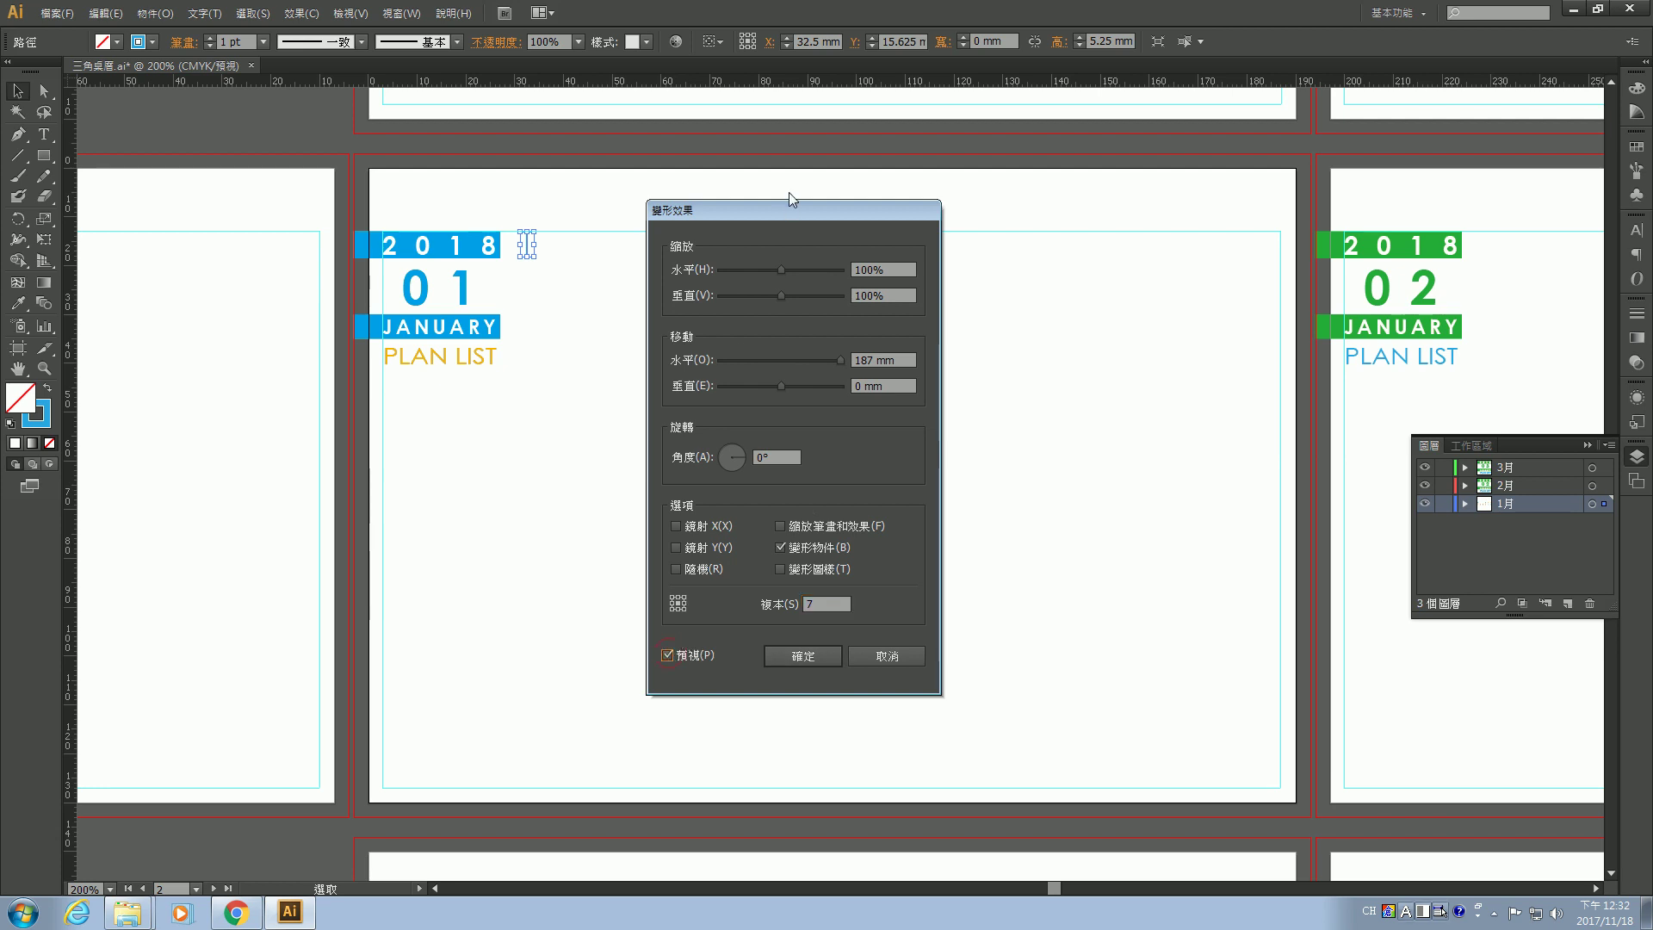
pyautogui.moveTo(786, 211); pyautogui.dragTo(787, 317)
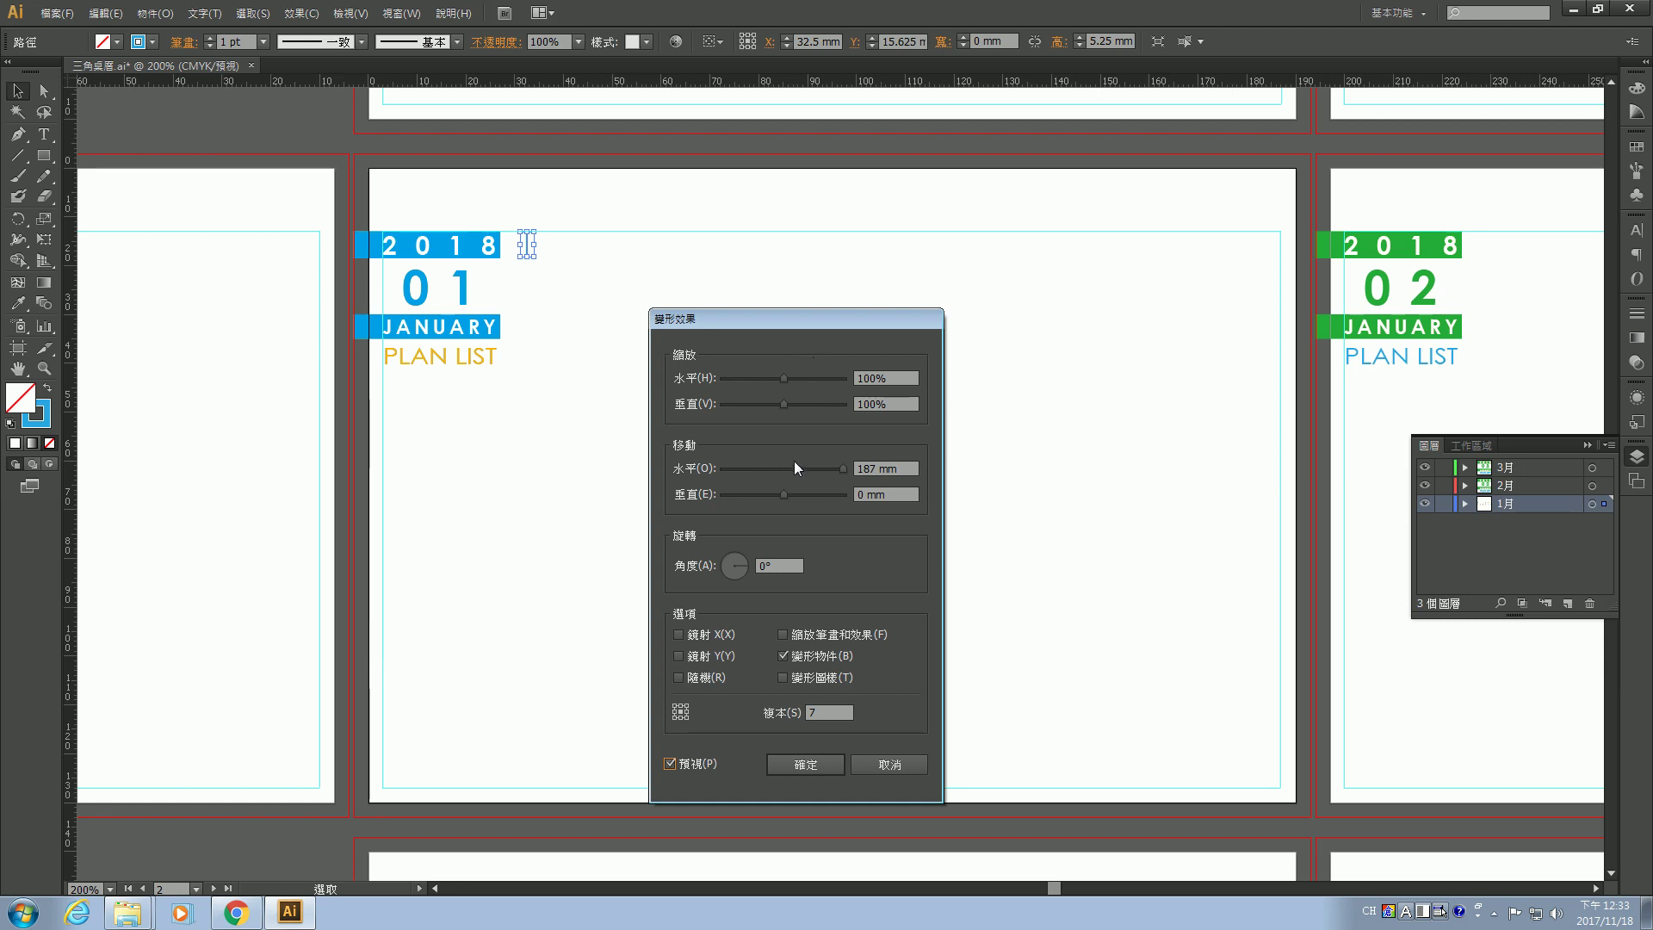
# Try the Transform effect with the horizontal move changed to 22.5 mm, and undo it.
pyautogui.click(862, 495)
pyautogui.click(878, 469)
pyautogui.doubleClick(874, 469)
pyautogui.write('22.5')
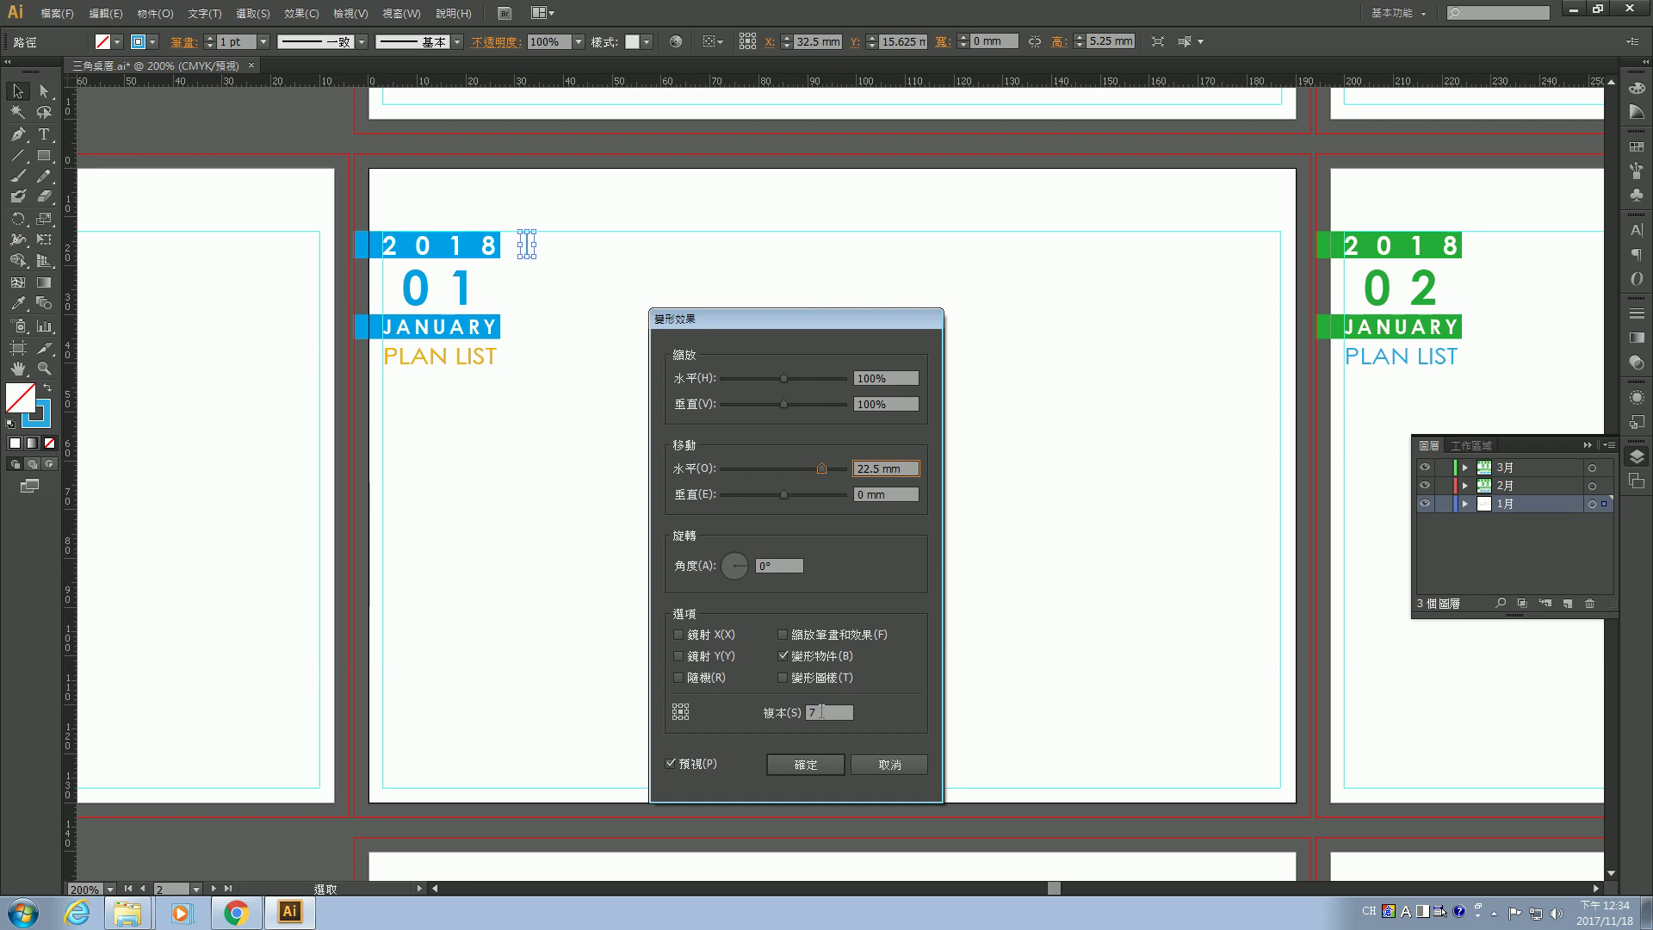
pyautogui.click(806, 763)
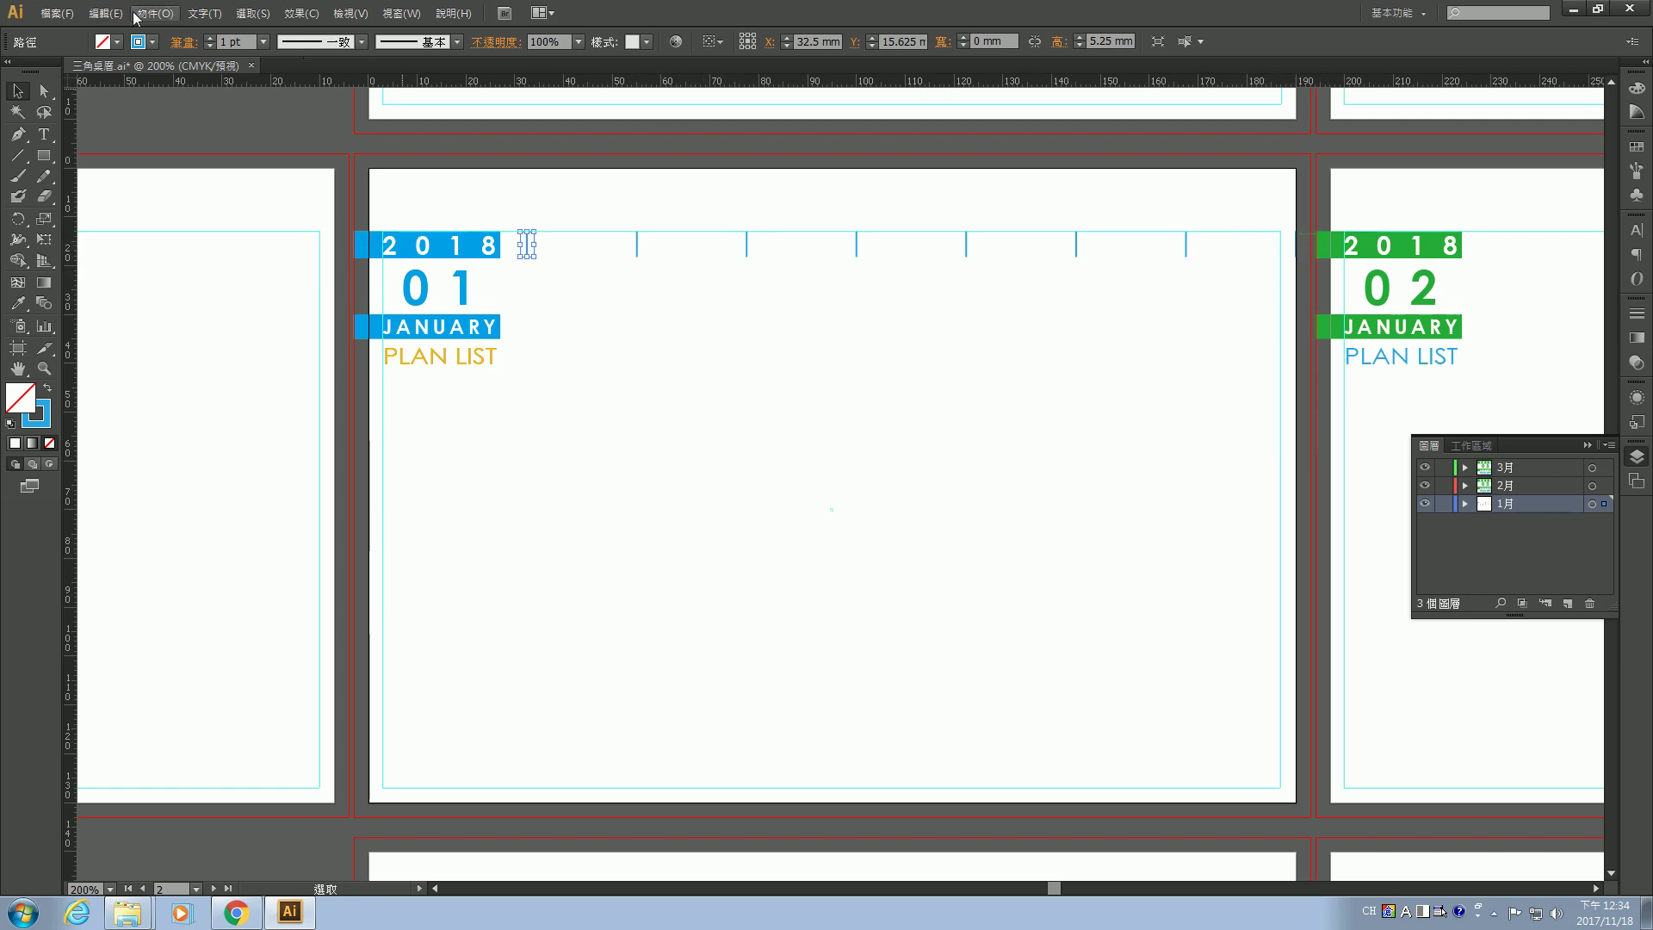
pyautogui.click(106, 14)
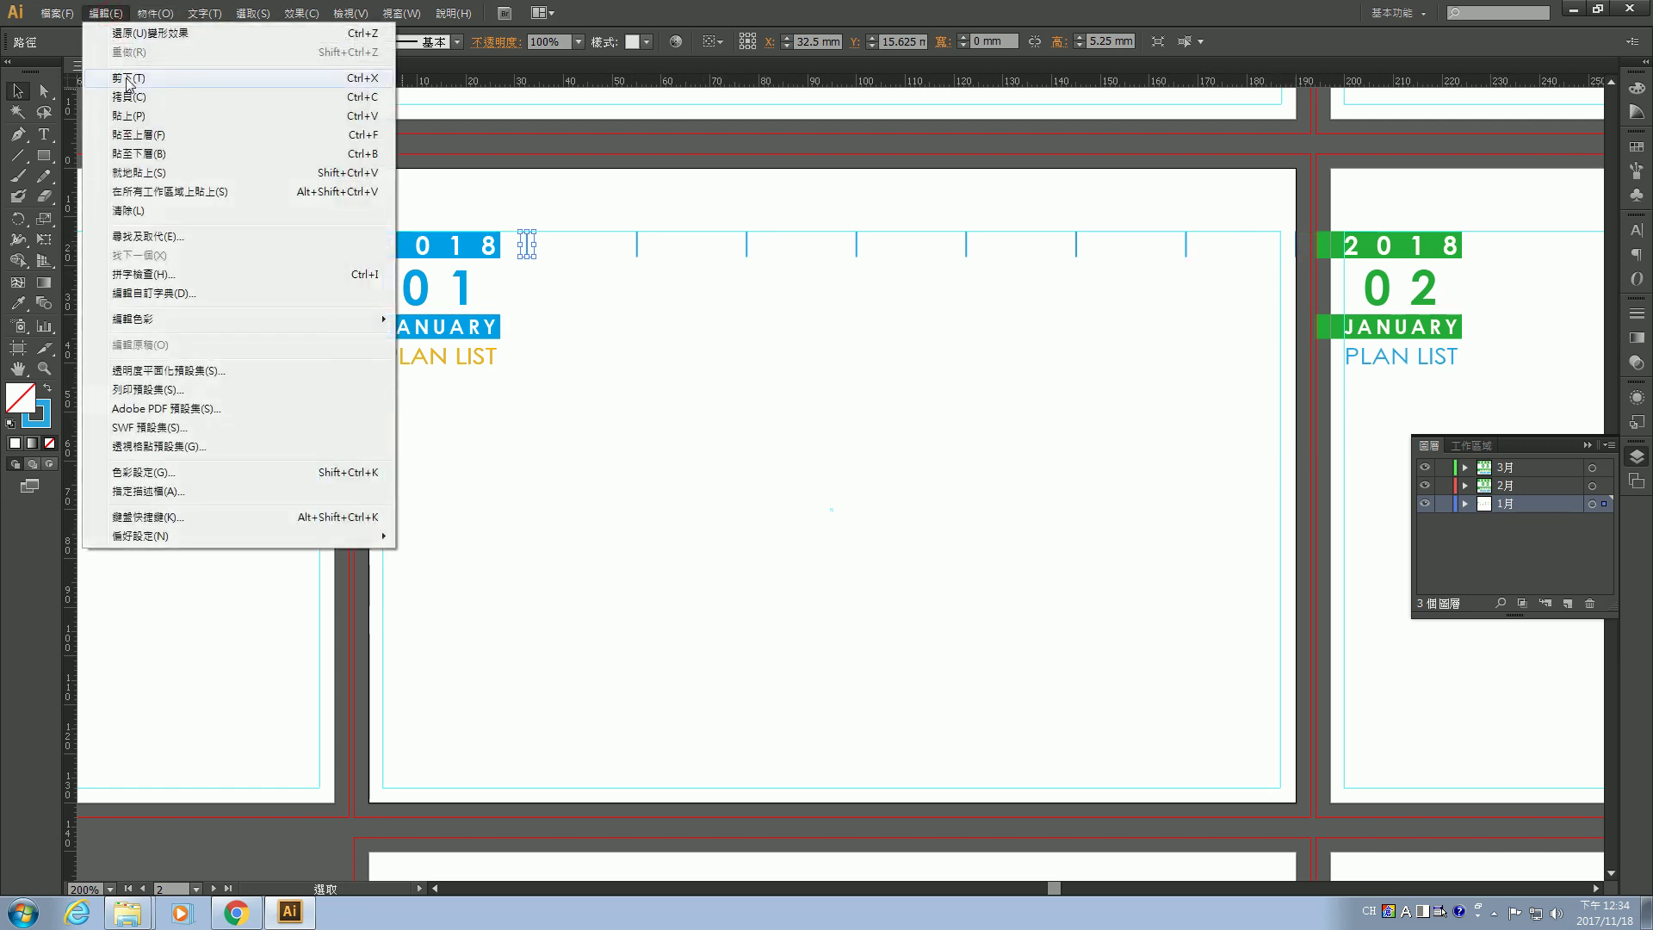
pyautogui.click(142, 33)
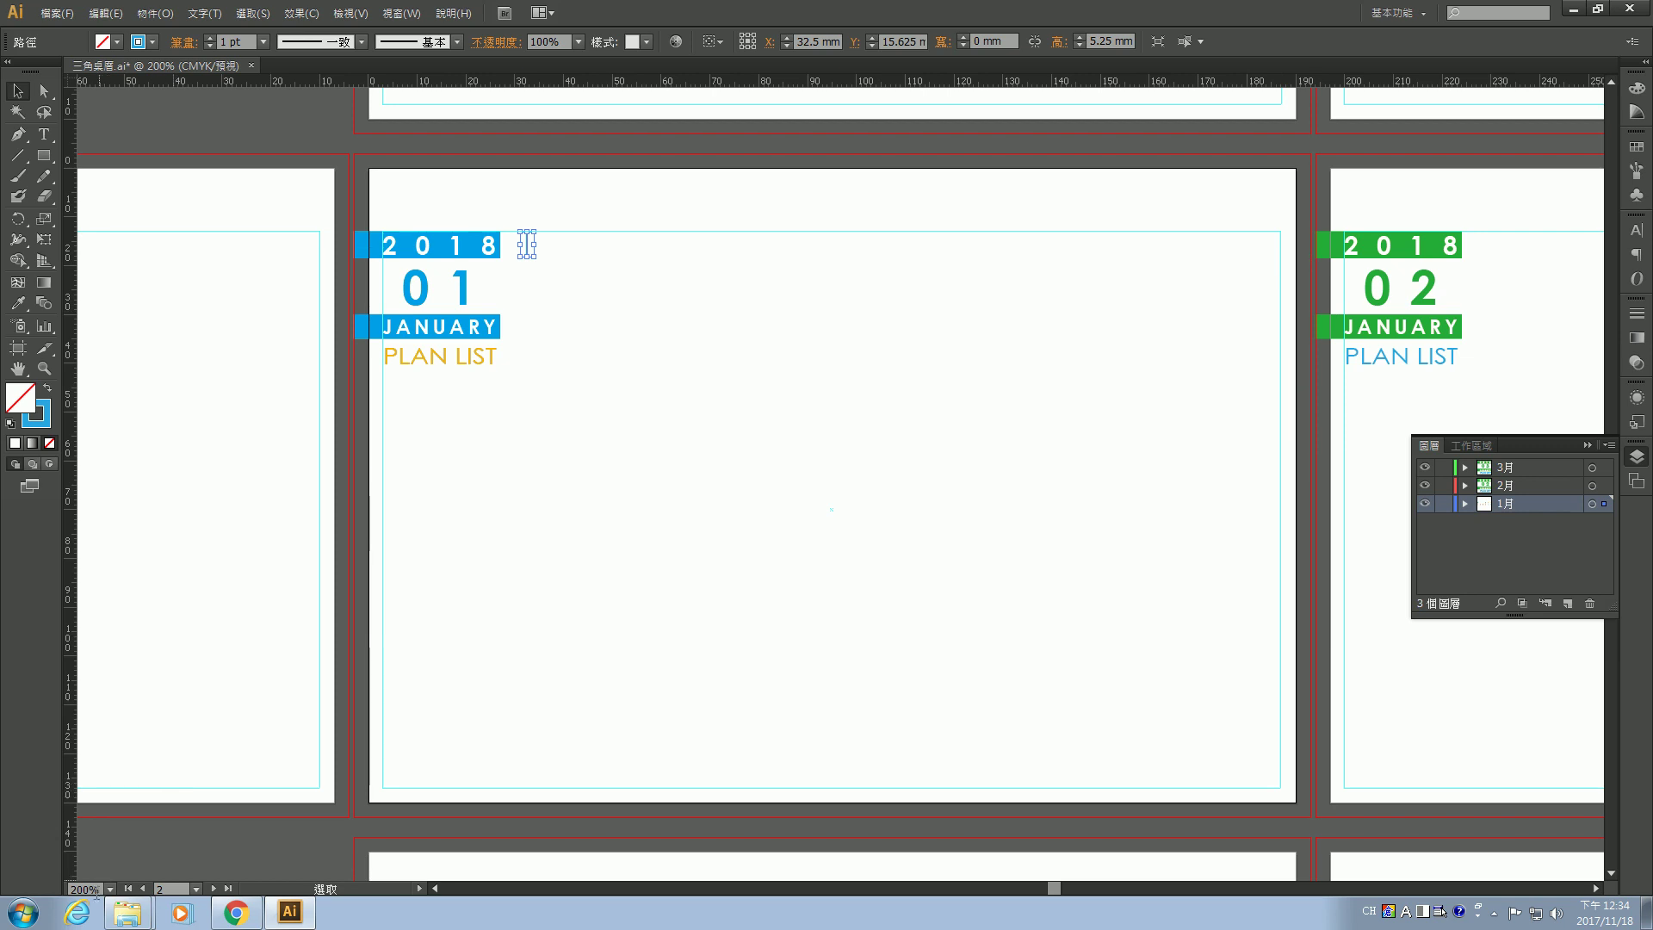
# Open the Windows Calculator and work out the divider spacing by subtracting 32.5 from 187 and dividing by 7.
pyautogui.click(16, 918)
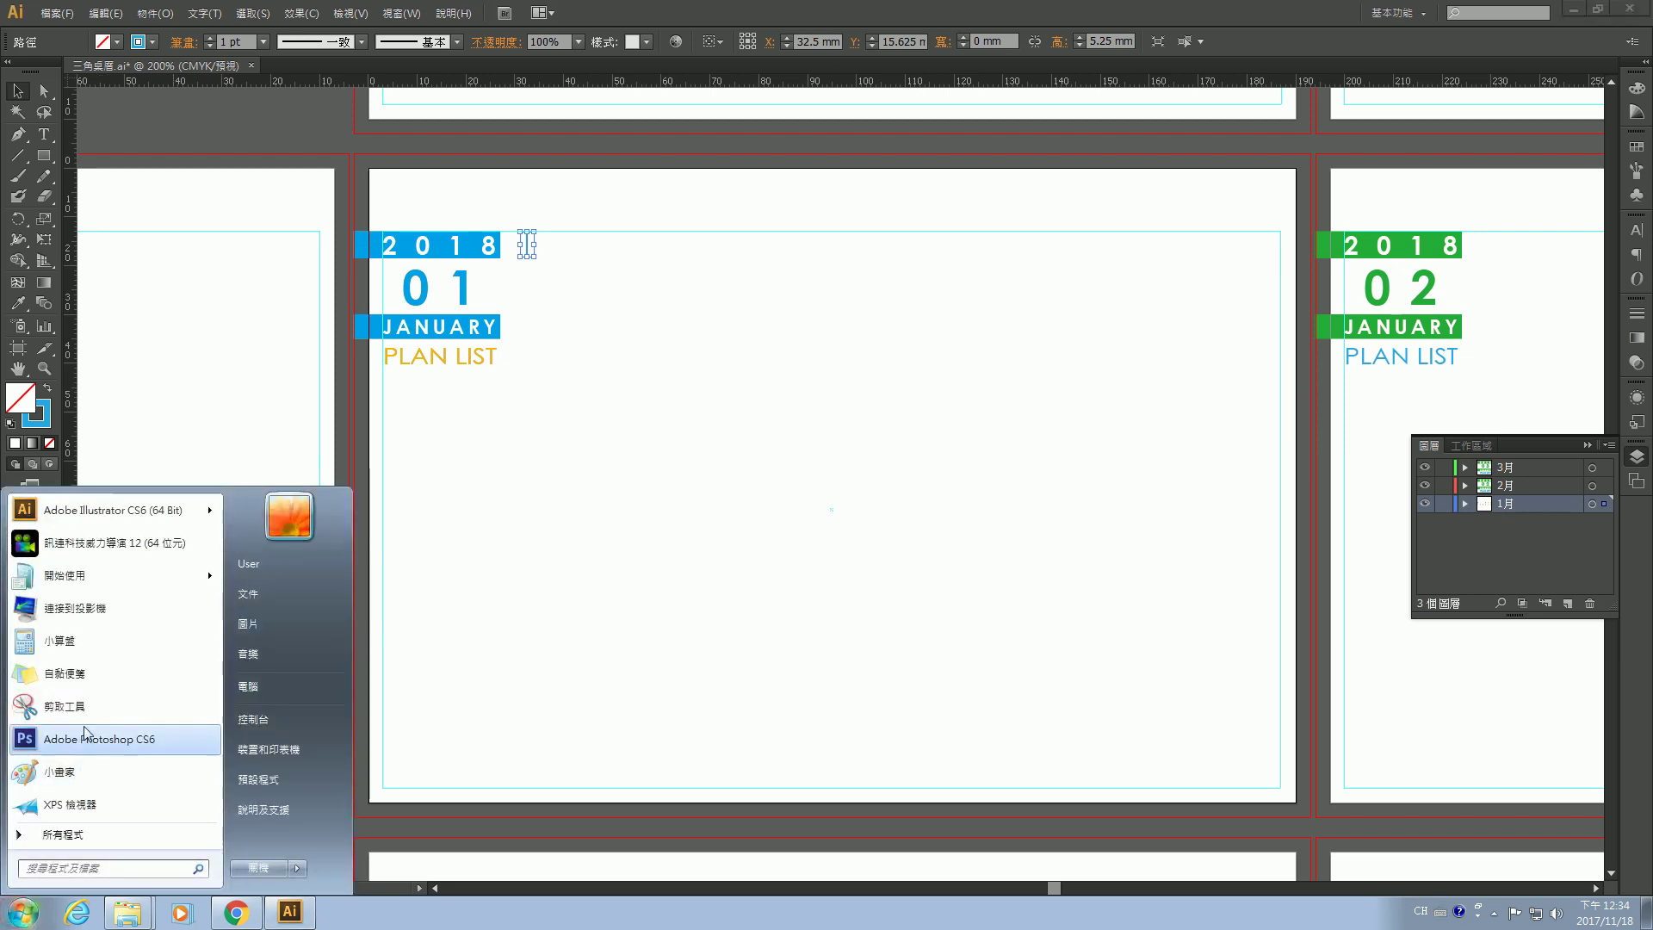
pyautogui.click(72, 639)
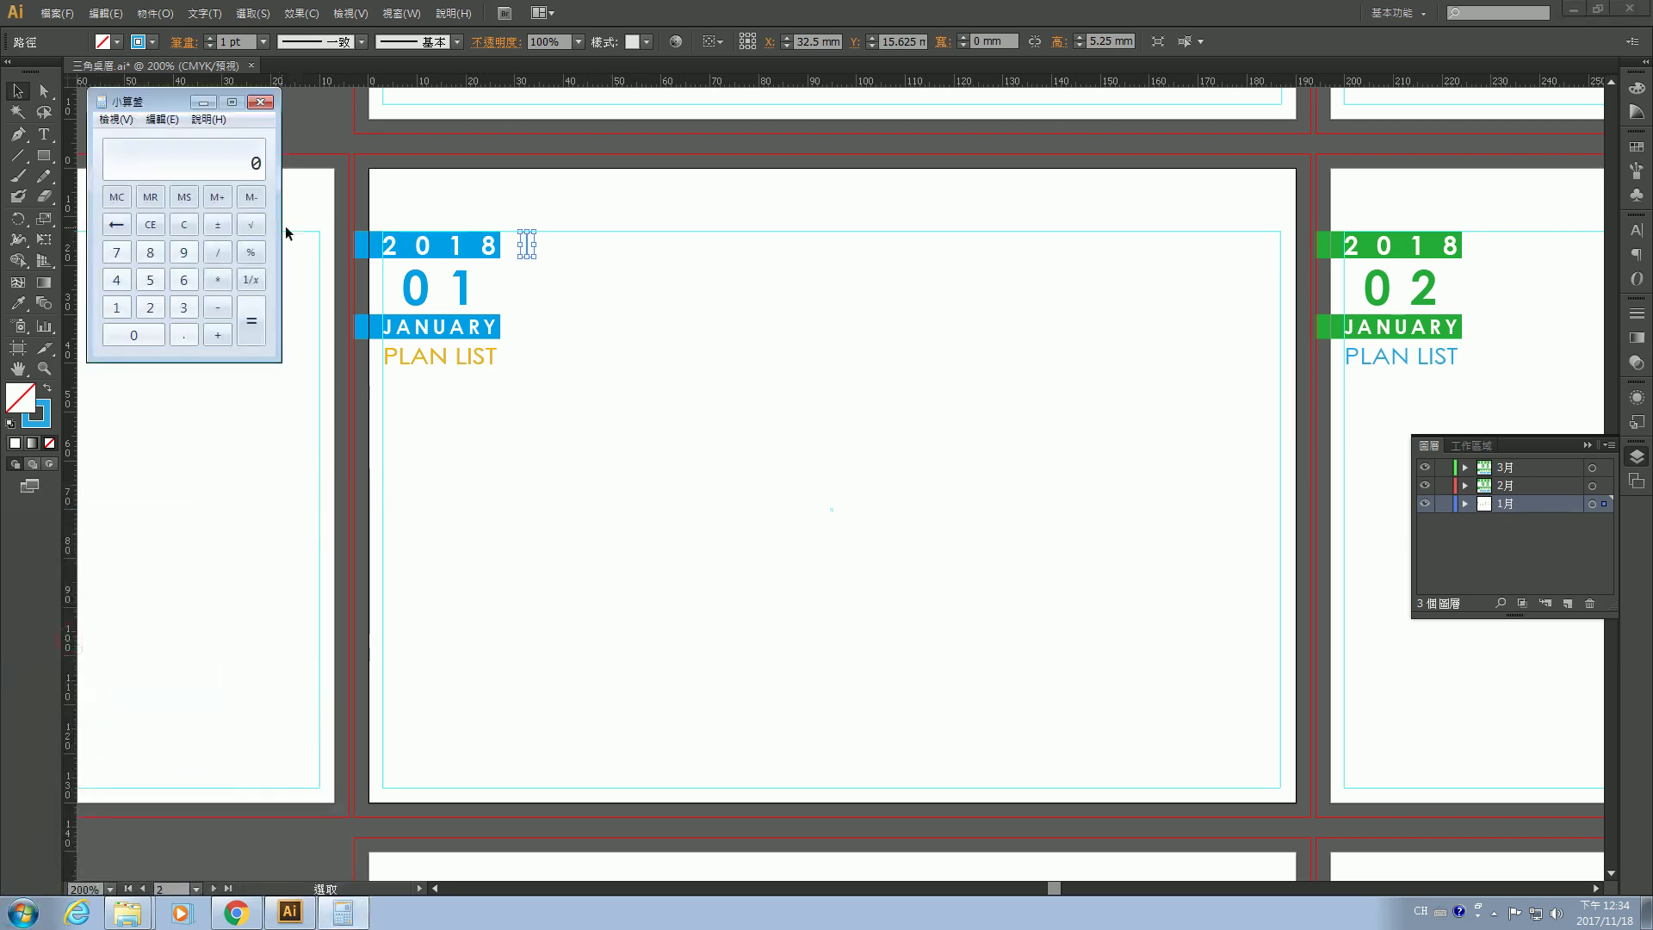
pyautogui.click(119, 307)
pyautogui.click(146, 253)
pyautogui.click(117, 253)
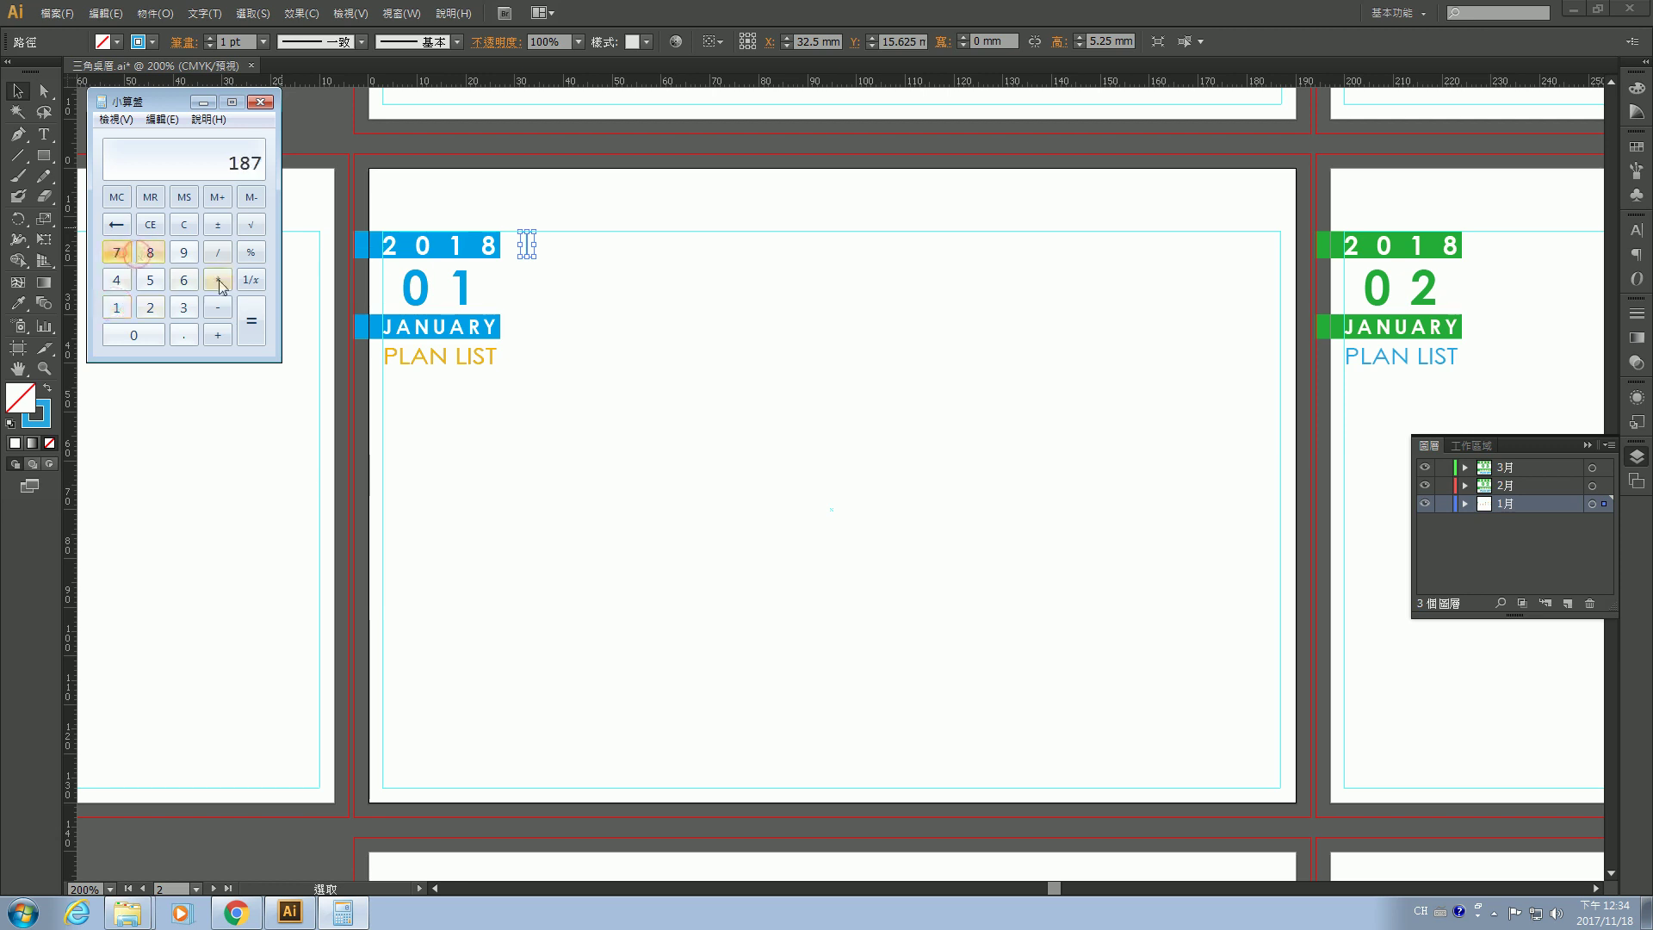
pyautogui.click(218, 309)
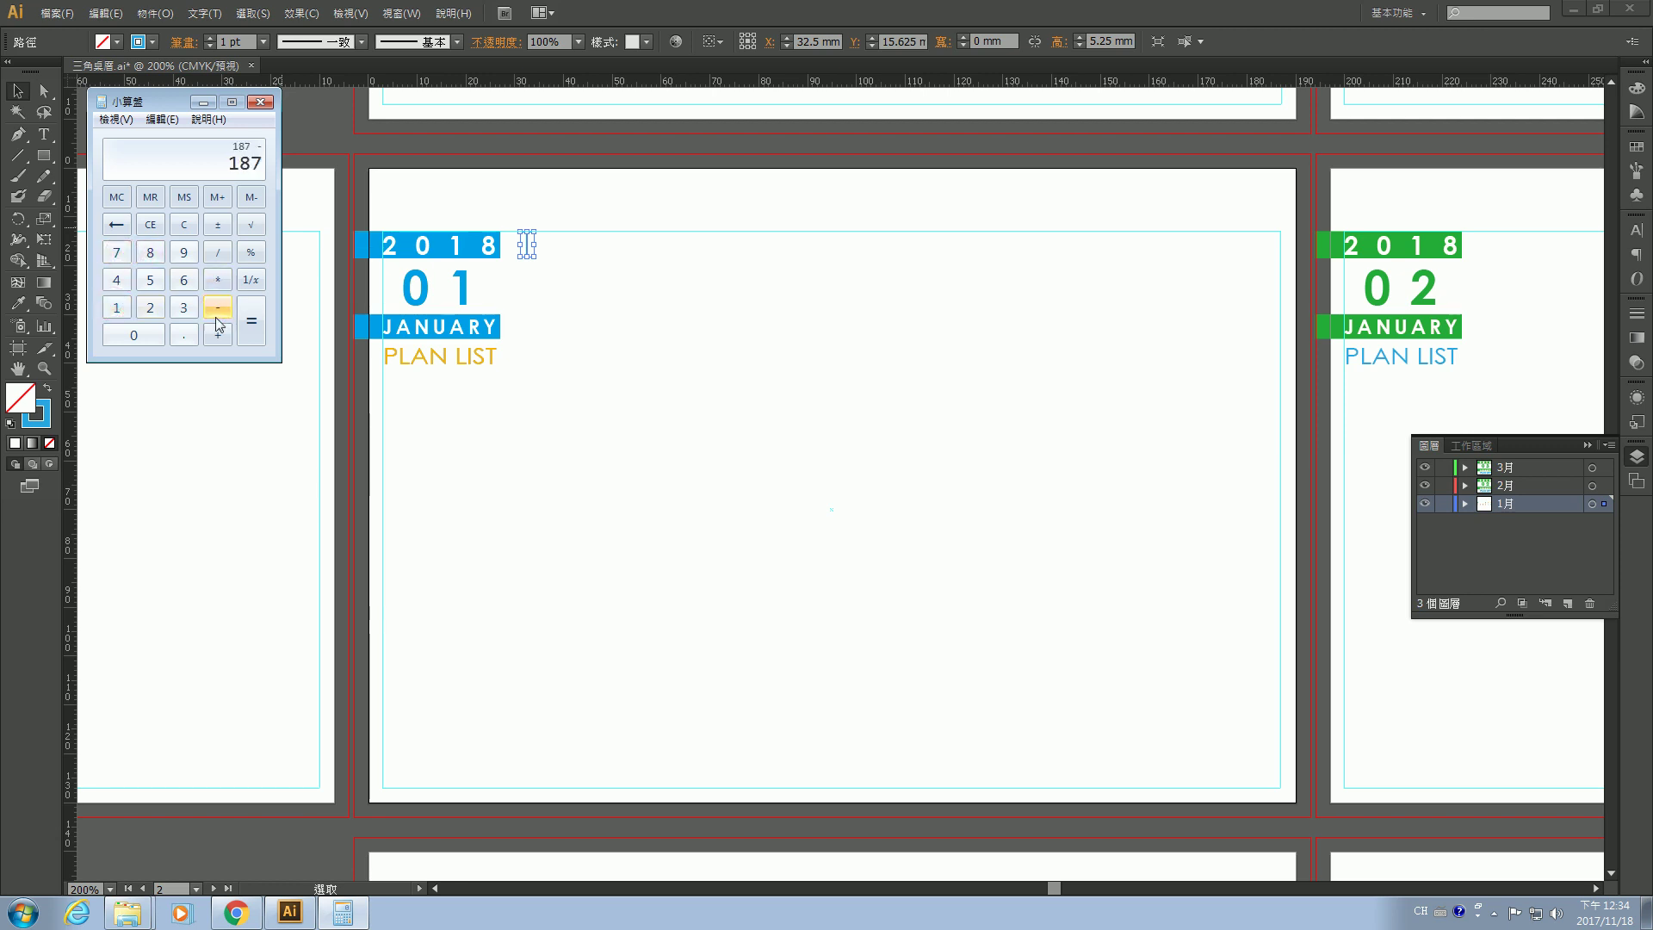
pyautogui.click(183, 308)
pyautogui.click(150, 312)
pyautogui.click(183, 335)
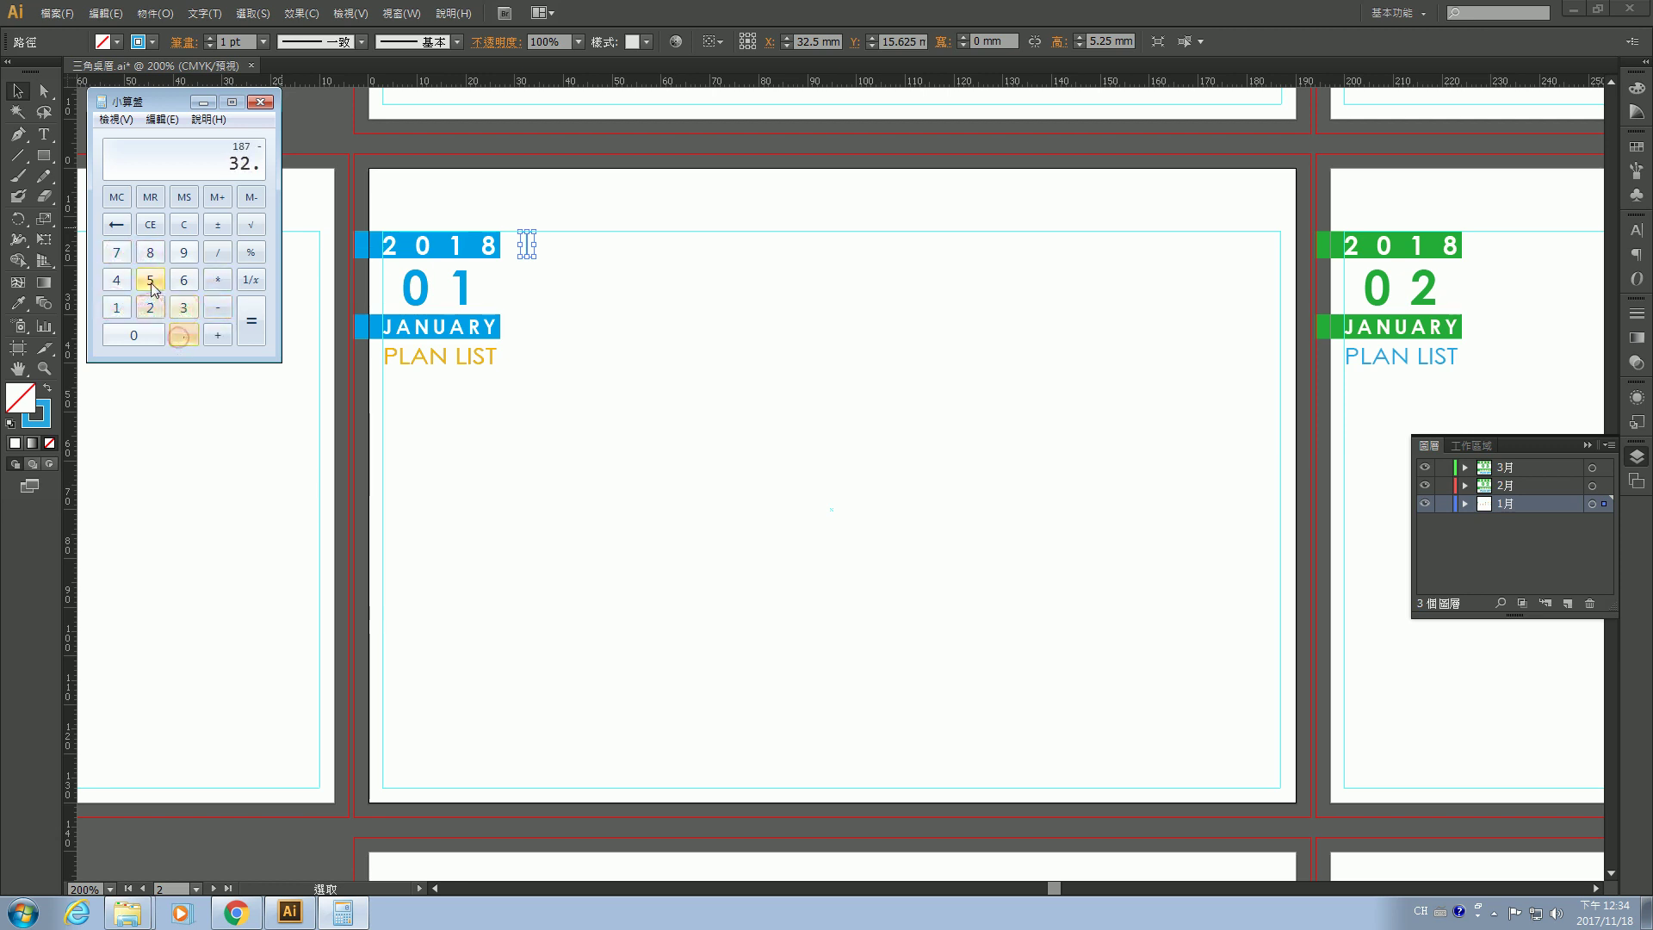
pyautogui.click(150, 280)
pyautogui.click(248, 323)
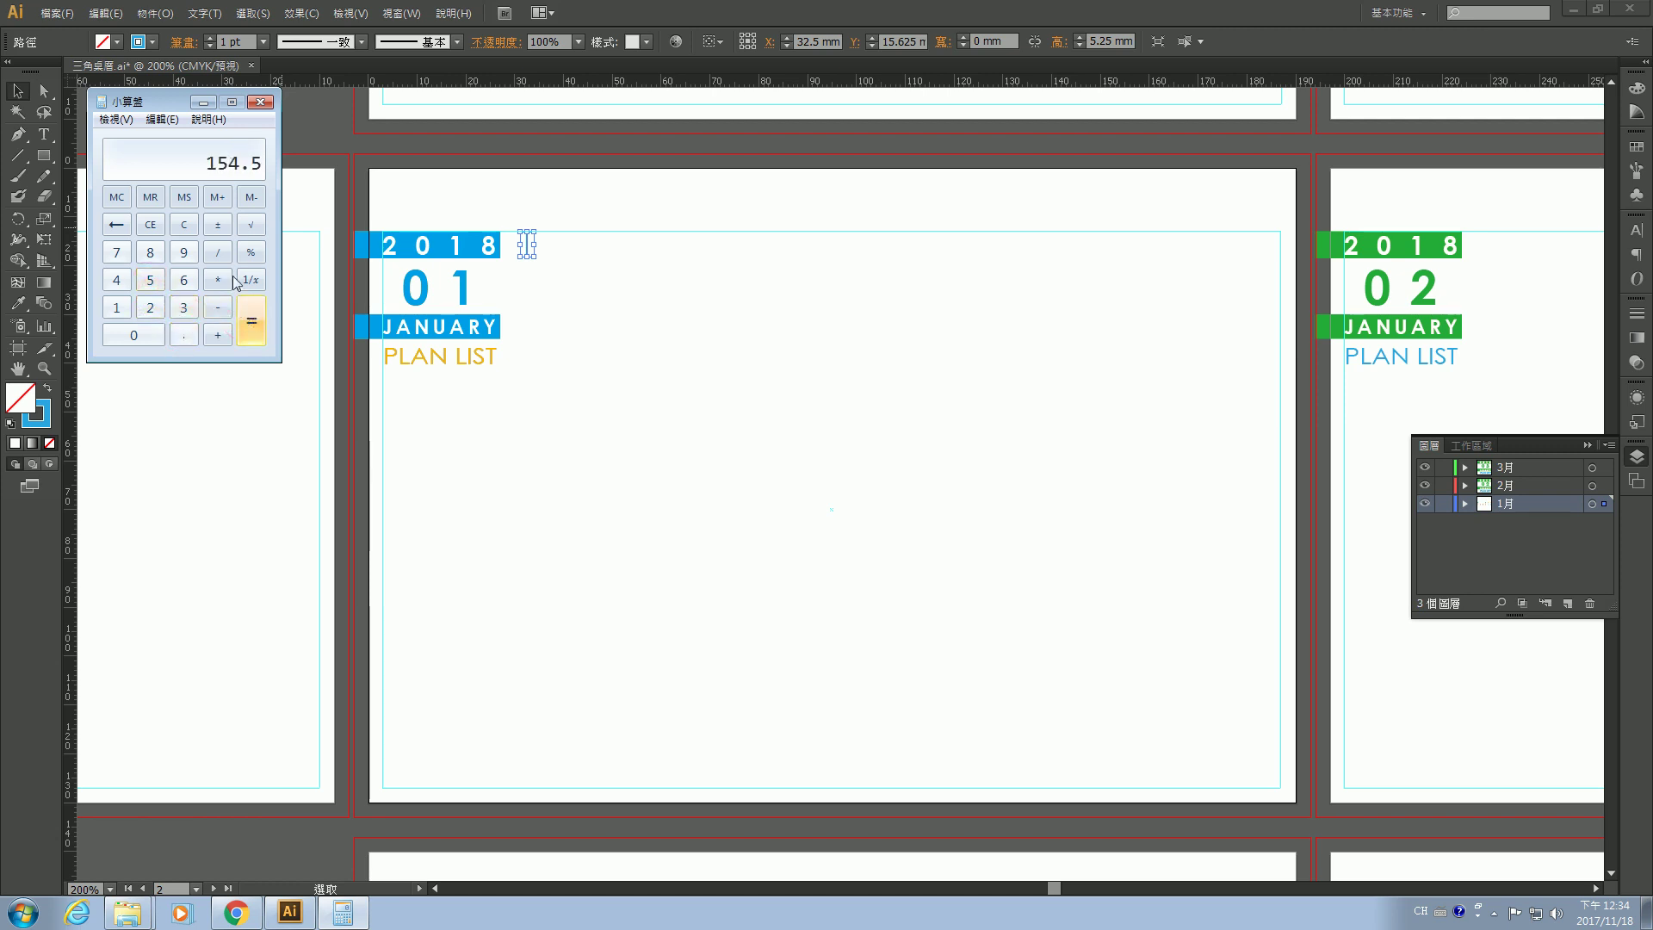
pyautogui.click(220, 254)
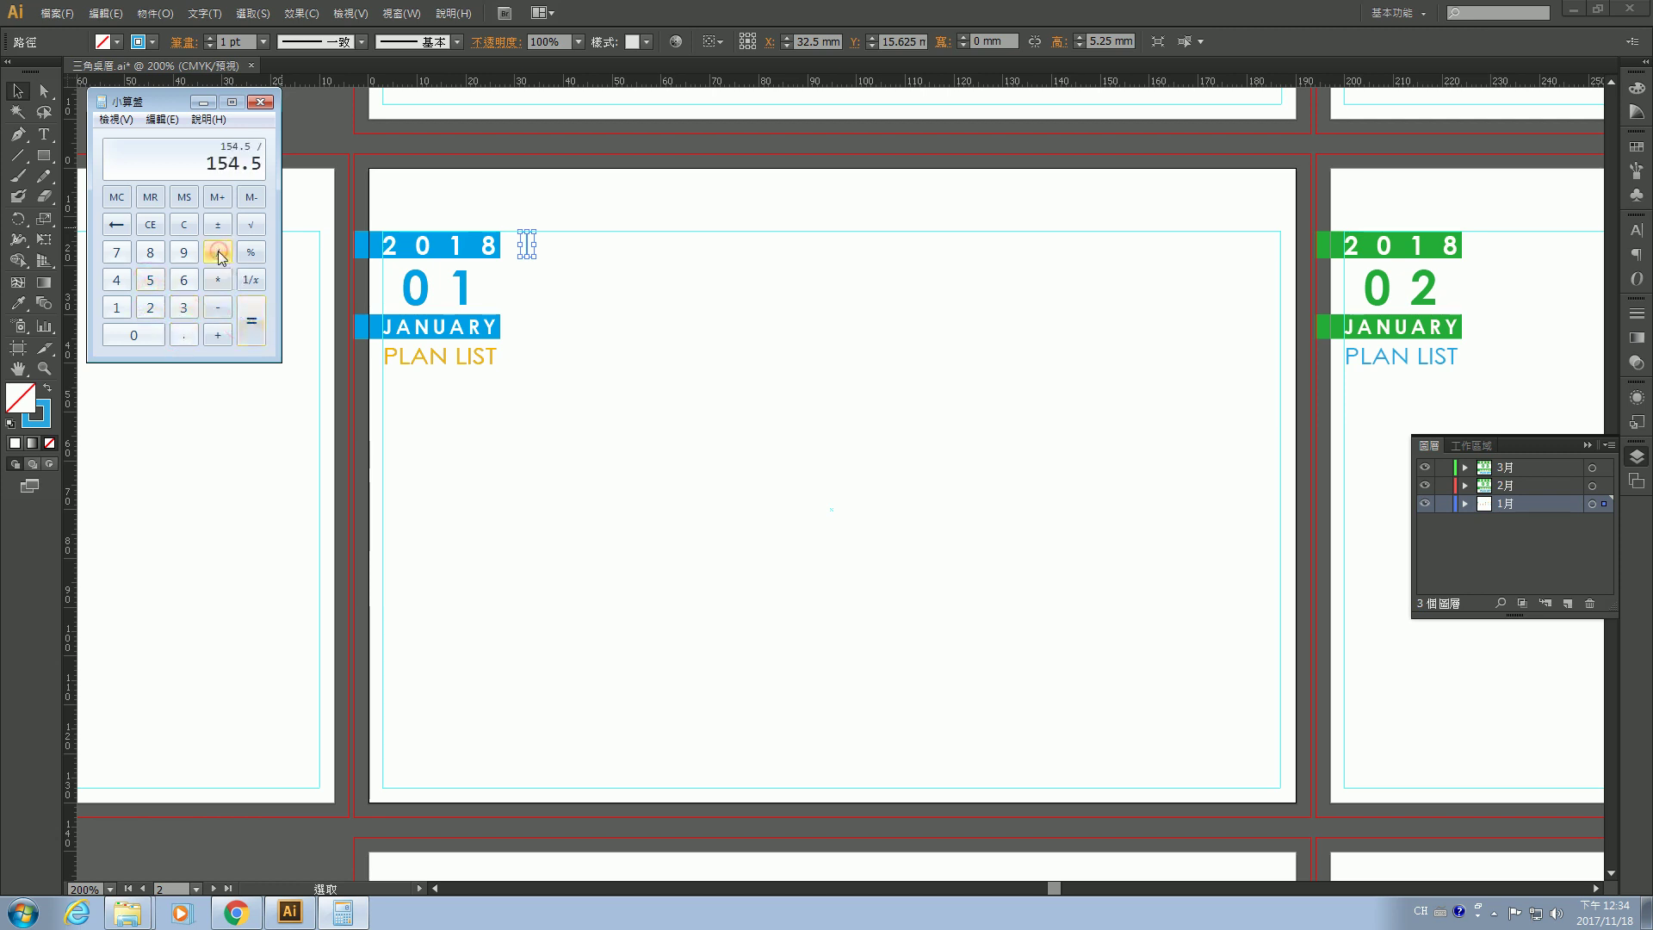
pyautogui.click(116, 253)
pyautogui.click(248, 330)
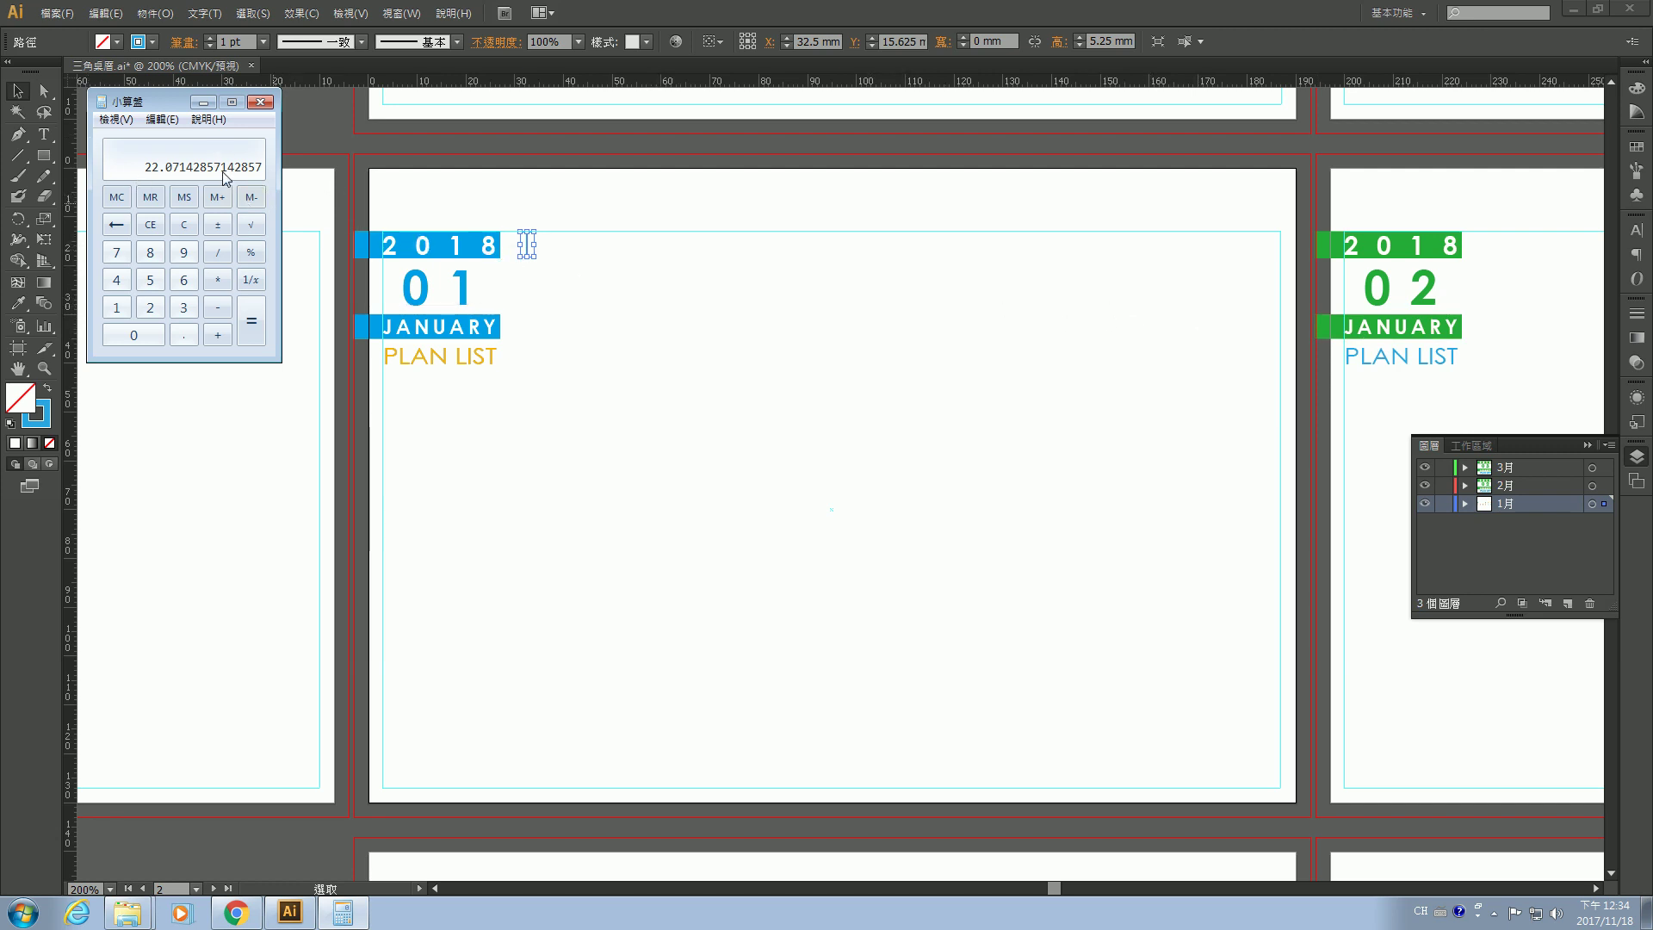
# Apply a Transform effect to the short vertical line with a 22 mm horizontal move and 7 copies.
pyautogui.click(302, 13)
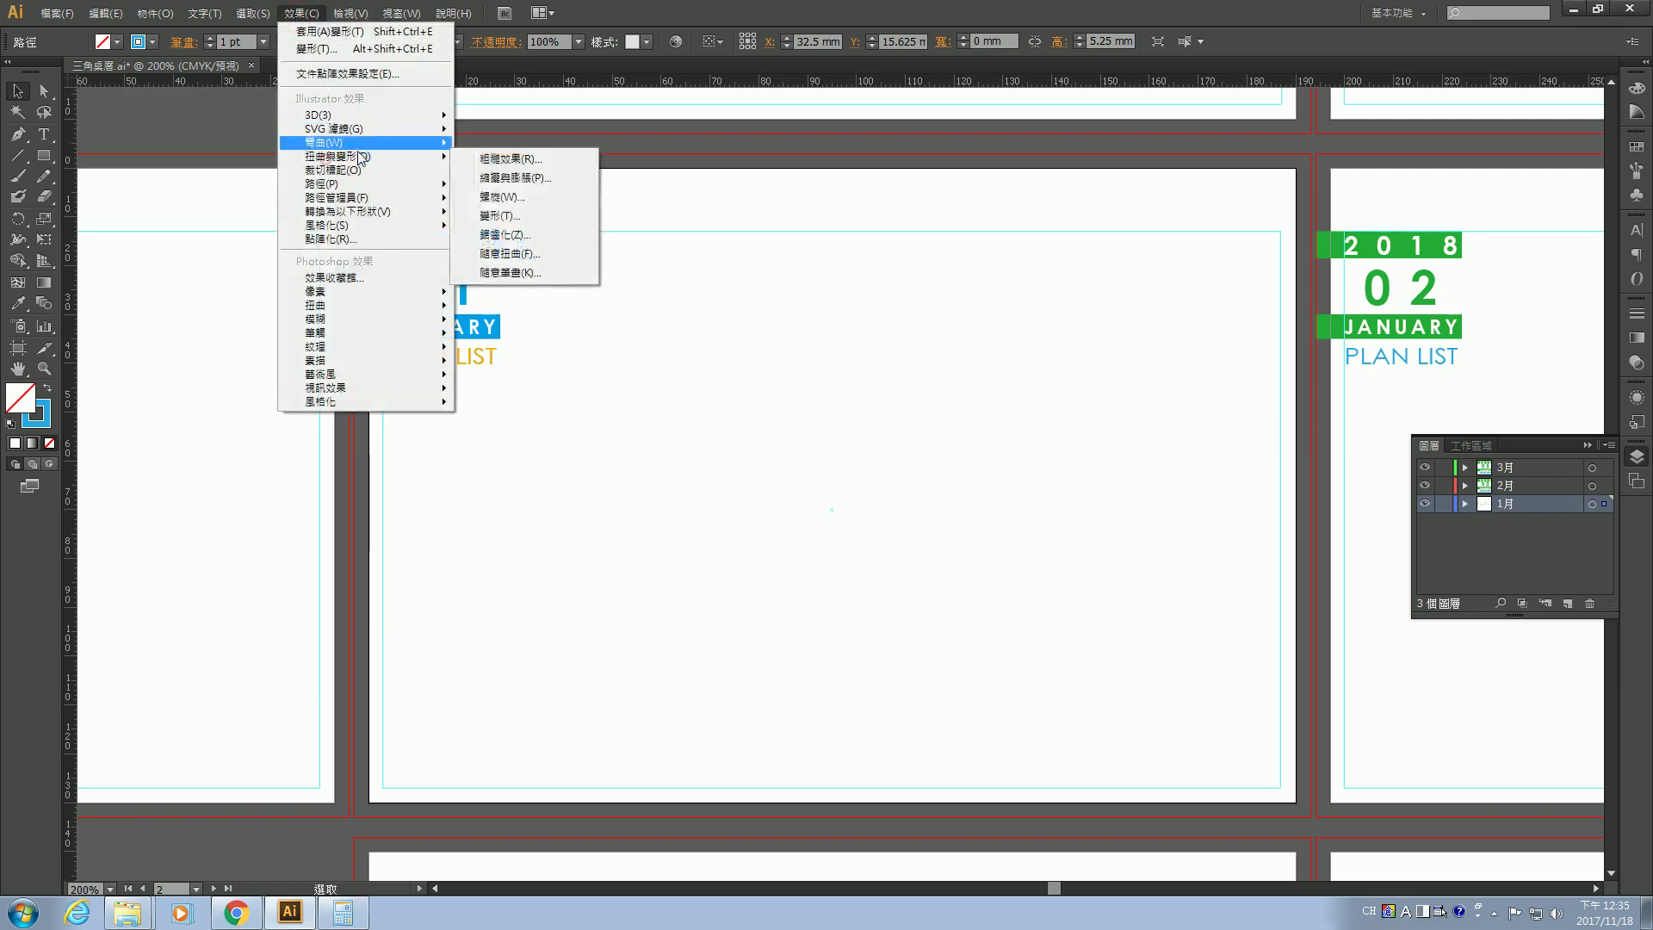
pyautogui.moveTo(415, 157)
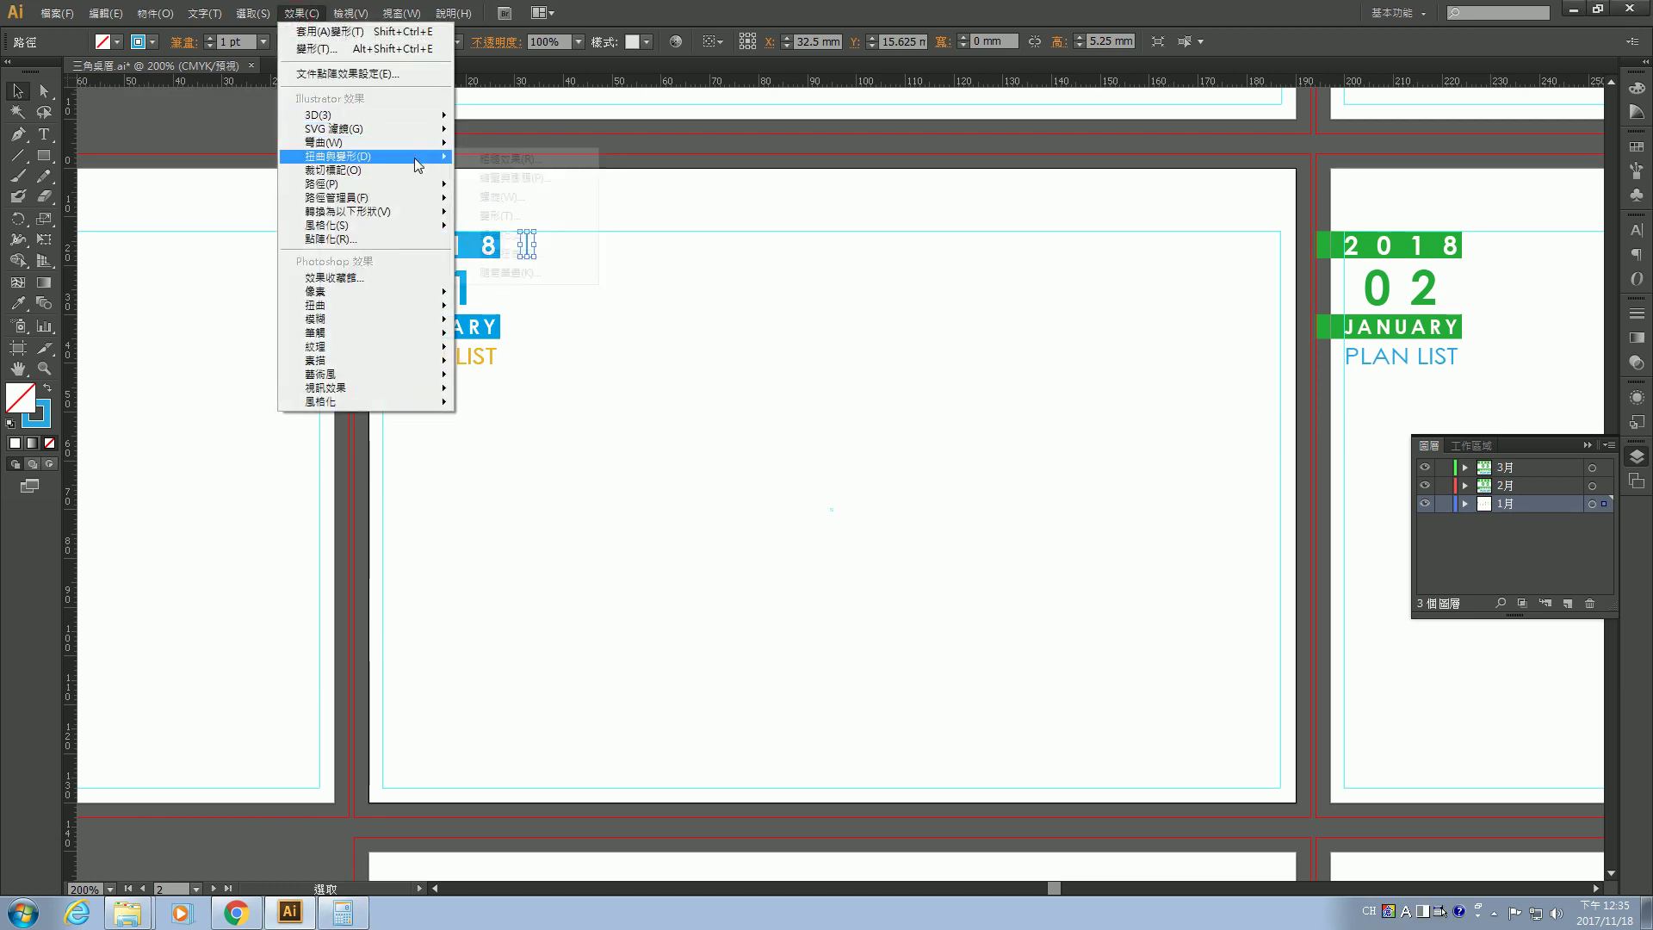
pyautogui.click(506, 216)
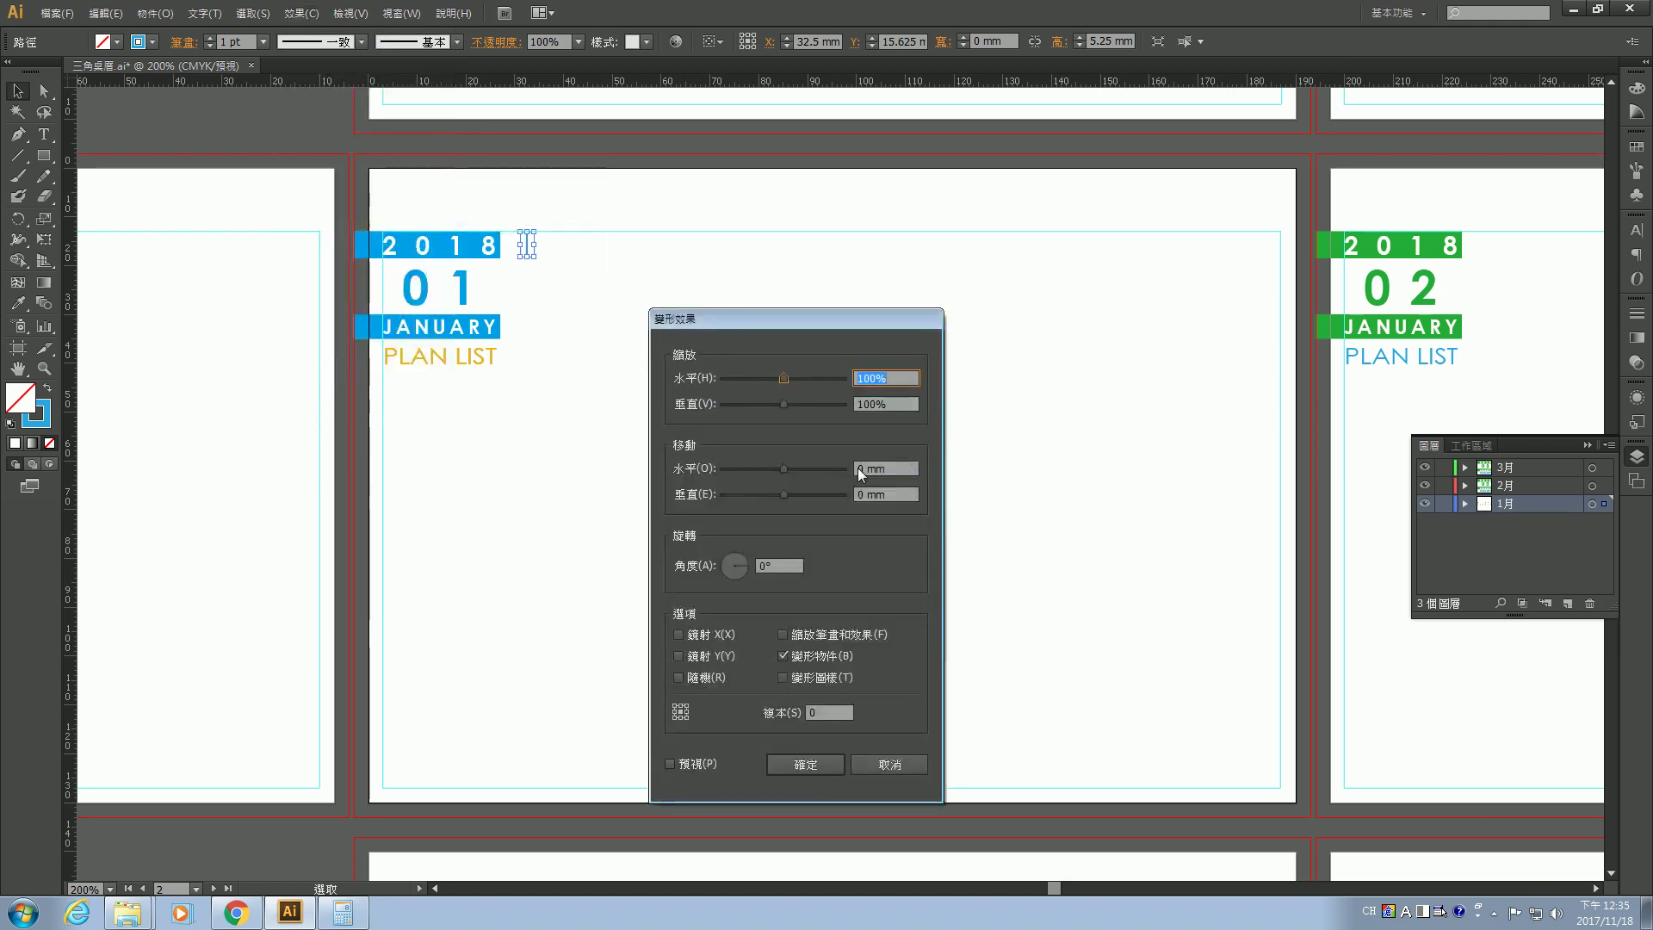
pyautogui.doubleClick(867, 467)
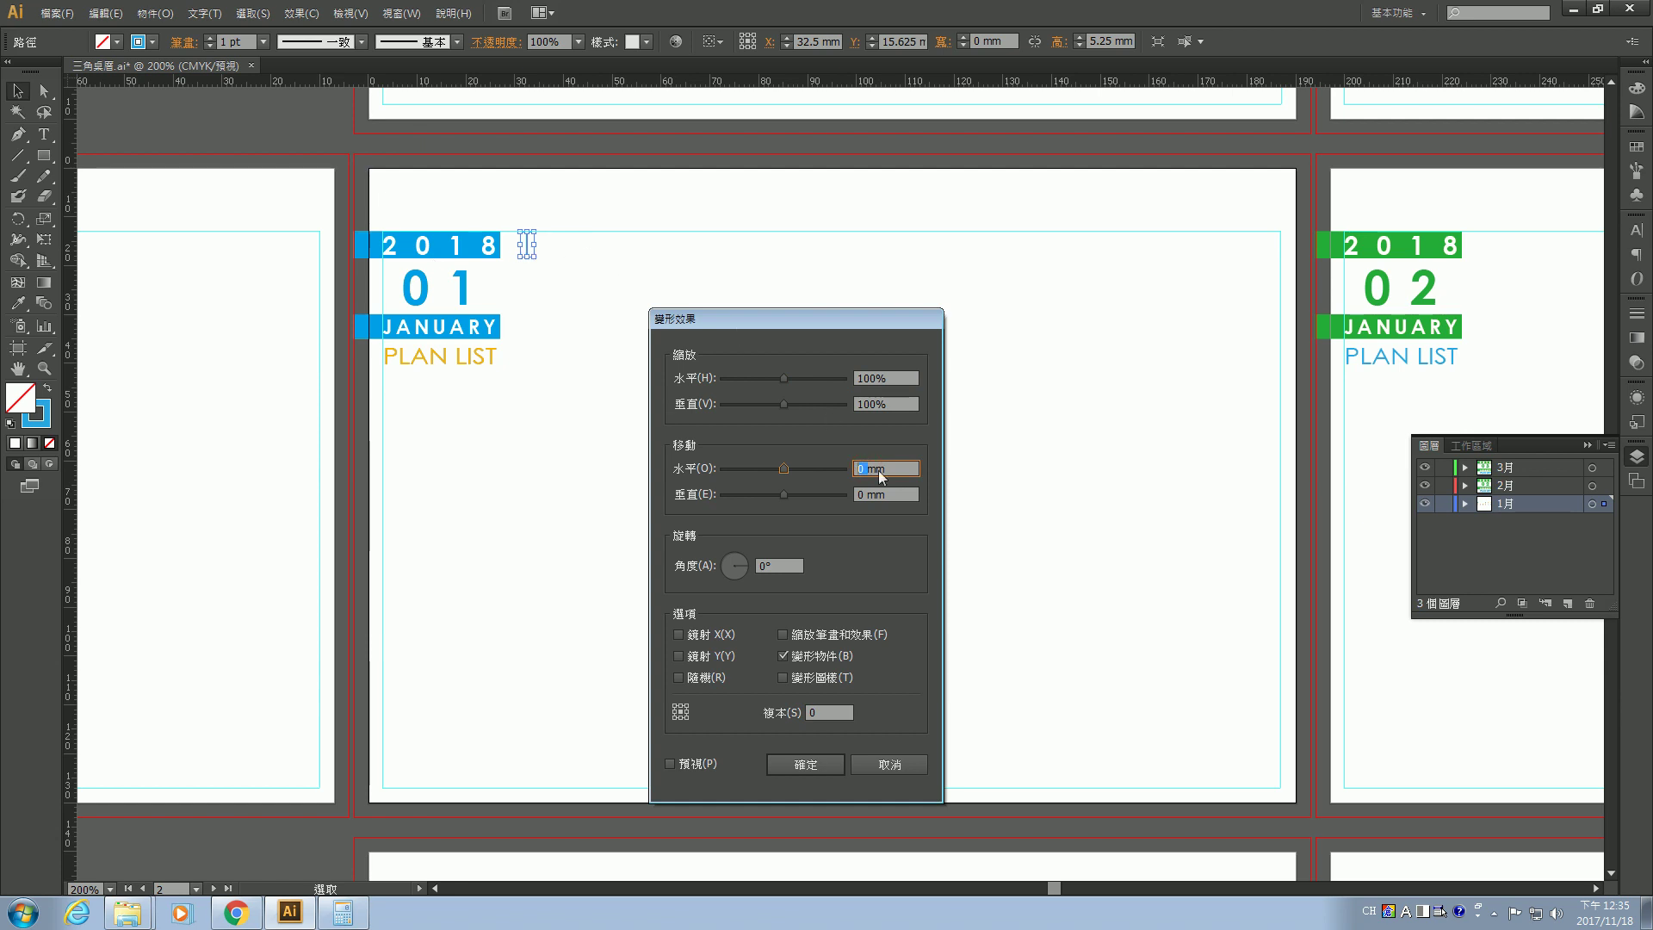
pyautogui.write('22')
pyautogui.click(824, 712)
pyautogui.write('7')
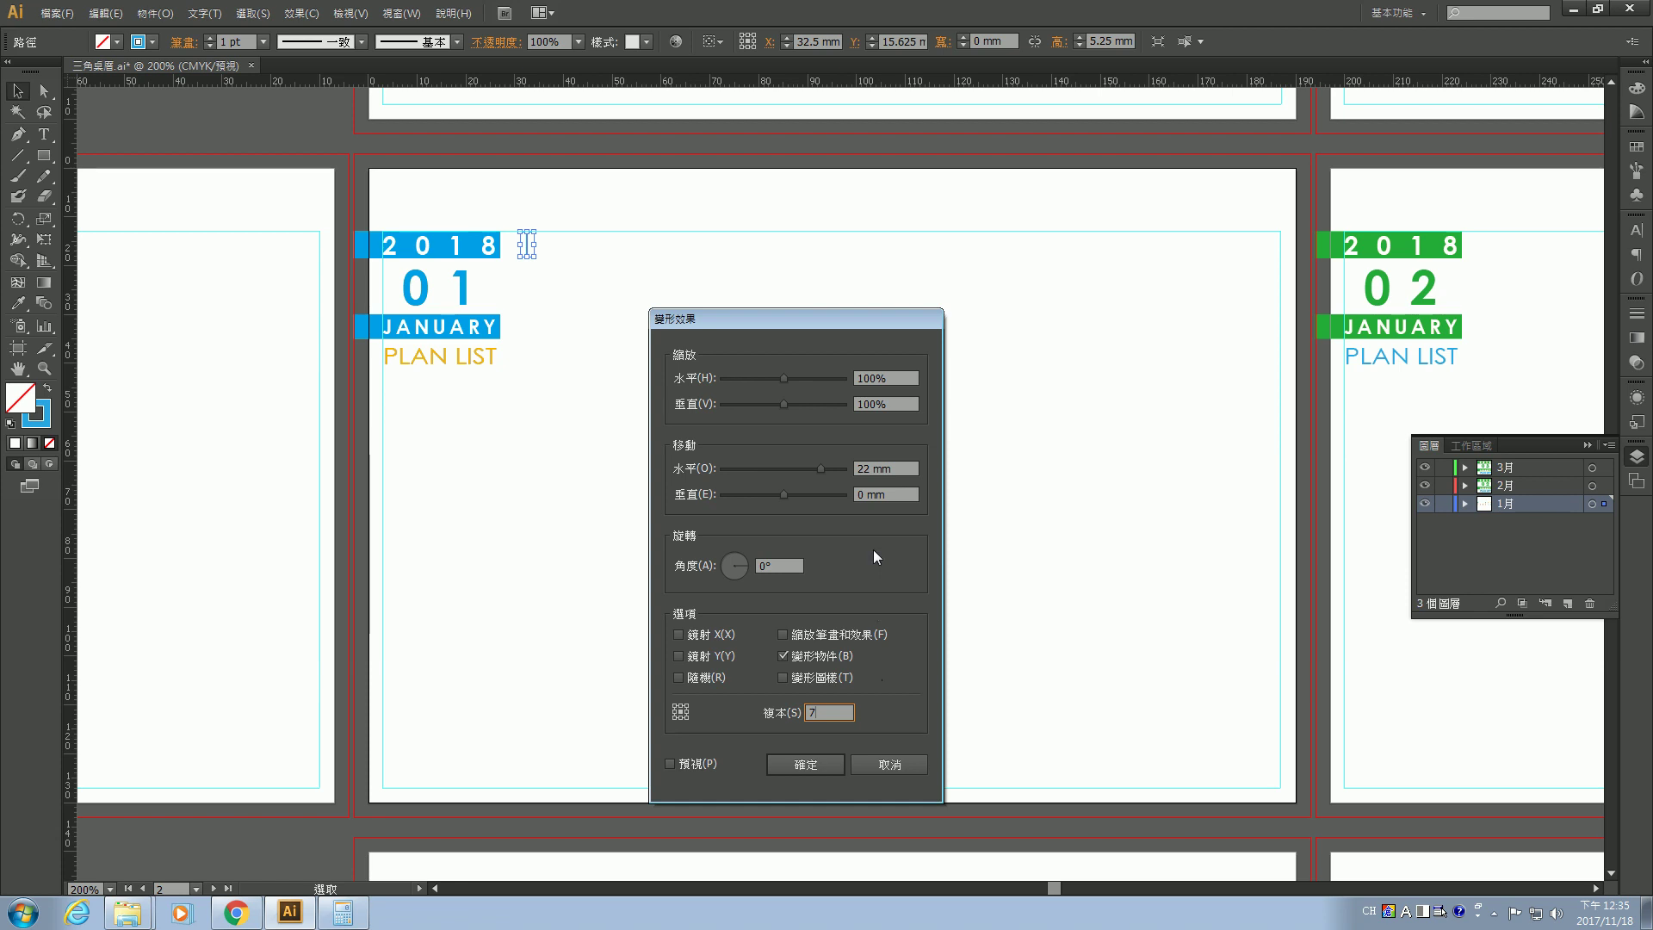
pyautogui.click(810, 764)
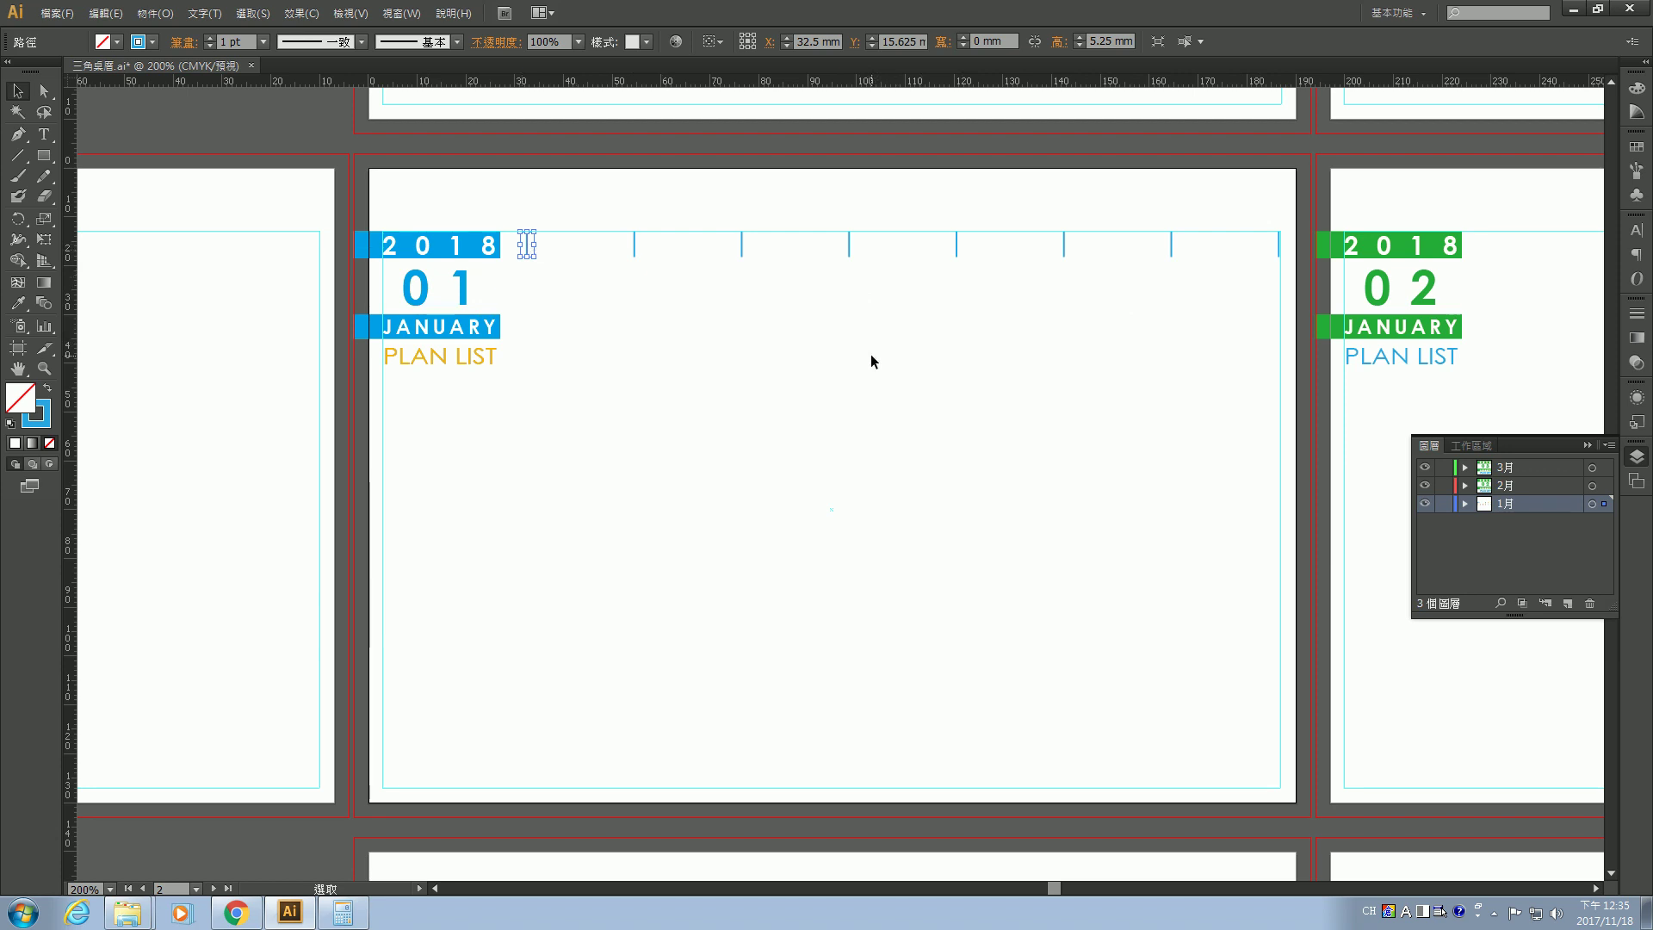
pyautogui.click(605, 199)
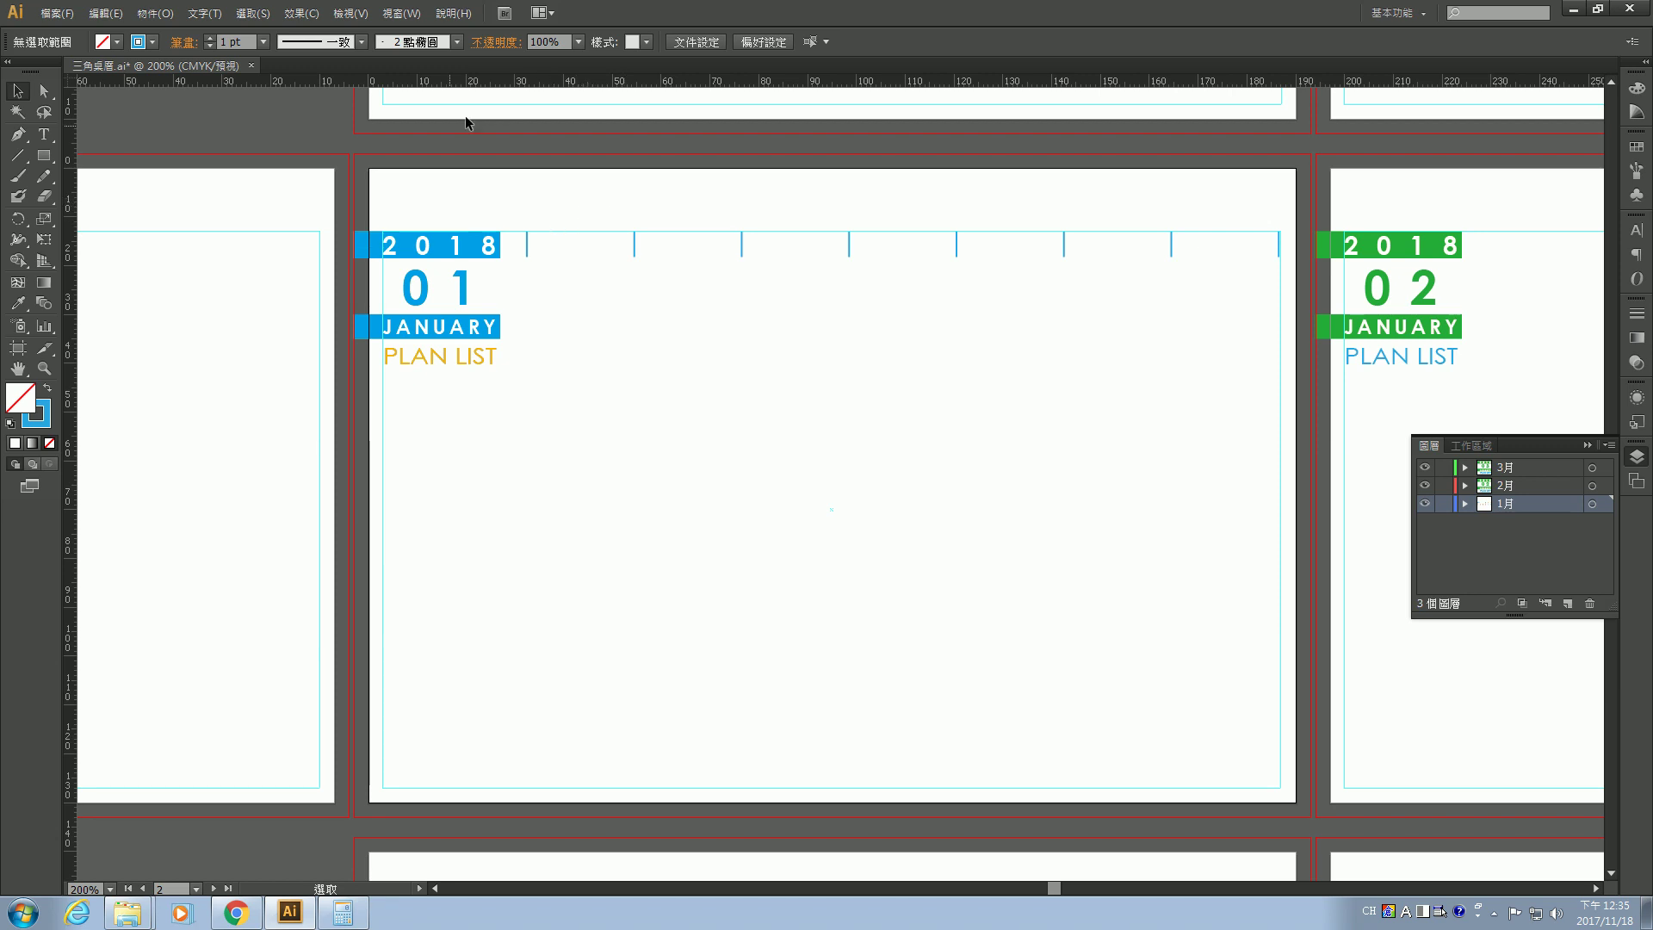
pyautogui.click(300, 13)
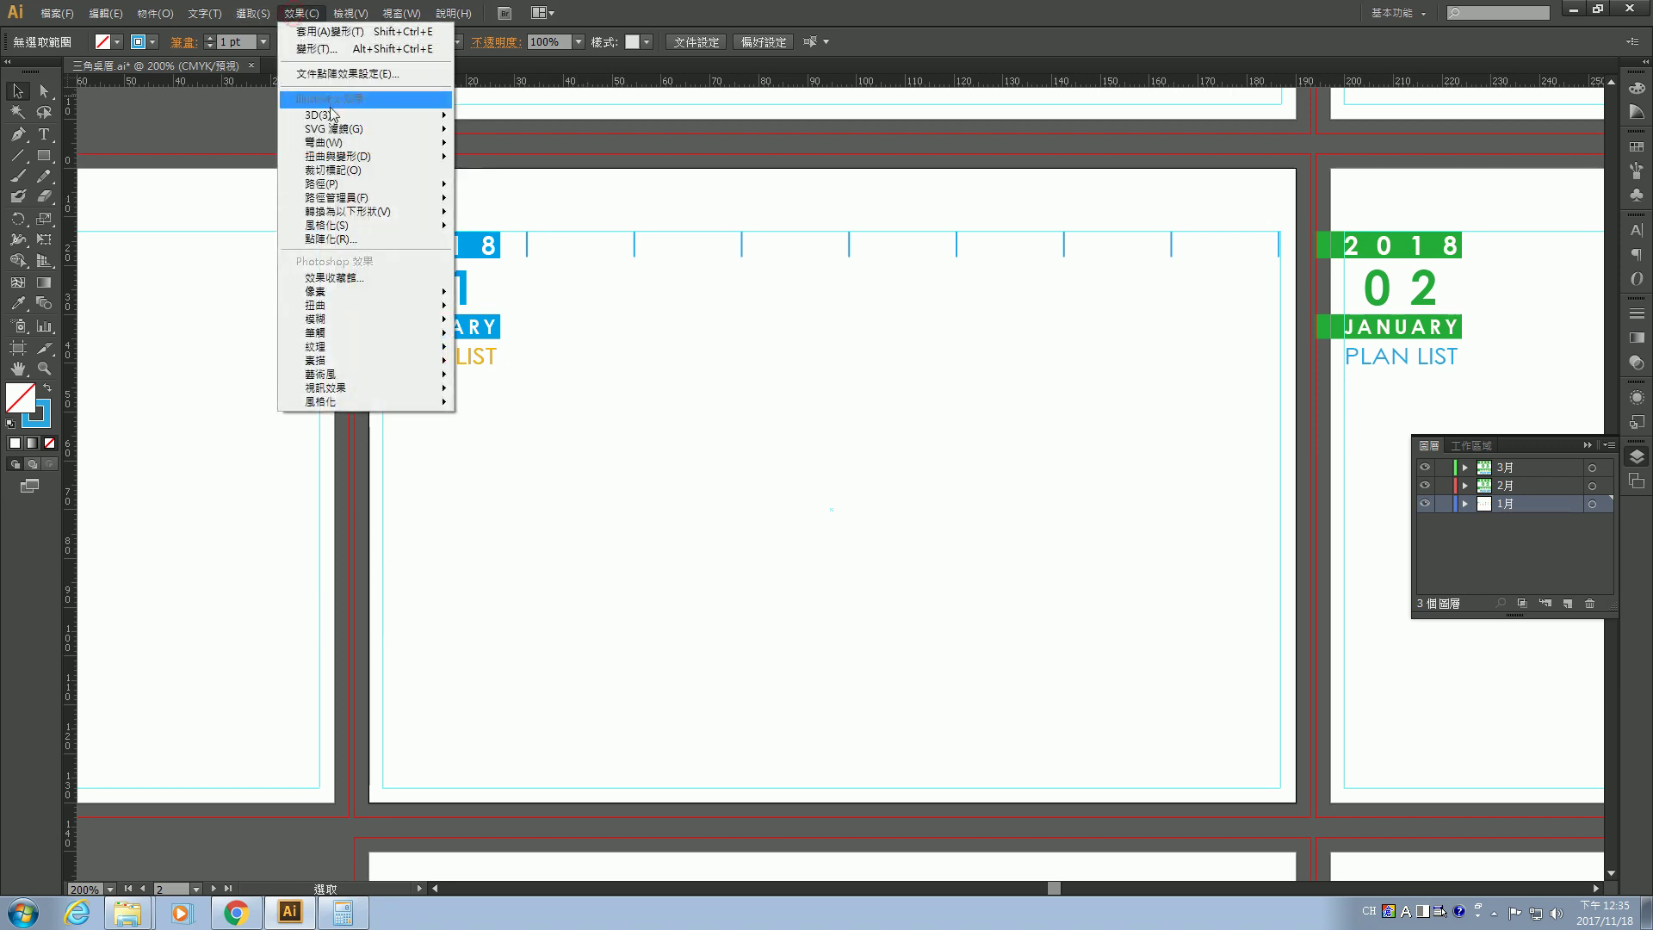
pyautogui.moveTo(350, 157)
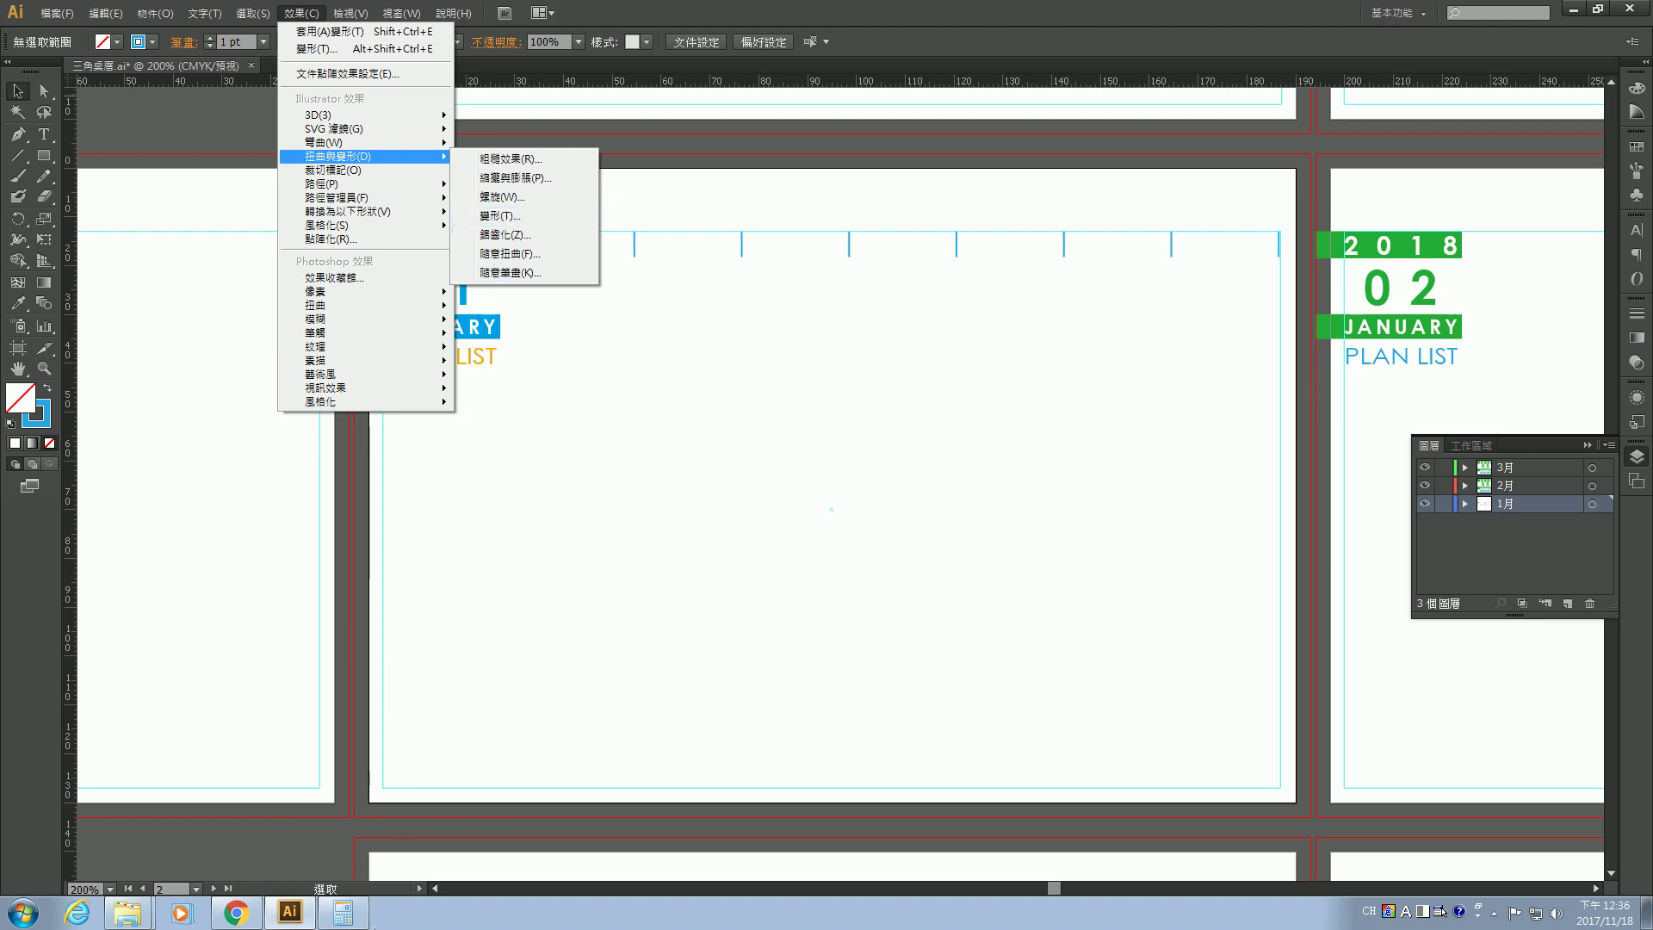
pyautogui.click(345, 914)
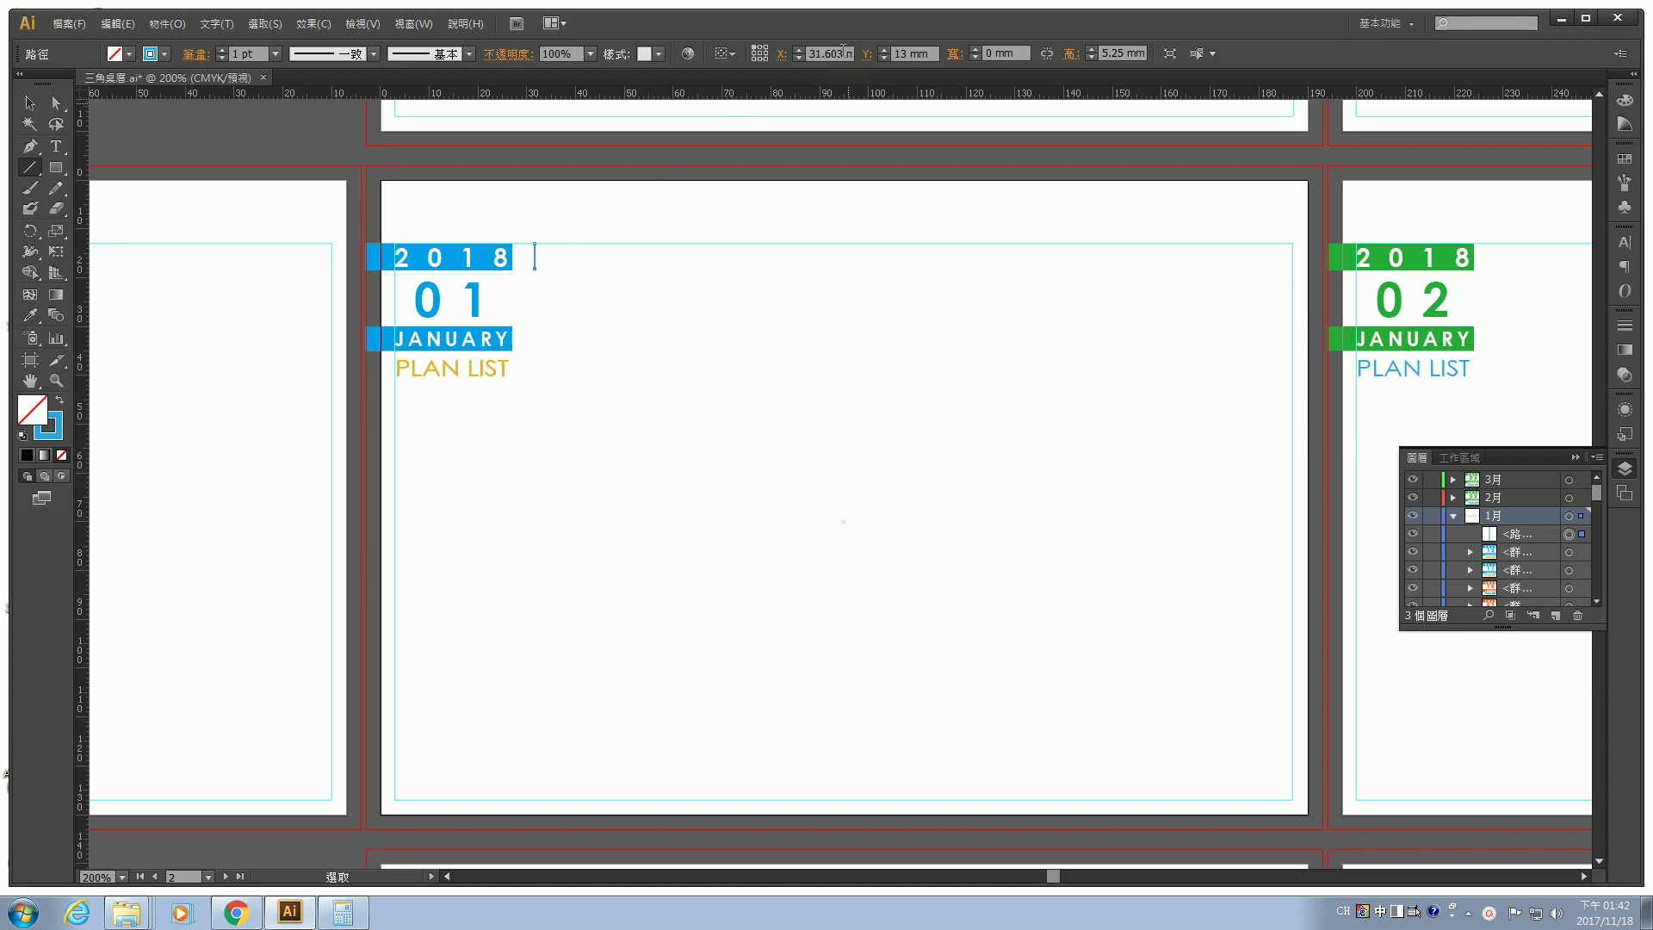
# Set the short vertical line's X position to 32.5 mm and its height to 6 mm.
pyautogui.click(843, 49)
pyautogui.write('2.5')
pyautogui.press('Return')
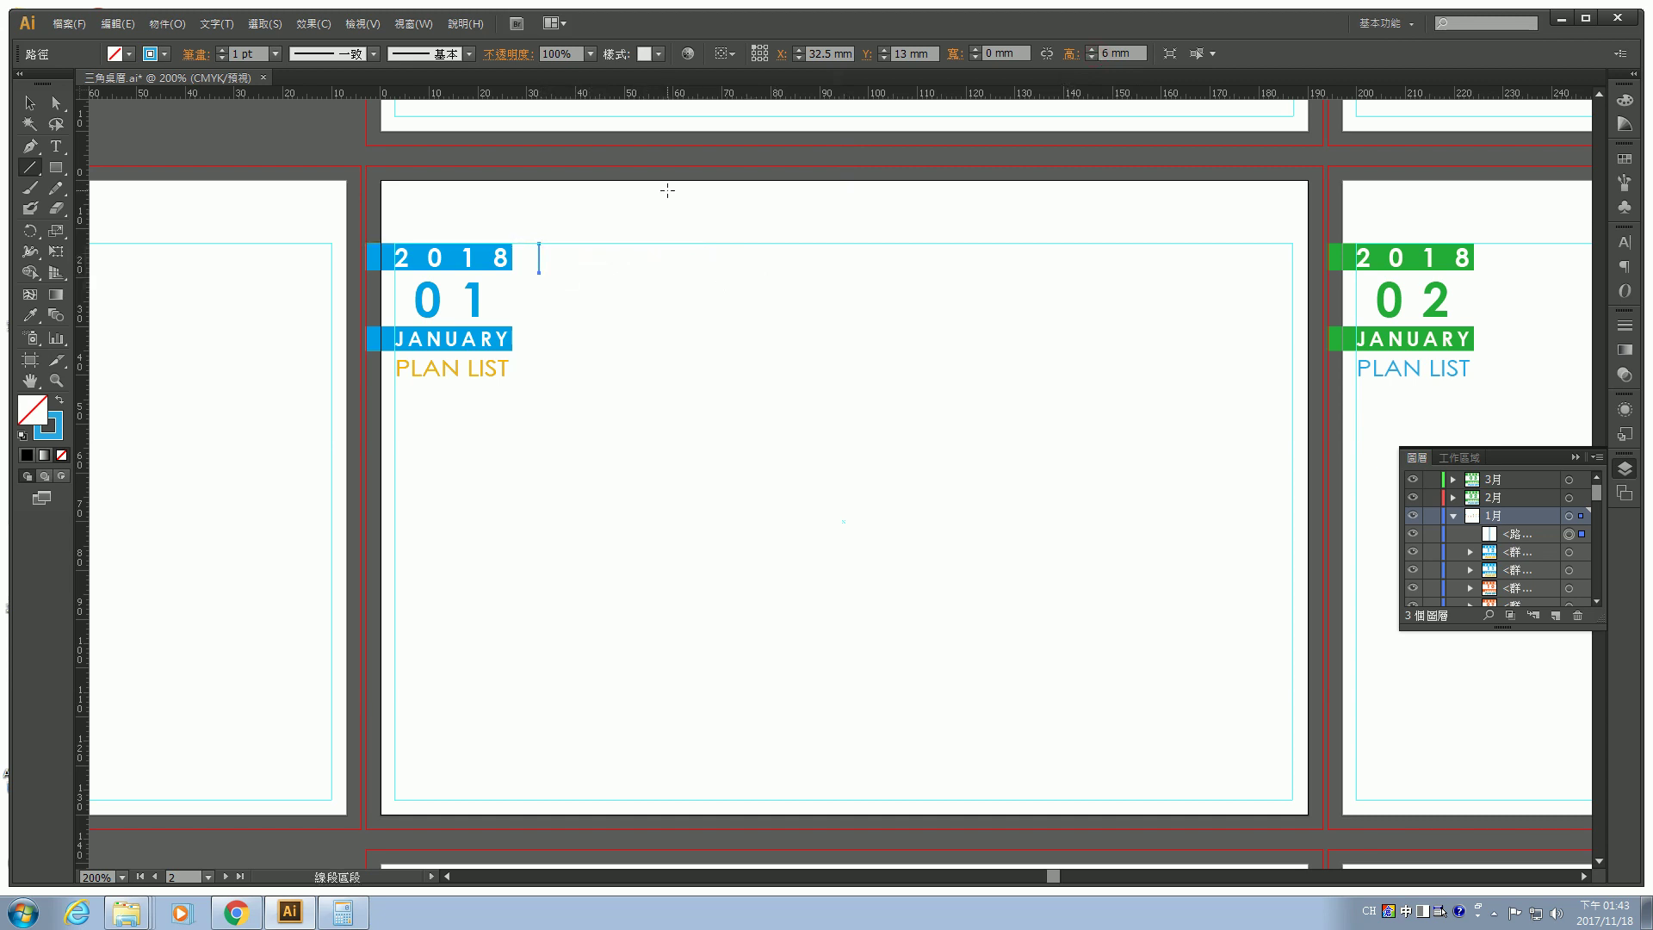
pyautogui.moveTo(539, 258); pyautogui.dragTo(1283, 263)
# Apply a Transform effect to the 6 mm vertical line with a 22 mm horizontal move and 7 copies.
pyautogui.click(312, 26)
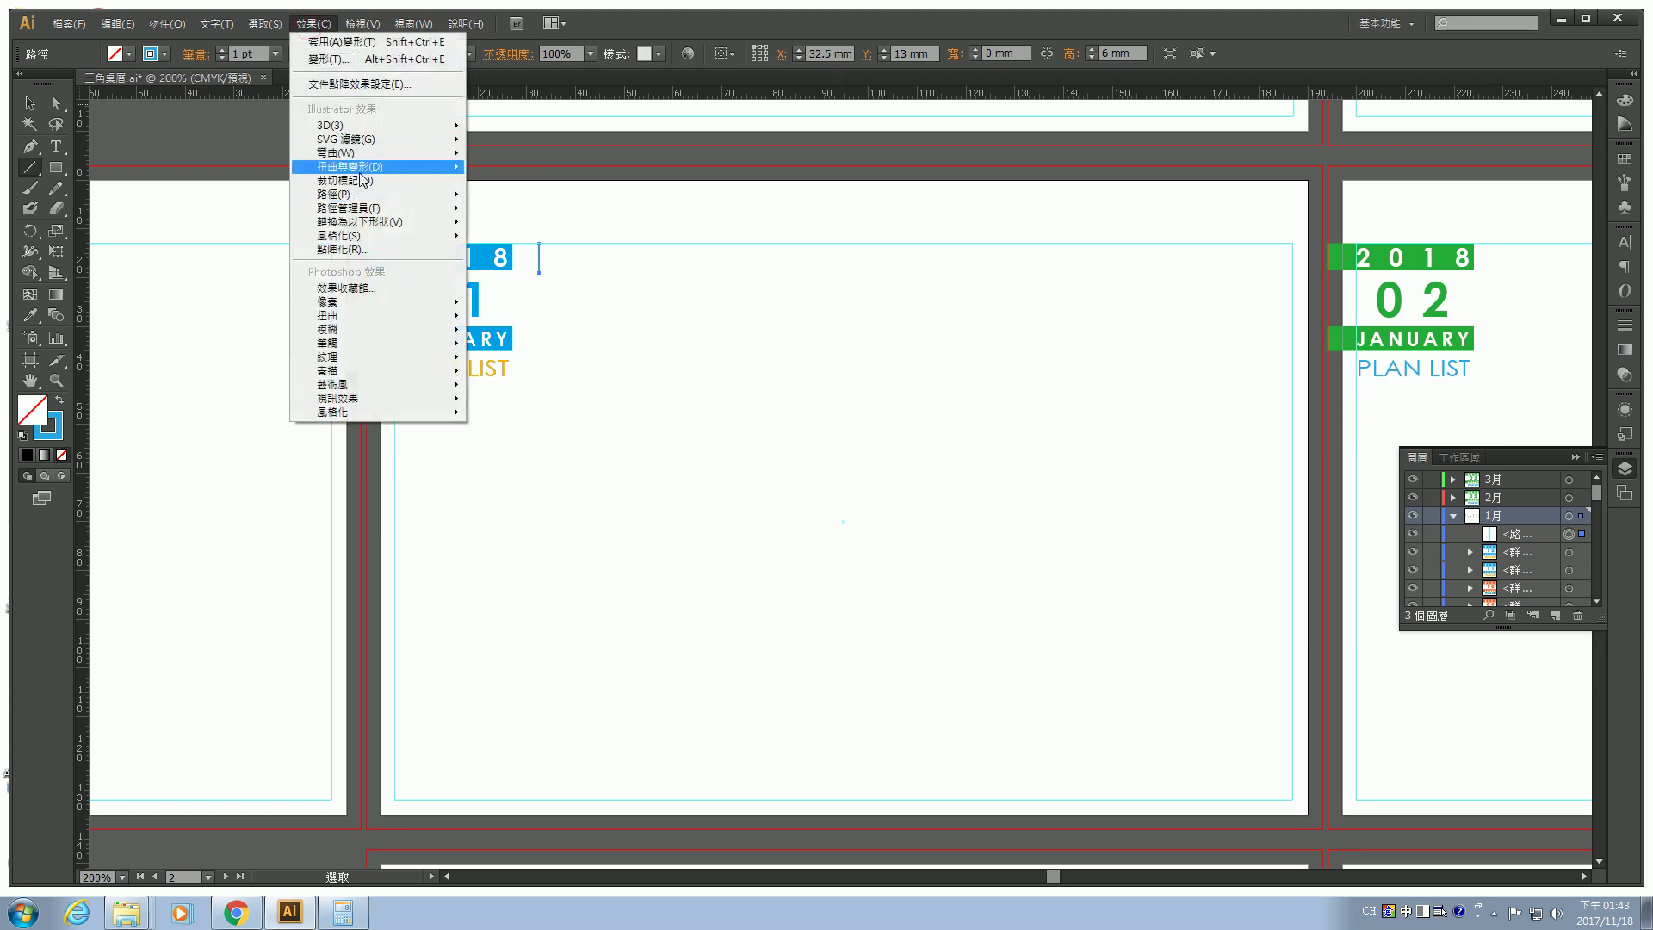
pyautogui.moveTo(360, 172)
pyautogui.click(526, 227)
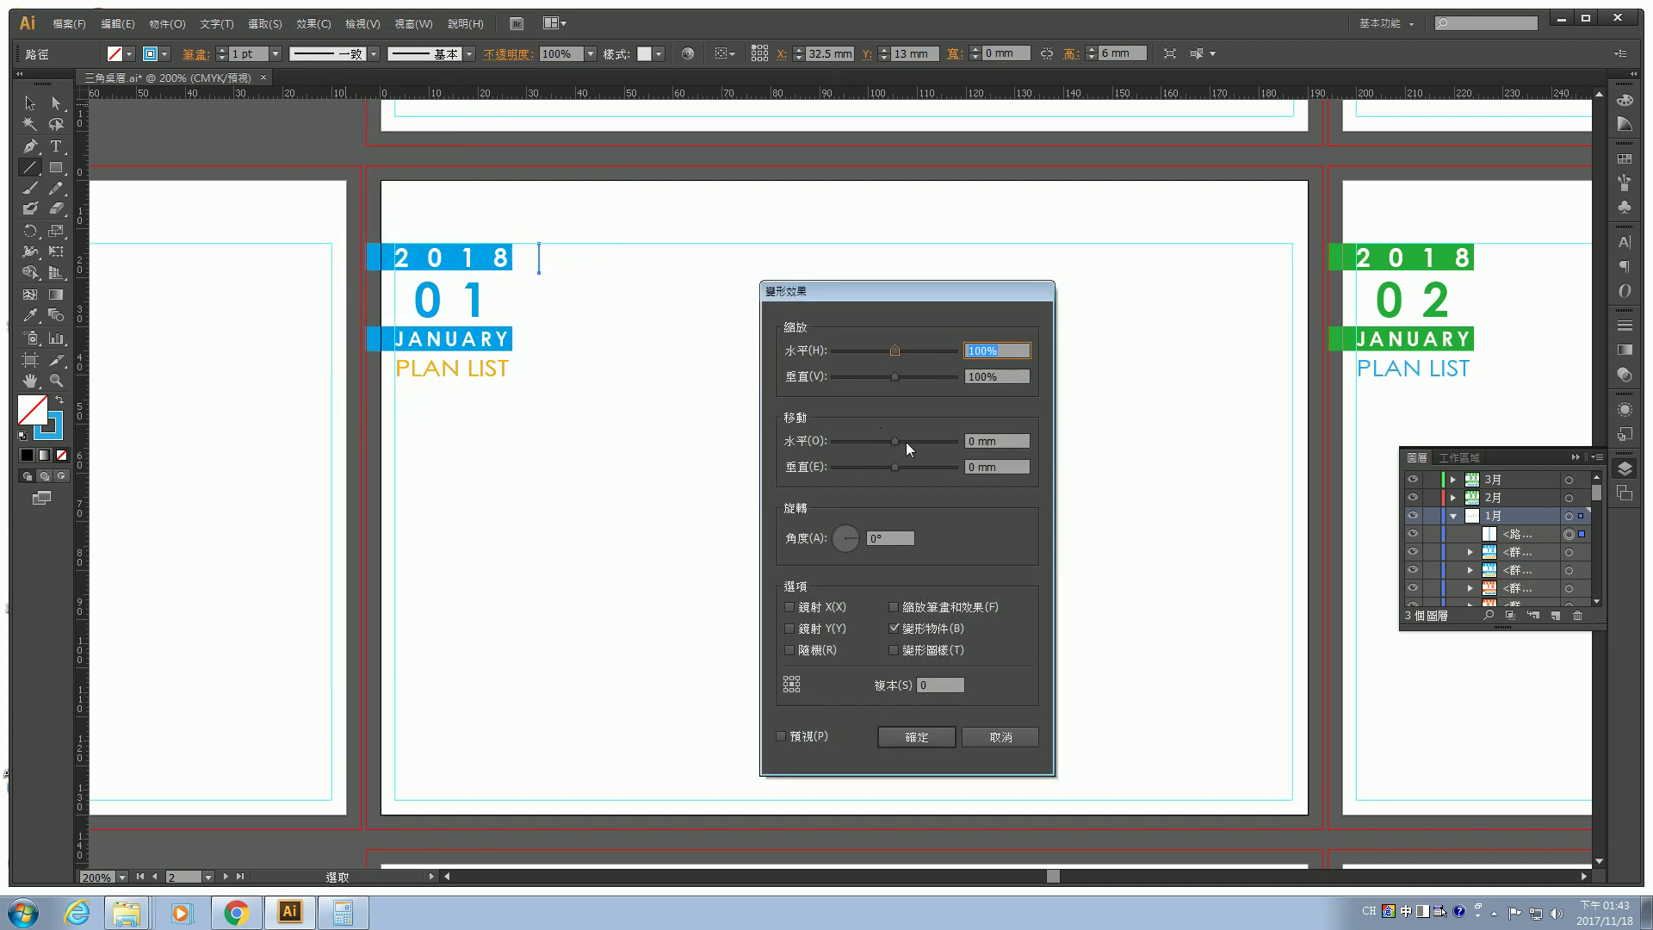
pyautogui.doubleClick(970, 441)
pyautogui.write('22')
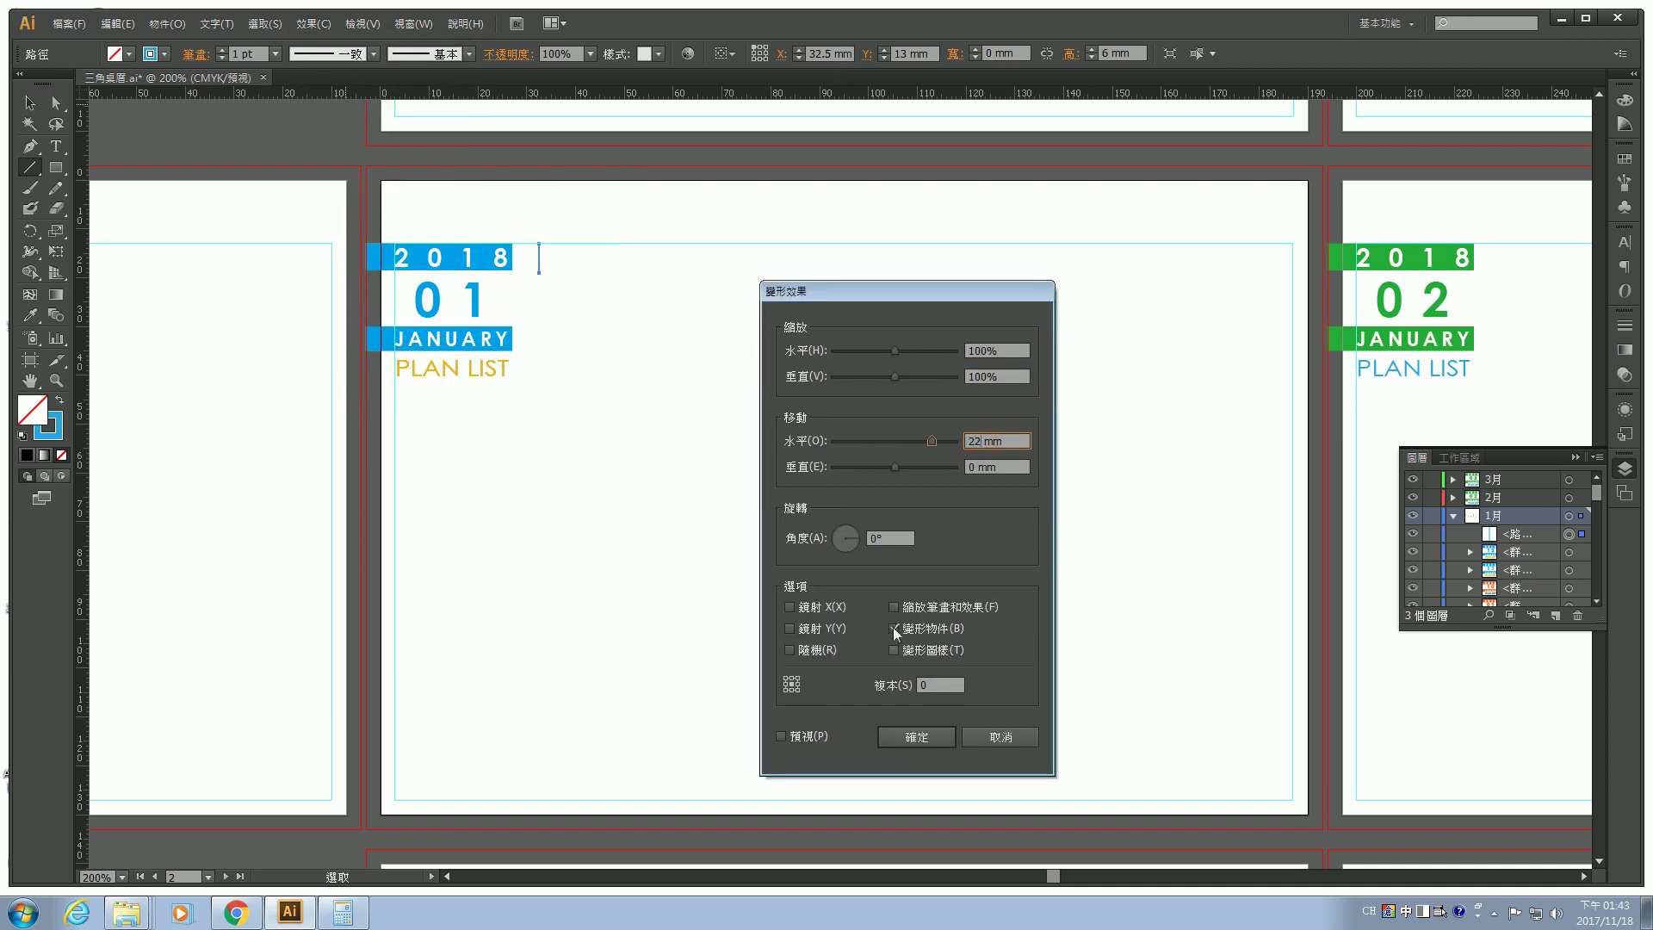
pyautogui.doubleClick(928, 683)
pyautogui.write('7')
pyautogui.press('Return')
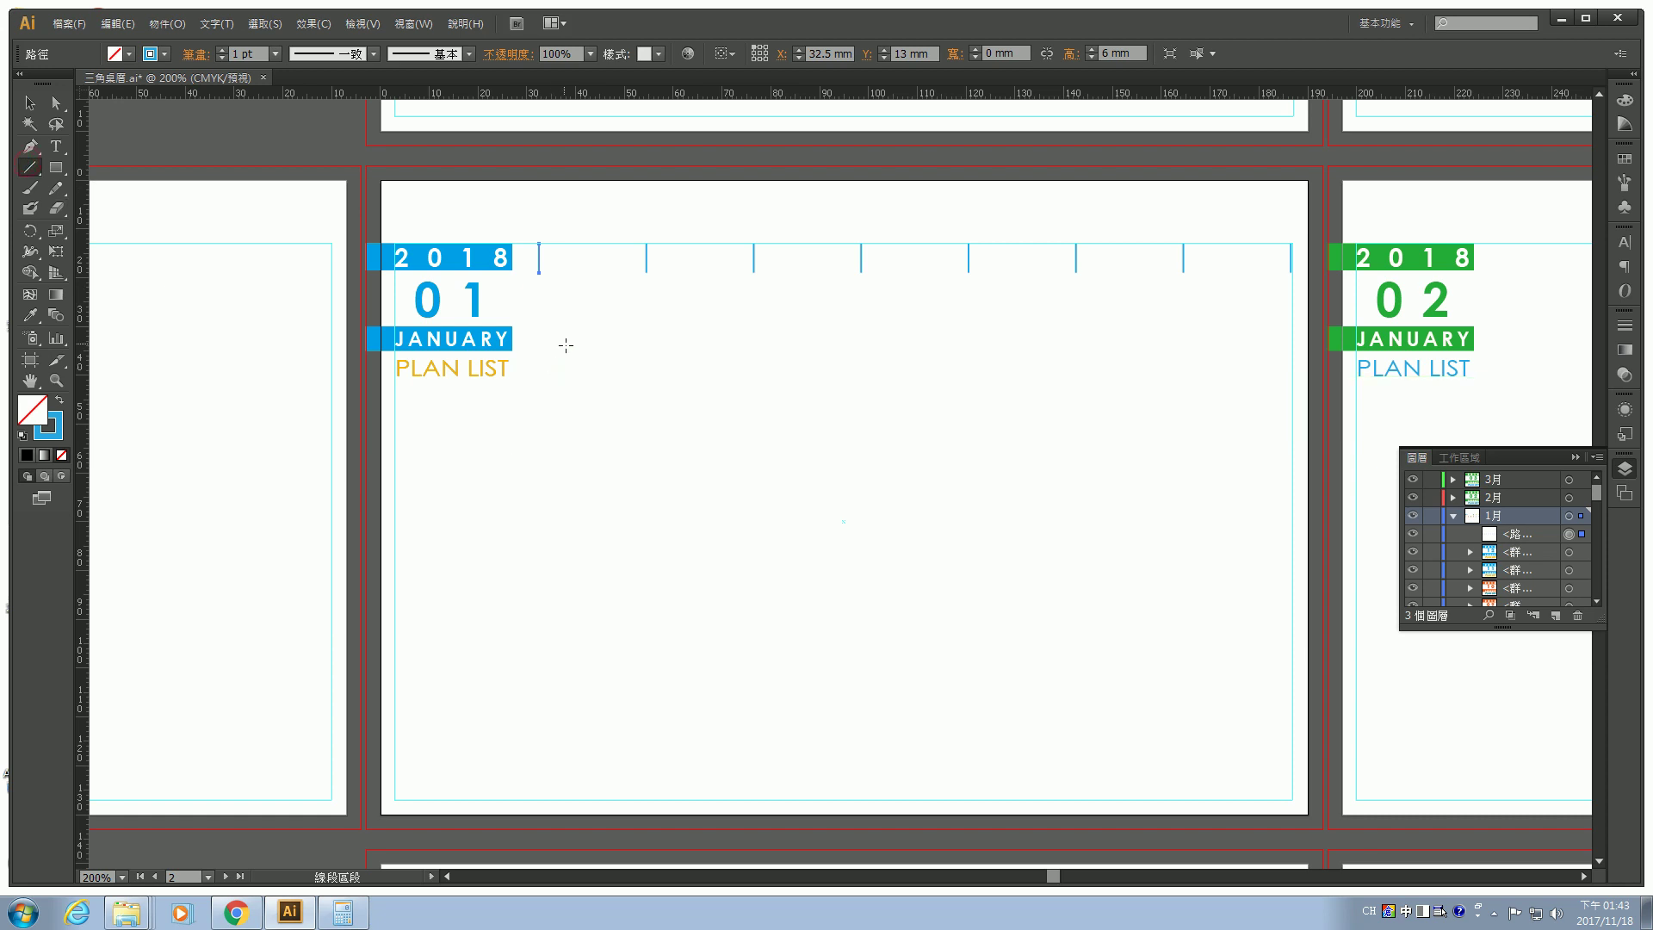
# Draw a 105 mm line at 270° from the lower end of the first short divider and set its height to 108 mm.
pyautogui.click(539, 272)
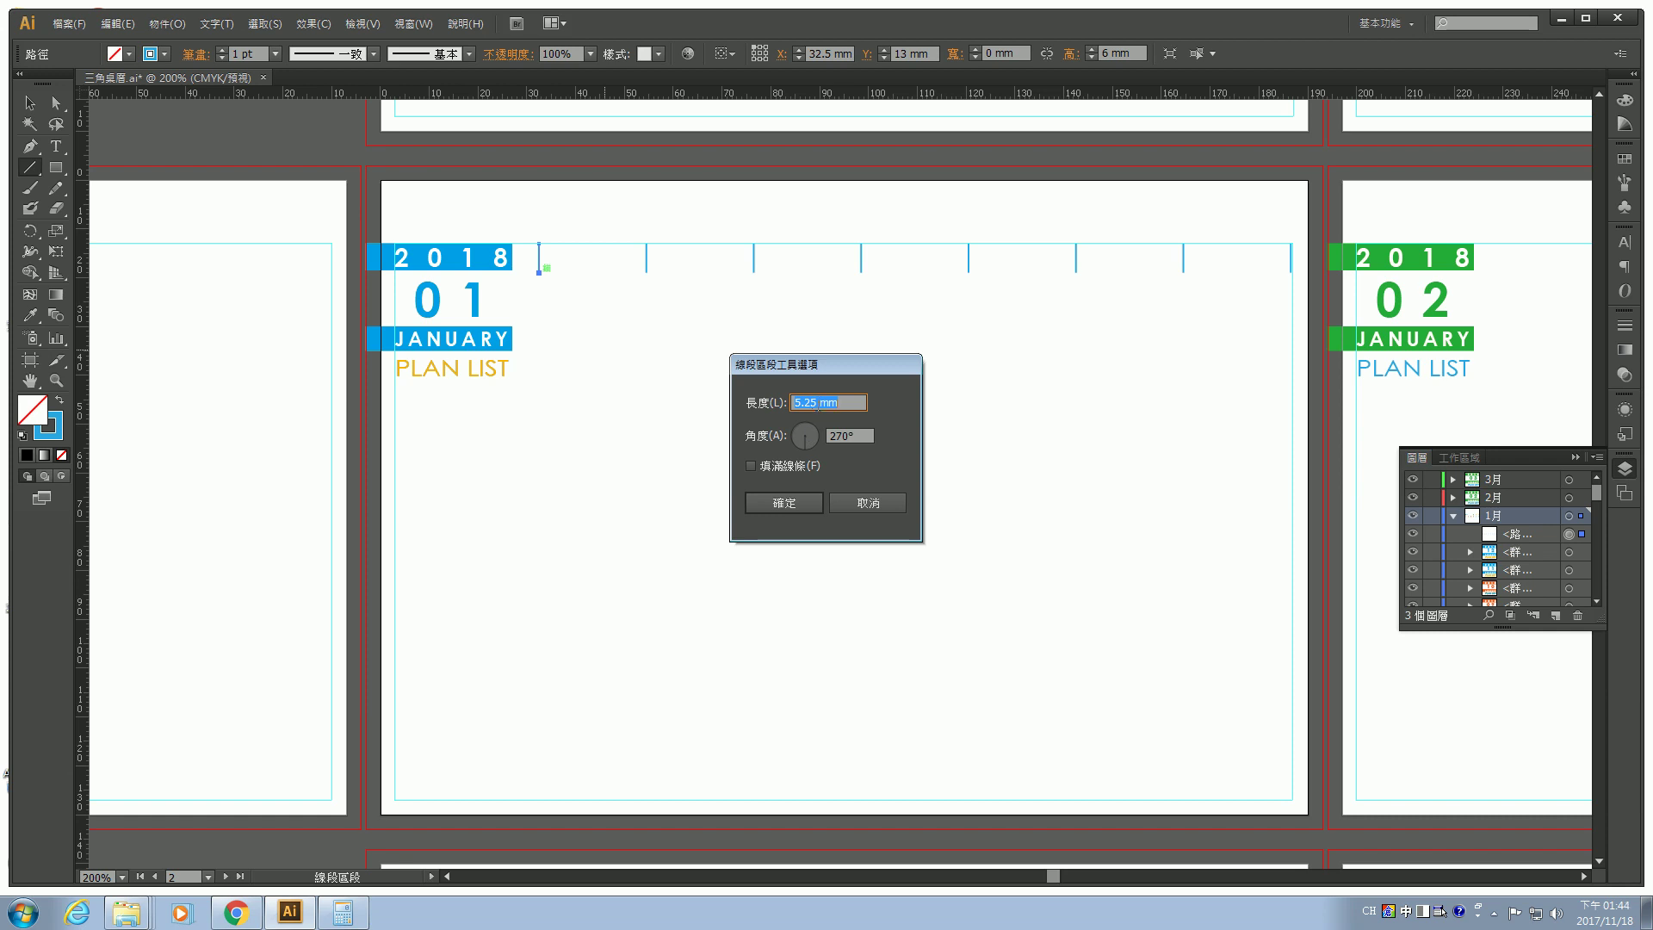
pyautogui.click(816, 403)
pyautogui.doubleClick(816, 403)
pyautogui.click(780, 502)
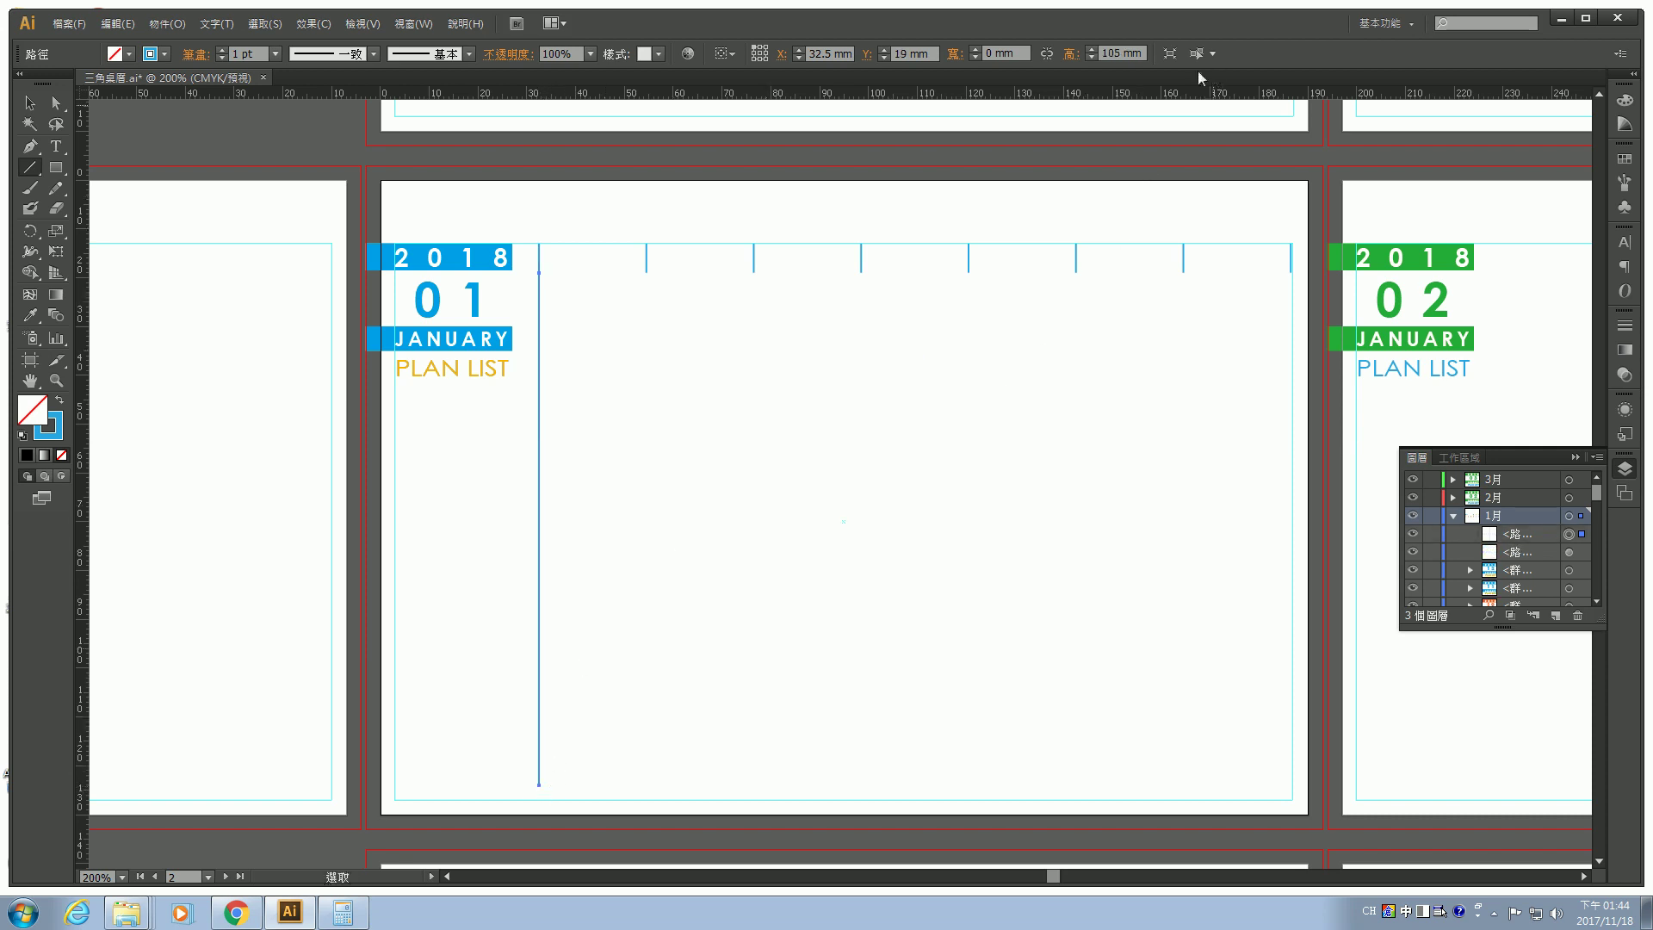
pyautogui.click(1091, 49)
pyautogui.click(1090, 49)
pyautogui.click(1091, 49)
# Apply a Transform effect to the 108 mm vertical line with a 22 mm horizontal move and 7 copies.
pyautogui.click(362, 31)
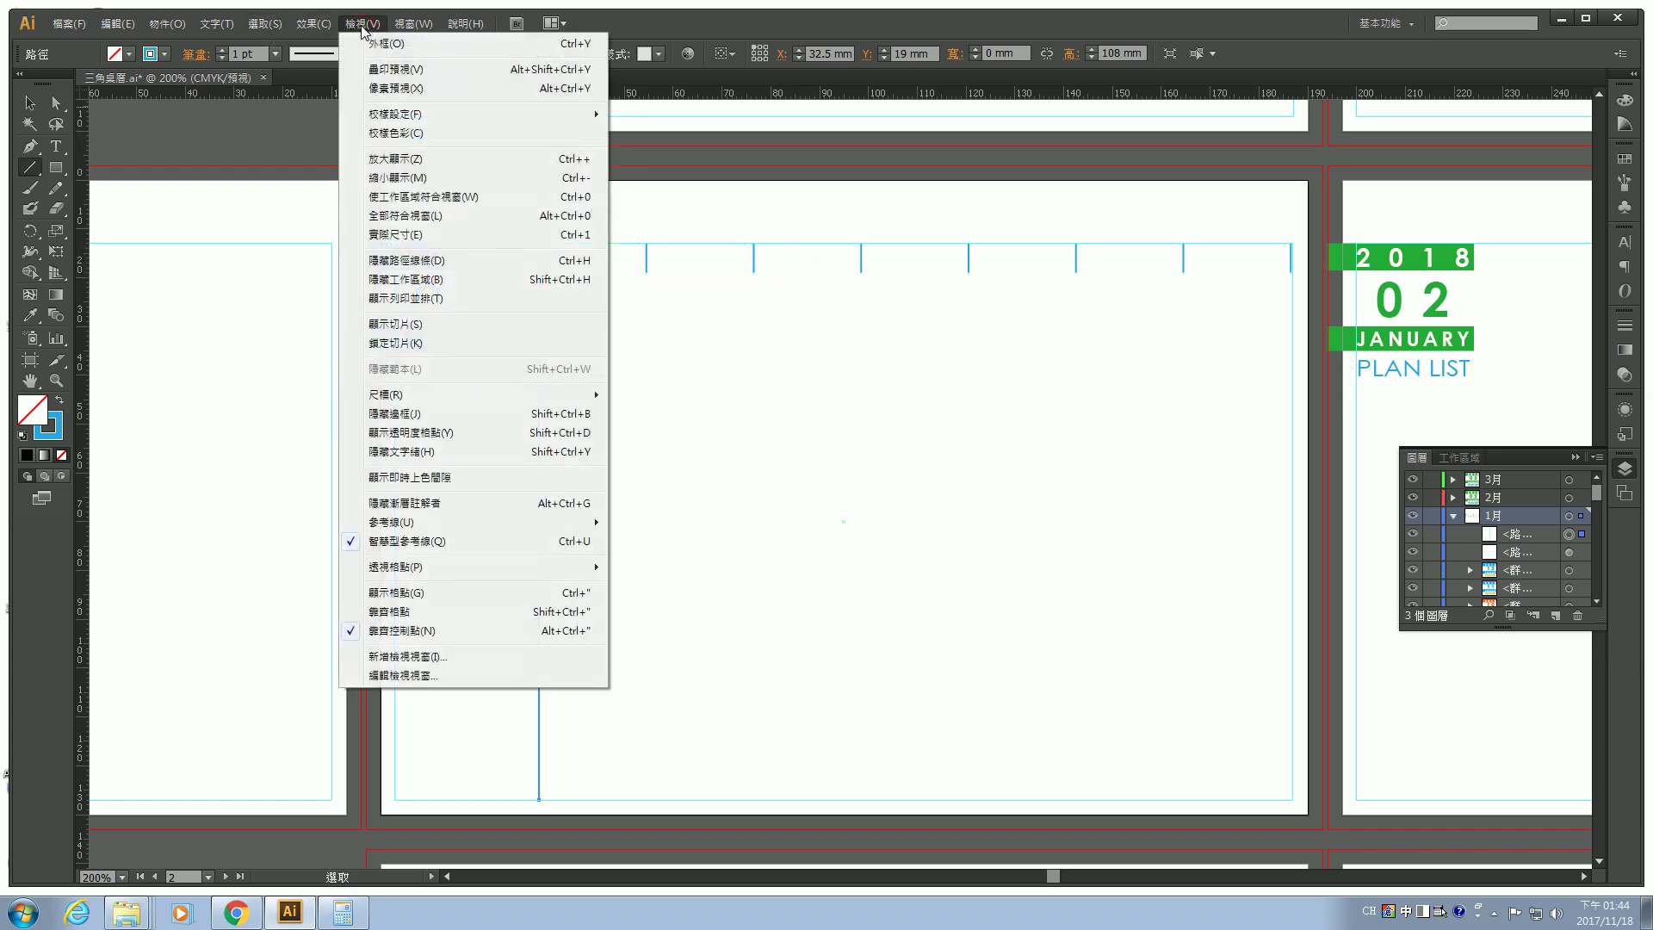
pyautogui.moveTo(302, 28)
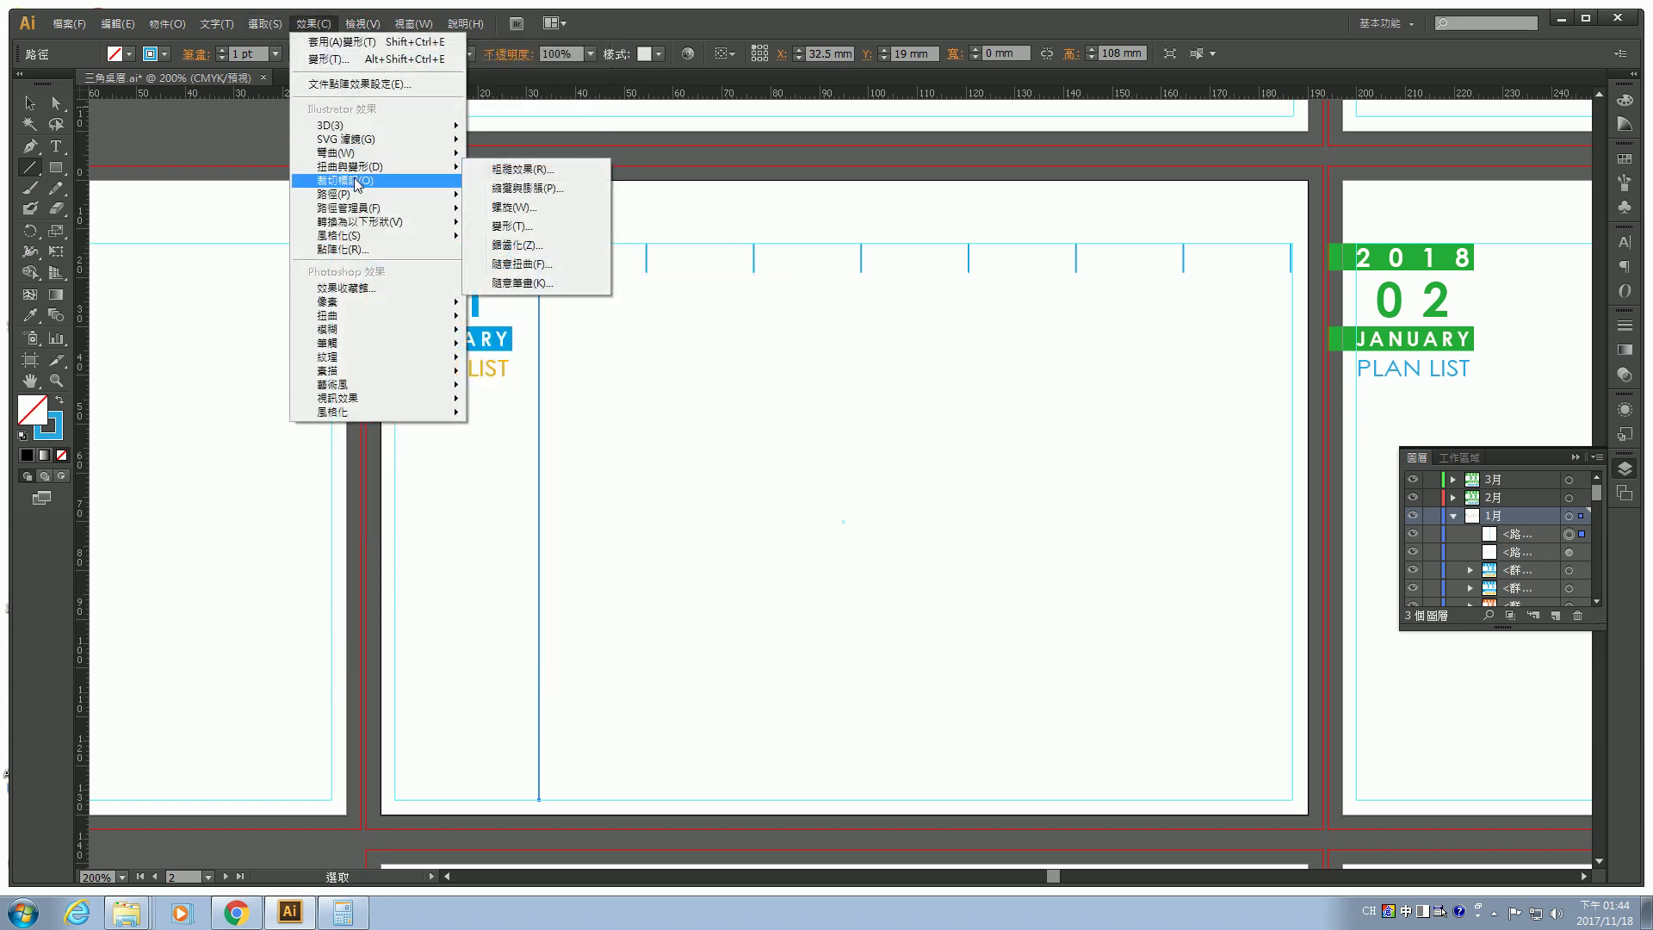
pyautogui.moveTo(355, 168)
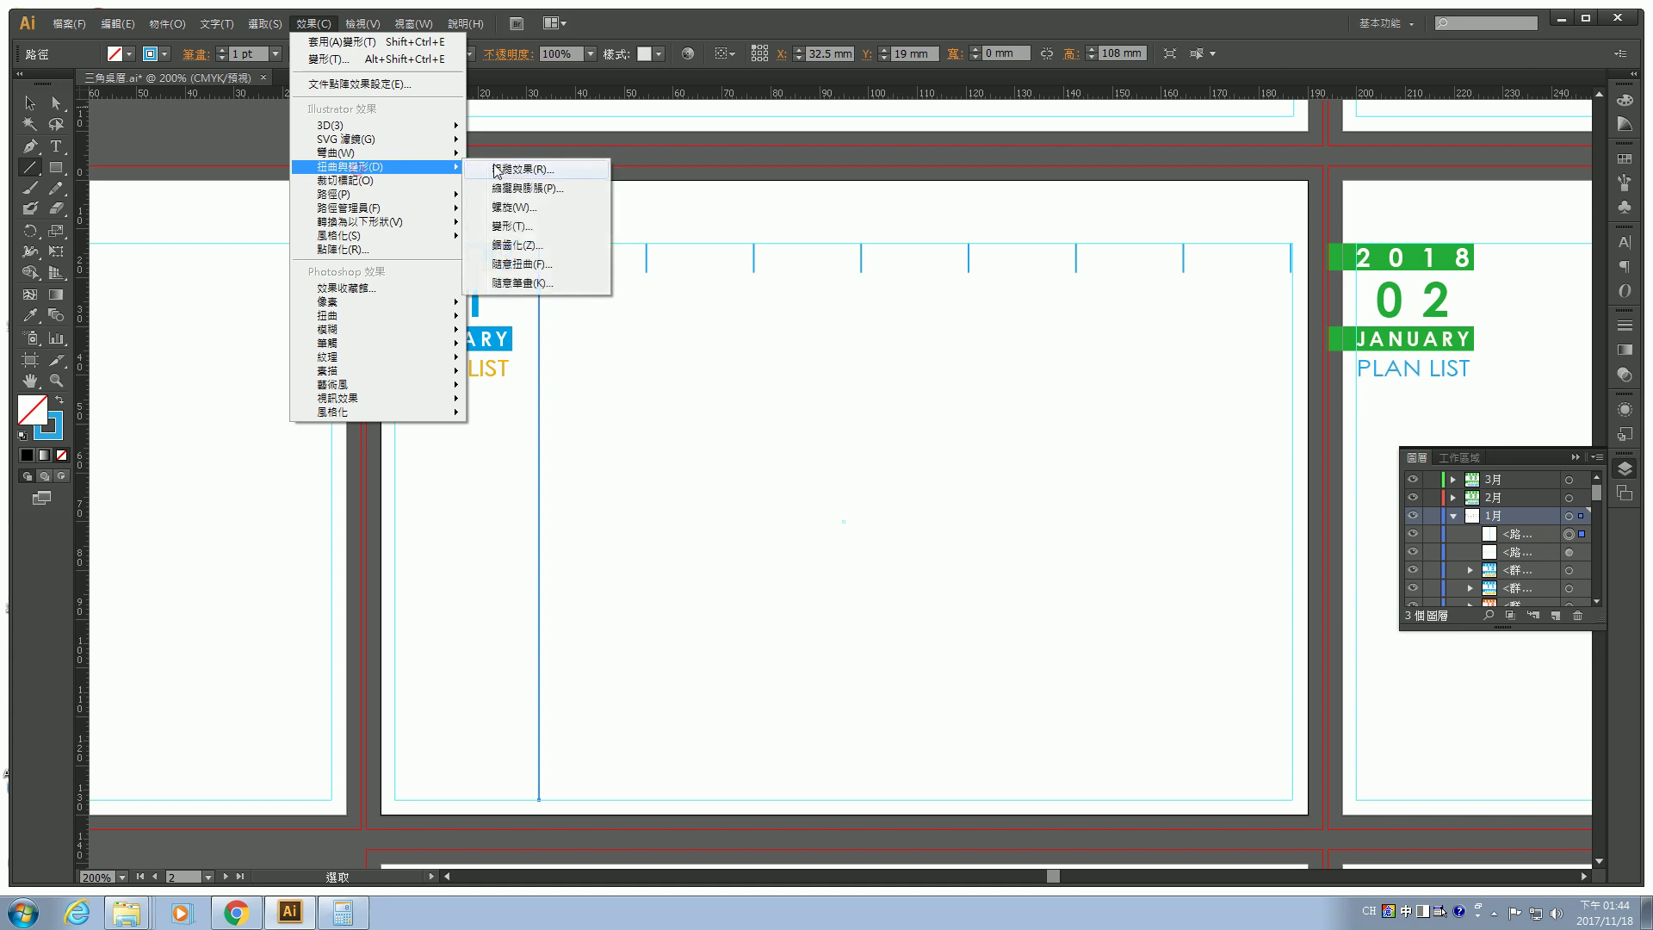
pyautogui.click(522, 224)
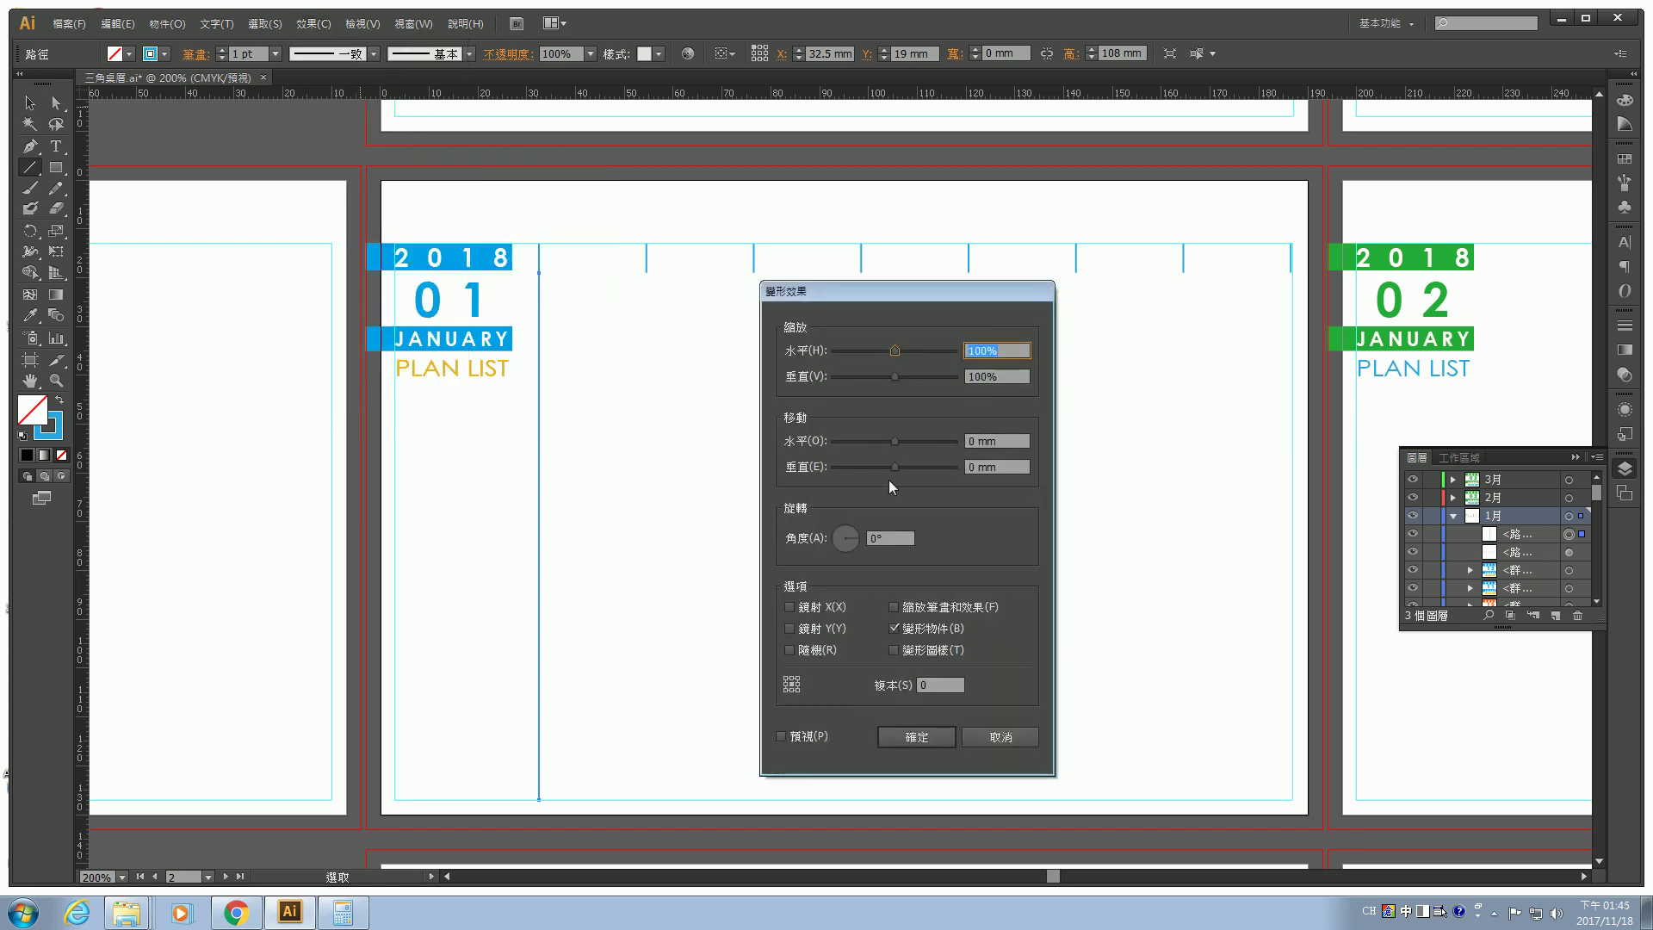
pyautogui.doubleClick(974, 444)
pyautogui.write('22')
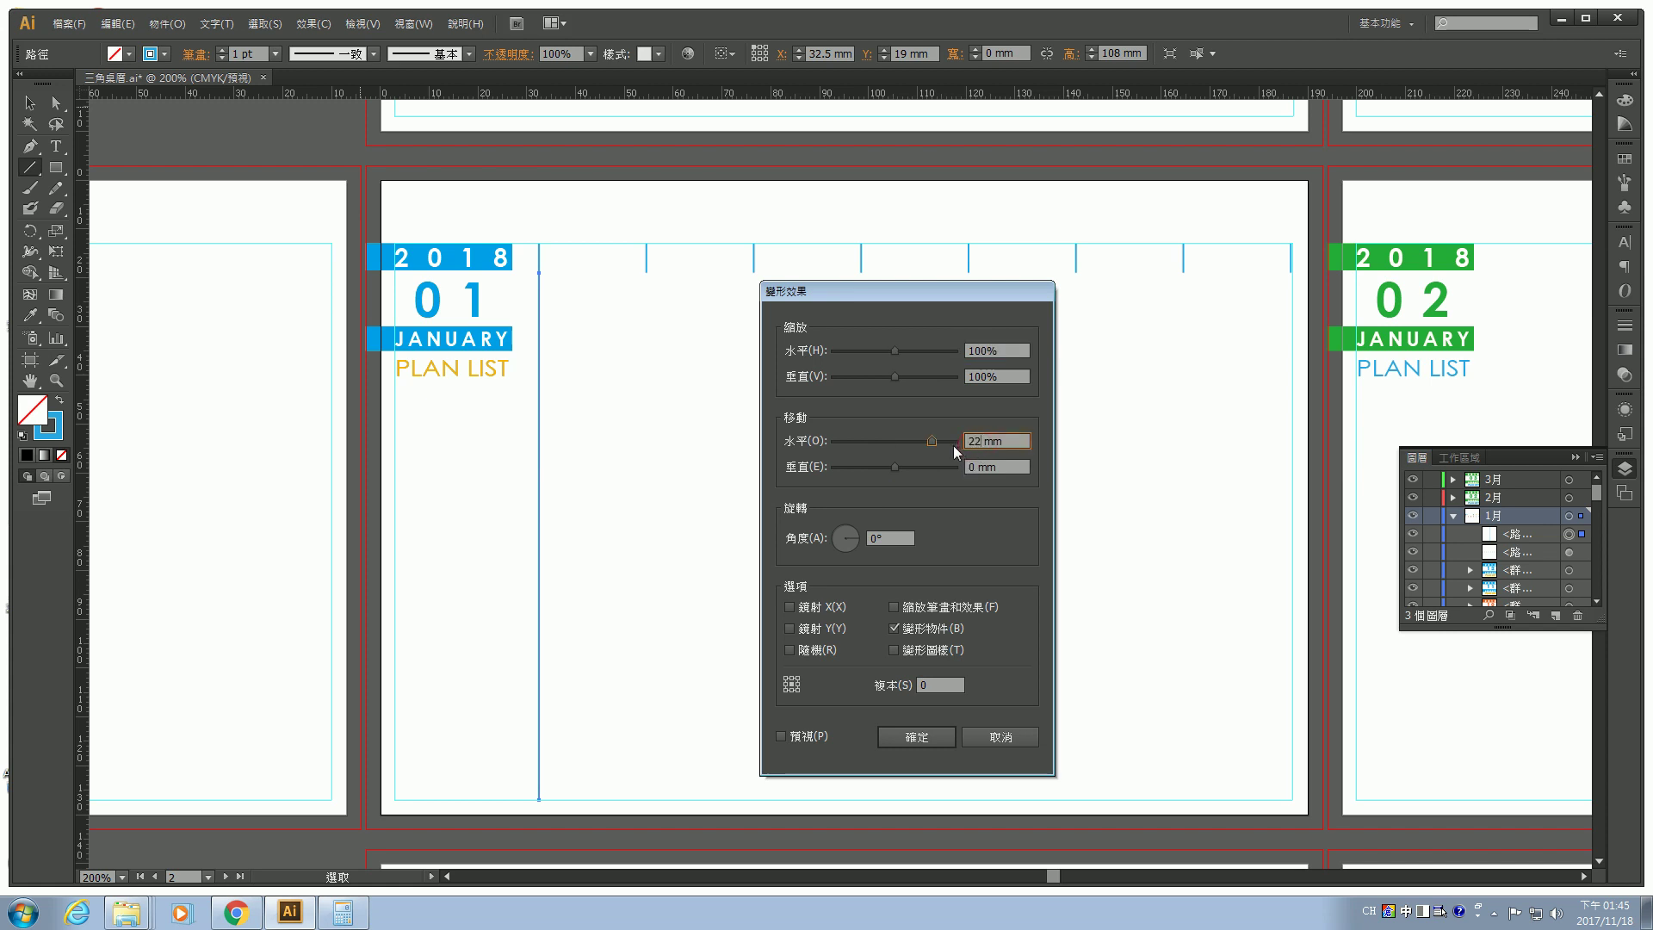
pyautogui.doubleClick(932, 685)
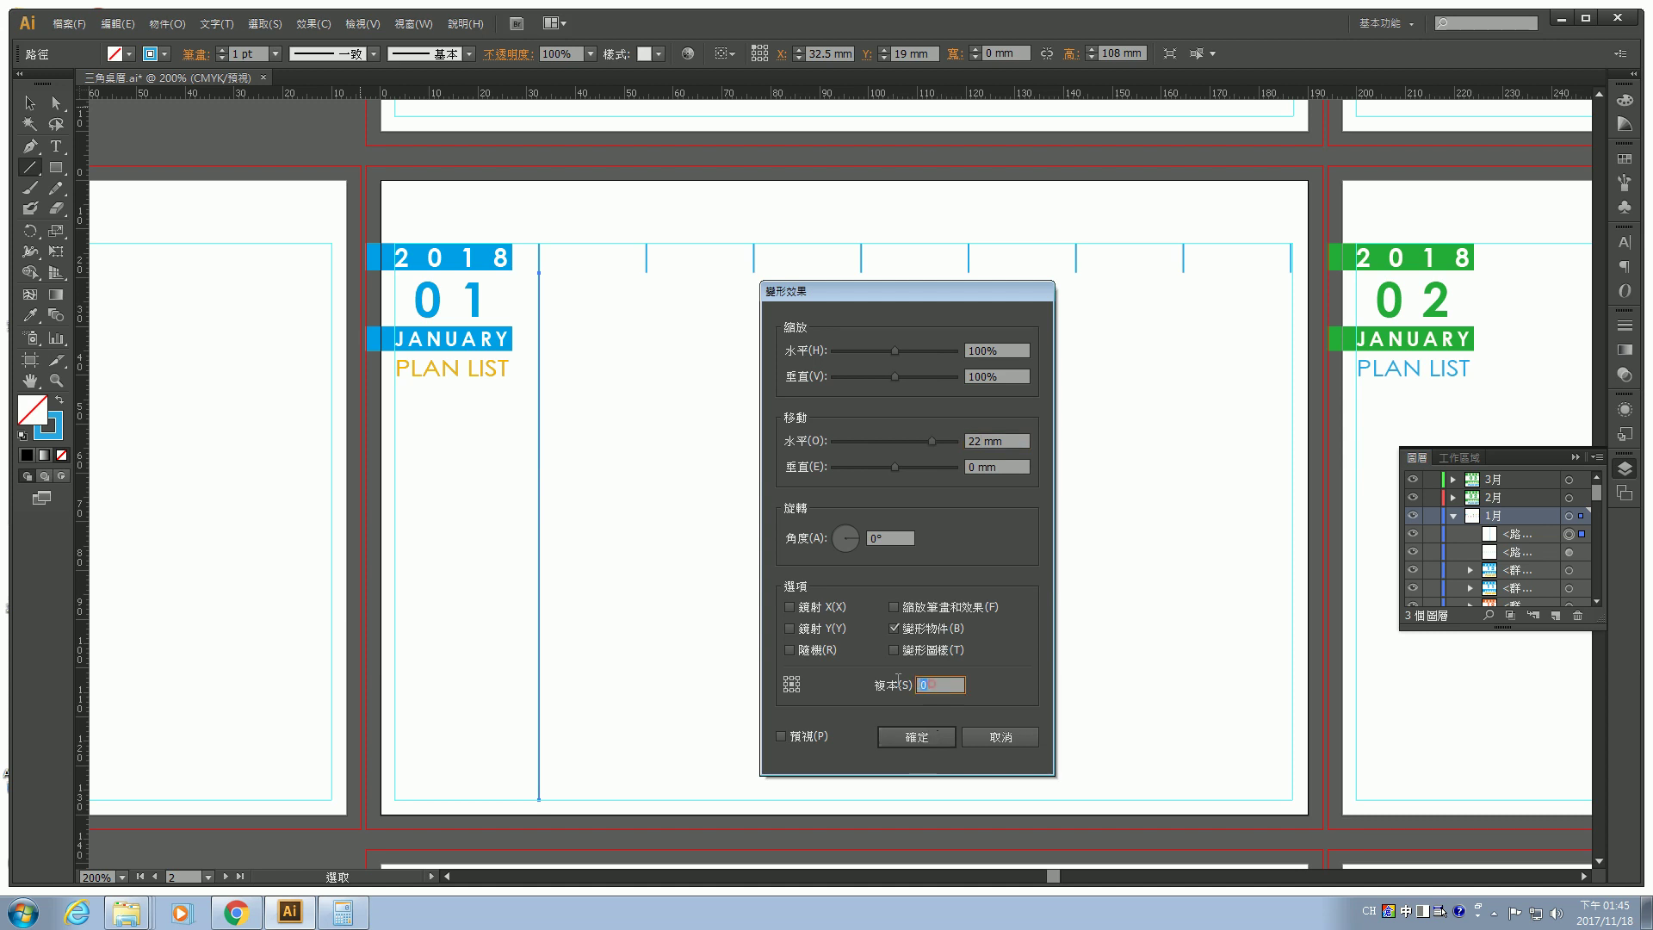
pyautogui.click(914, 736)
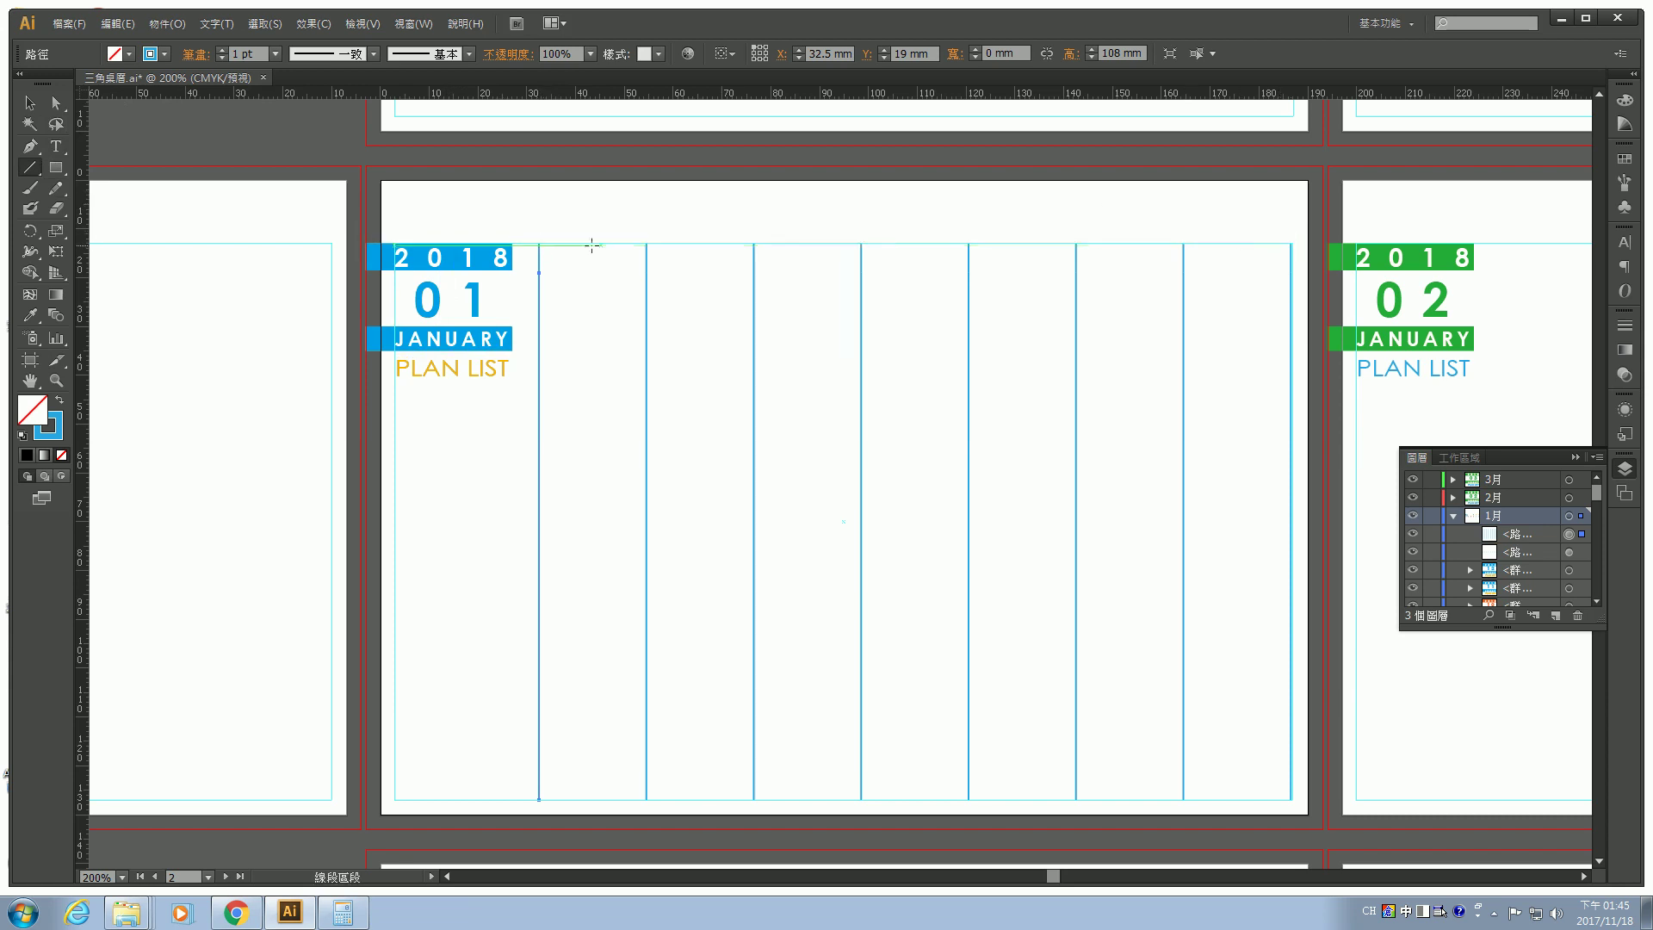
# Draw two 154 mm horizontal lines at 0°, one from the upper end and one from the lower end of the first short divider.
pyautogui.click(539, 243)
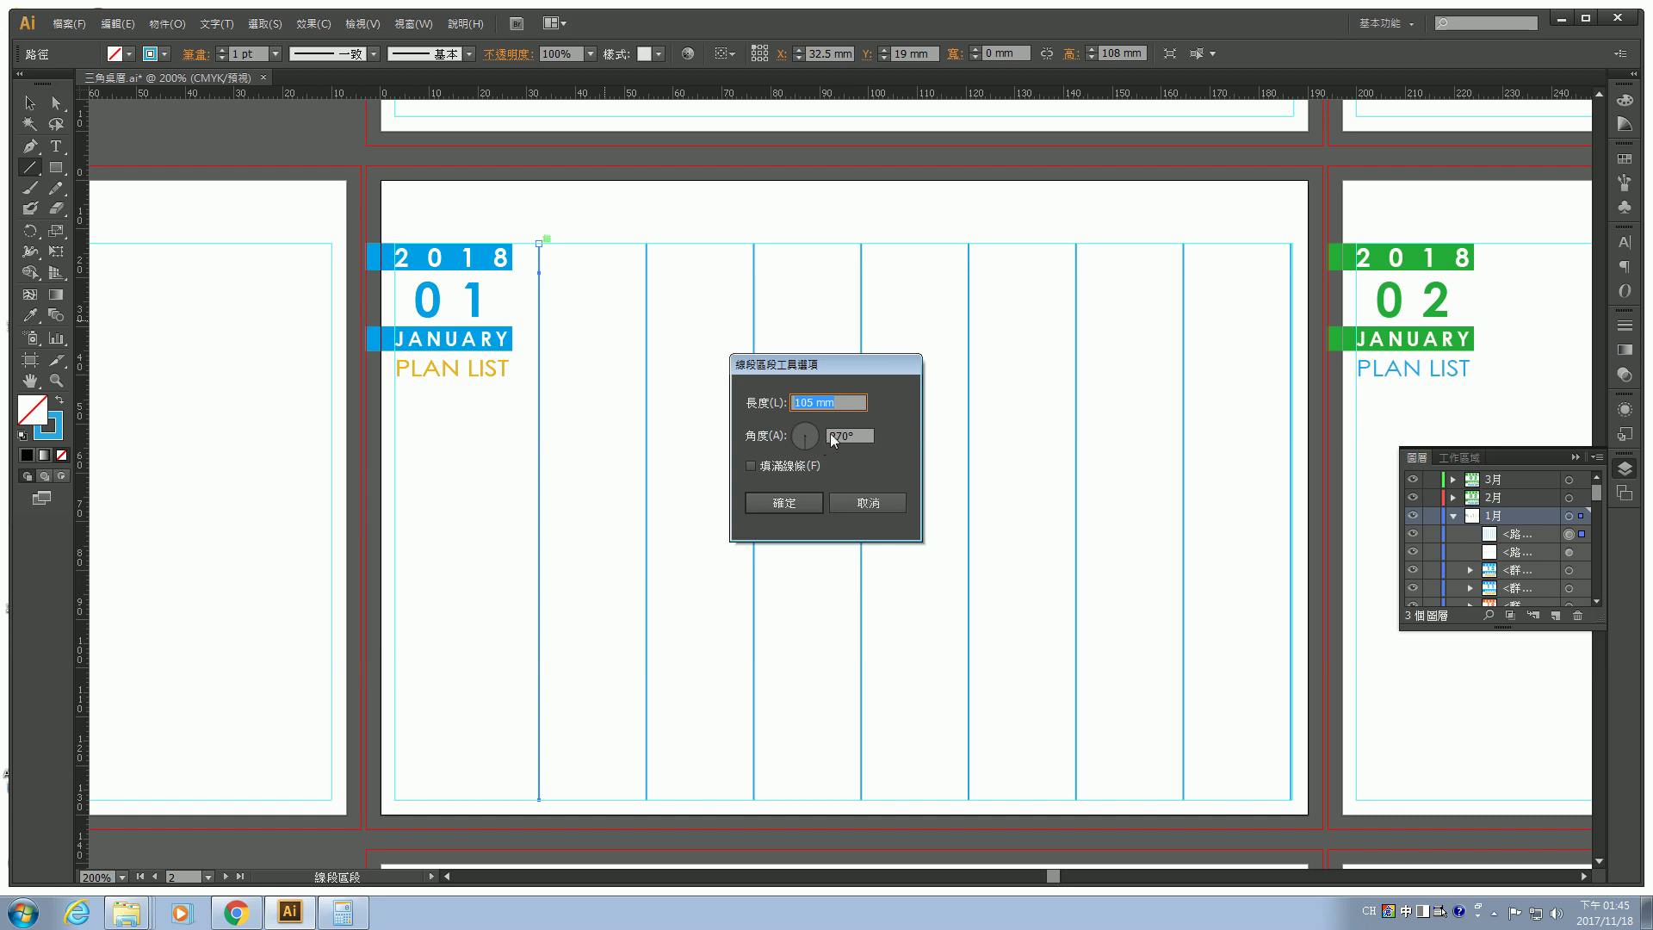
pyautogui.doubleClick(830, 435)
pyautogui.write('0')
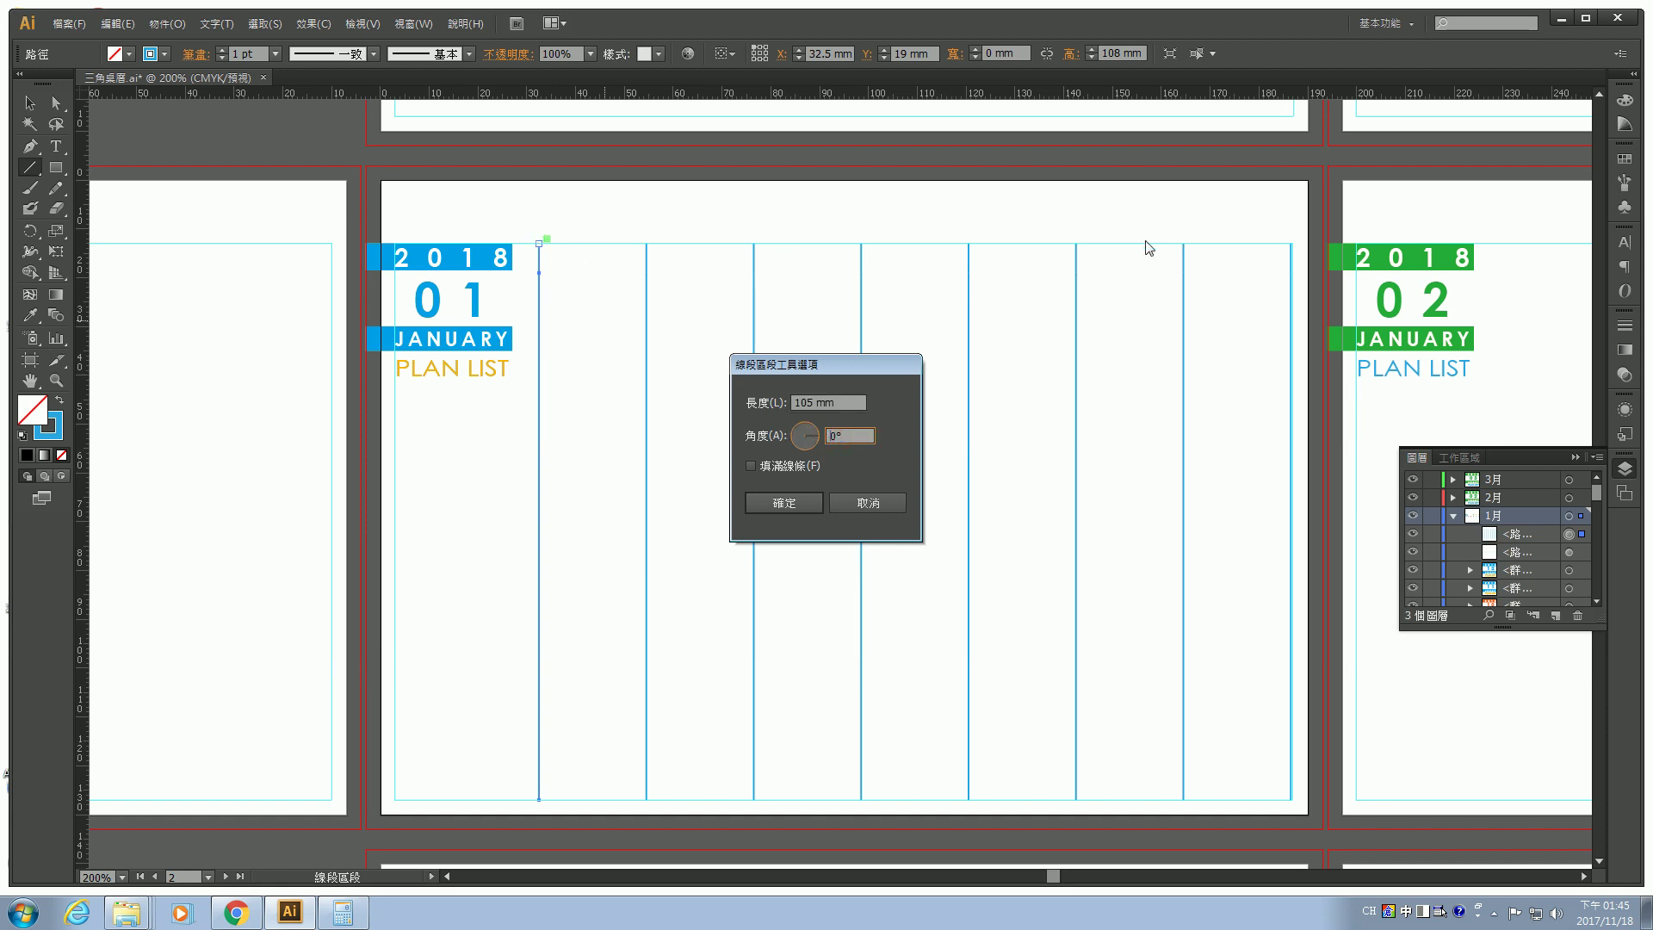
pyautogui.moveTo(810, 405); pyautogui.dragTo(791, 405)
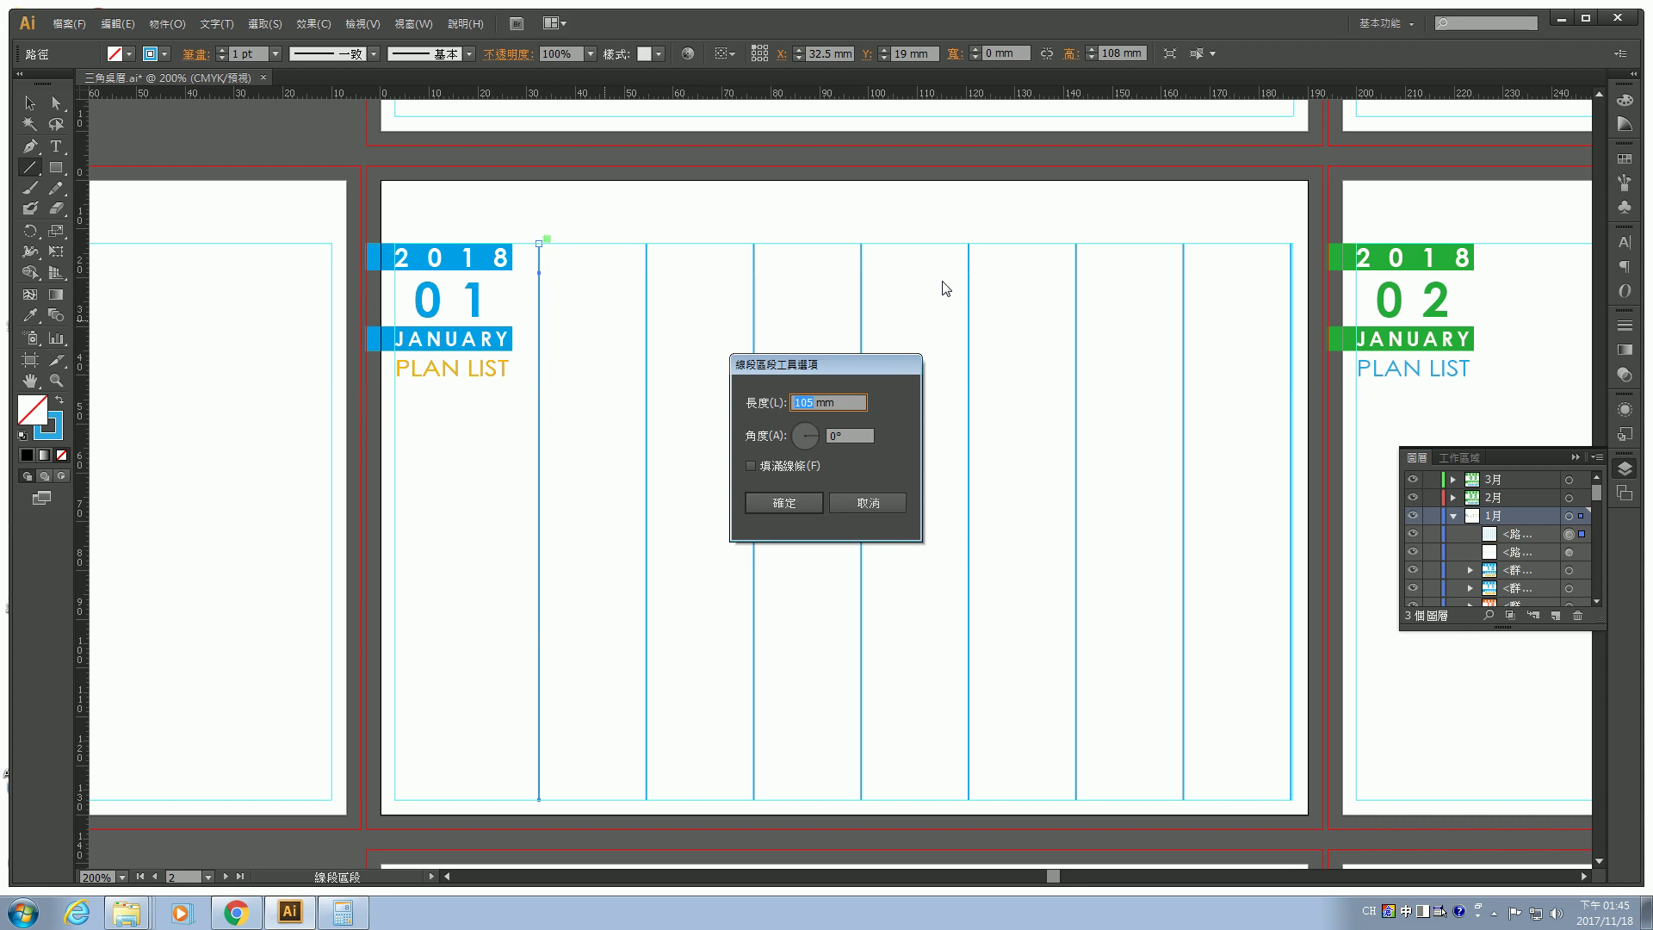
pyautogui.write('154')
pyautogui.click(807, 508)
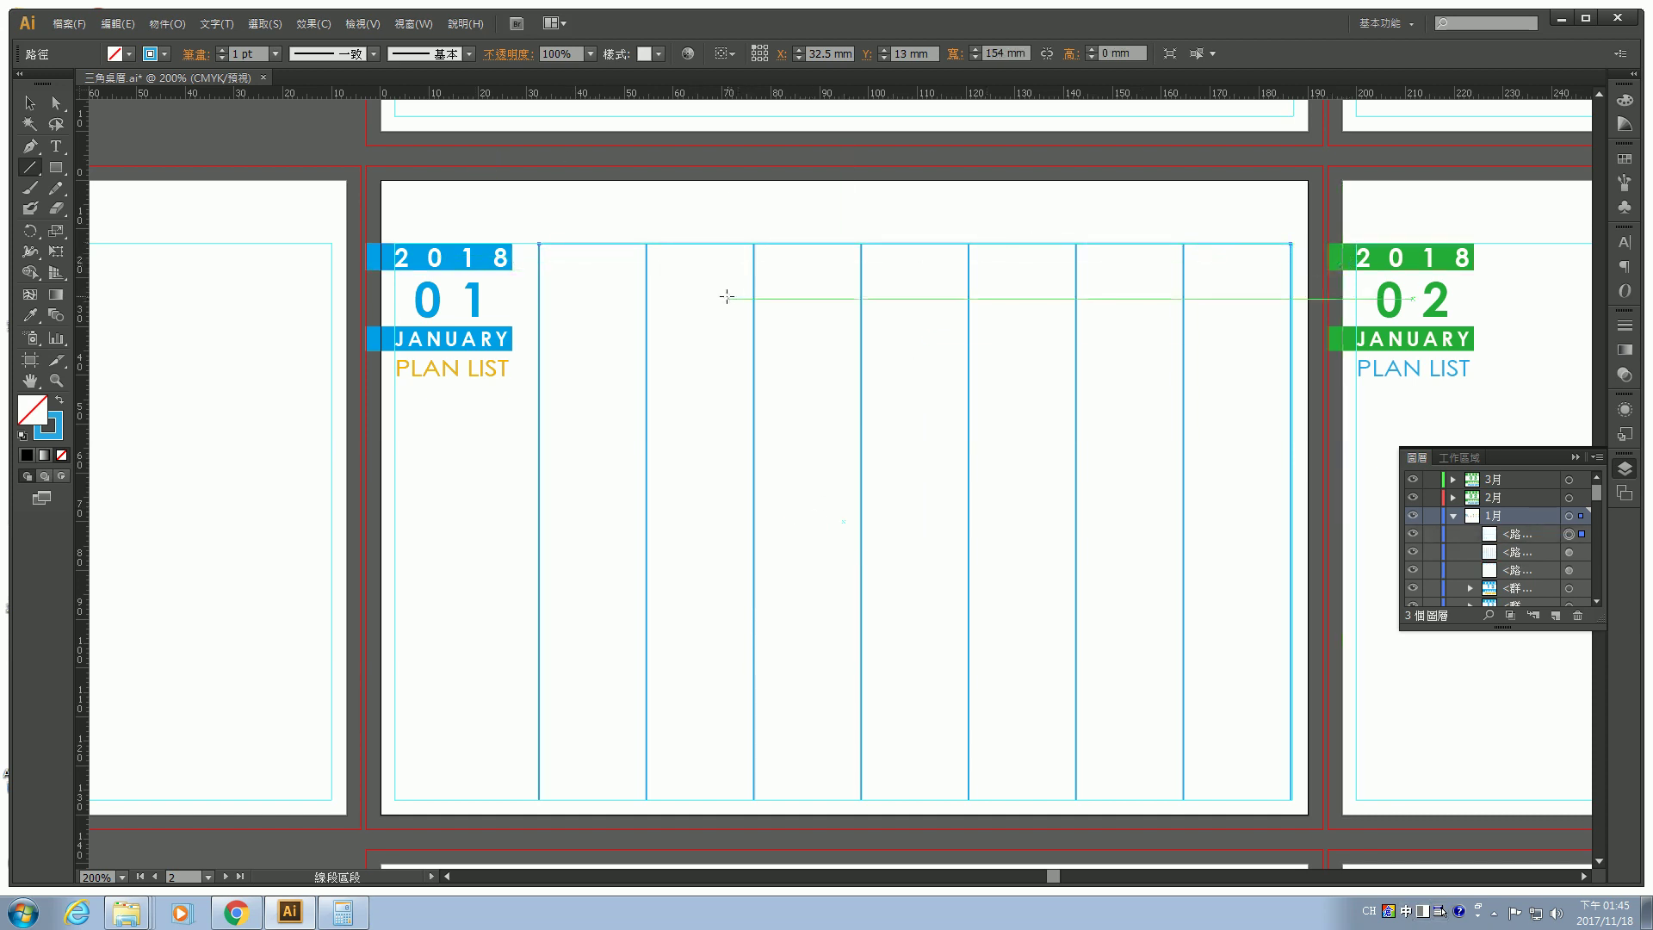
pyautogui.click(539, 273)
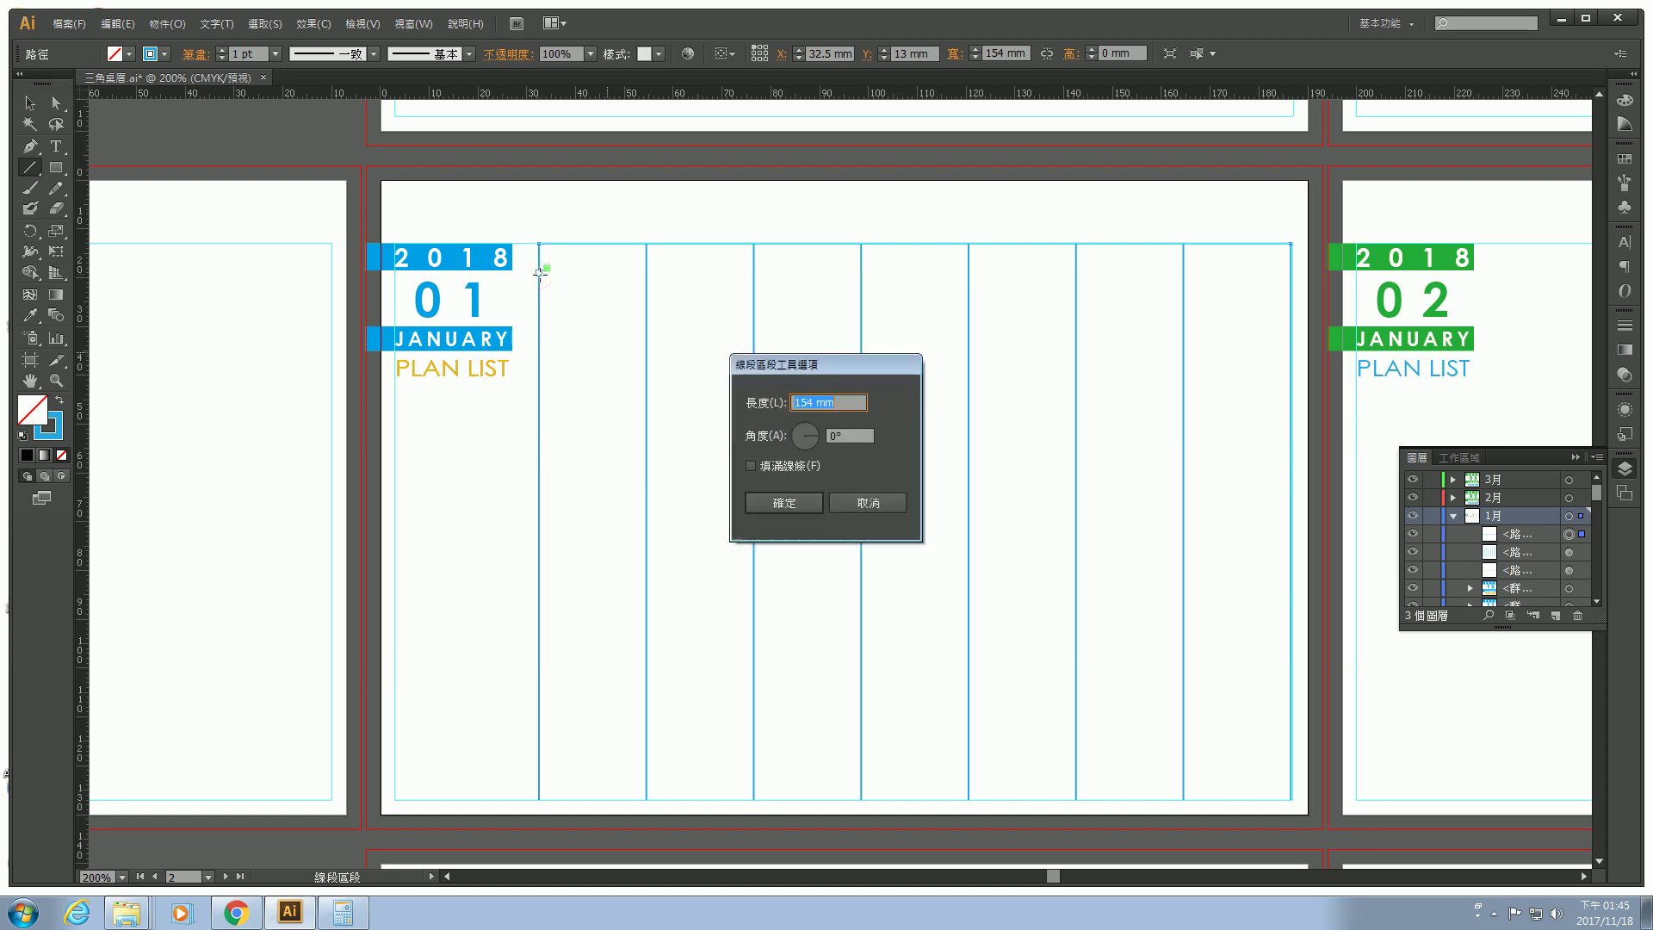
pyautogui.click(799, 500)
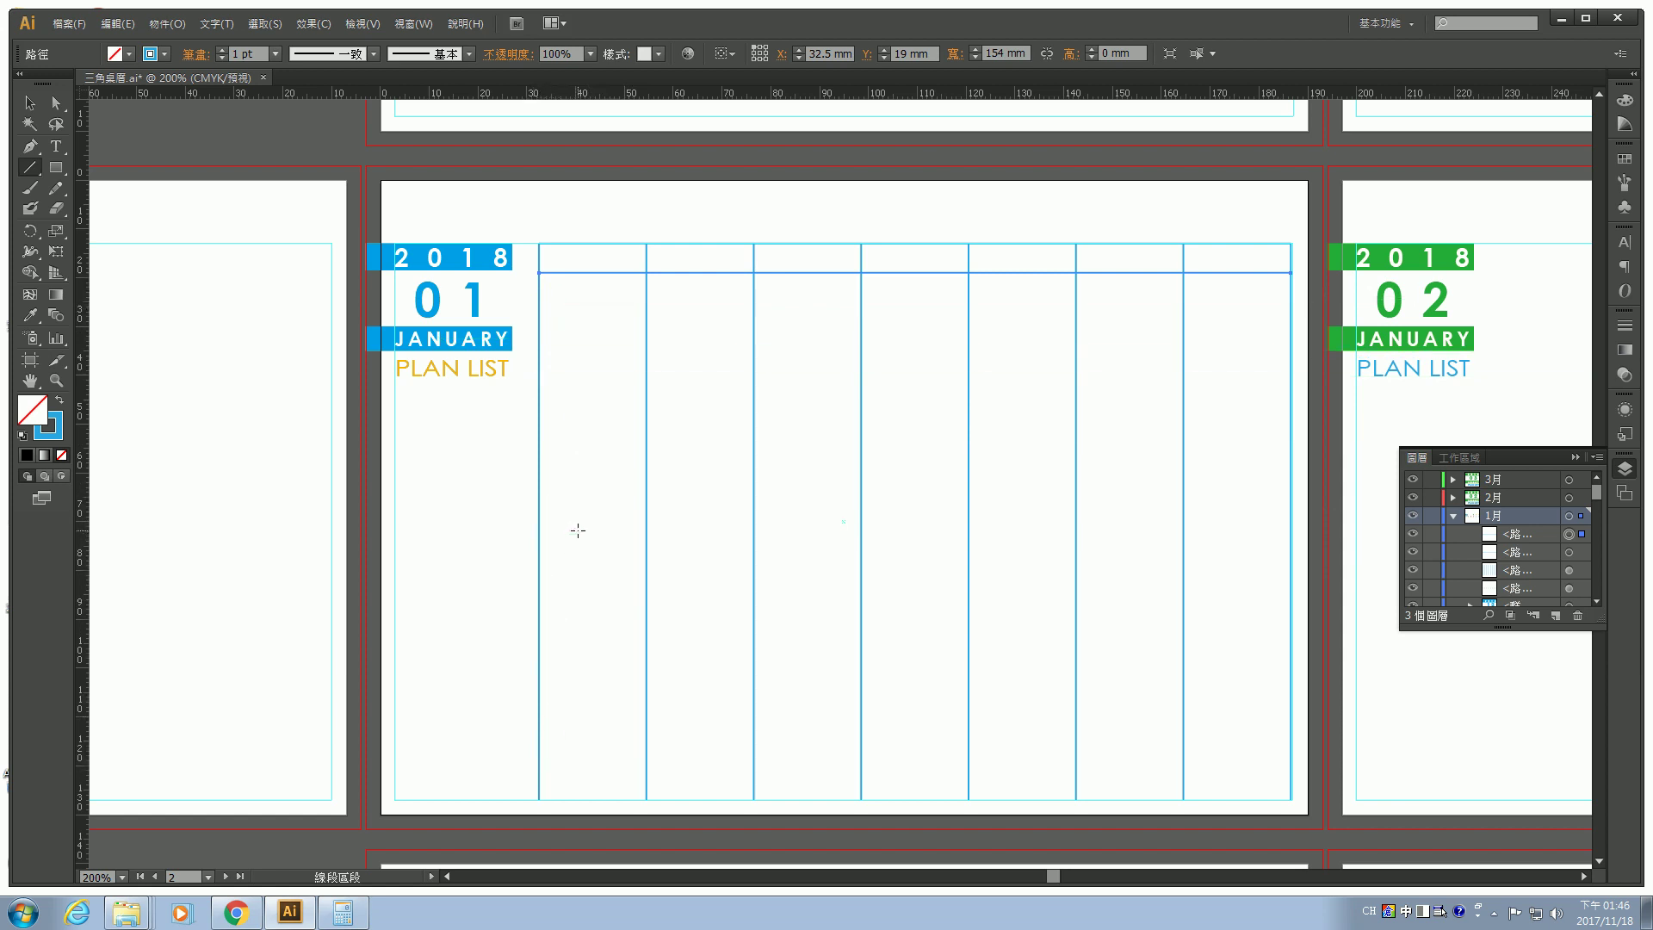
# Switch to the Windows Calculator and work out the row spacing by dividing 108 by 5.
pyautogui.click(342, 912)
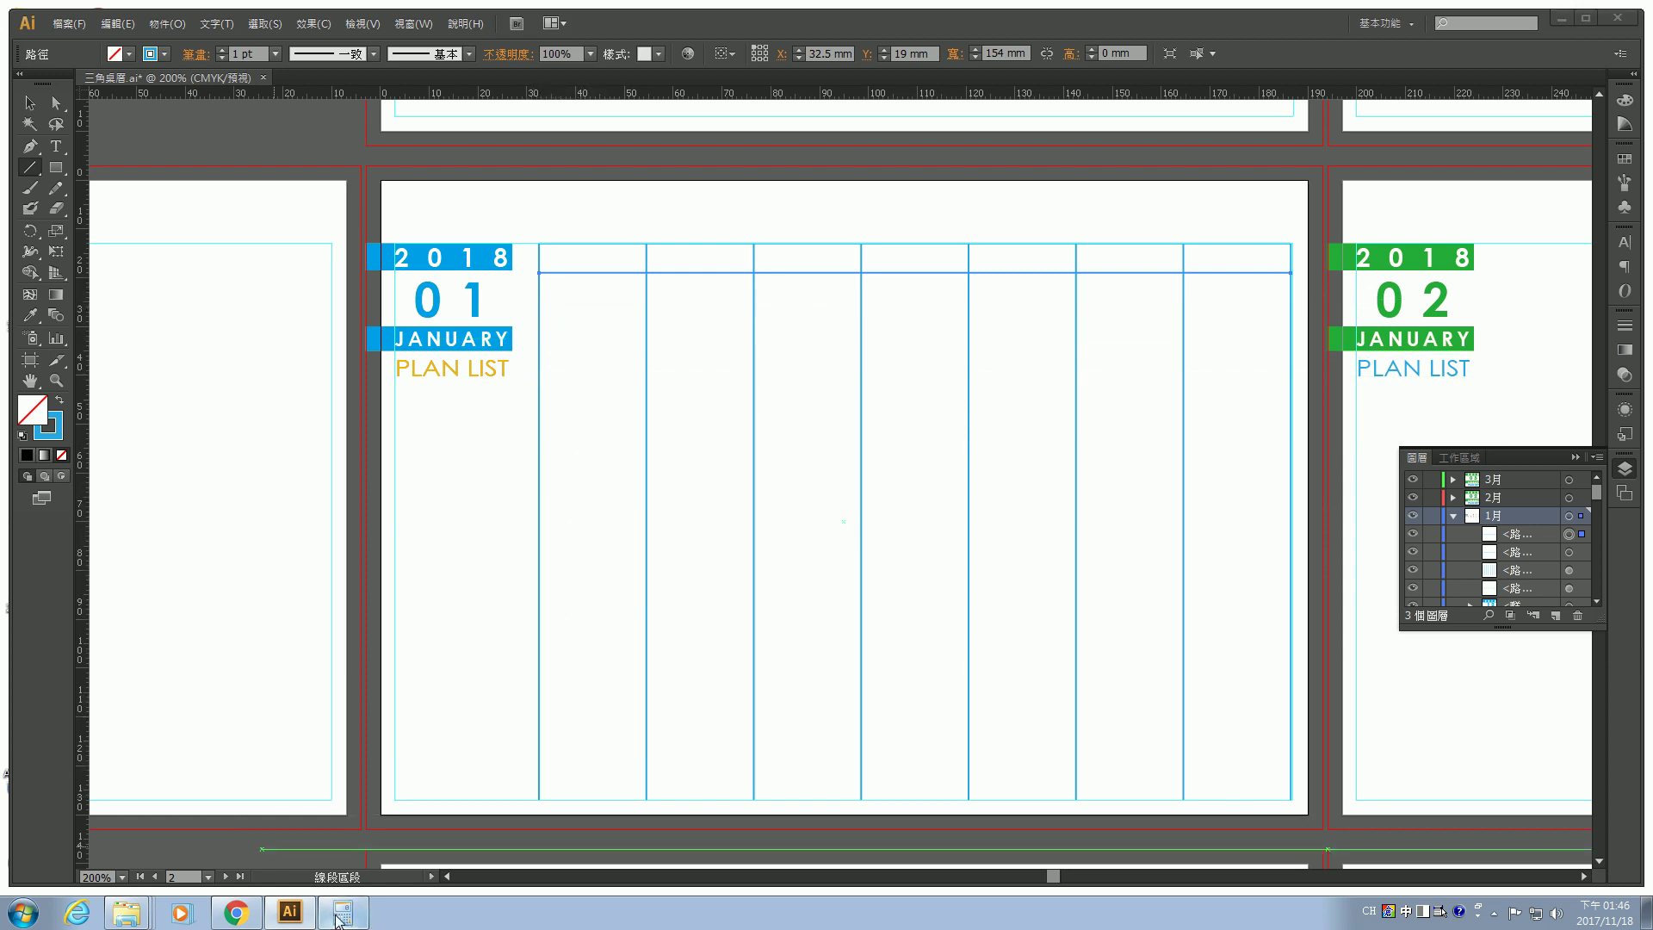
pyautogui.write('10')
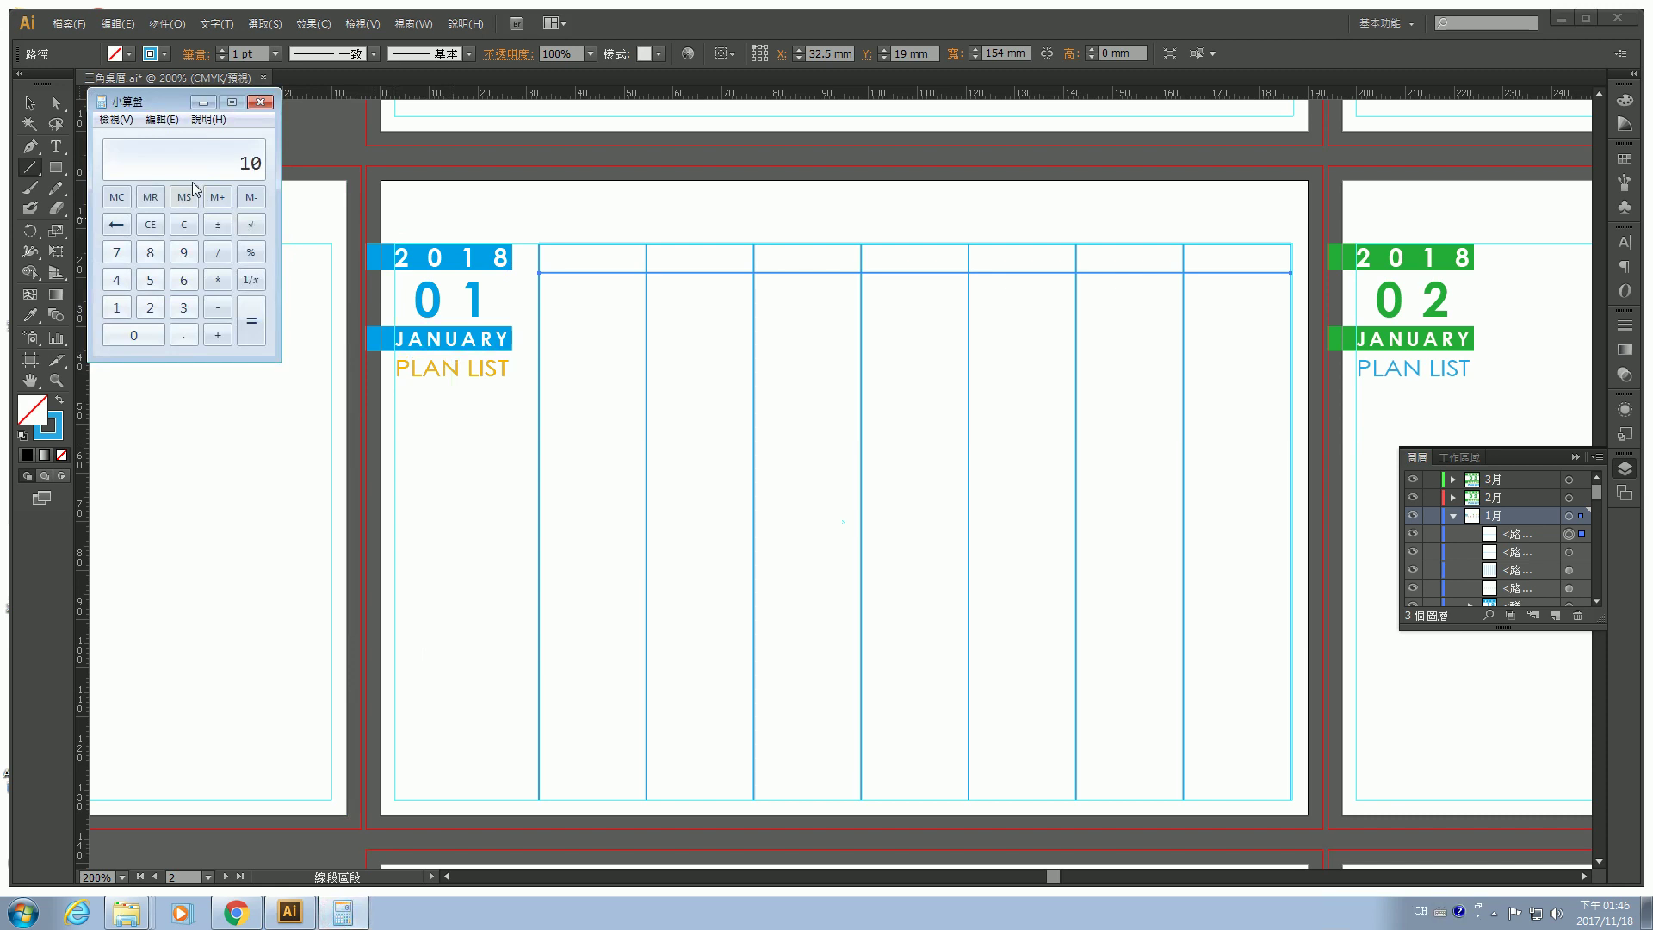
pyautogui.write('8 / 5')
pyautogui.press('Return')
# Apply a Transform effect to the lower horizontal line with a 21.6 mm vertical move and 5 copies, and deselect it.
pyautogui.click(32, 103)
pyautogui.click(689, 272)
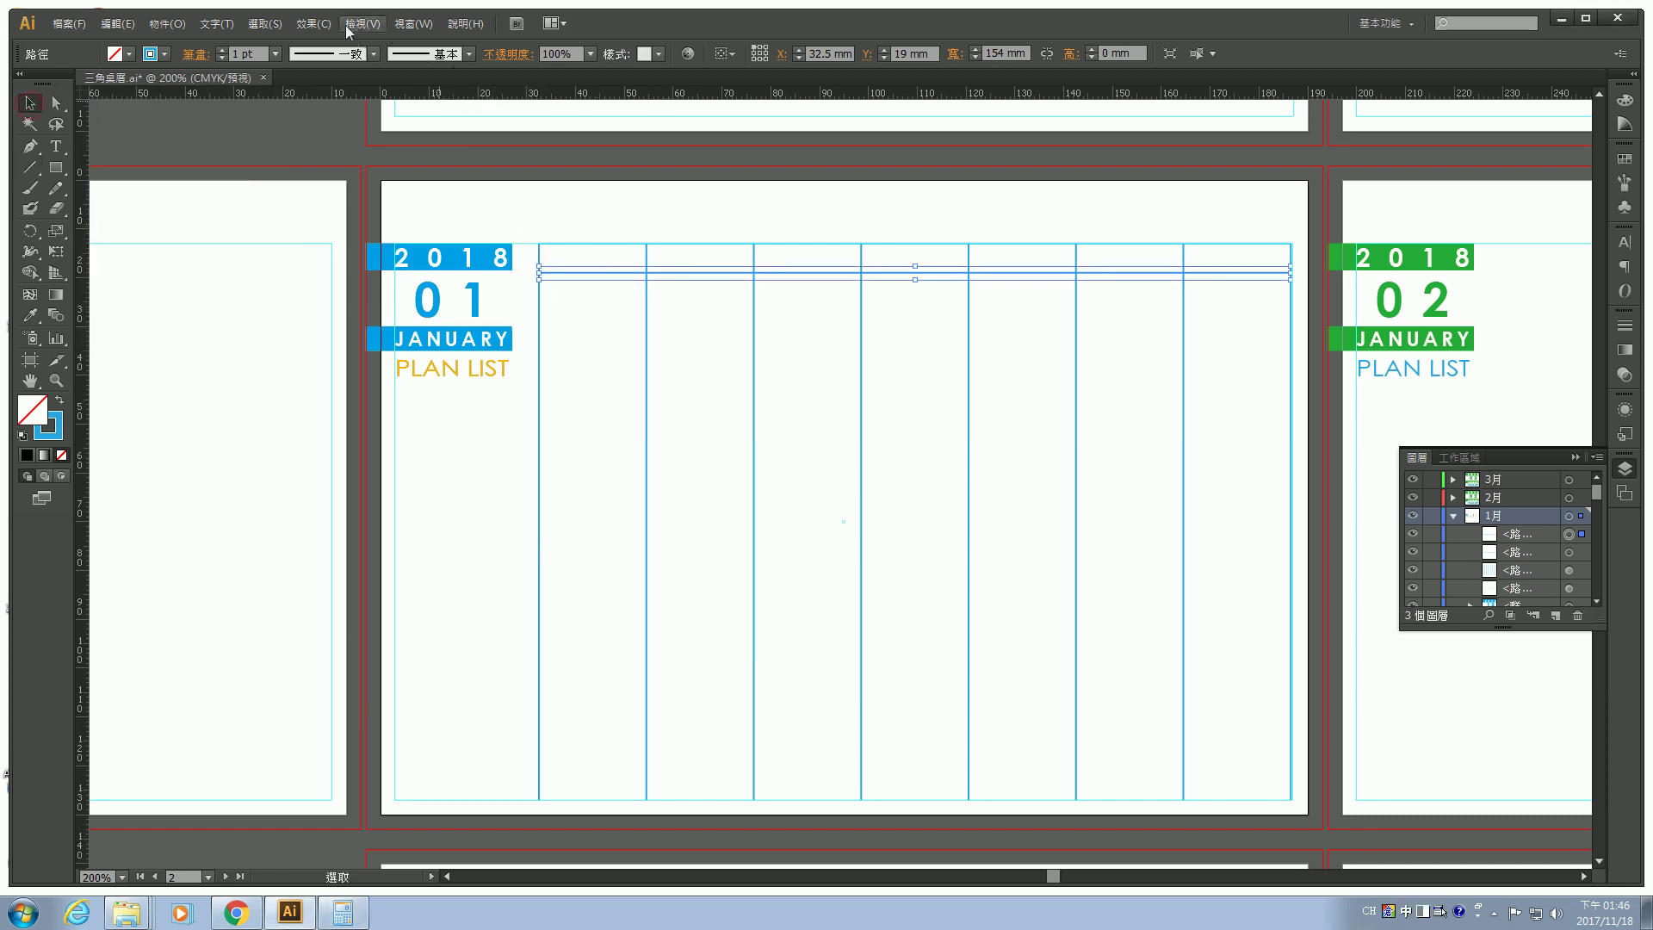
pyautogui.click(316, 26)
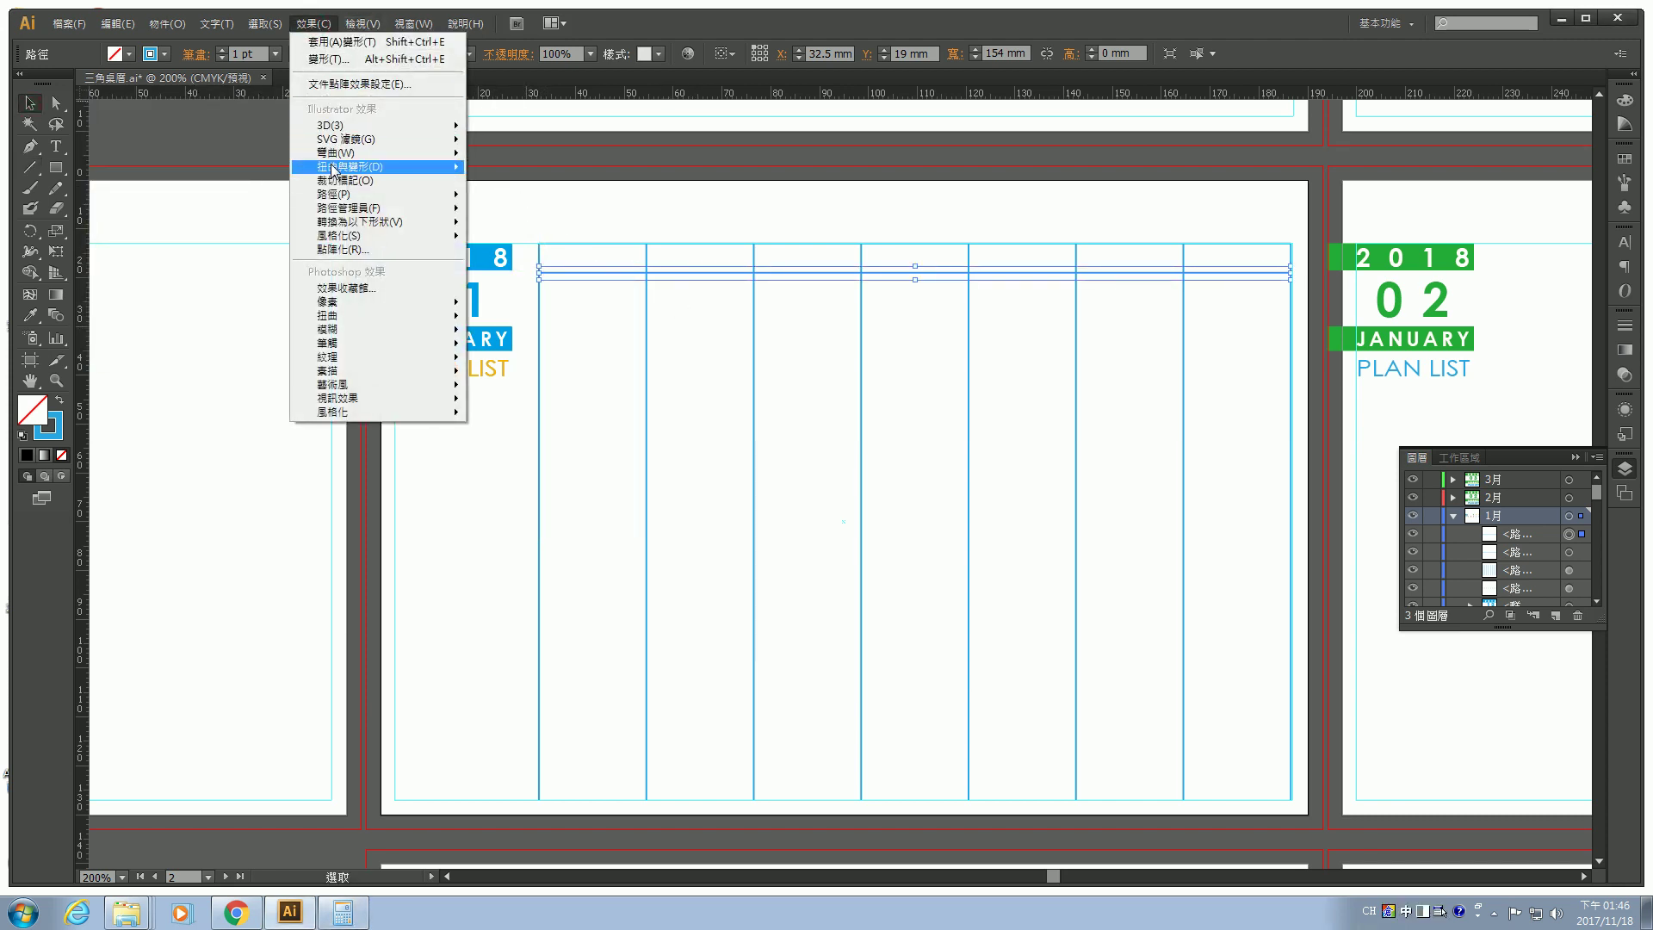
pyautogui.moveTo(340, 168)
pyautogui.click(512, 227)
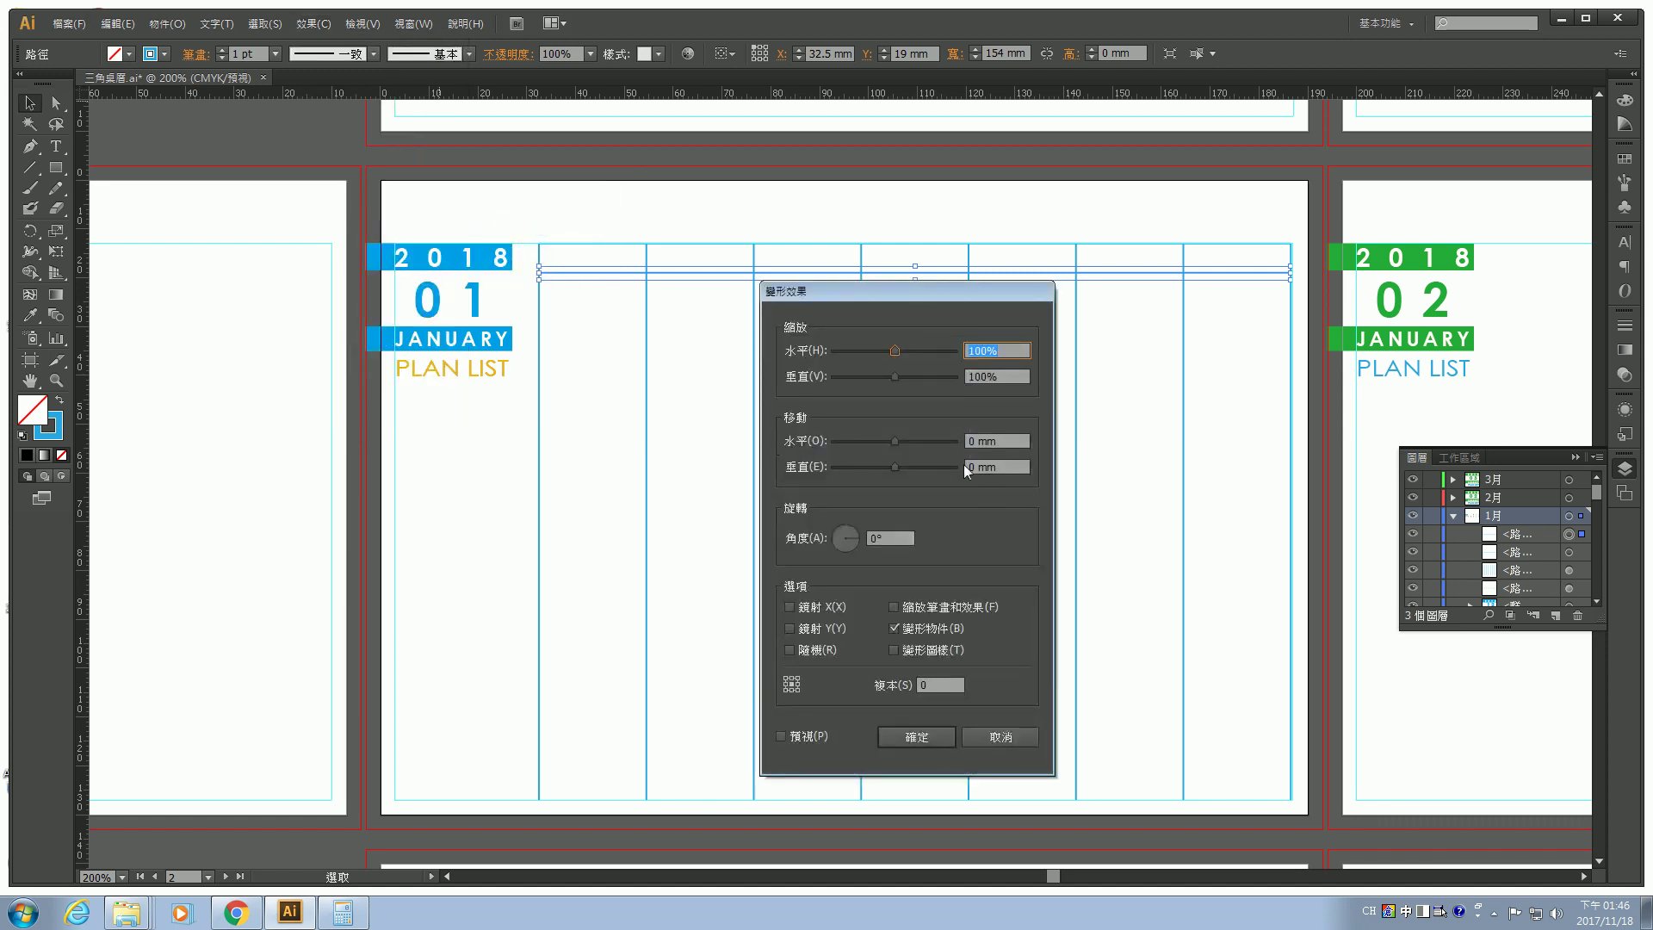
pyautogui.click(979, 466)
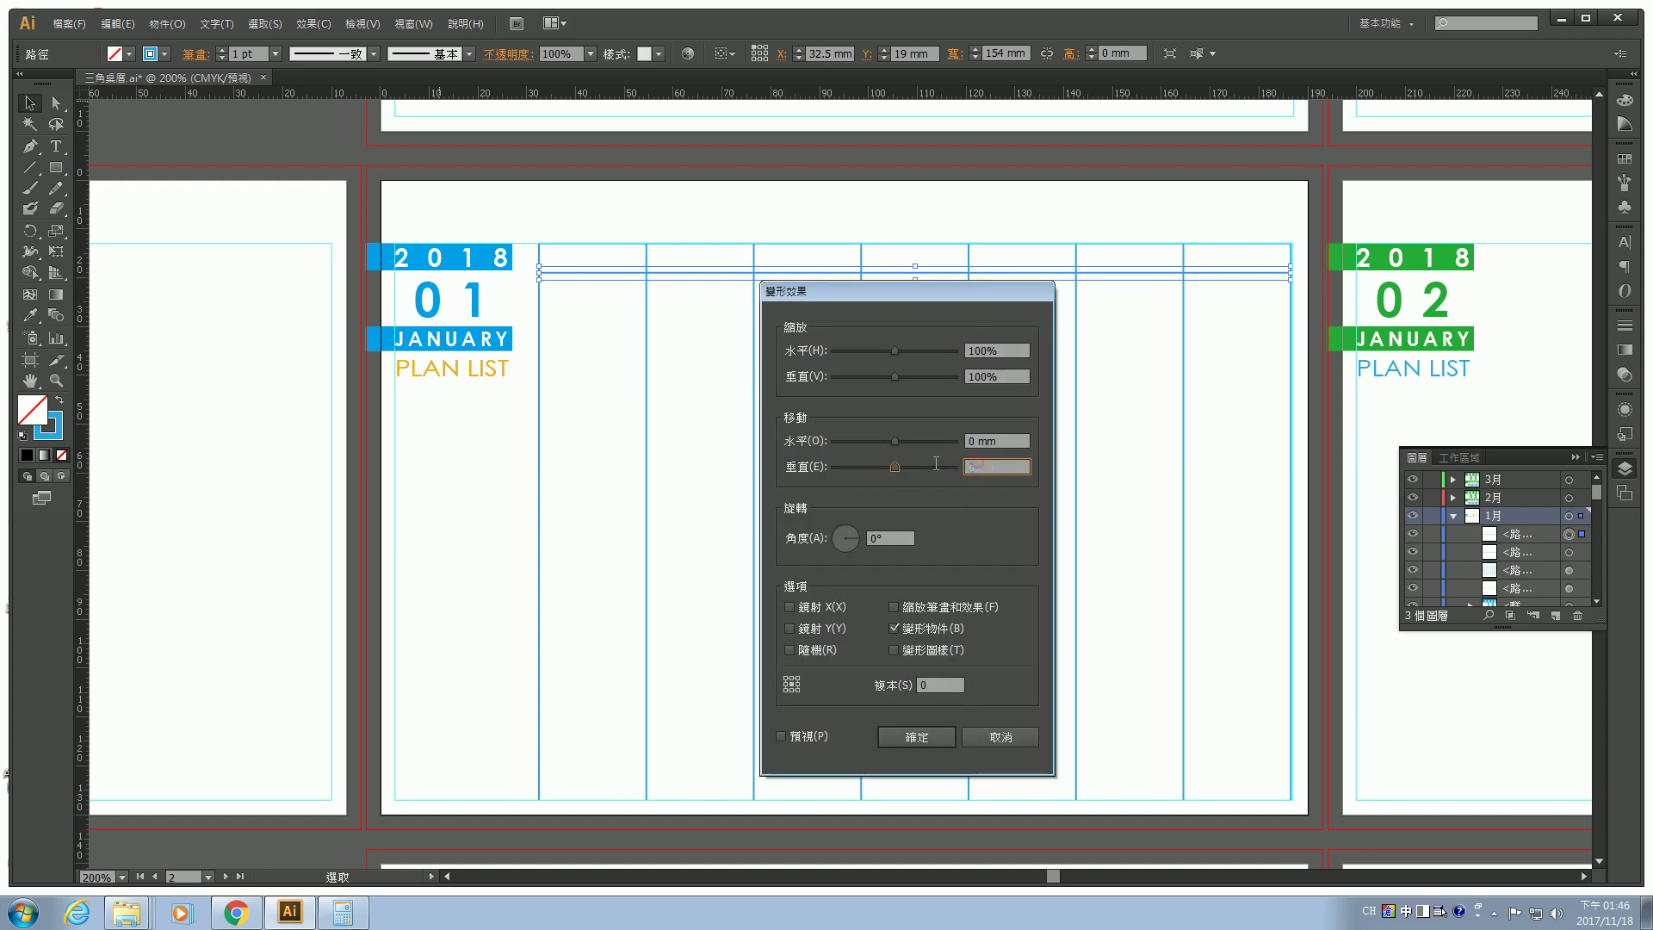
pyautogui.write('21.6mm')
pyautogui.click(937, 685)
pyautogui.write('5')
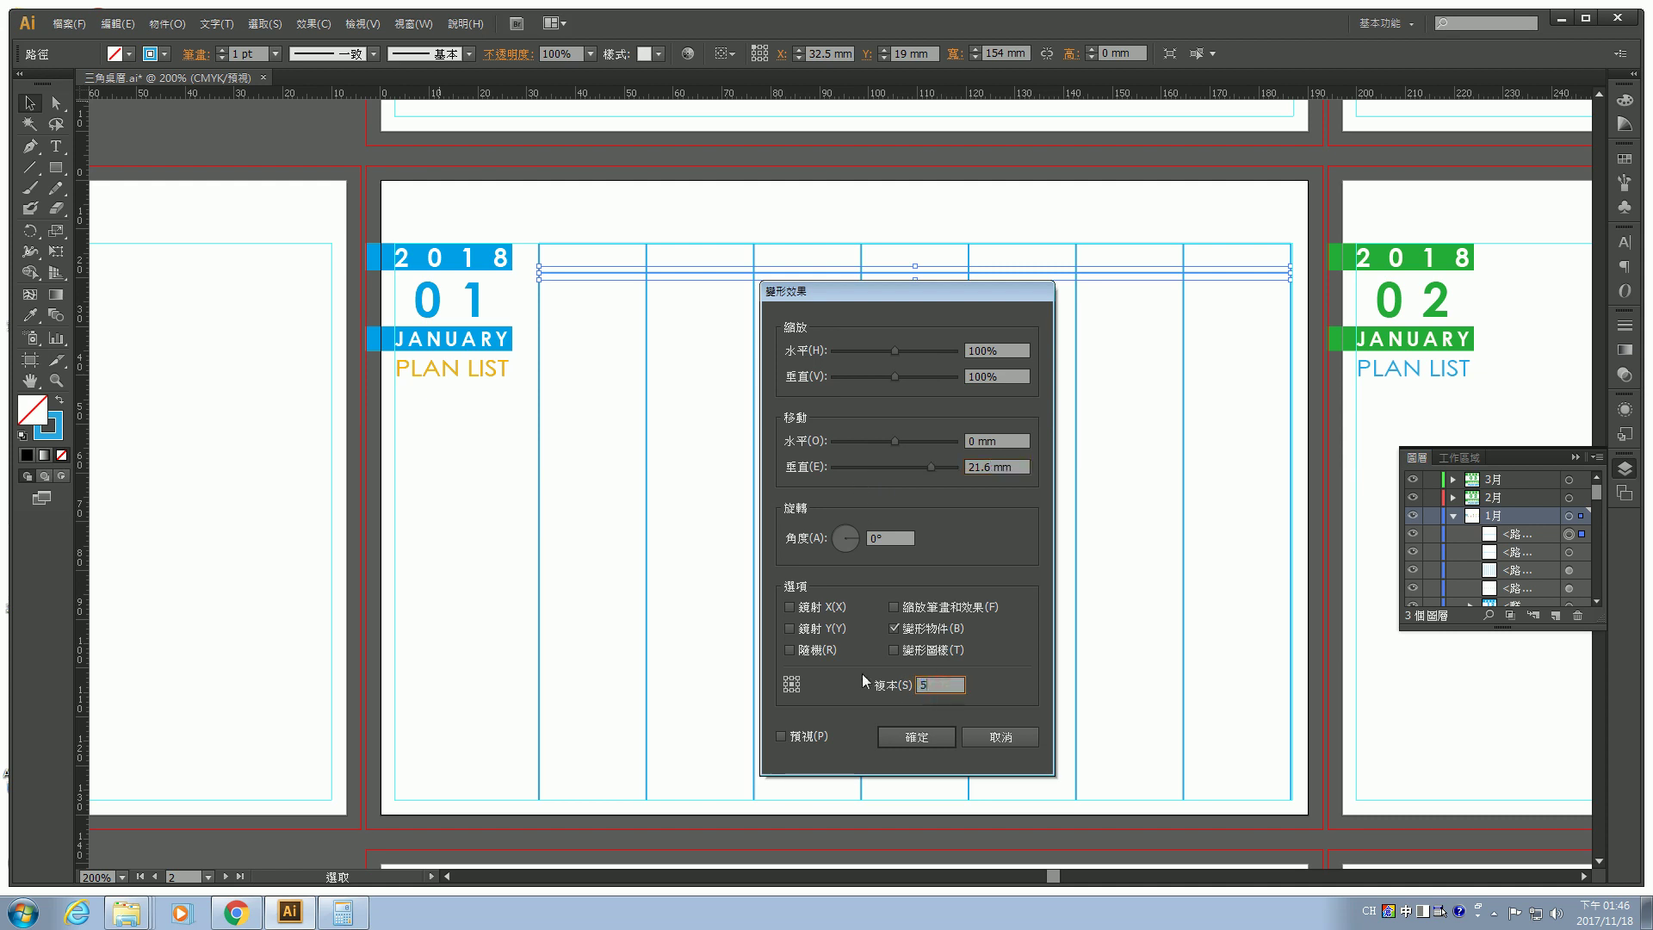
pyautogui.click(917, 736)
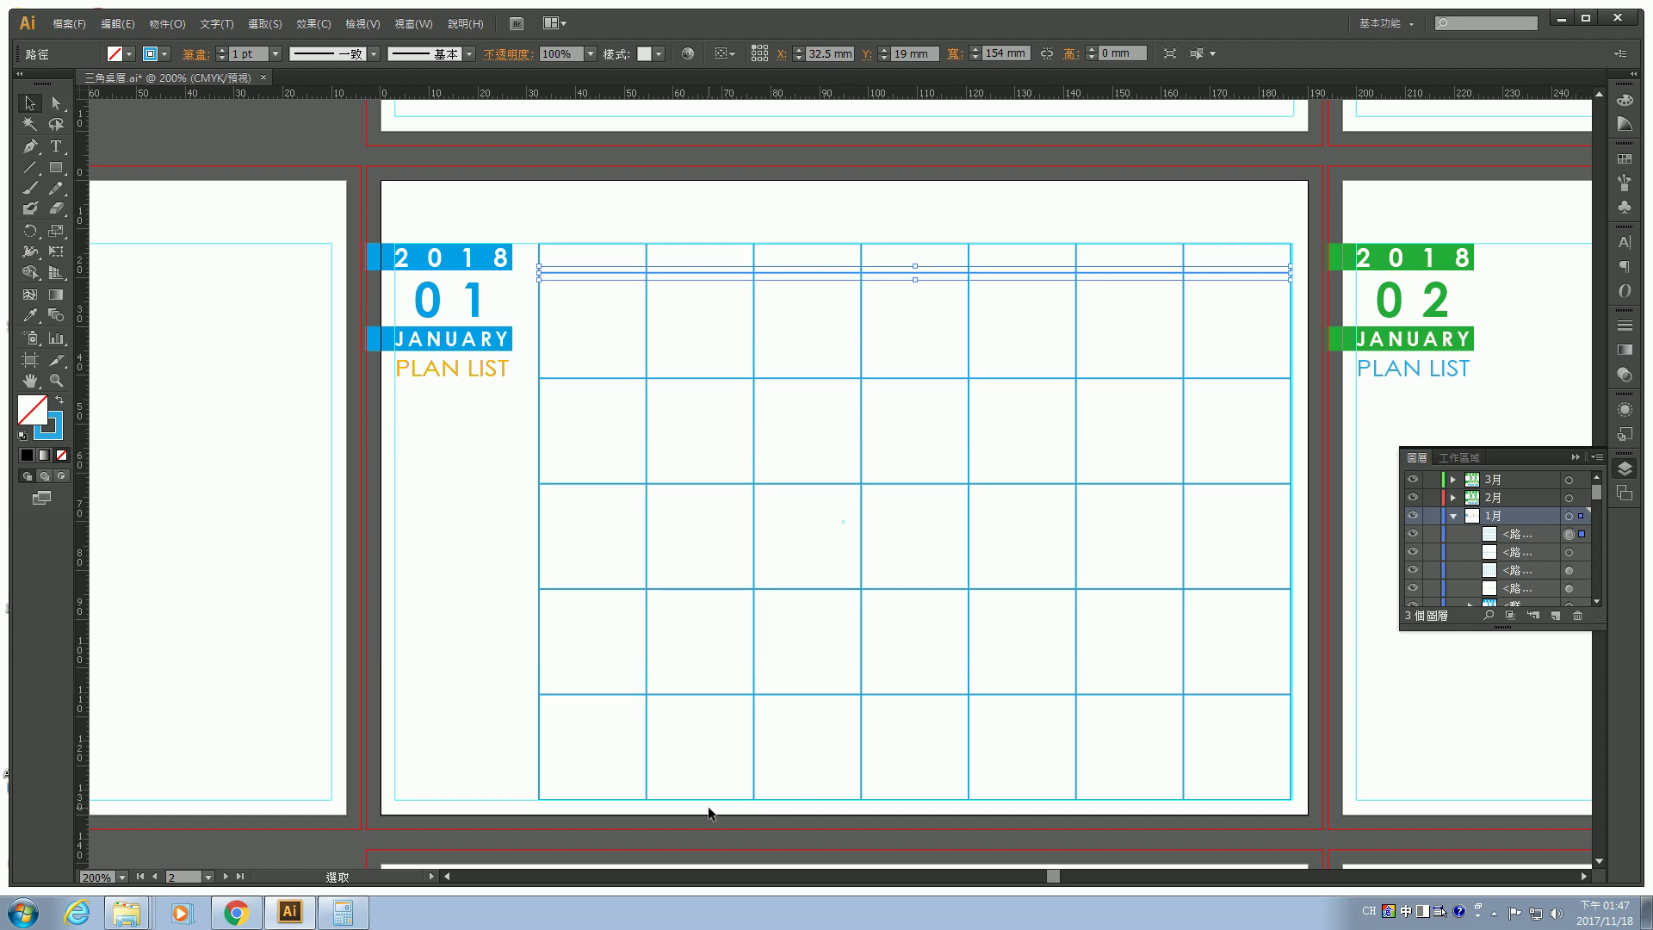
pyautogui.scroll(5, 708, 807)
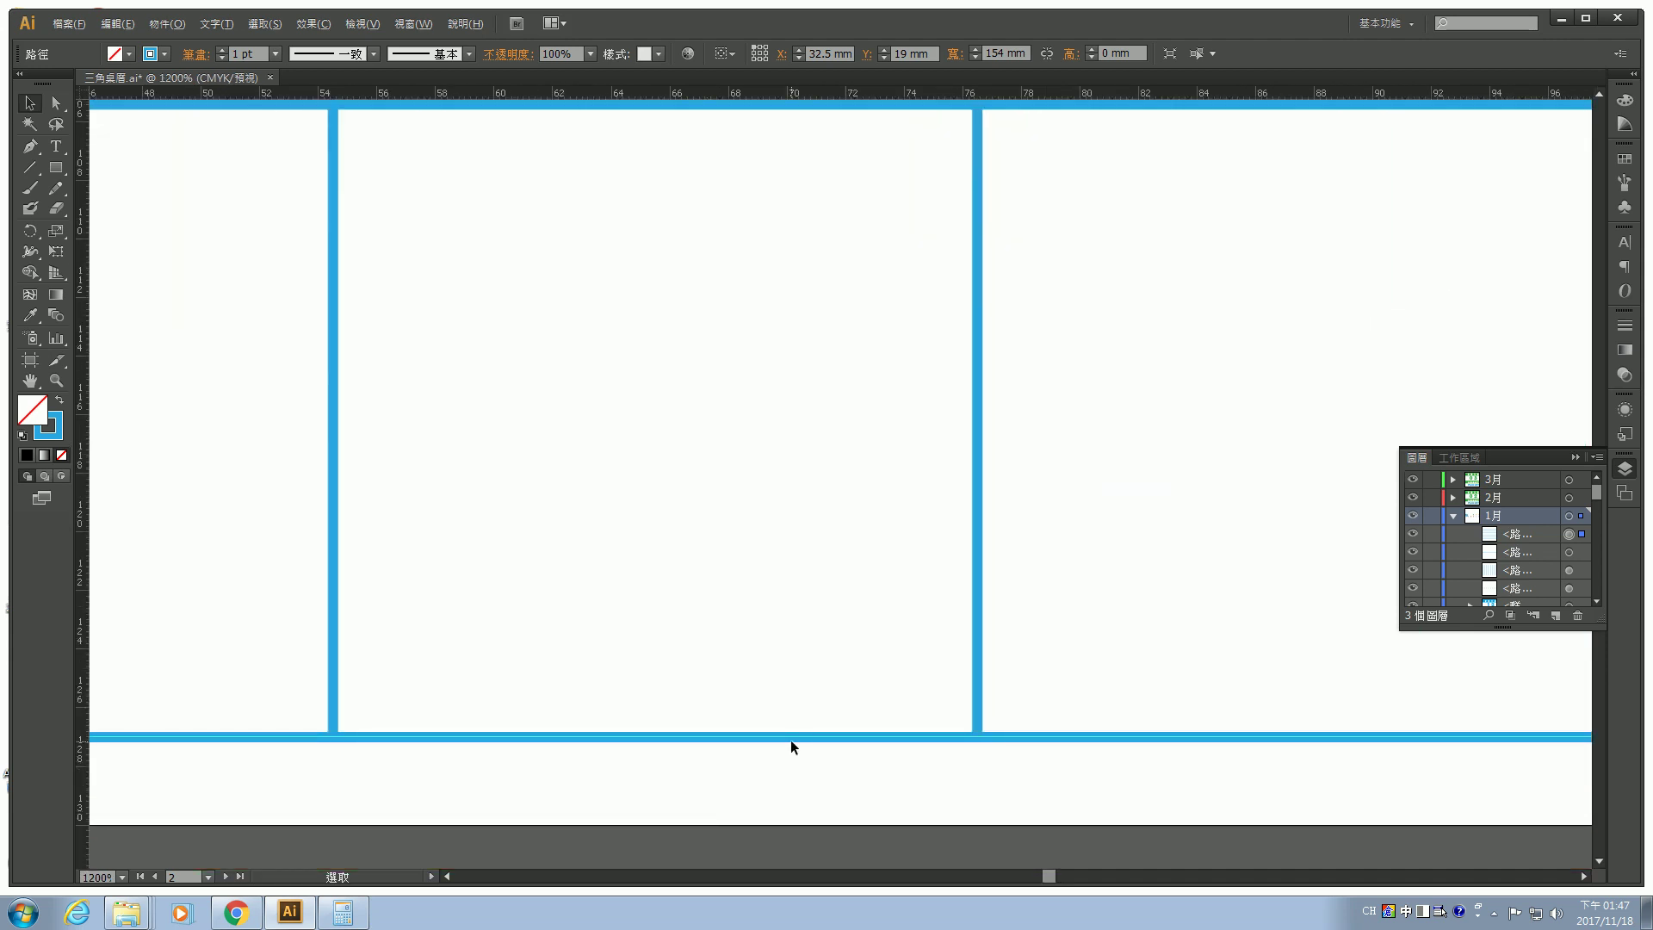
pyautogui.scroll(-5, 790, 740)
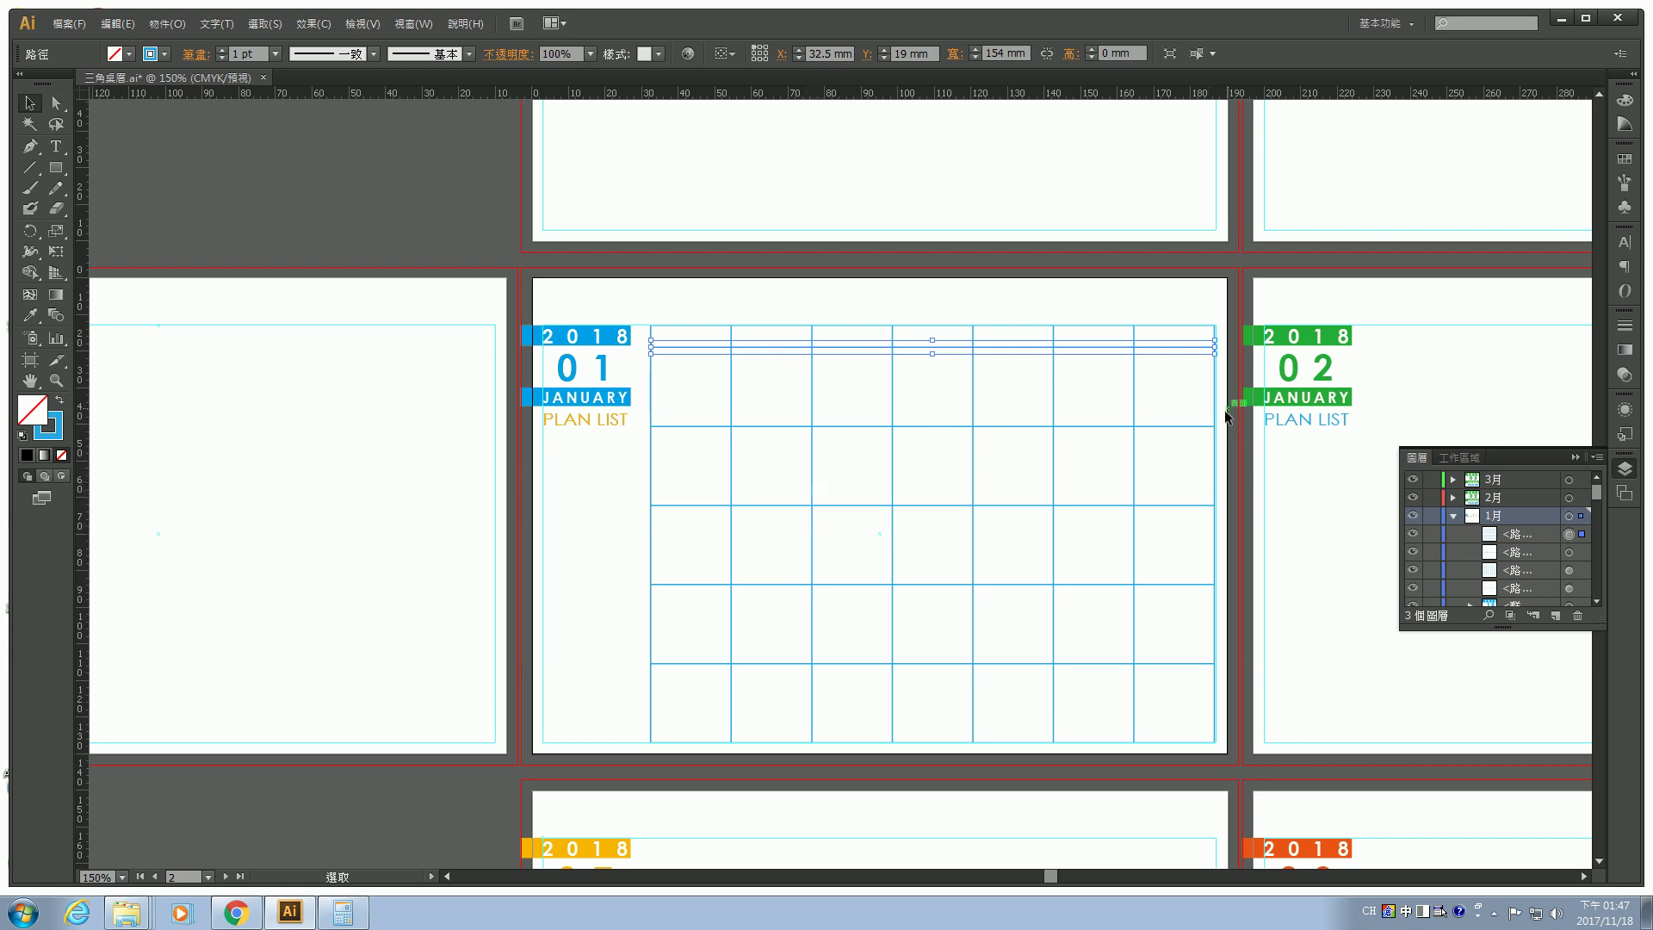
pyautogui.click(1221, 420)
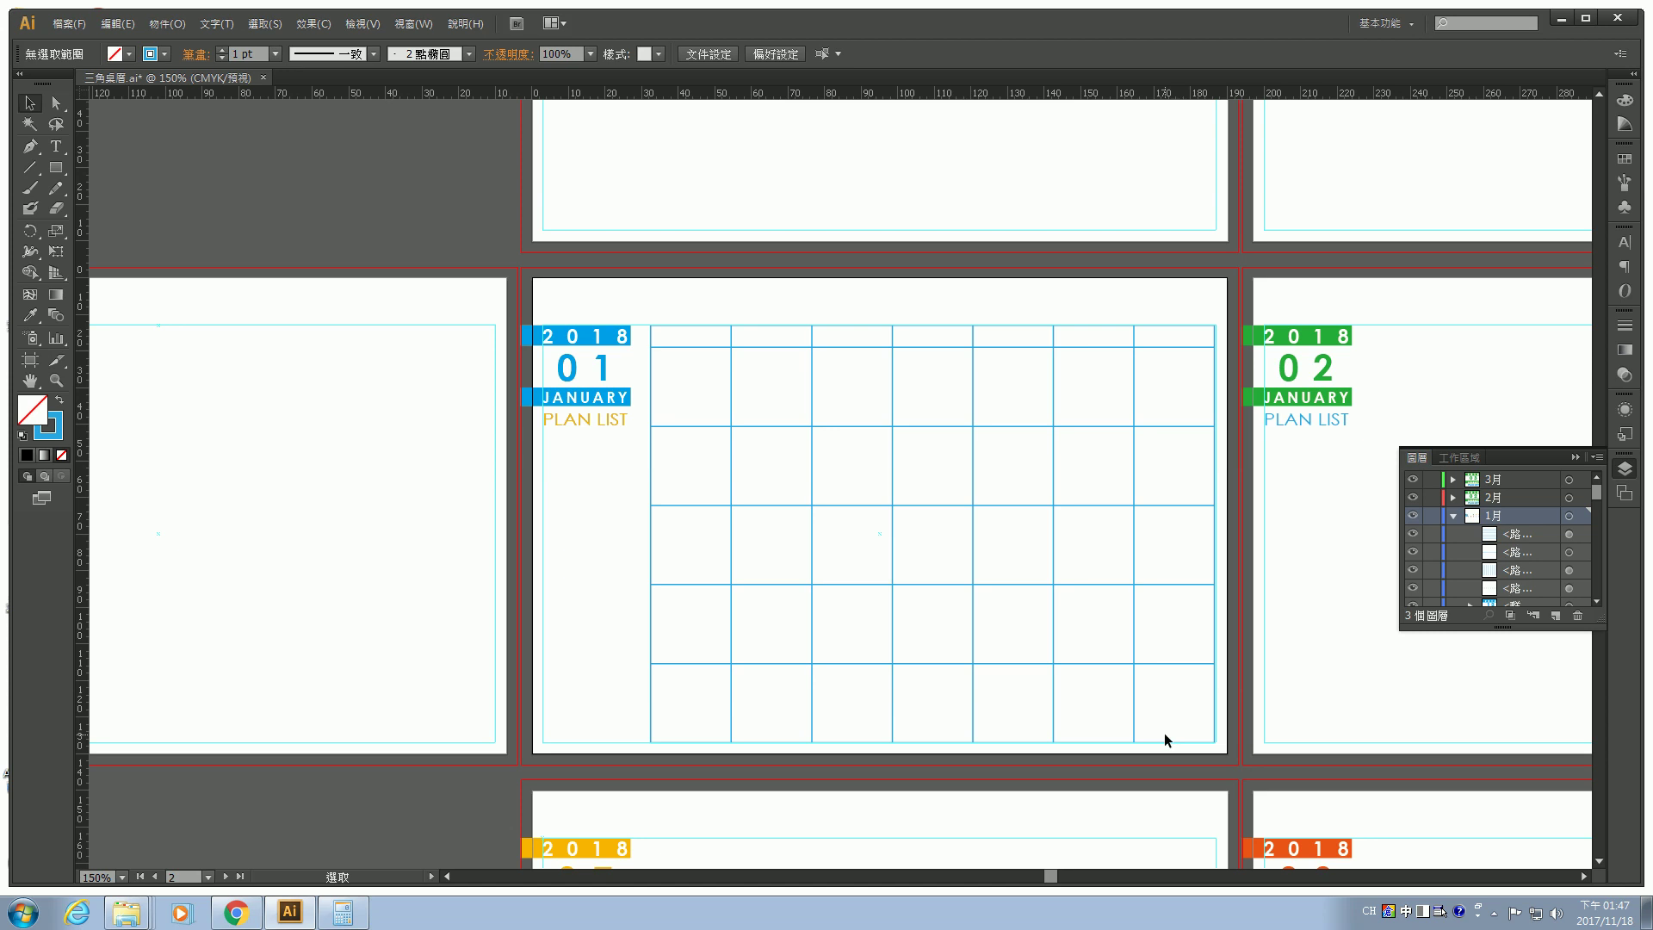
pyautogui.scroll(1, 1164, 734)
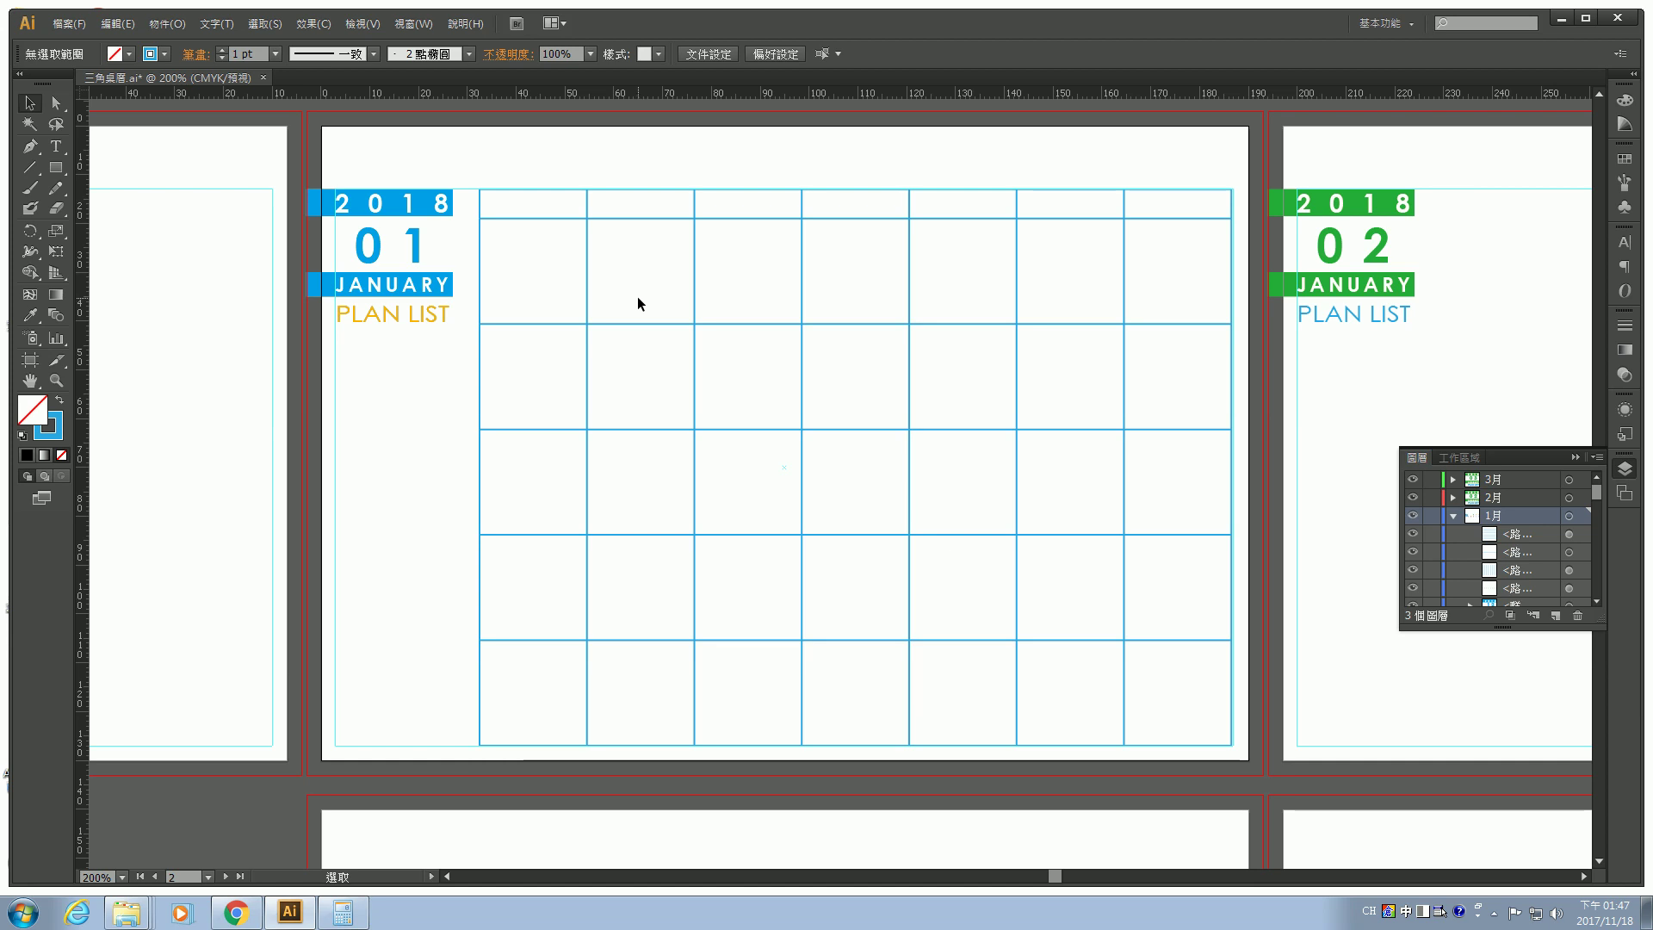
pyautogui.press('a')
pyautogui.press('v')
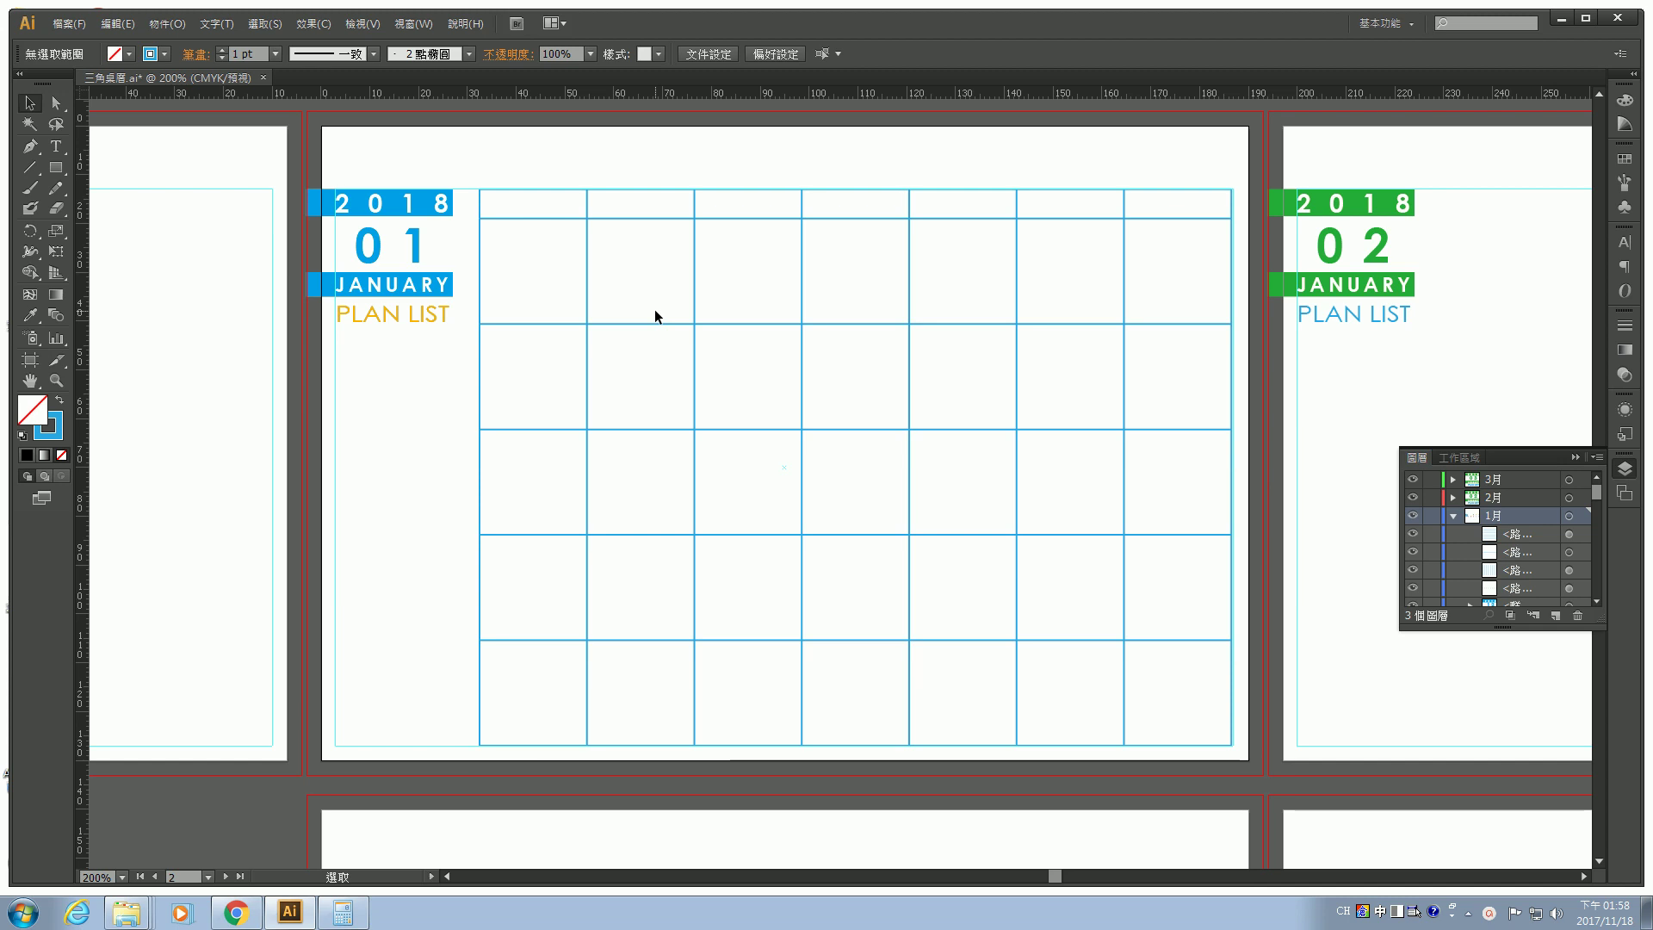
pyautogui.click(479, 277)
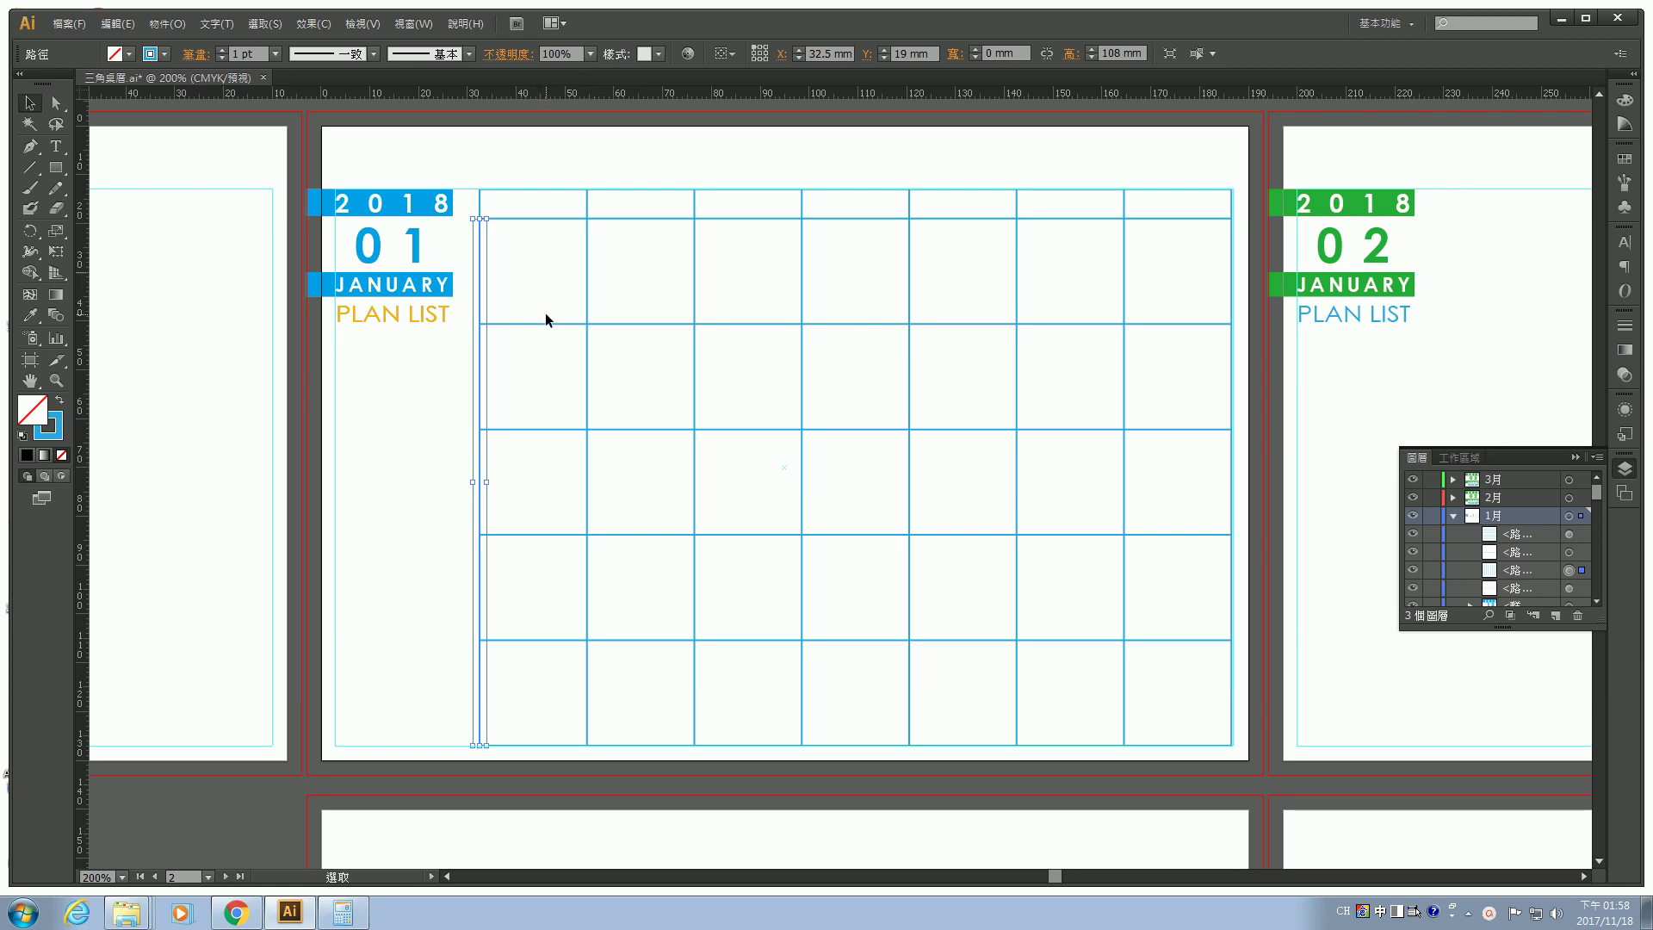
pyautogui.click(549, 276)
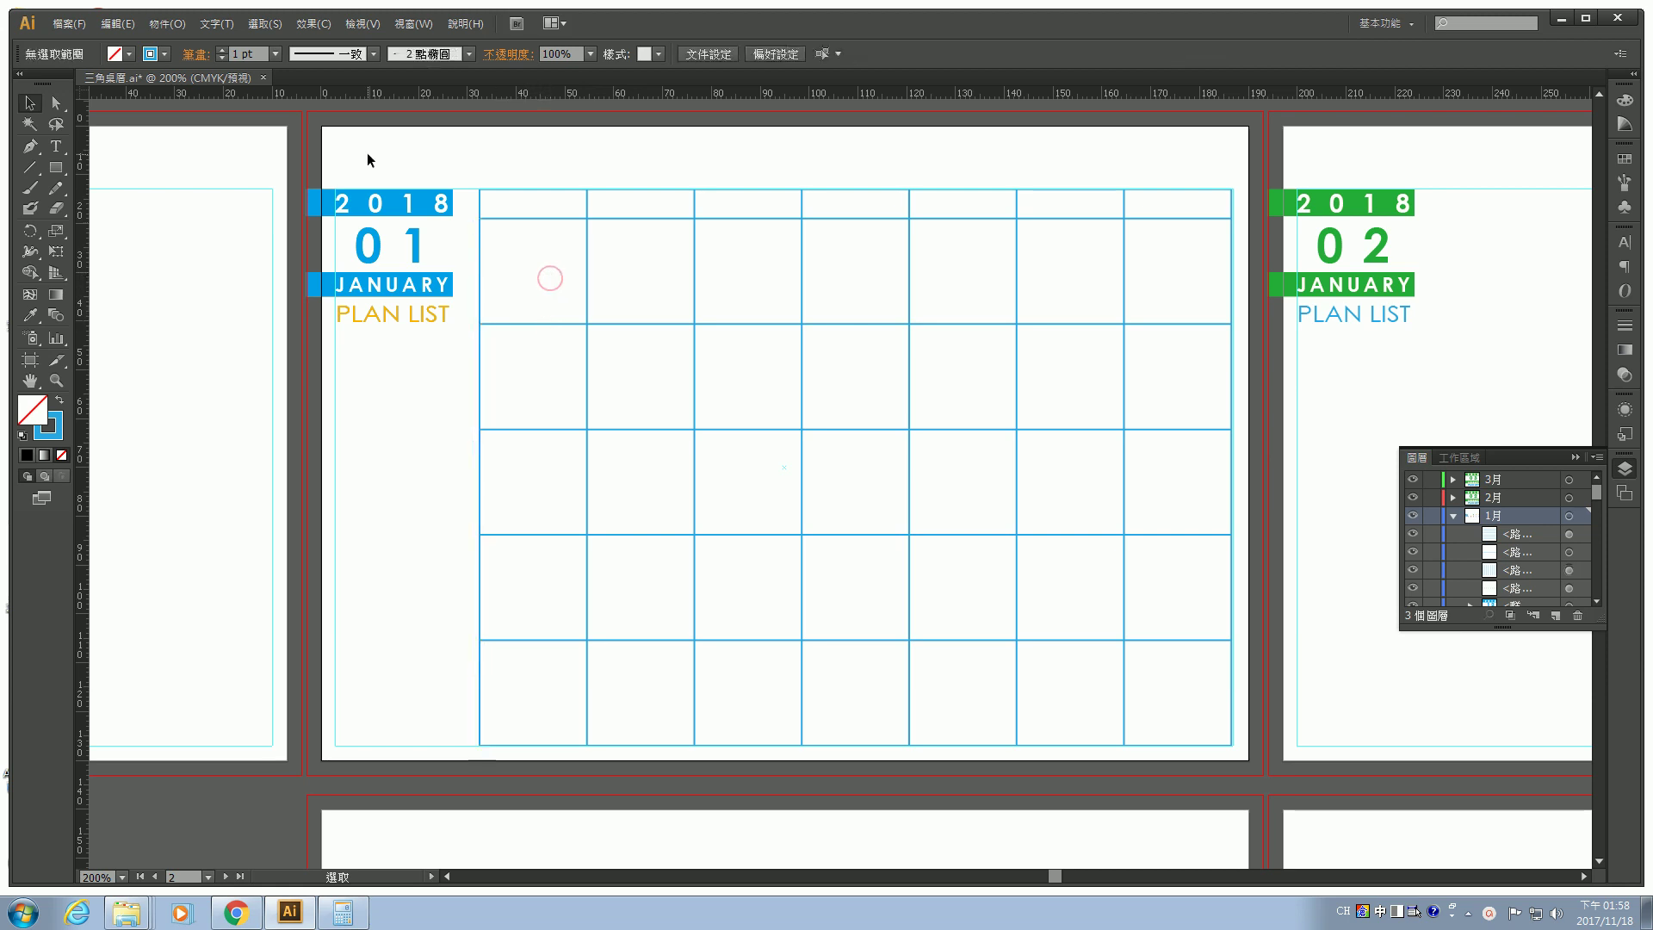
# Try placing the date text file from the desktop with Windows Unicode encoding, and undo the placement.
pyautogui.click(69, 24)
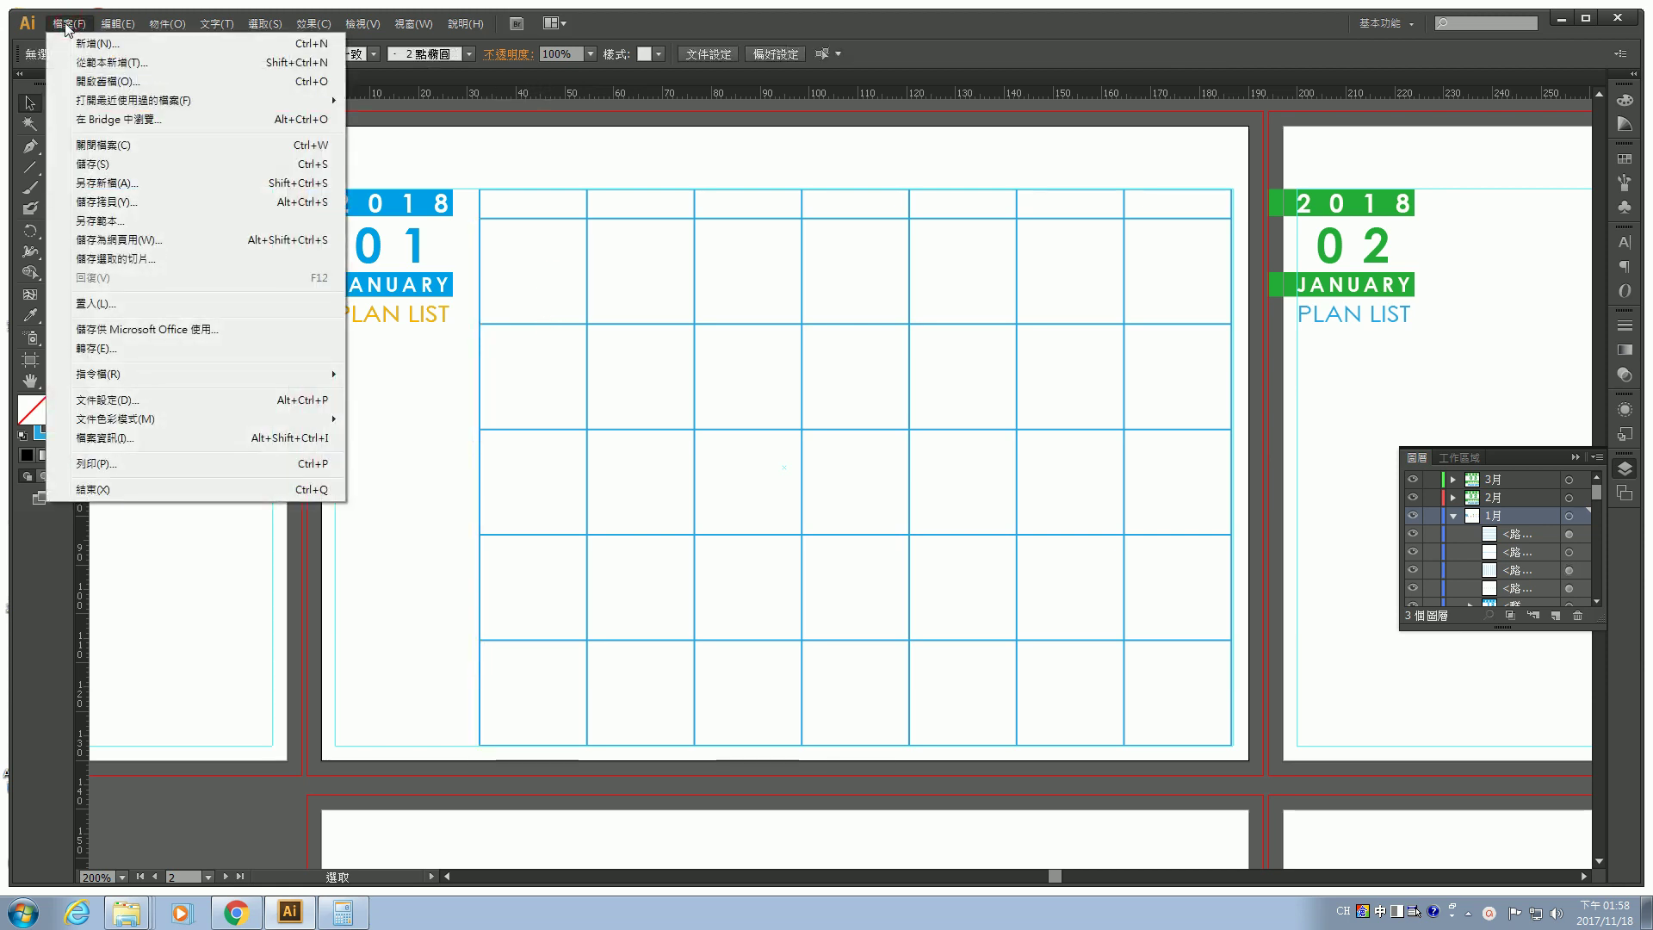
pyautogui.click(97, 302)
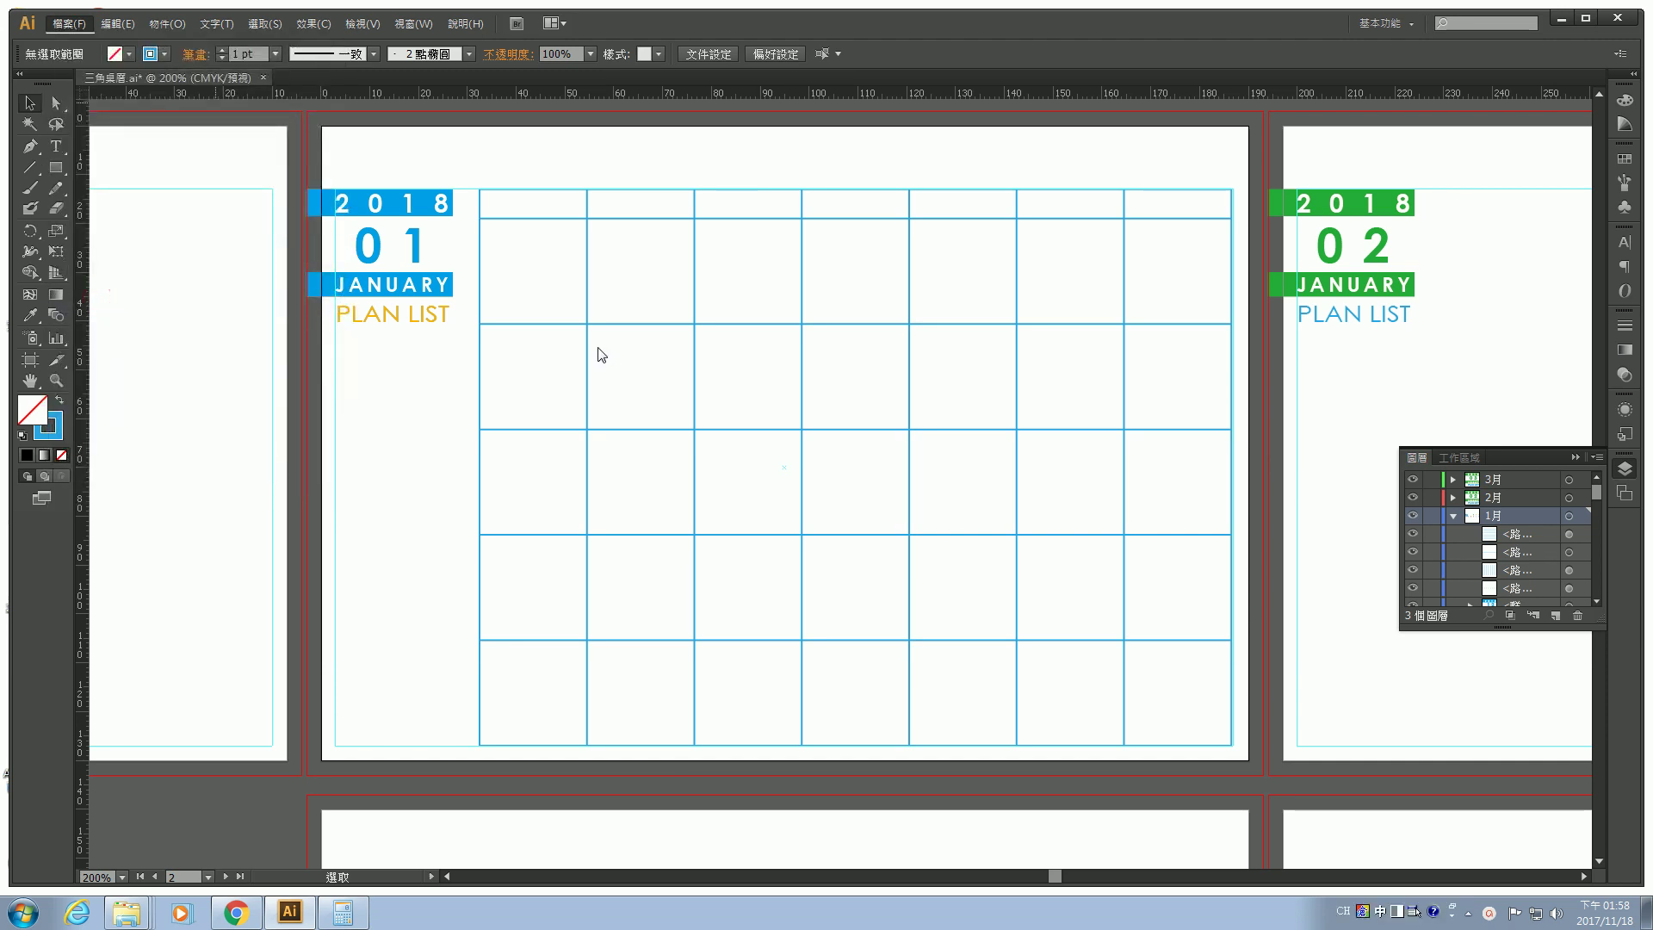
pyautogui.moveTo(480, 104); pyautogui.dragTo(485, 280)
pyautogui.click(207, 220)
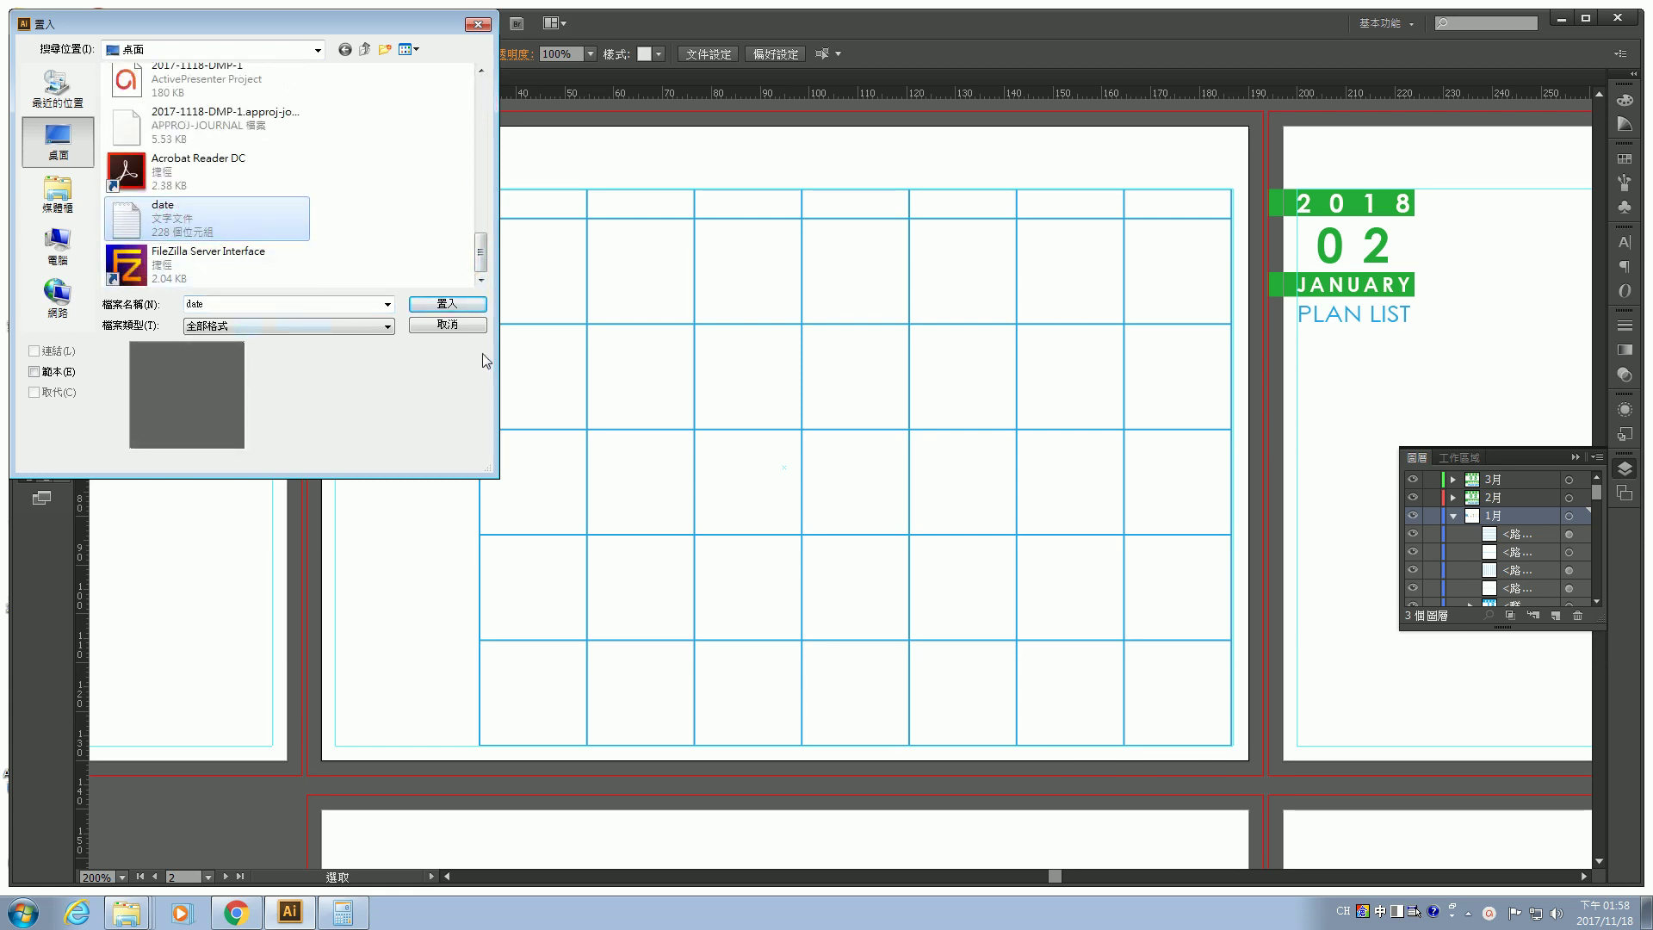
pyautogui.click(455, 307)
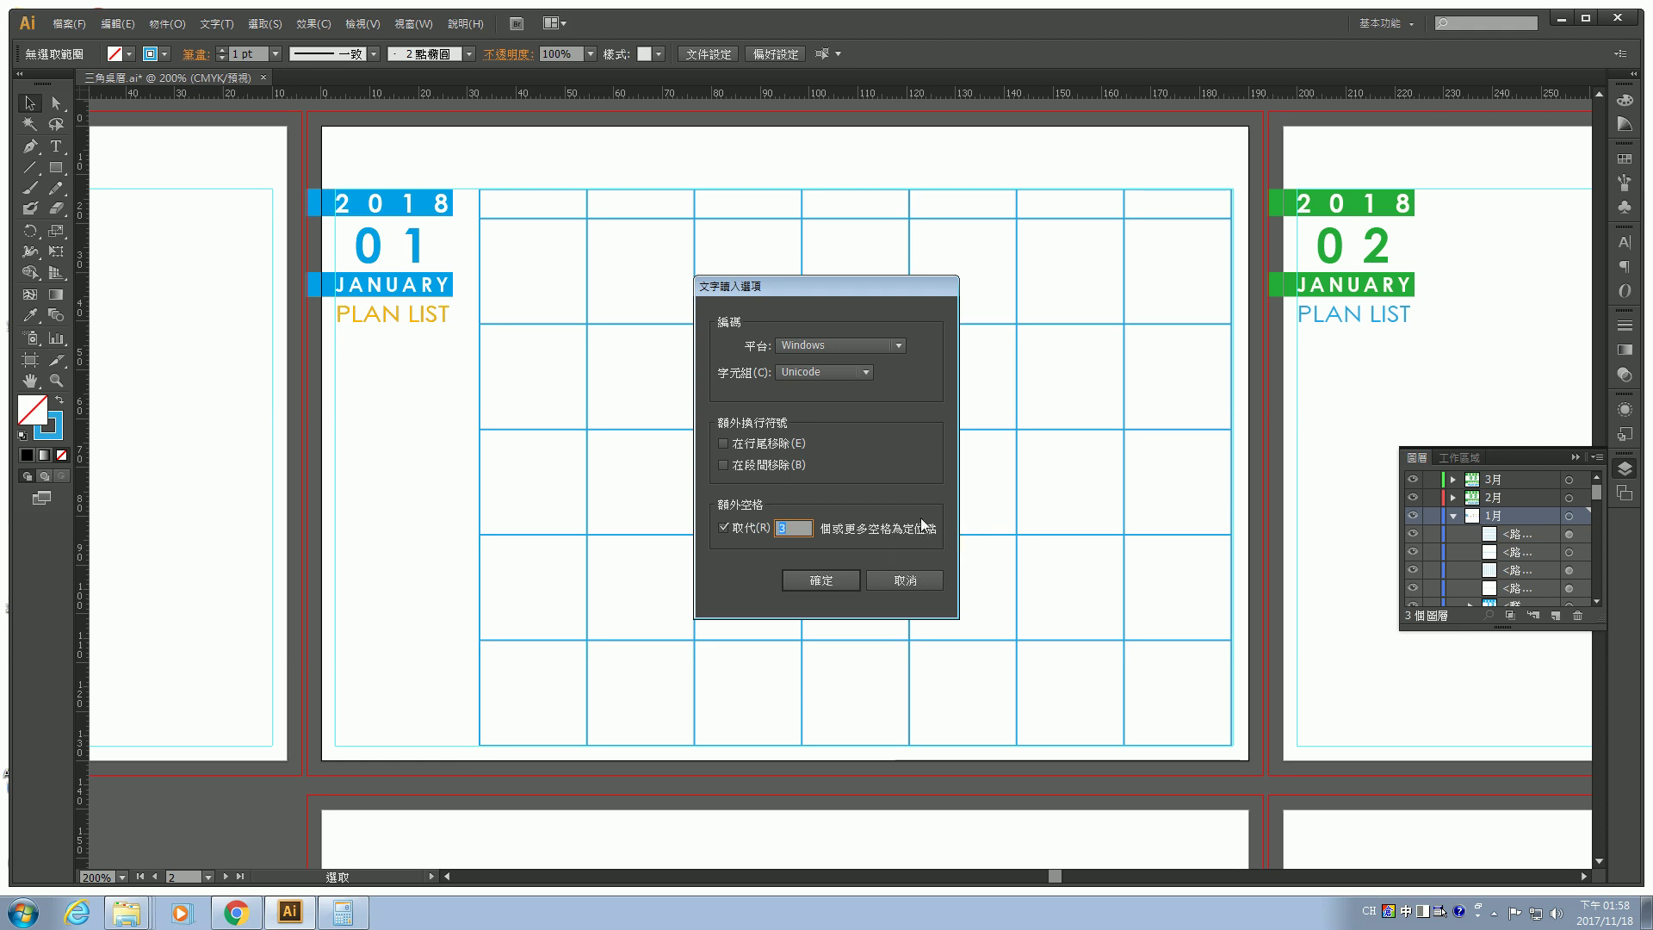
pyautogui.click(826, 582)
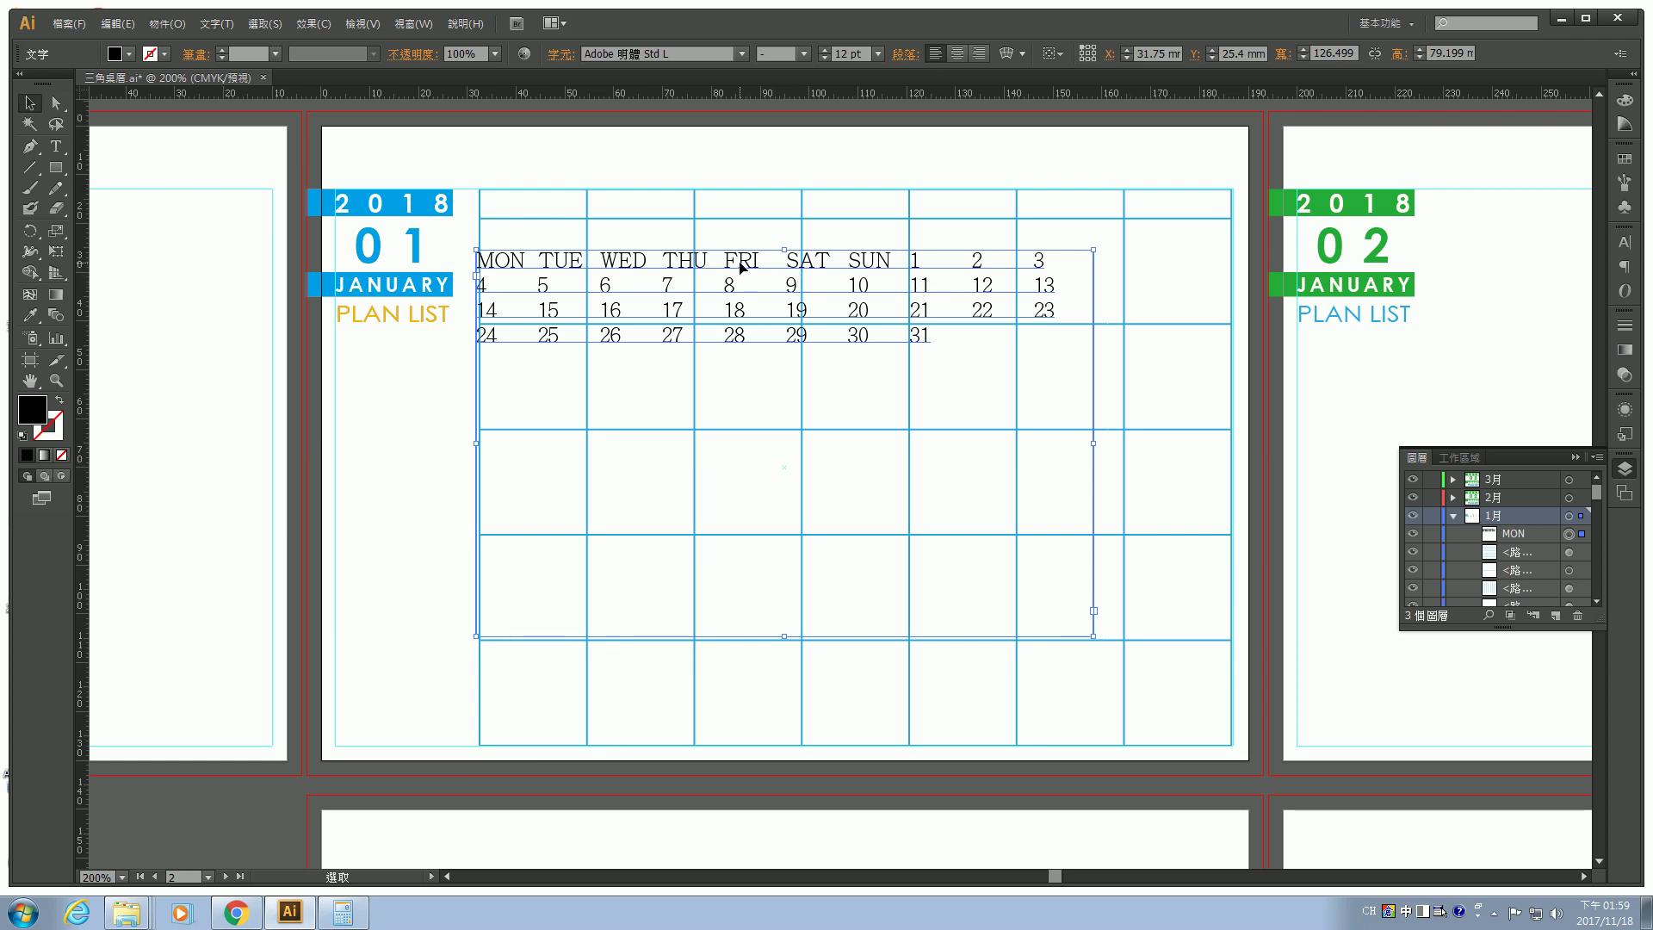
pyautogui.click(117, 23)
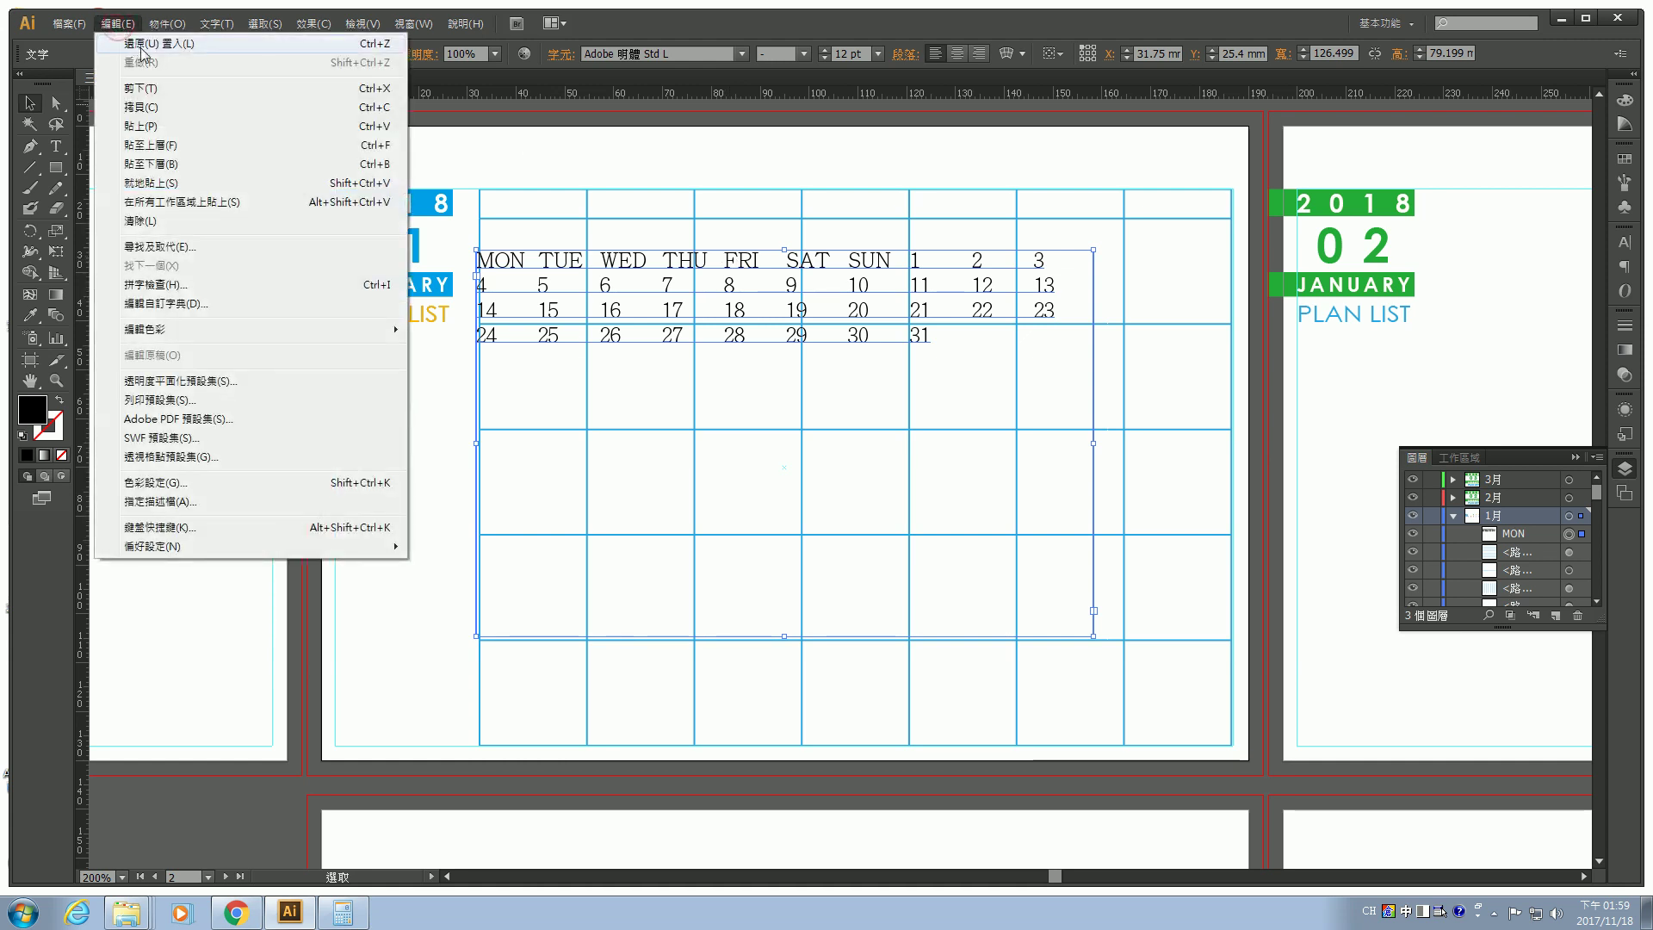
pyautogui.click(142, 45)
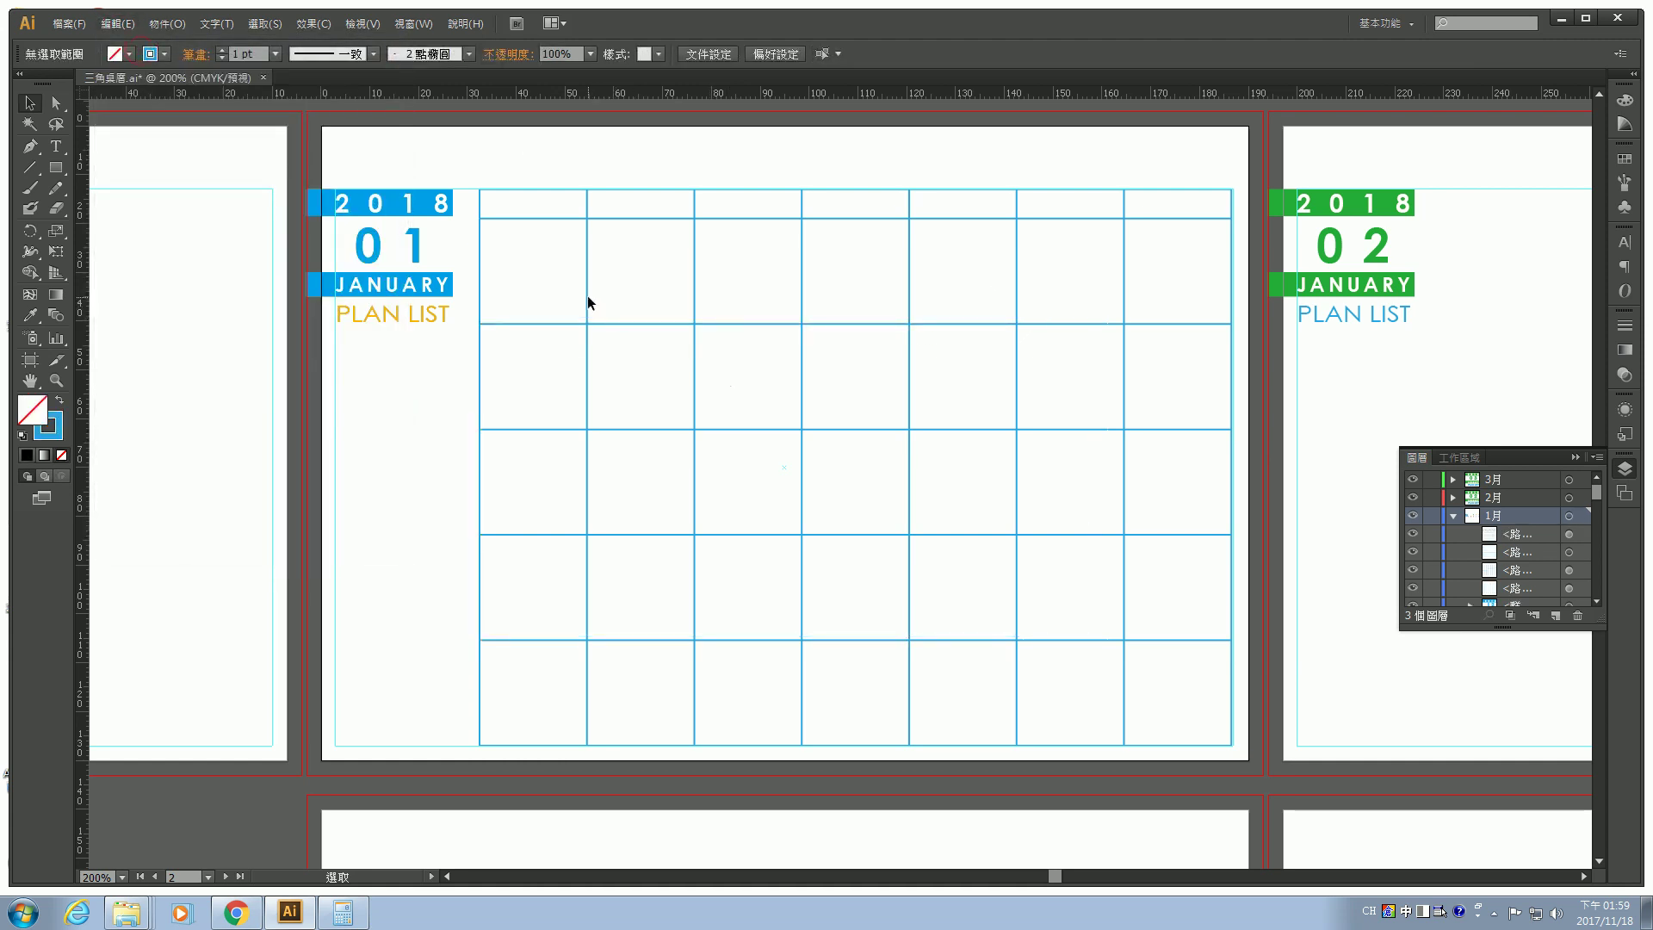
pyautogui.hotkey('ctrl', 'z')
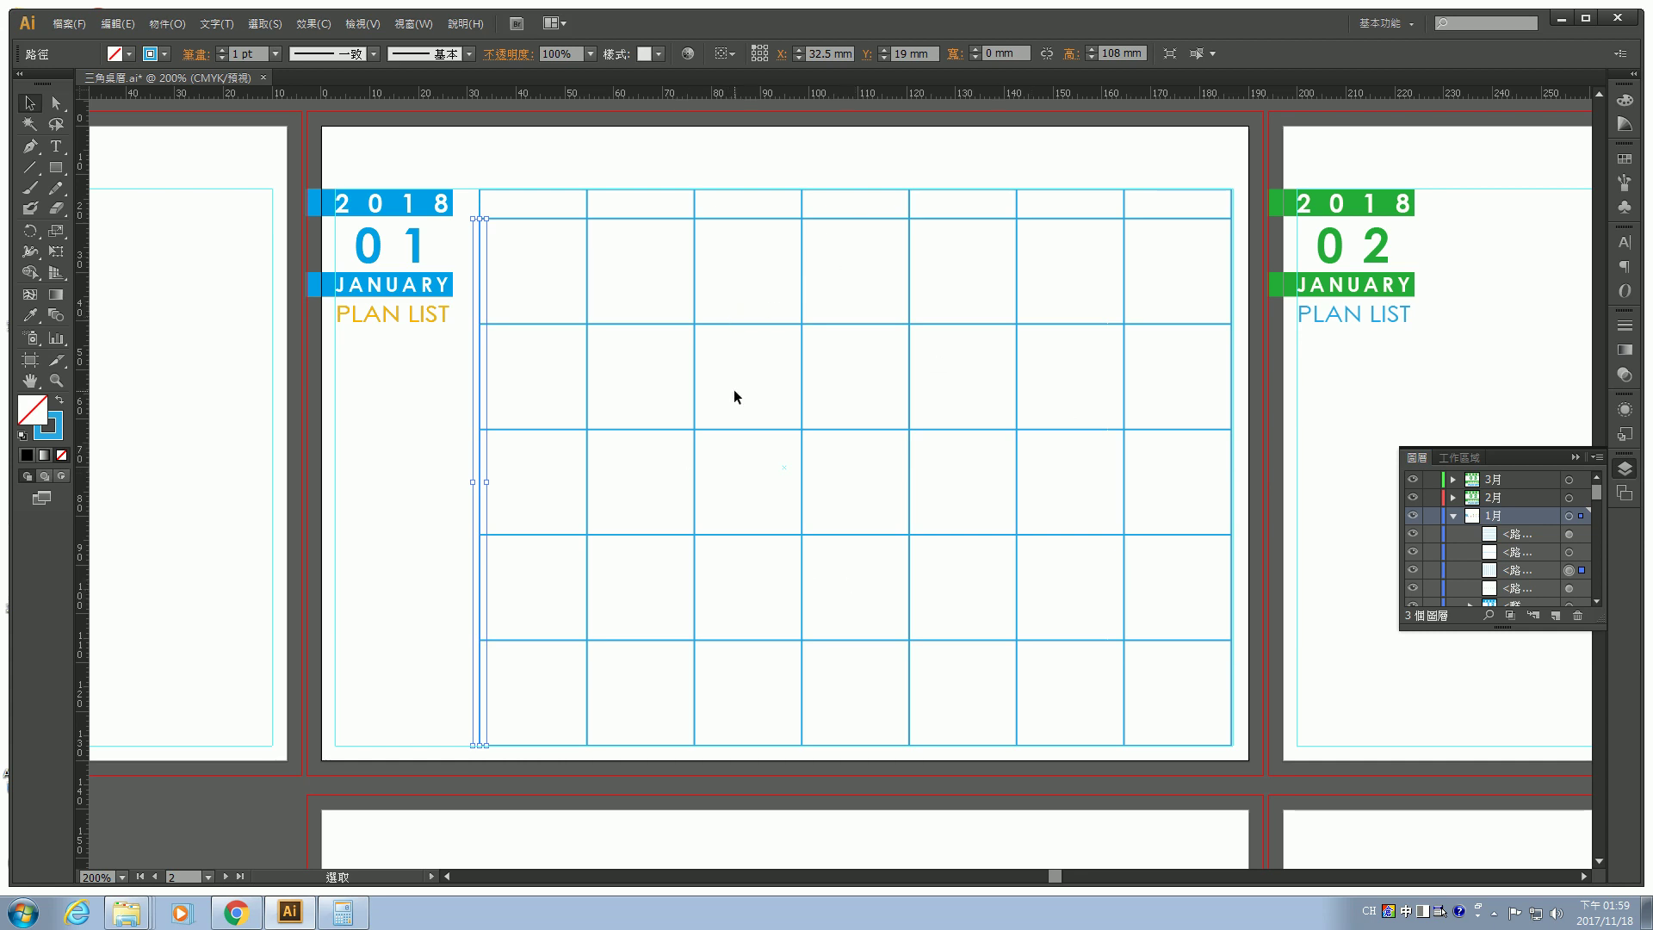
# Group all the lines of the January date grid.
pyautogui.moveTo(468, 168); pyautogui.dragTo(1246, 760)
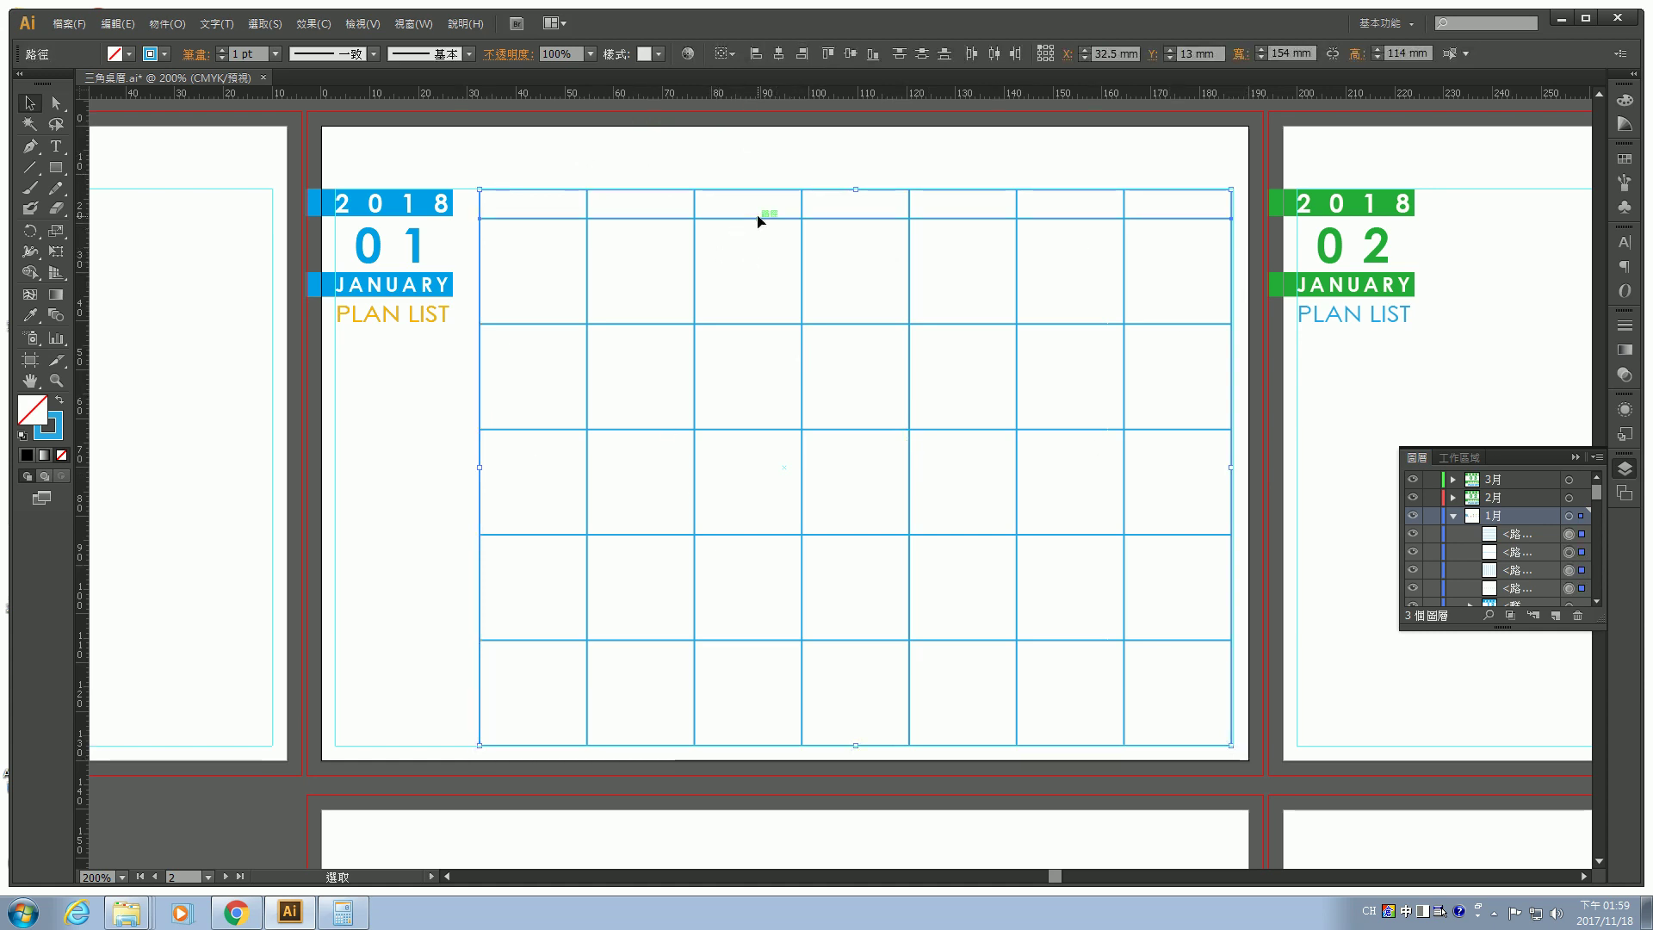
pyautogui.rightClick(591, 220)
pyautogui.click(630, 299)
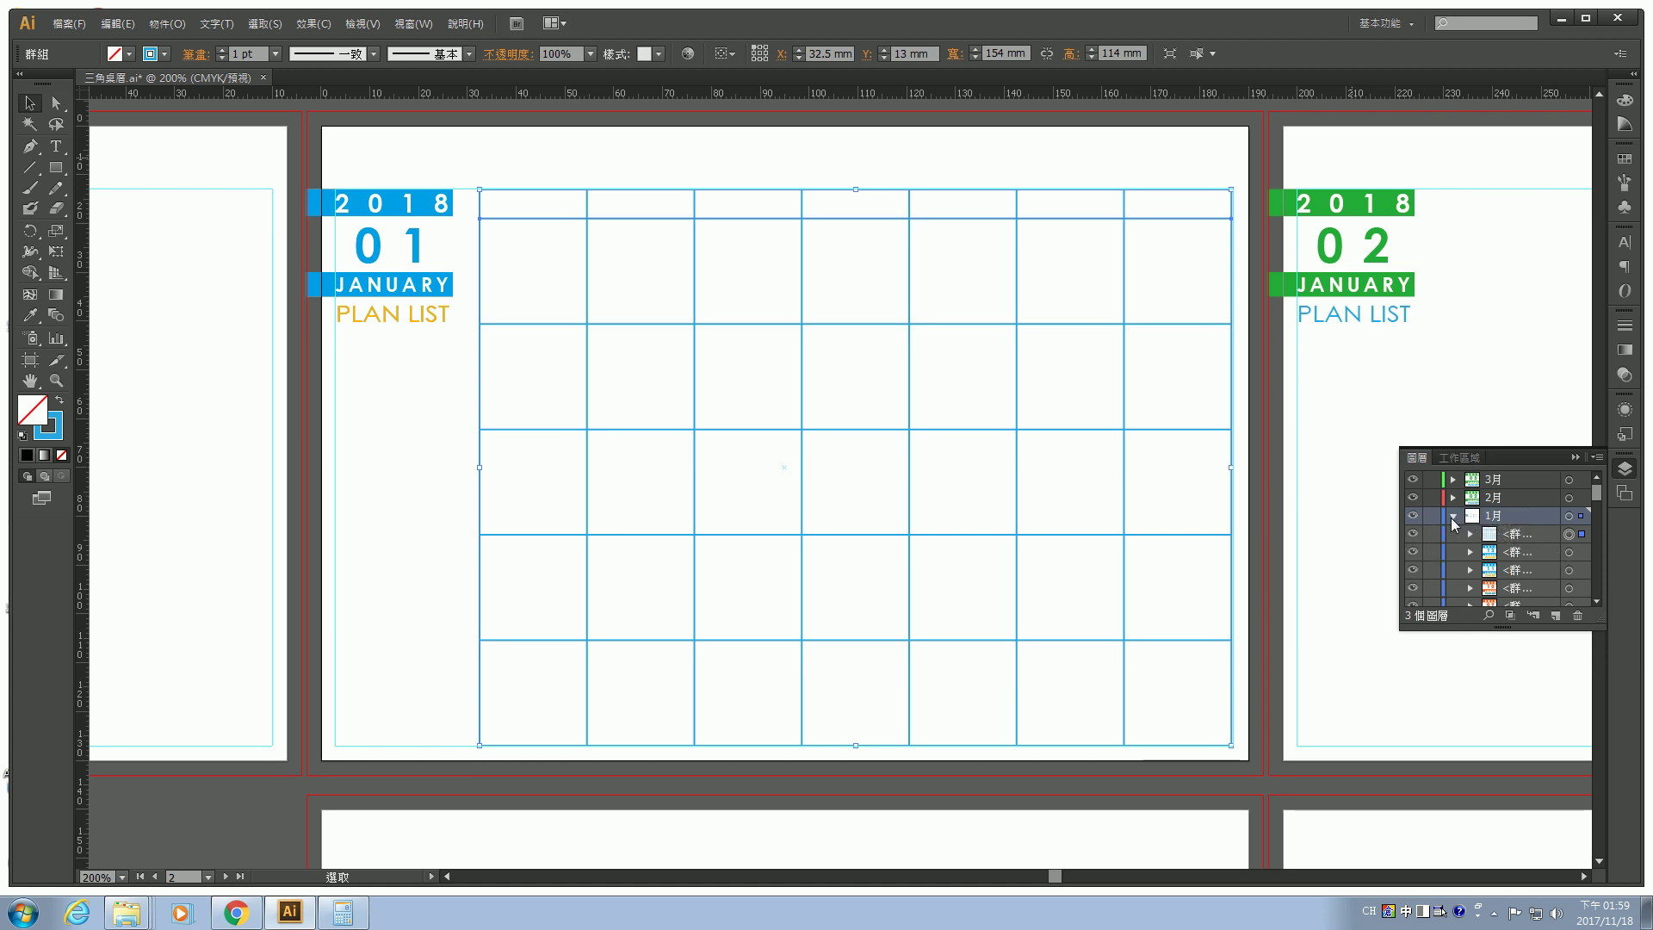
# Rename the grid group in the 1月 layer to 格線.
pyautogui.click(1516, 537)
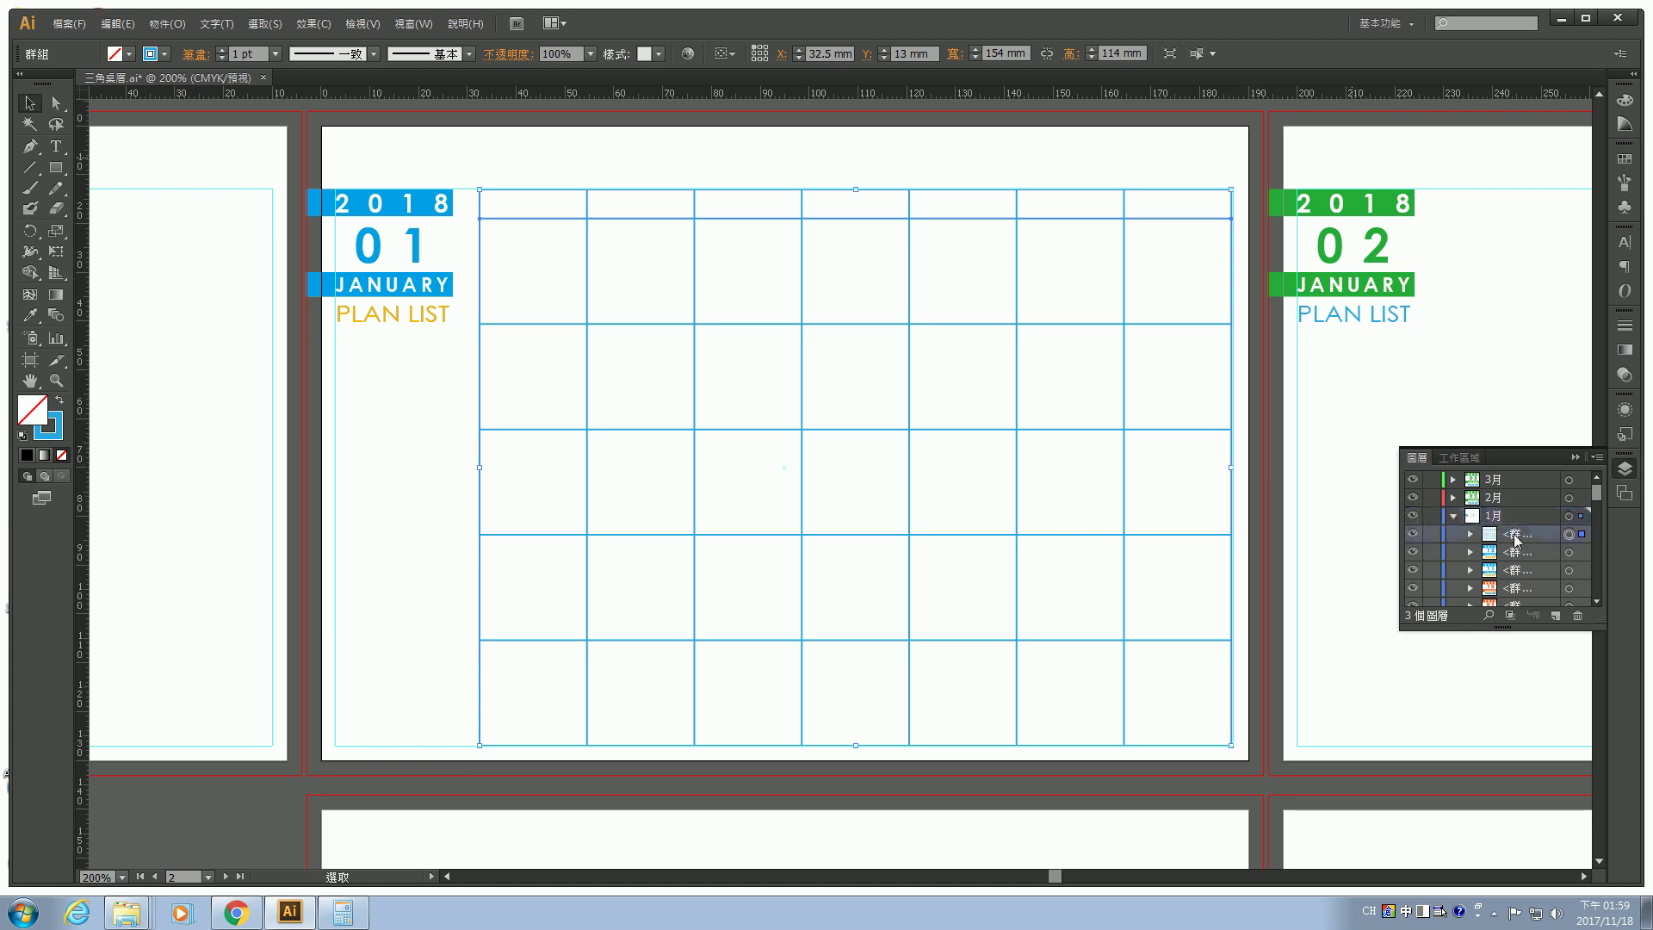
pyautogui.doubleClick(1516, 537)
pyautogui.write('格線')
pyautogui.press('Return')
# Toggle the 格線 group's visibility off and on, and lock the group against selection.
pyautogui.click(1414, 534)
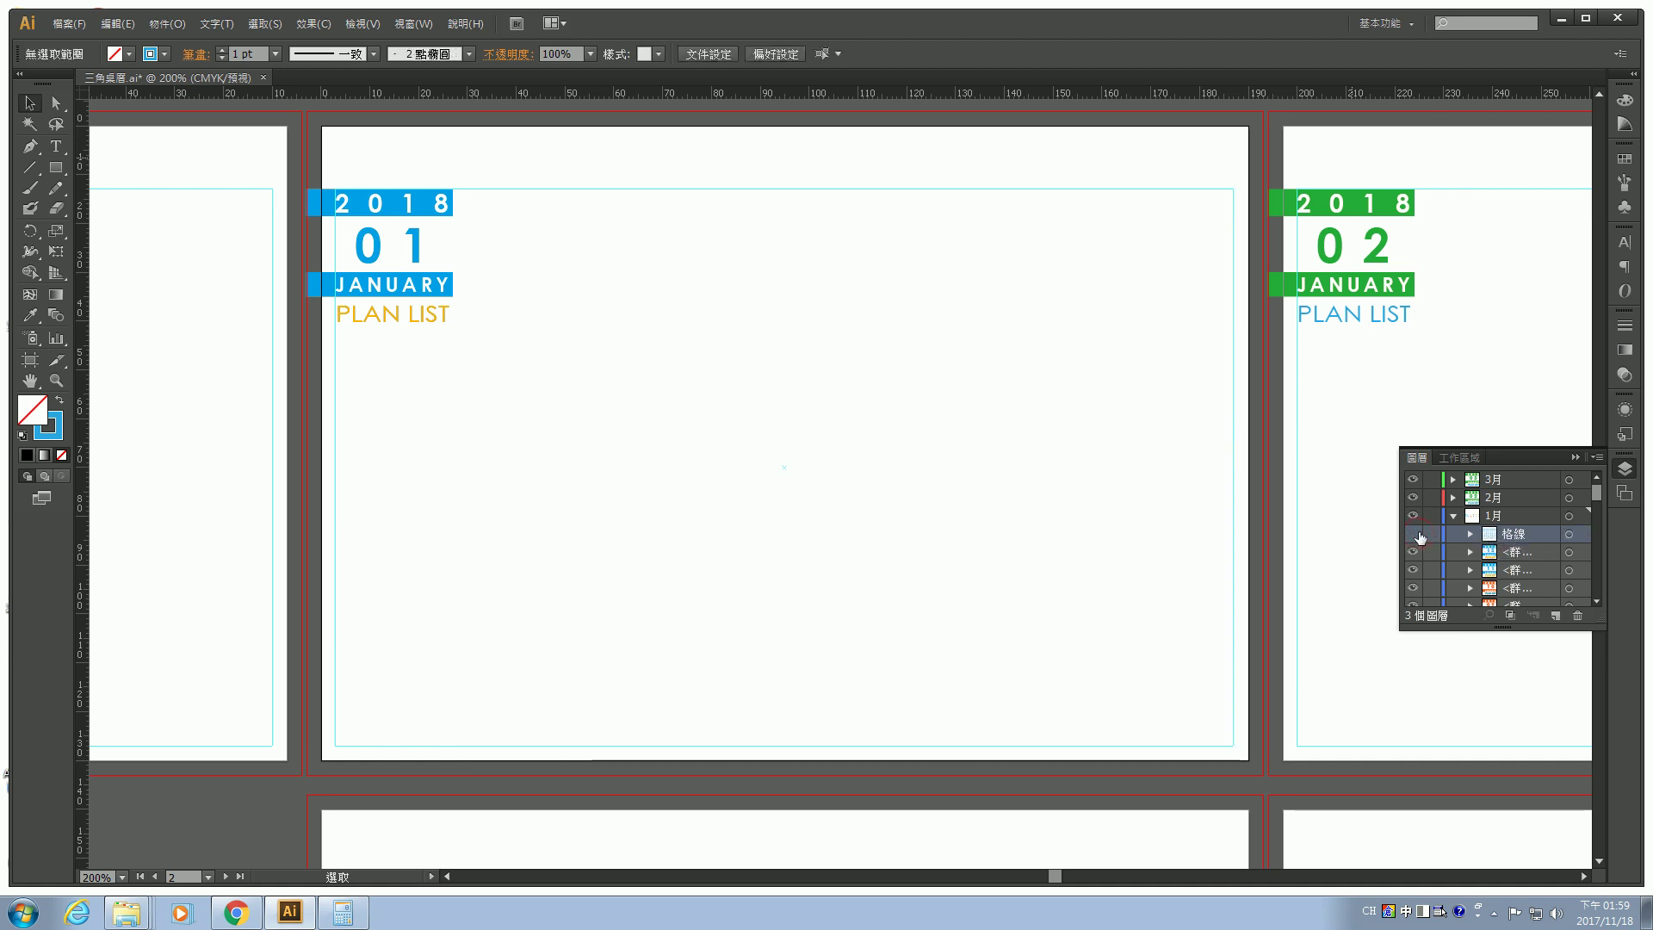
pyautogui.click(1417, 535)
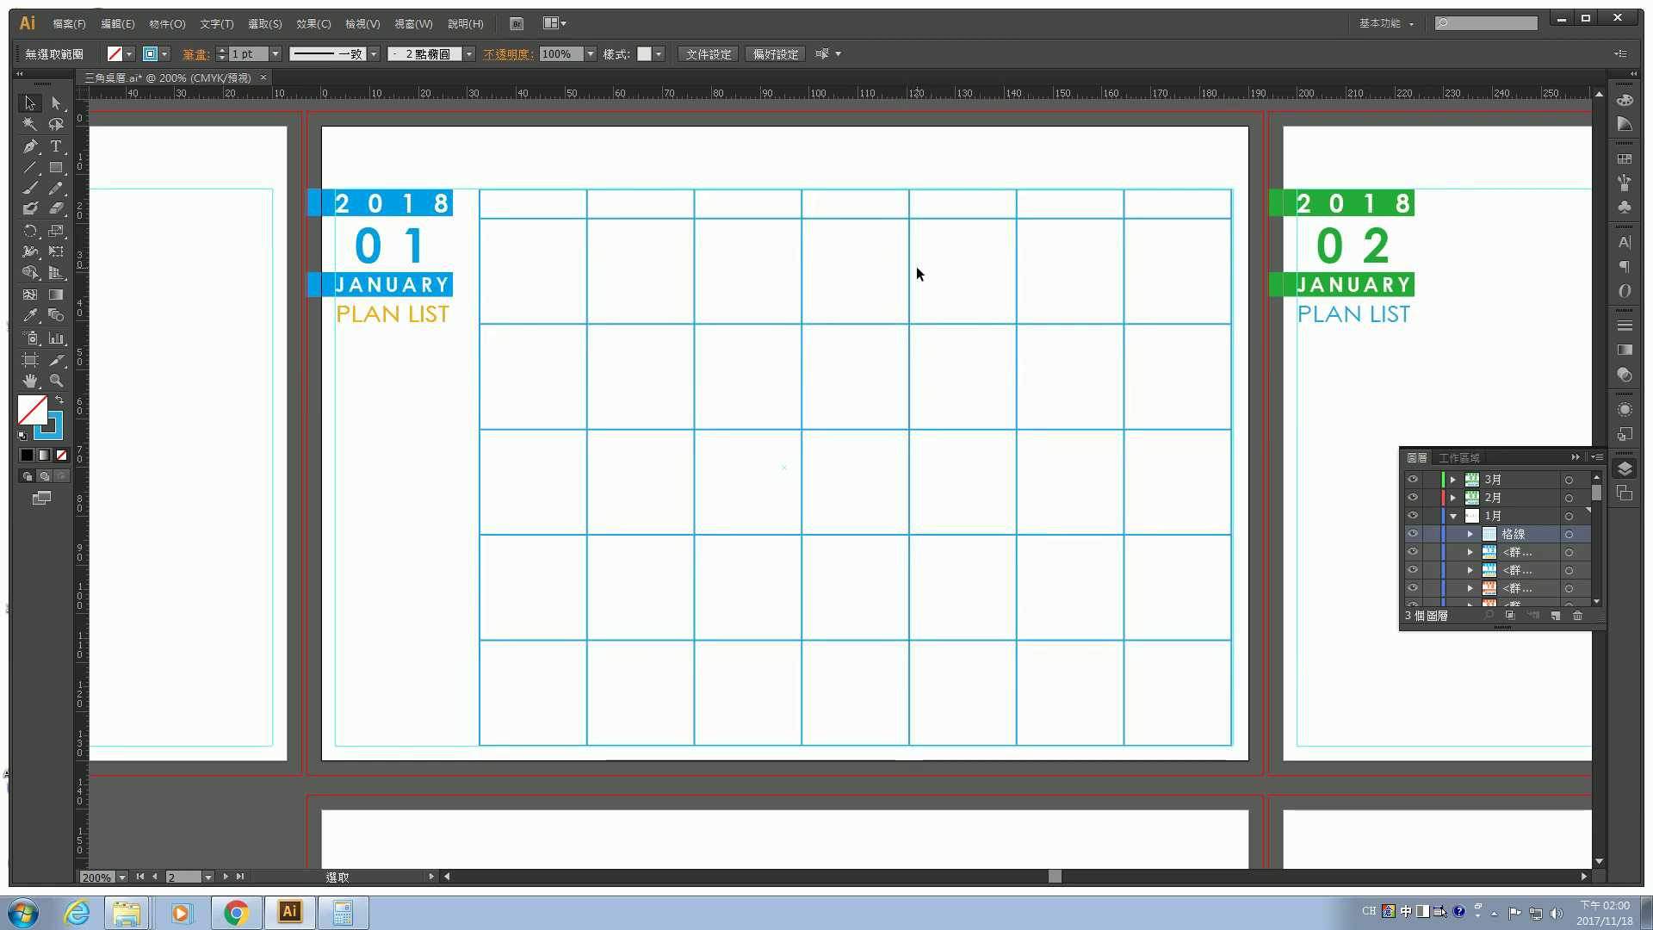
pyautogui.click(1433, 535)
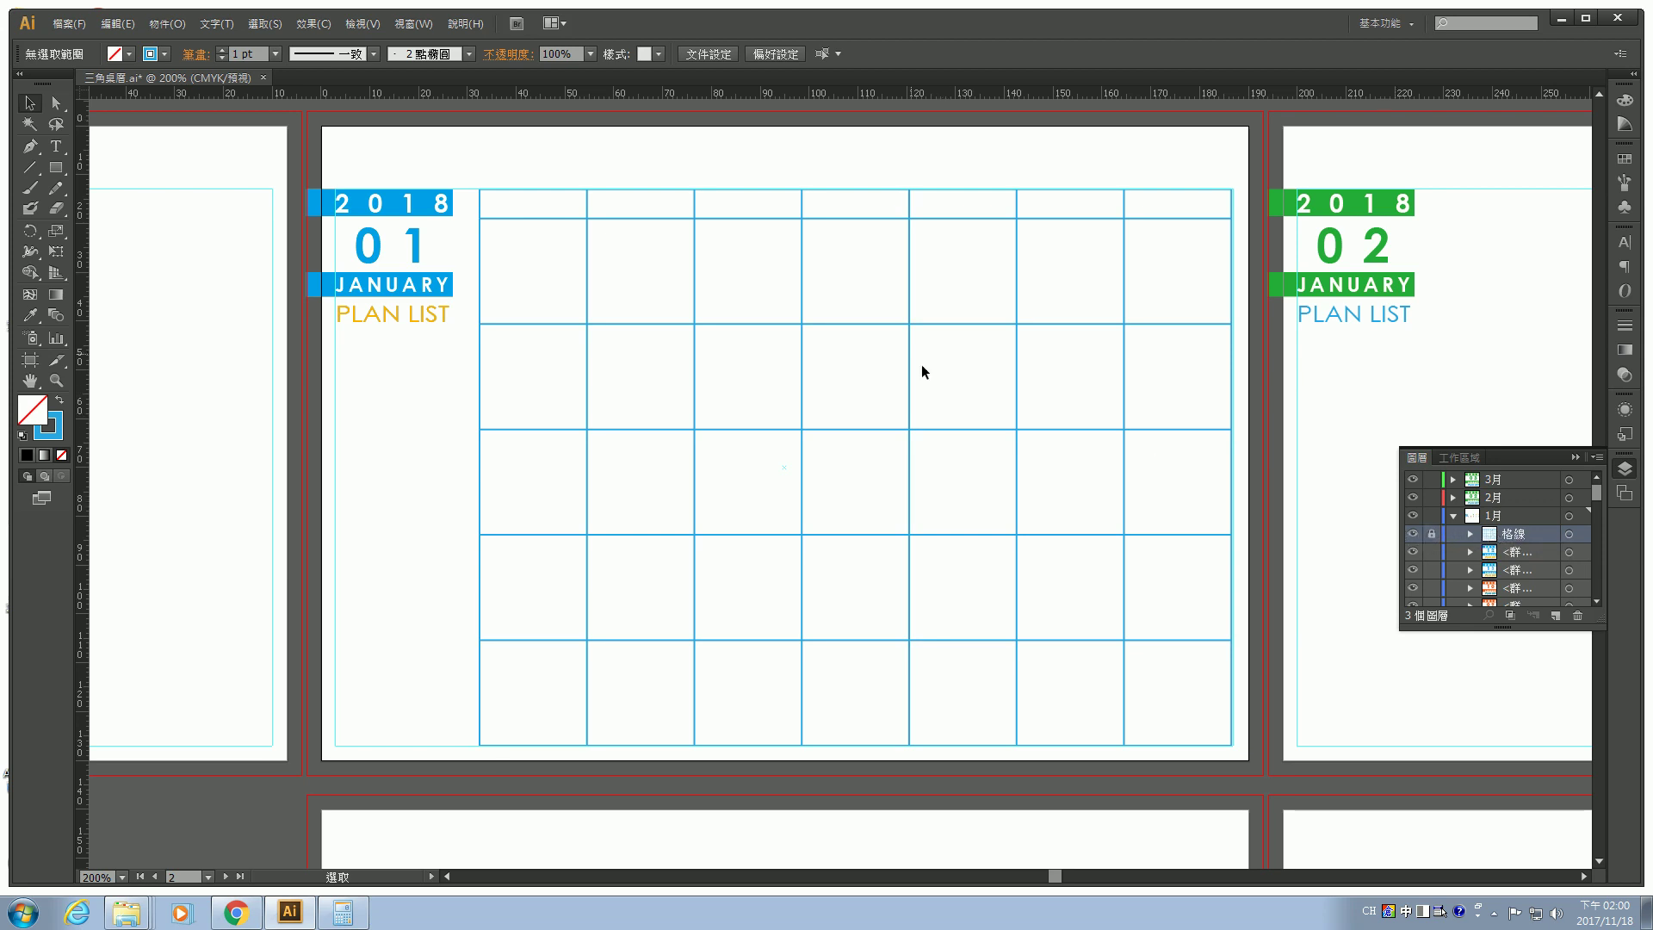
pyautogui.moveTo(925, 352)
pyautogui.mouseDown()
pyautogui.moveTo(815, 417)
pyautogui.moveTo(814, 450)
pyautogui.moveTo(908, 435)
pyautogui.mouseUp()
pyautogui.click(870, 409)
pyautogui.click(907, 420)
# Place the date text file from the desktop on the January page, using Windows Unicode encoding.
pyautogui.click(67, 25)
pyautogui.click(113, 306)
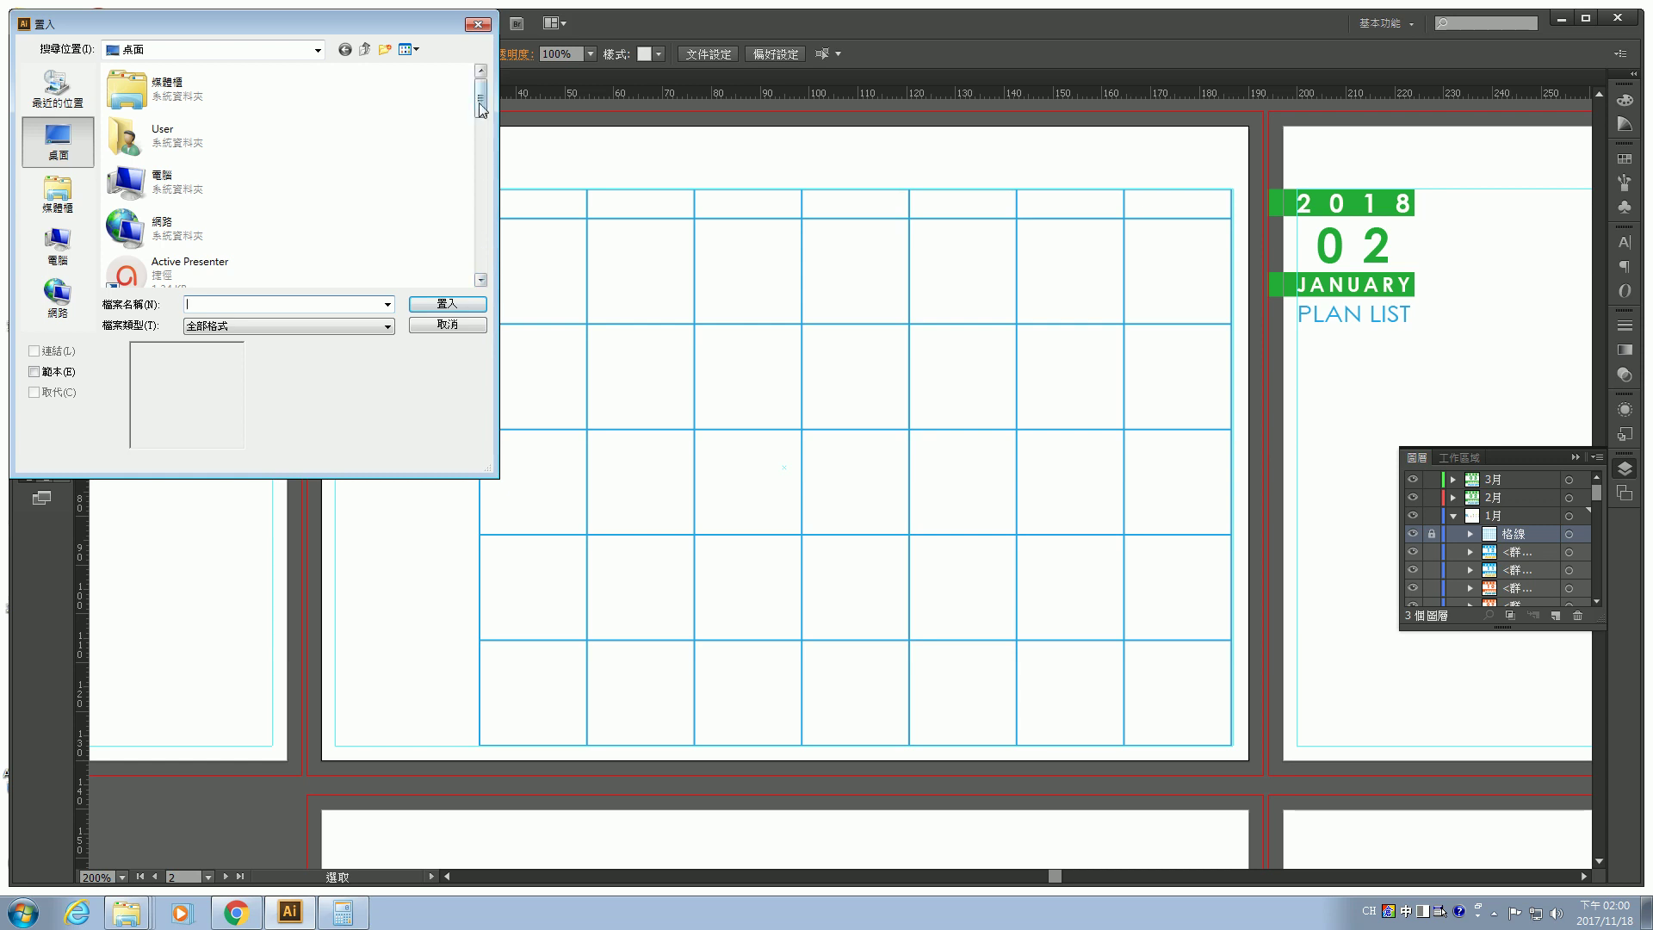
pyautogui.moveTo(481, 106); pyautogui.dragTo(481, 254)
pyautogui.click(200, 222)
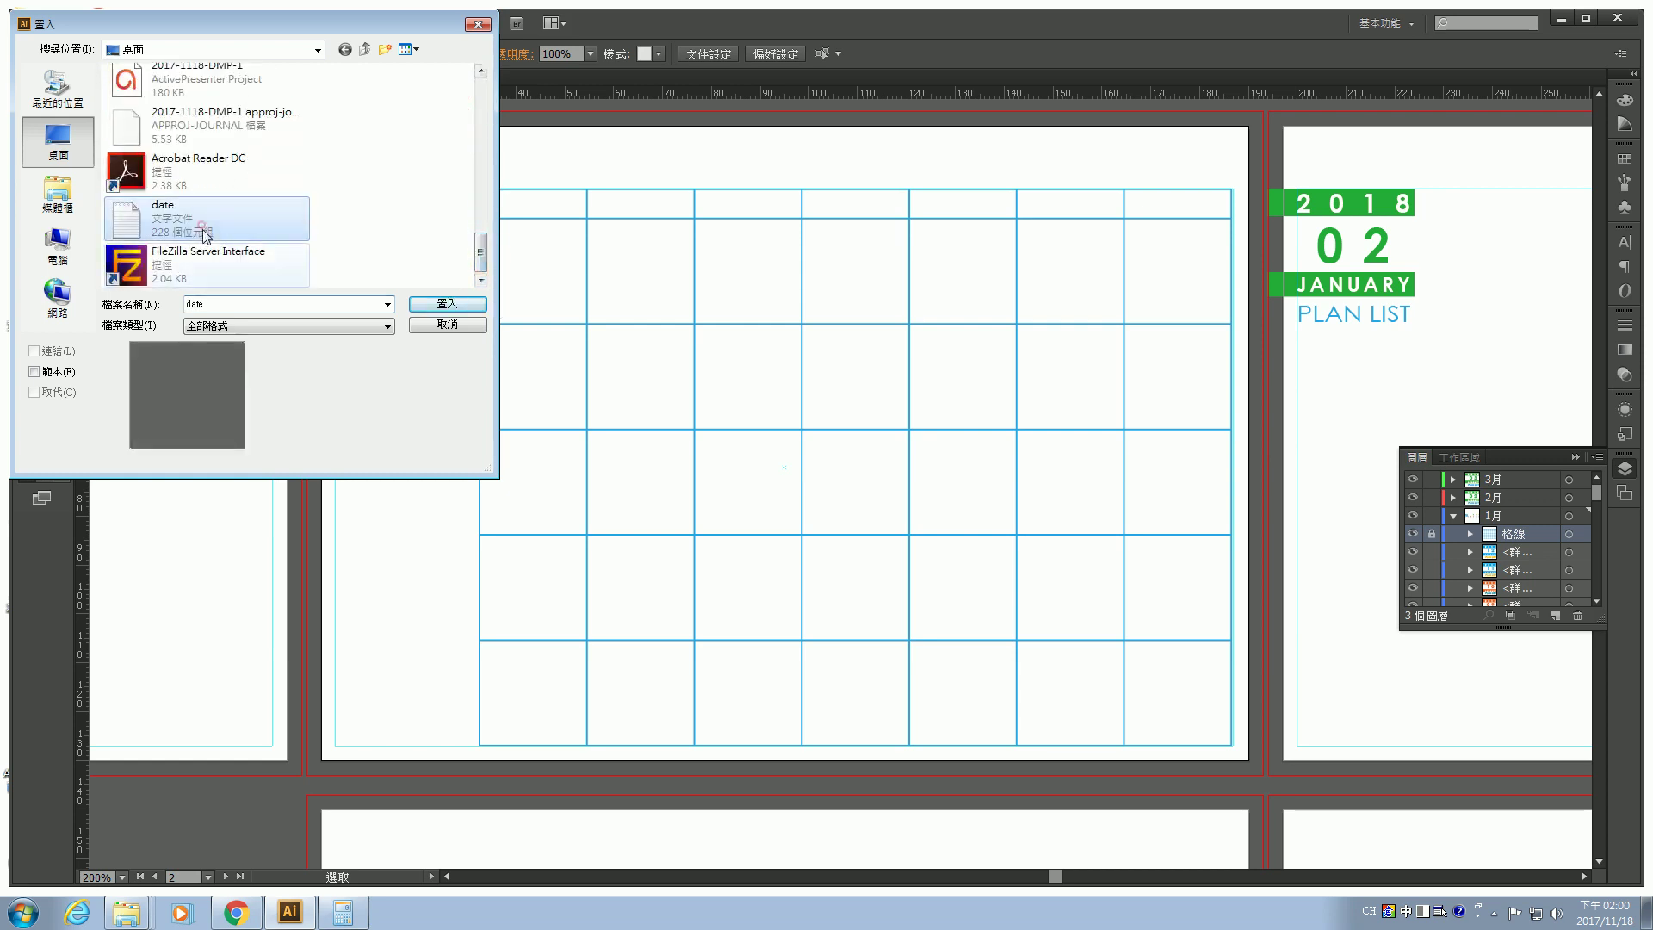
pyautogui.click(451, 310)
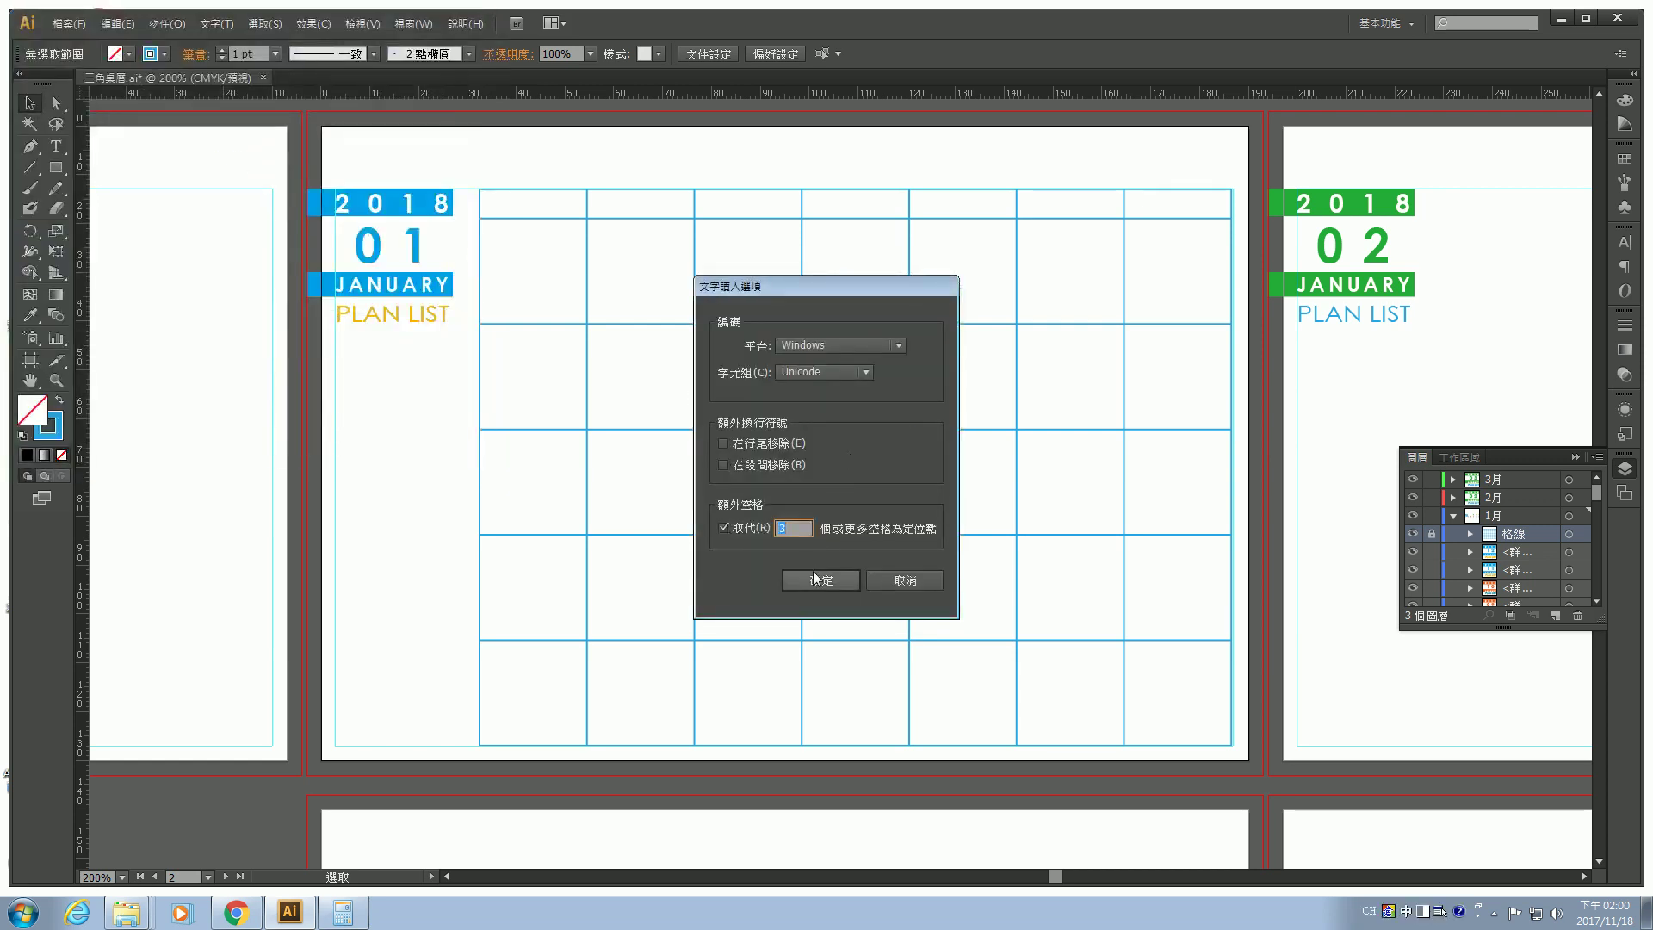
pyautogui.click(814, 579)
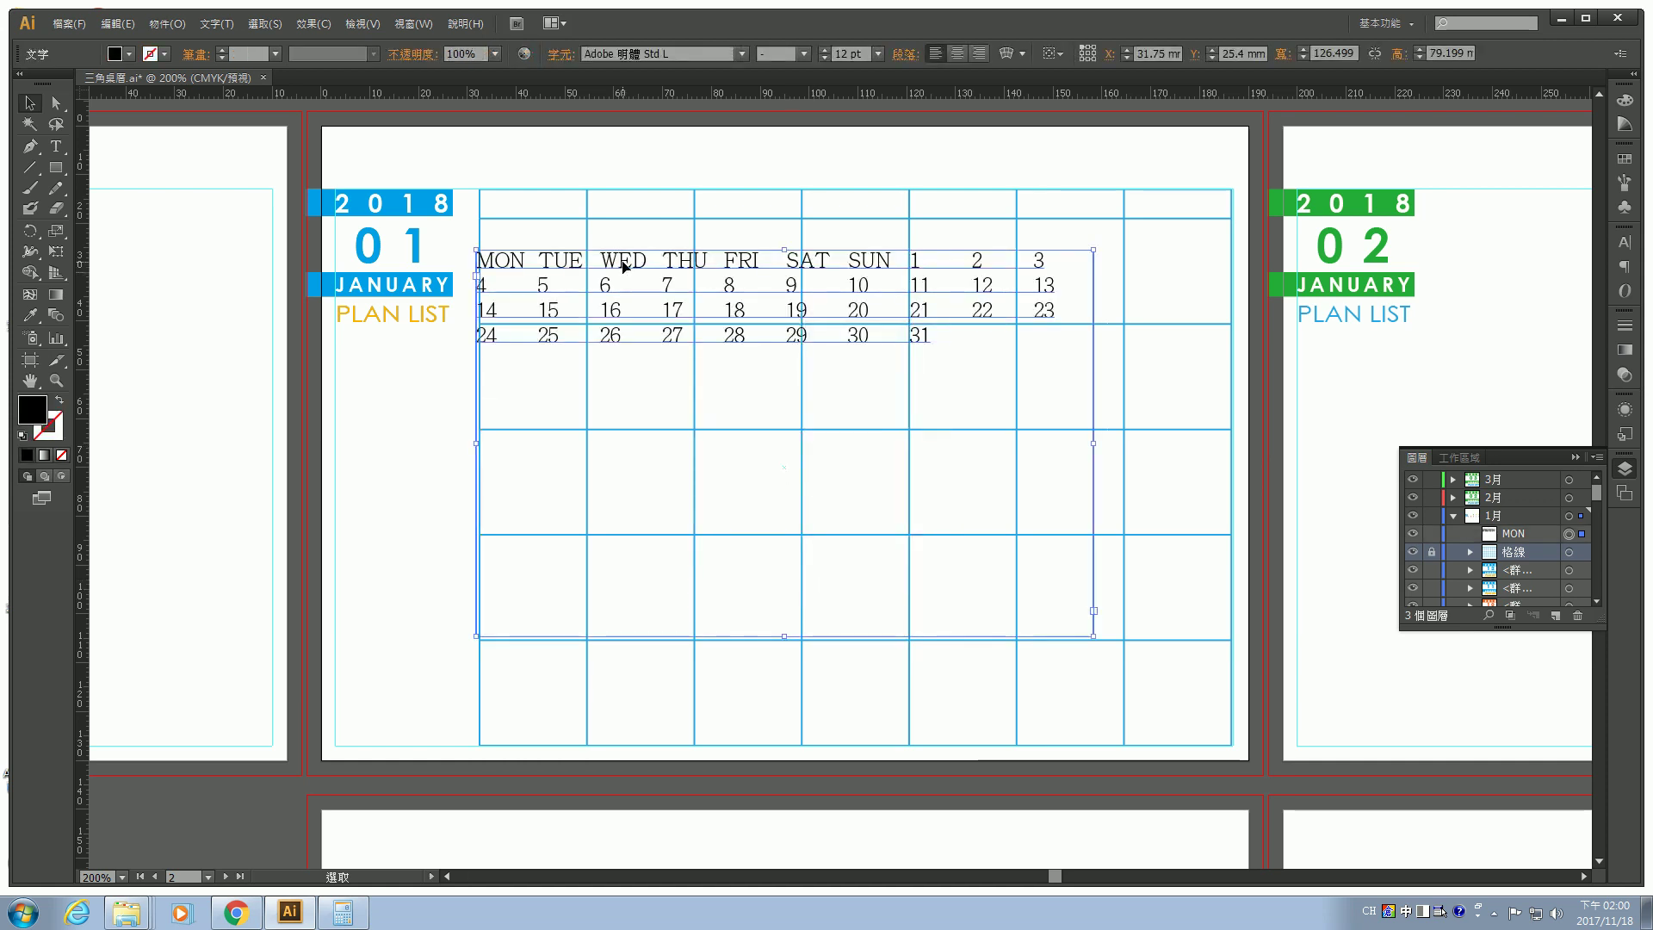
# Move the placed date text to the grid's upper-left corner and position it at X 33.5 mm, Y 14 mm.
pyautogui.moveTo(623, 267); pyautogui.dragTo(633, 211)
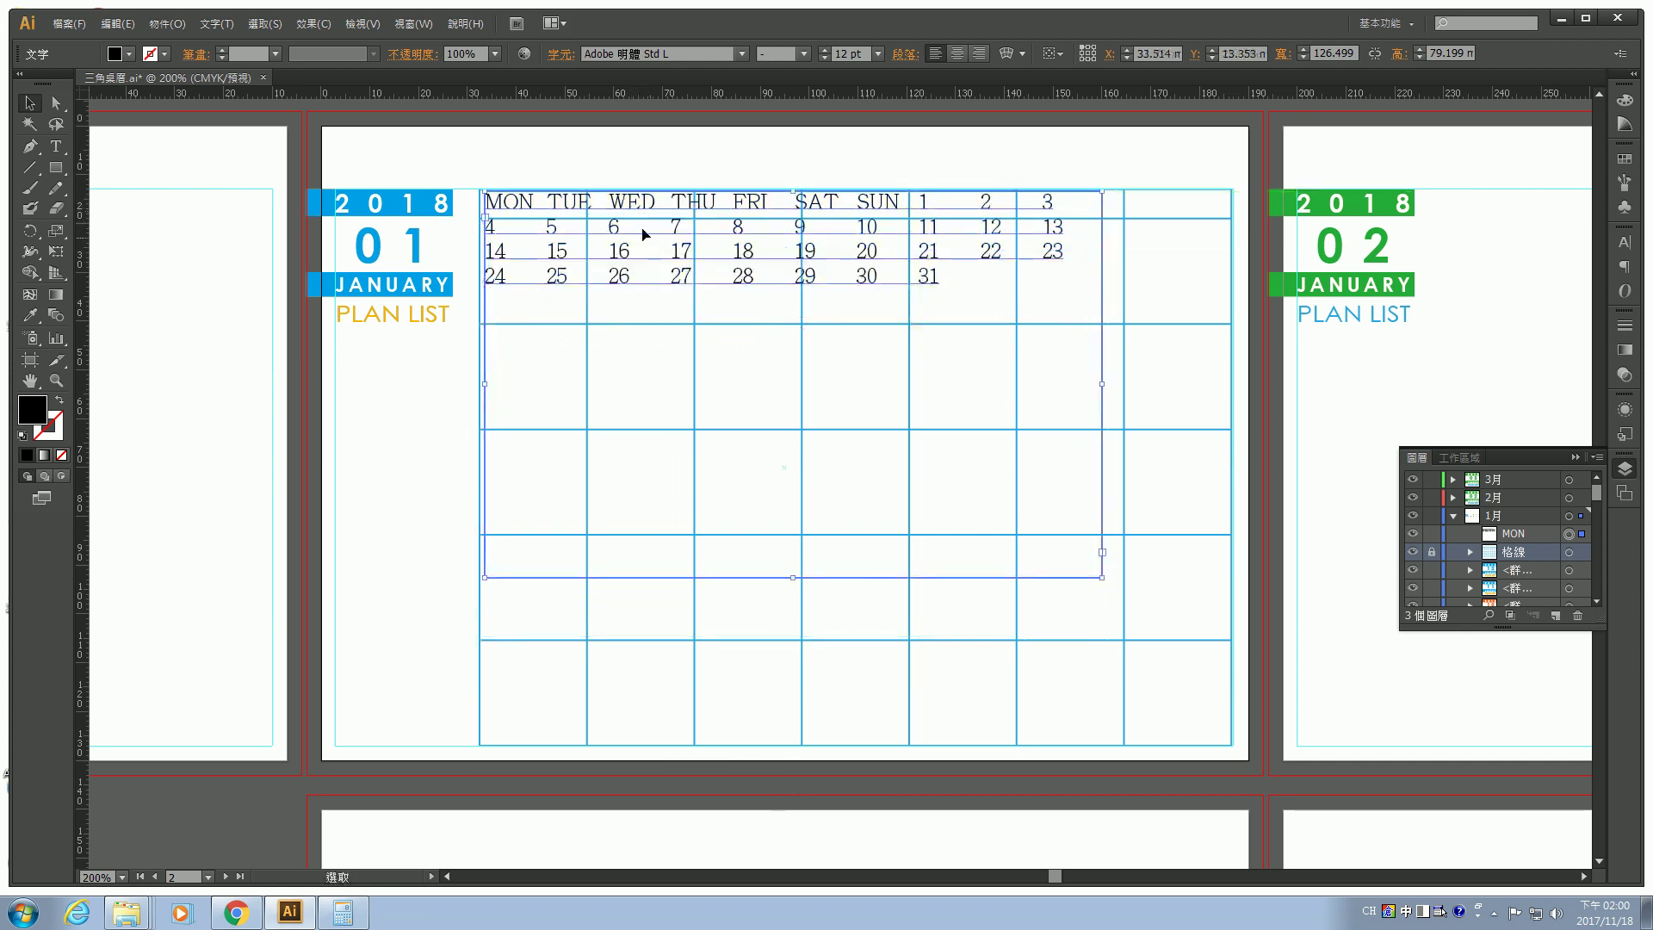
pyautogui.press('Down')
pyautogui.press('Down')
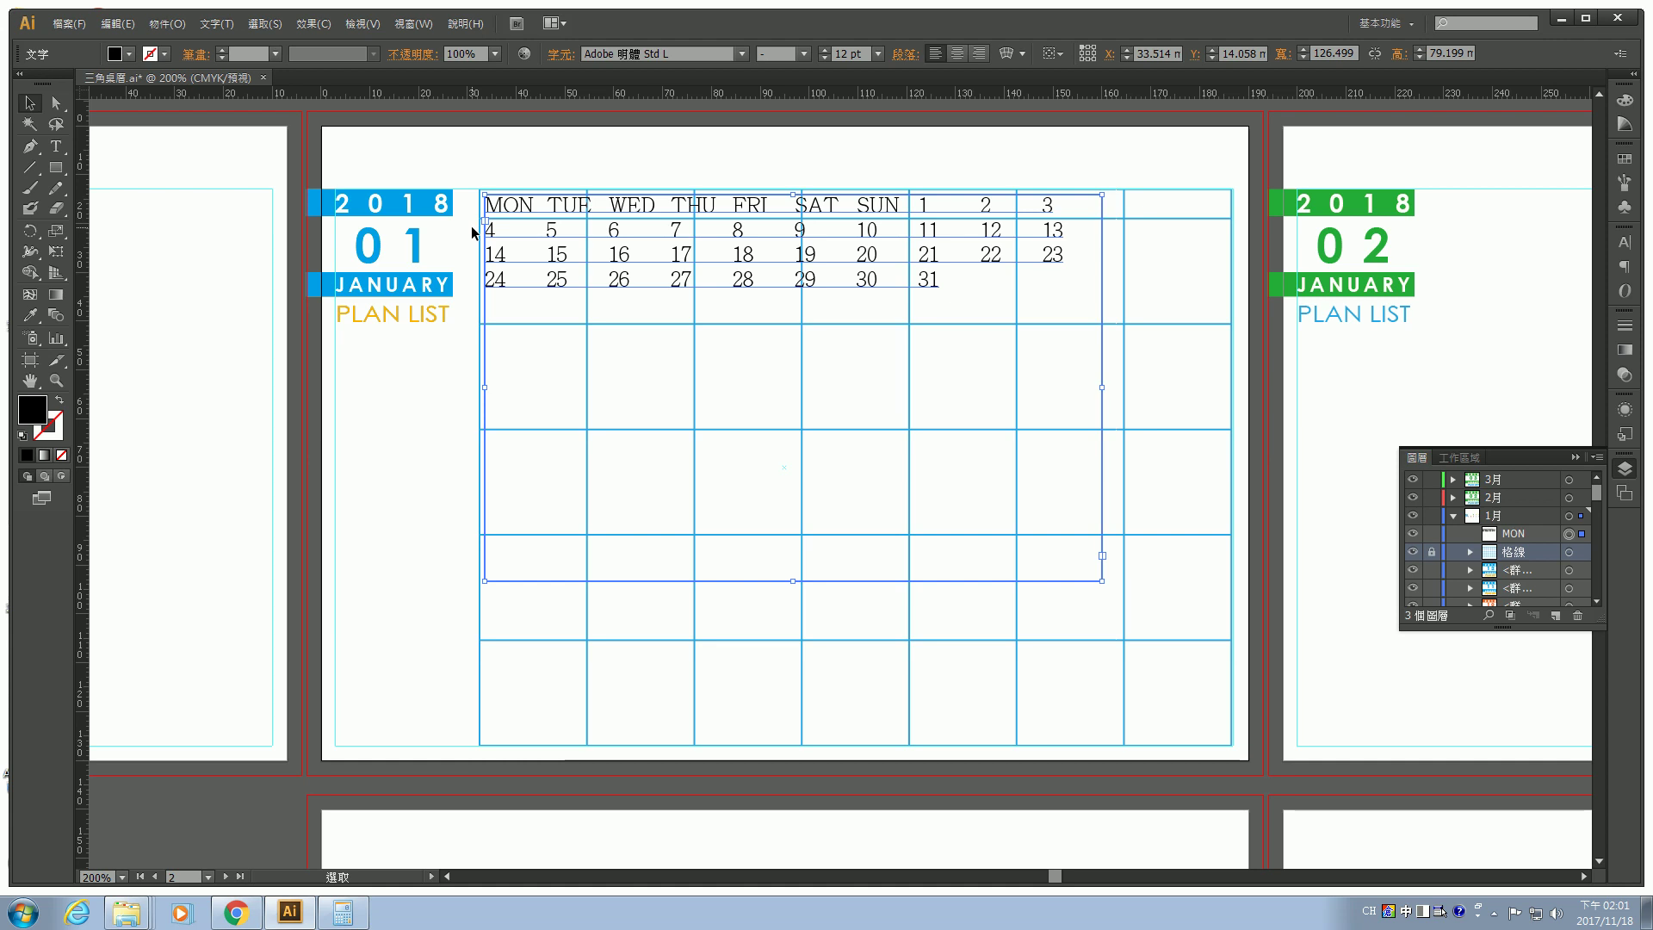
pyautogui.click(1159, 54)
pyautogui.moveTo(1155, 53); pyautogui.dragTo(1161, 54)
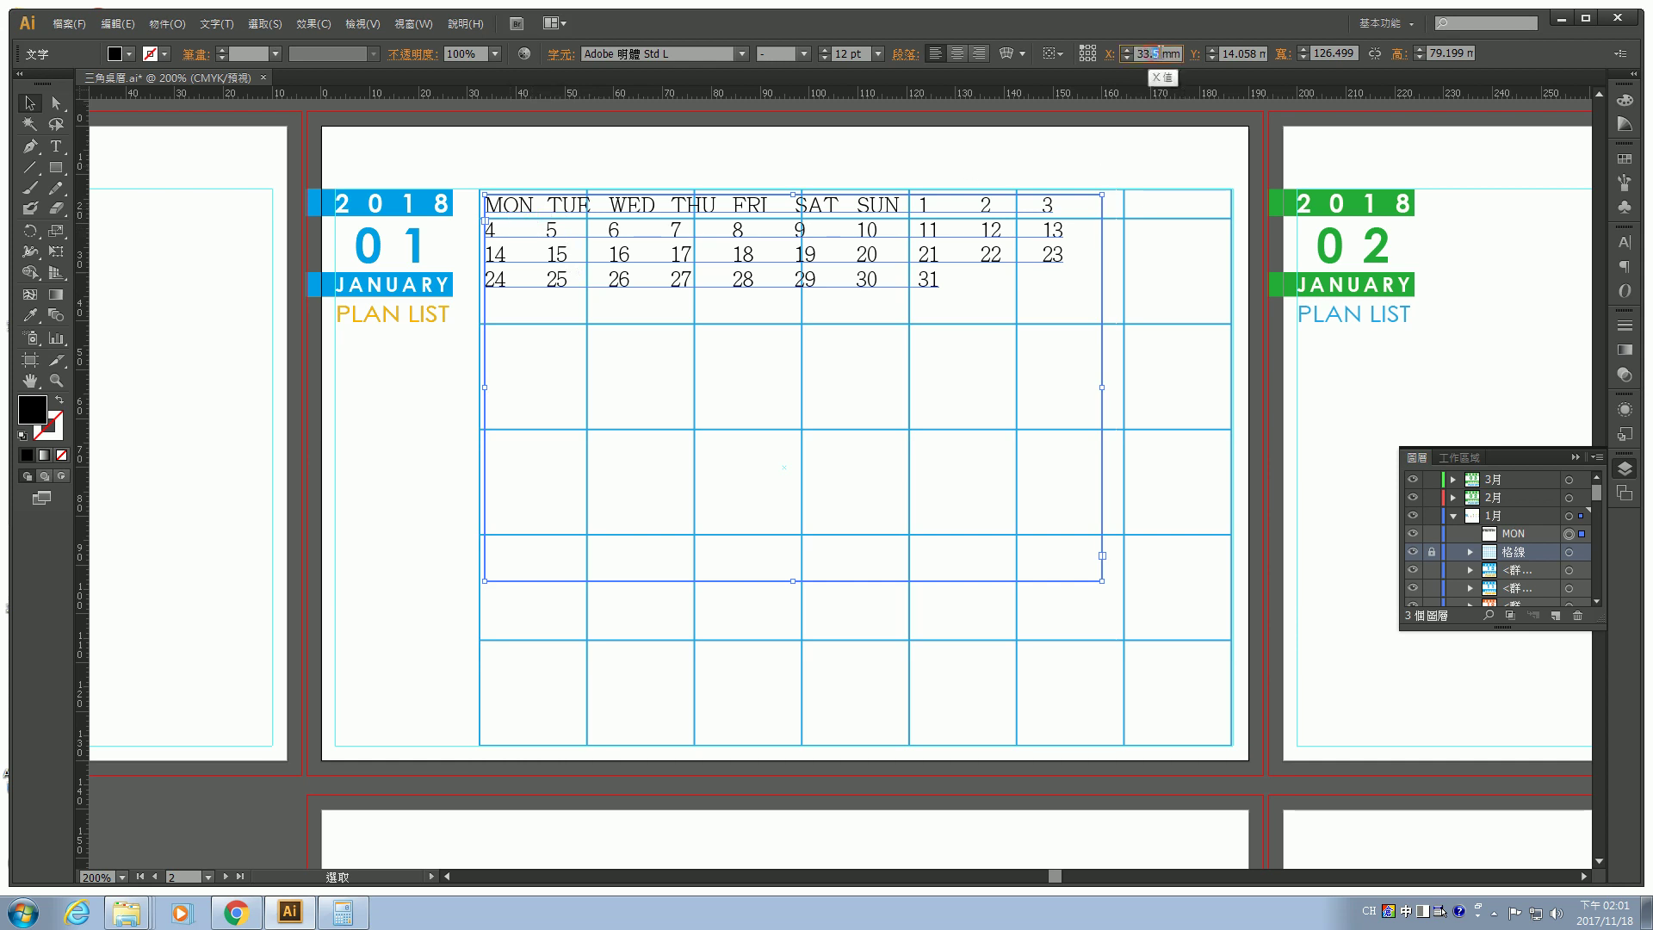
pyautogui.press('BackSpace')
pyautogui.press('Return')
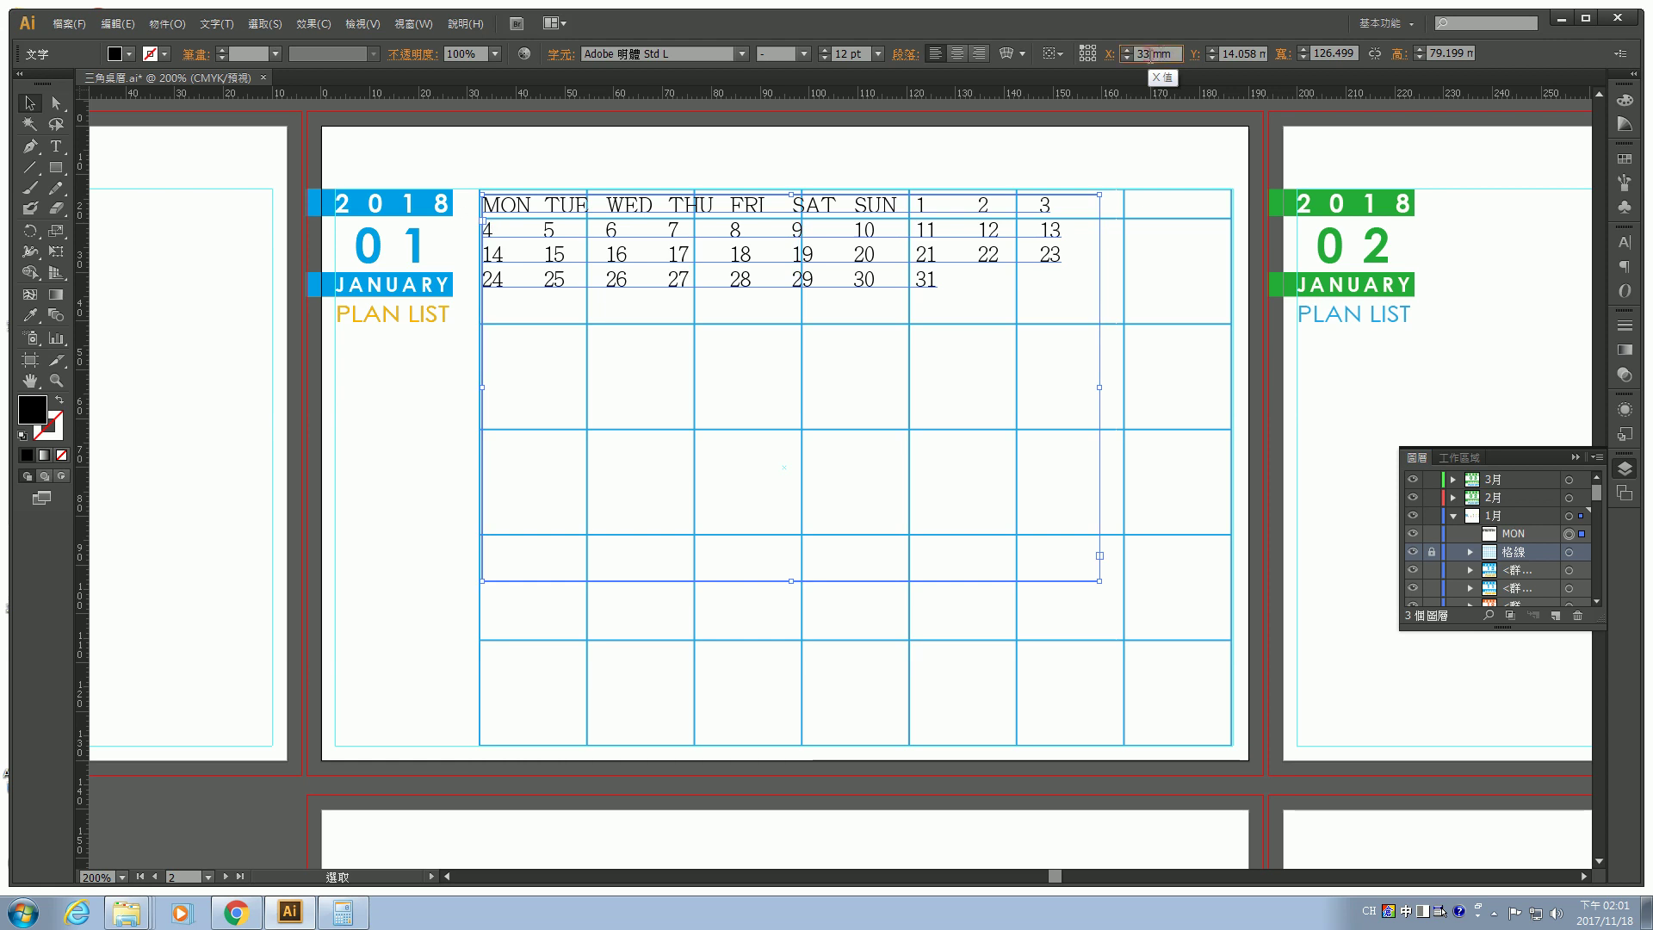
pyautogui.write('.5')
pyautogui.press('Return')
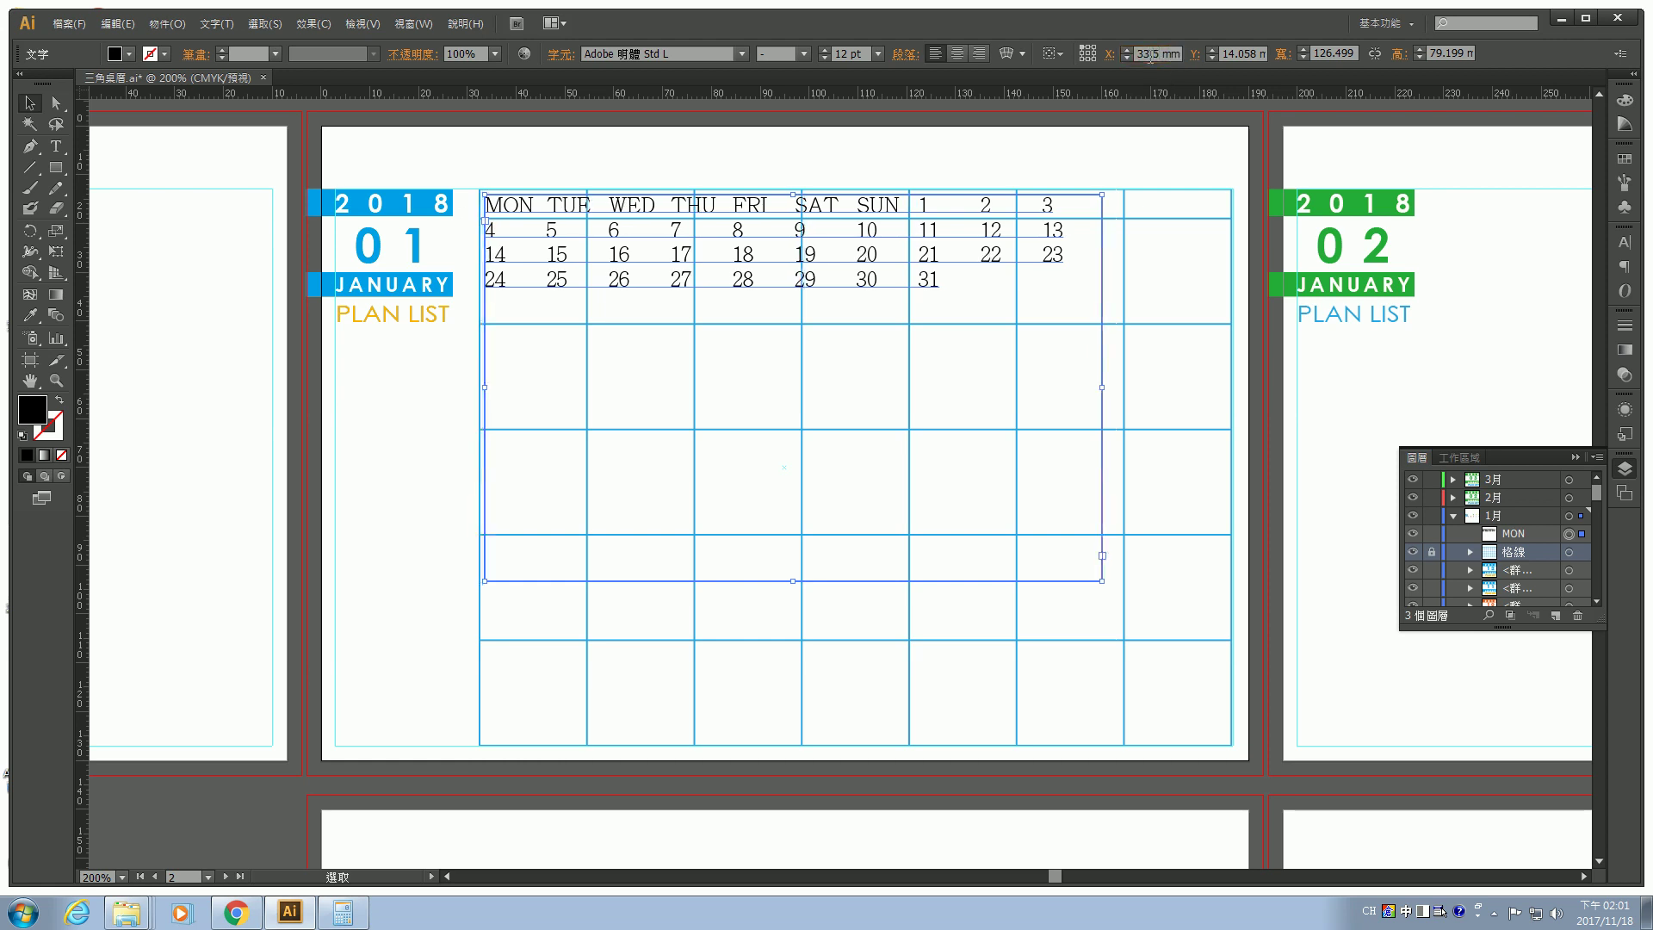
pyautogui.doubleClick(1252, 55)
pyautogui.write('14')
pyautogui.press('Return')
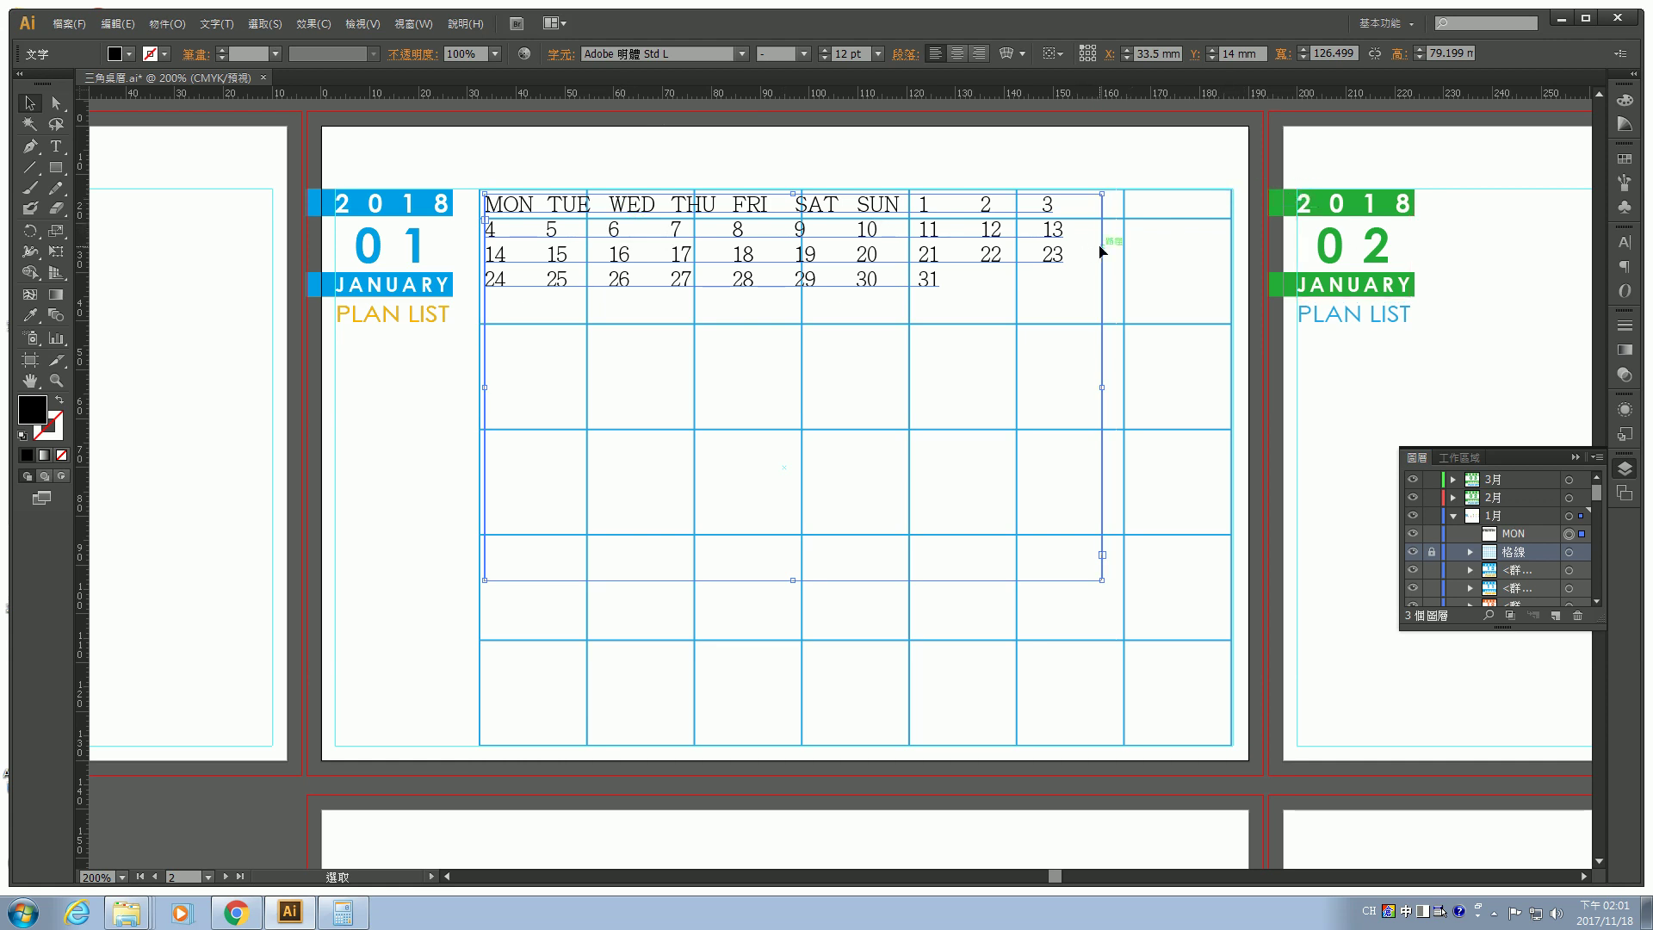
# Widen the date text block to 151 mm so it nearly spans the grid.
pyautogui.click(1315, 53)
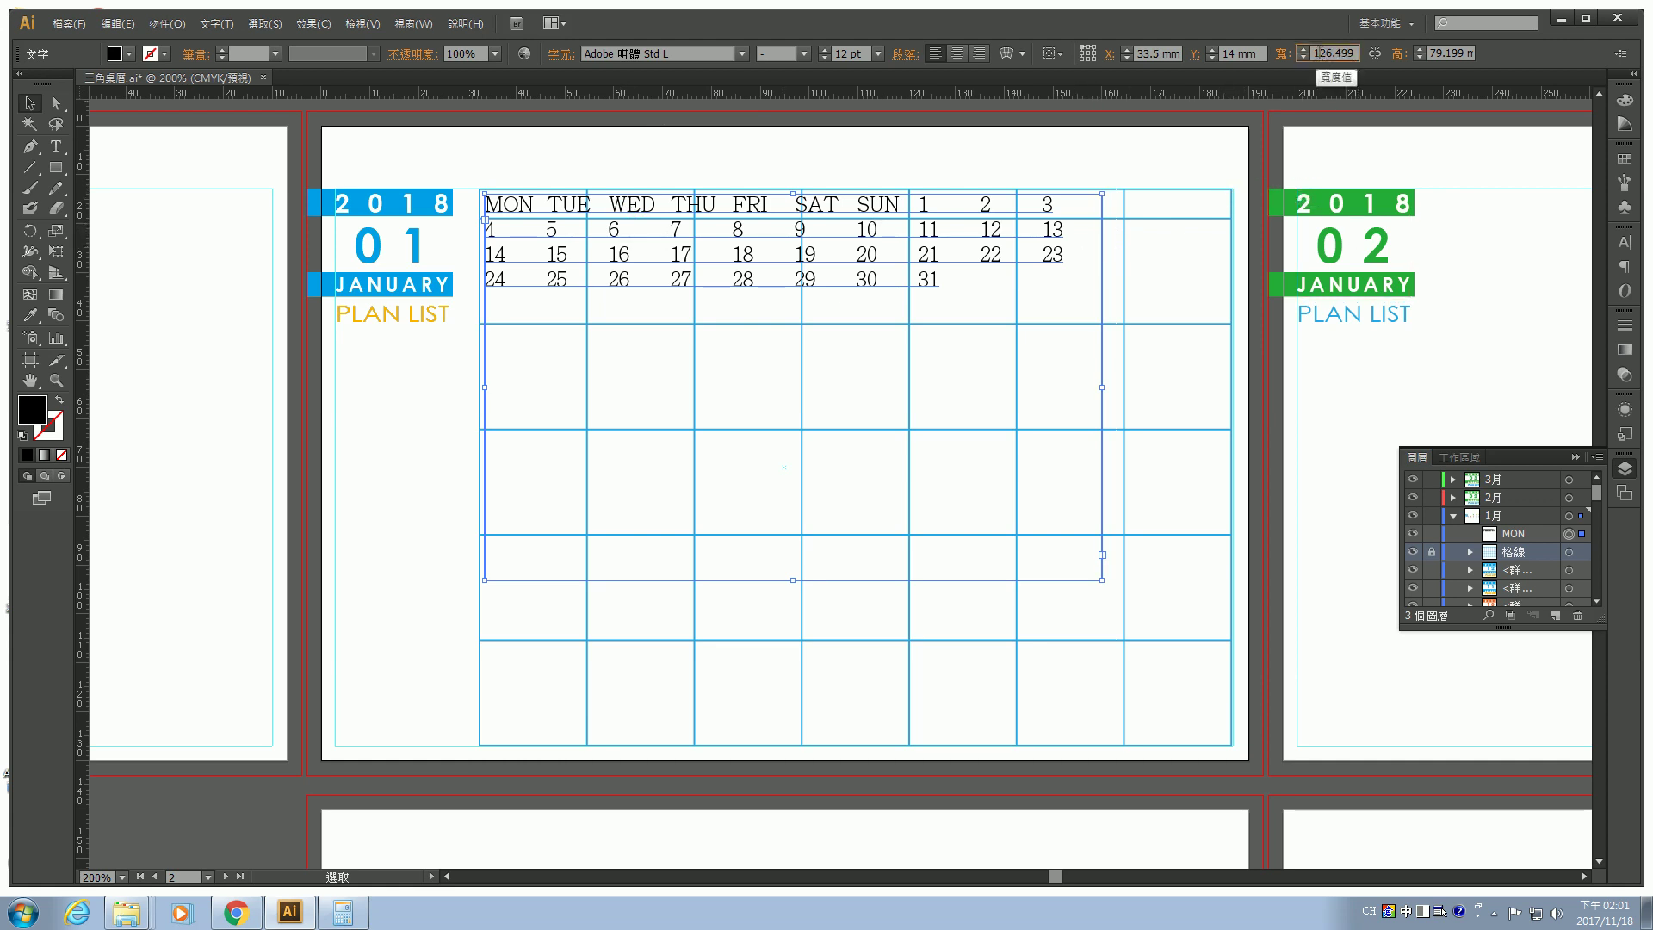
pyautogui.moveTo(1315, 53); pyautogui.dragTo(1357, 54)
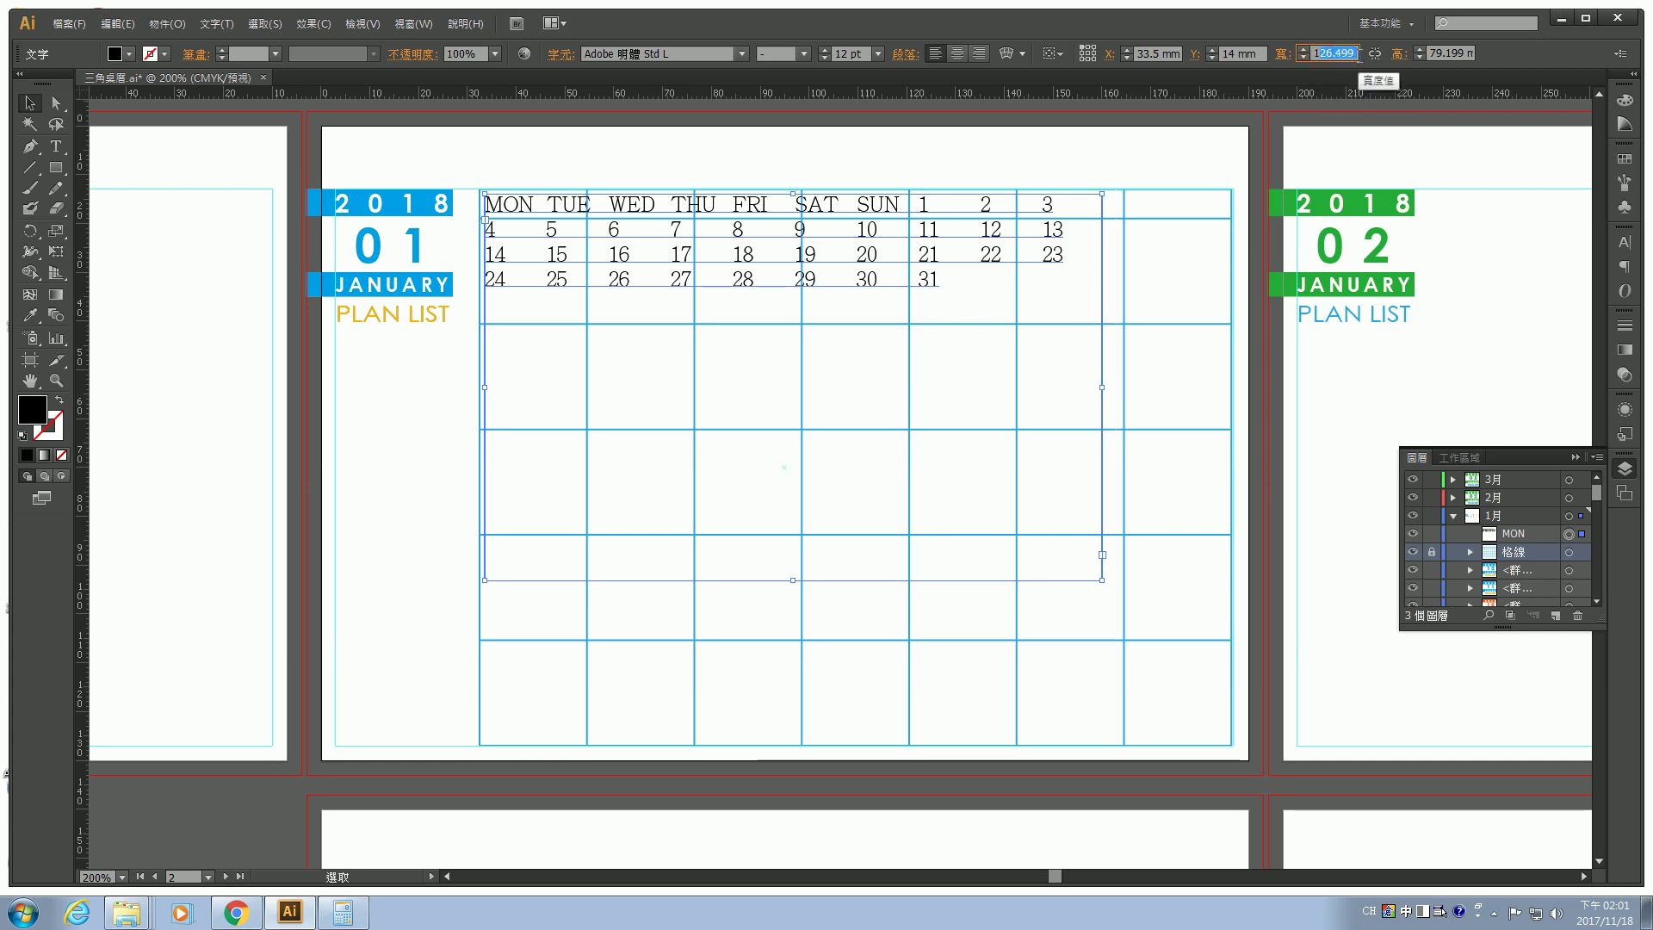
pyautogui.write('46mm')
pyautogui.press('Return')
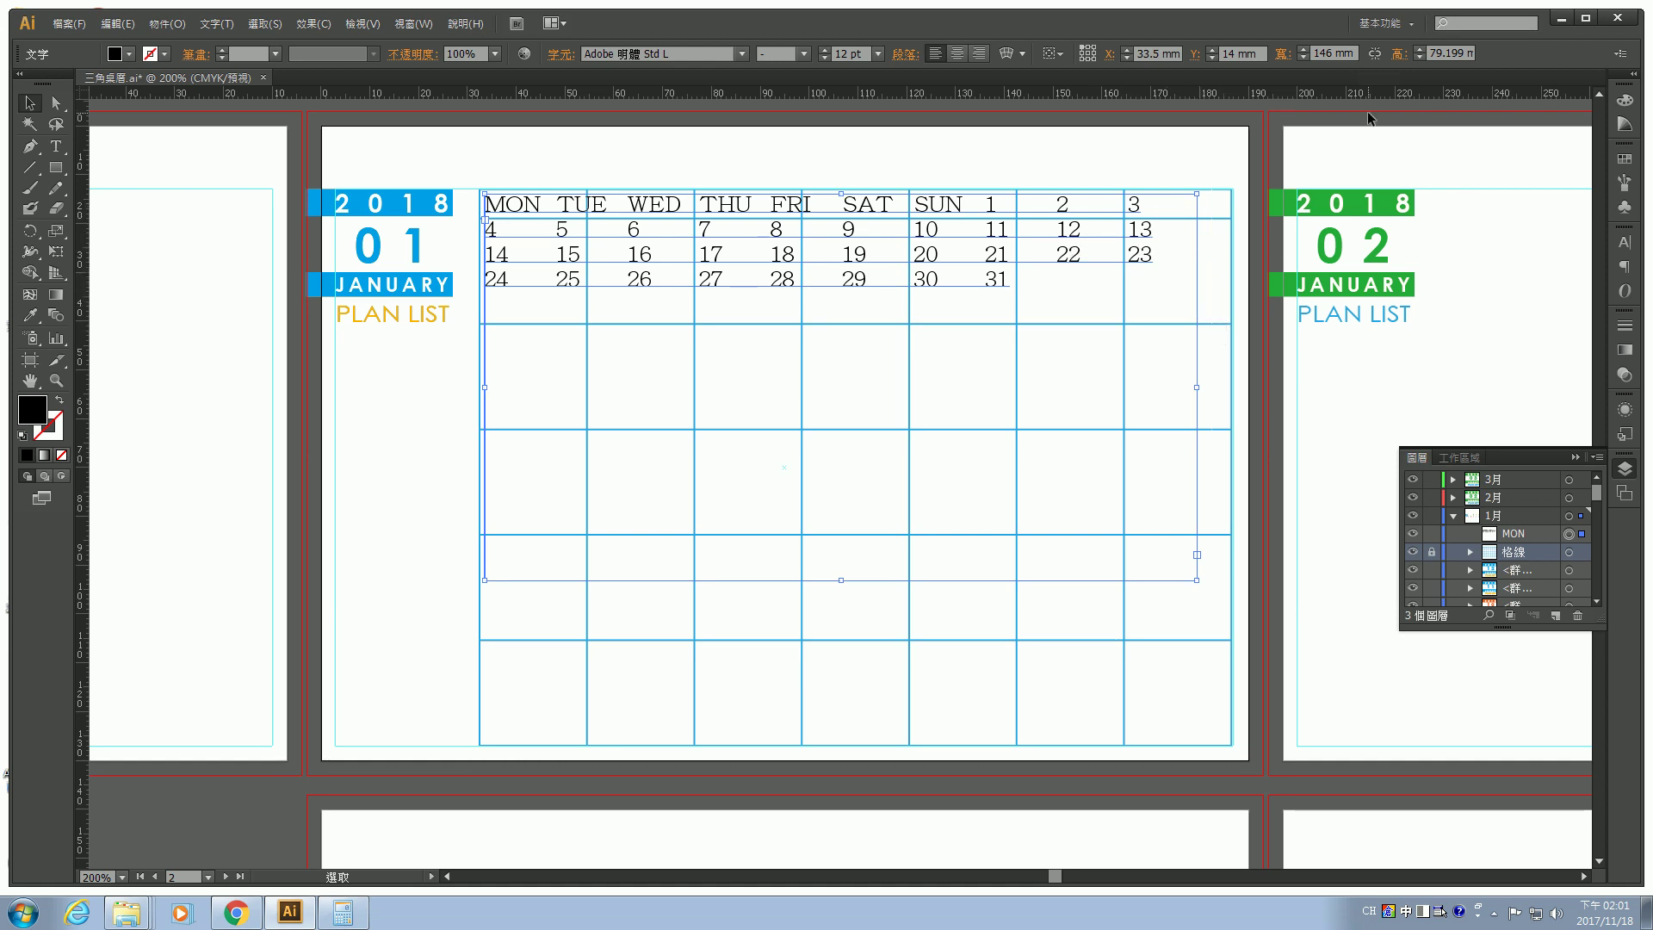
pyautogui.click(1302, 50)
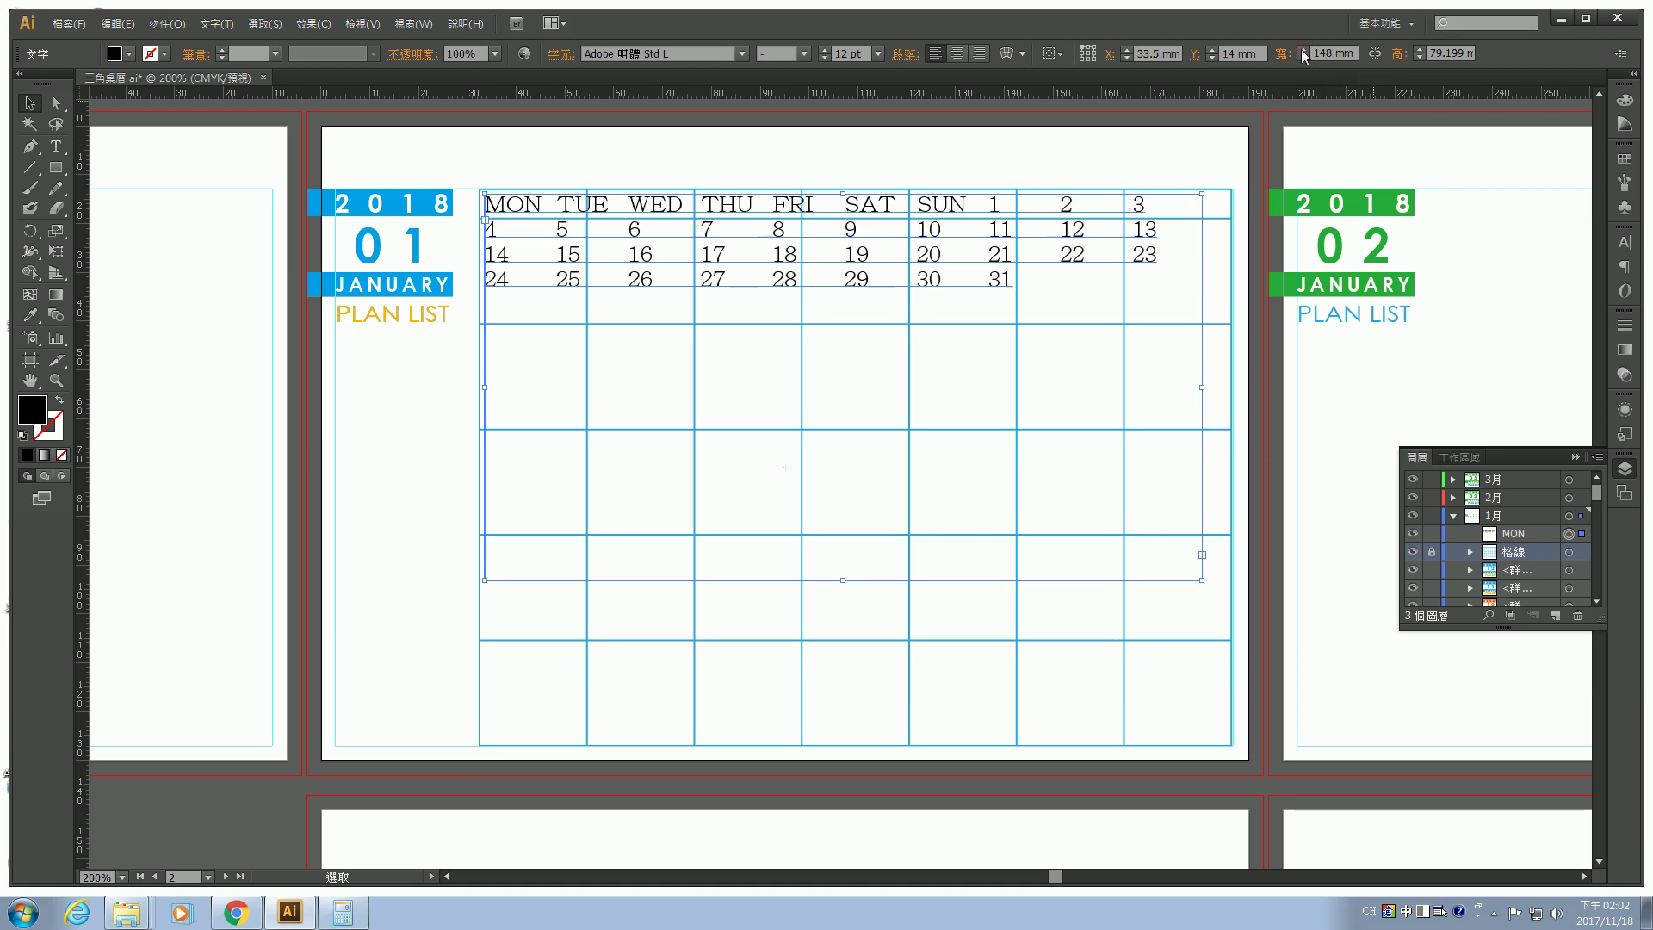
pyautogui.click(1303, 50)
pyautogui.click(1303, 50)
pyautogui.click(1303, 50)
pyautogui.click(1303, 50)
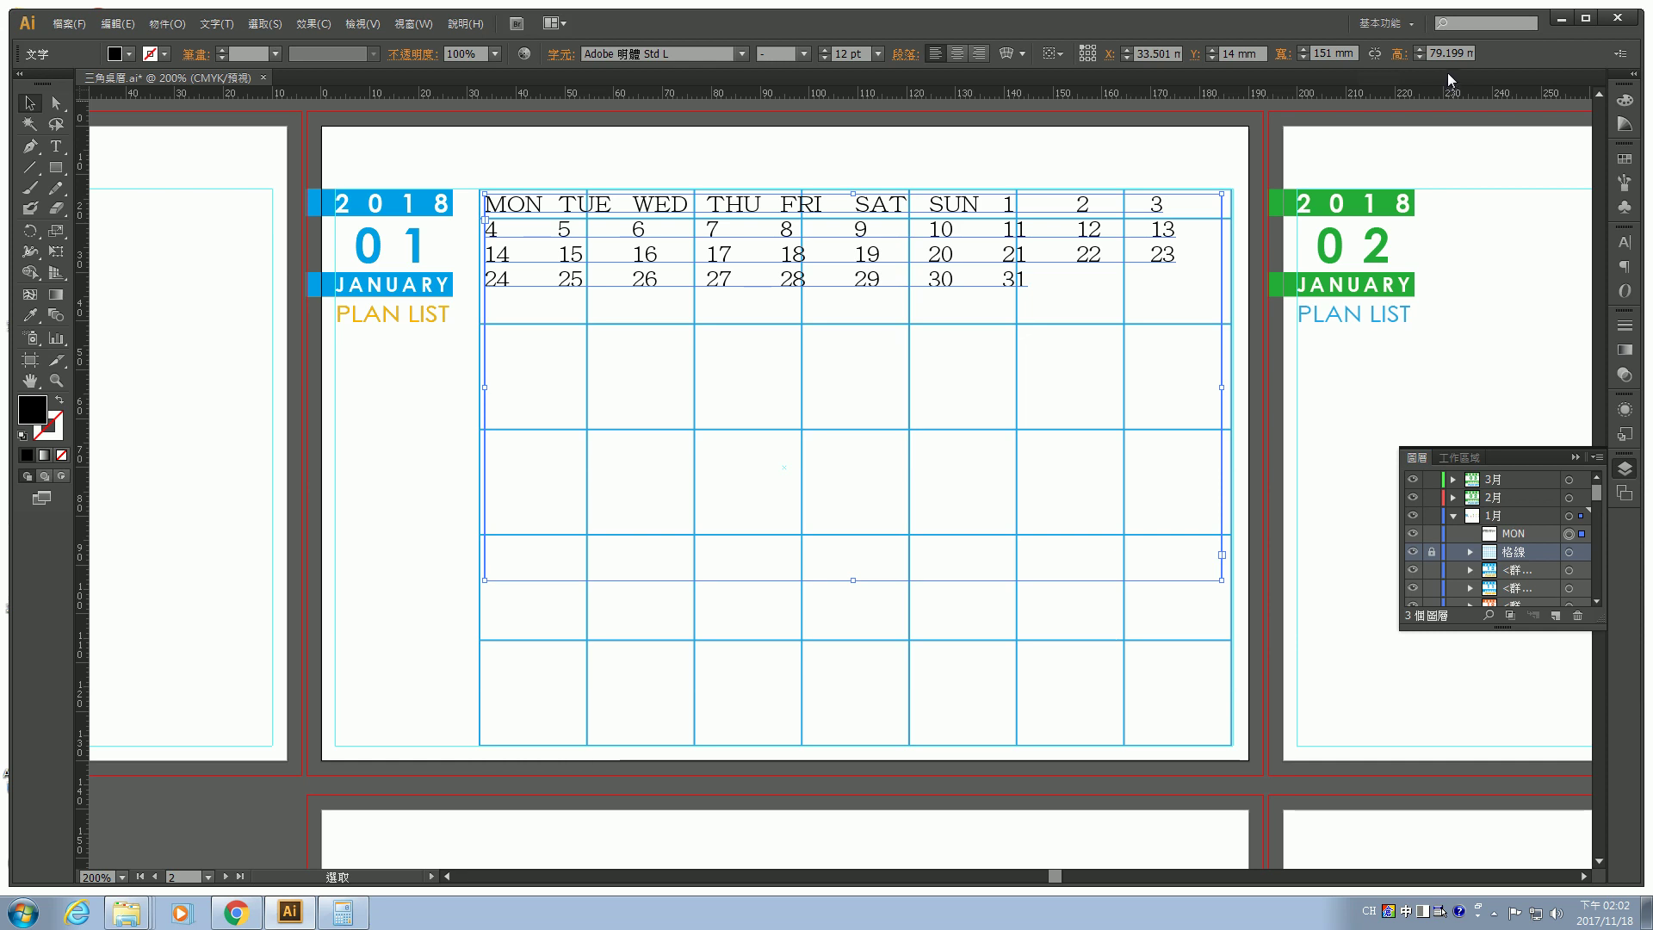
# Set the date text block's height to 98 mm.
pyautogui.moveTo(1466, 53); pyautogui.dragTo(1447, 54)
pyautogui.write('98')
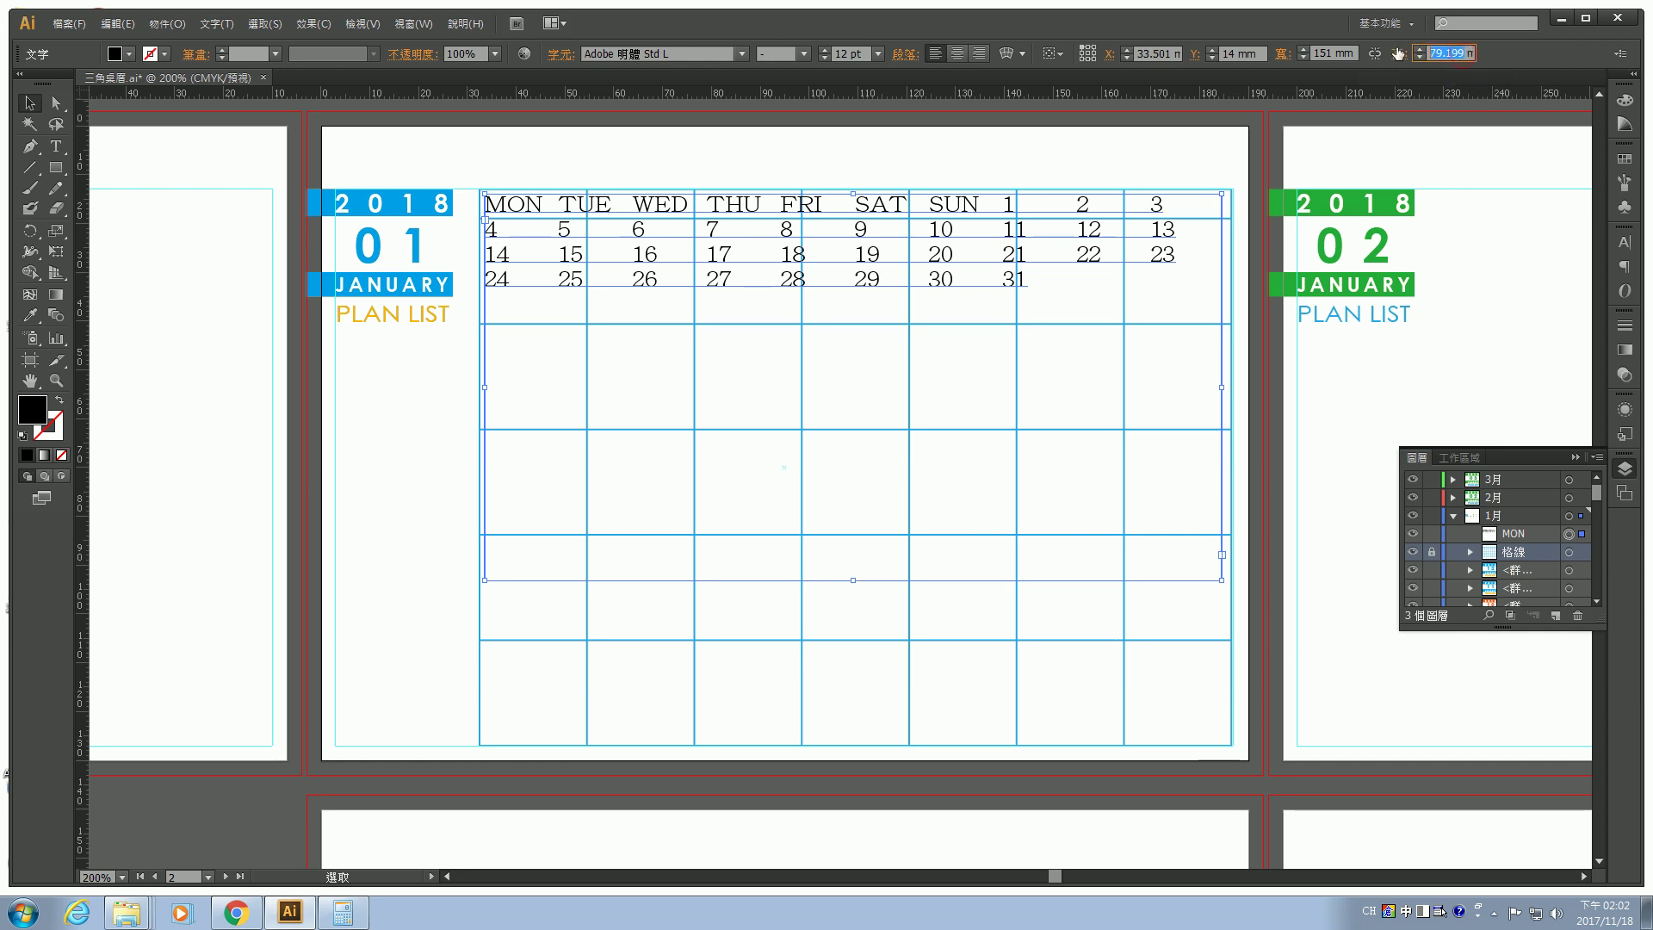
pyautogui.press('Return')
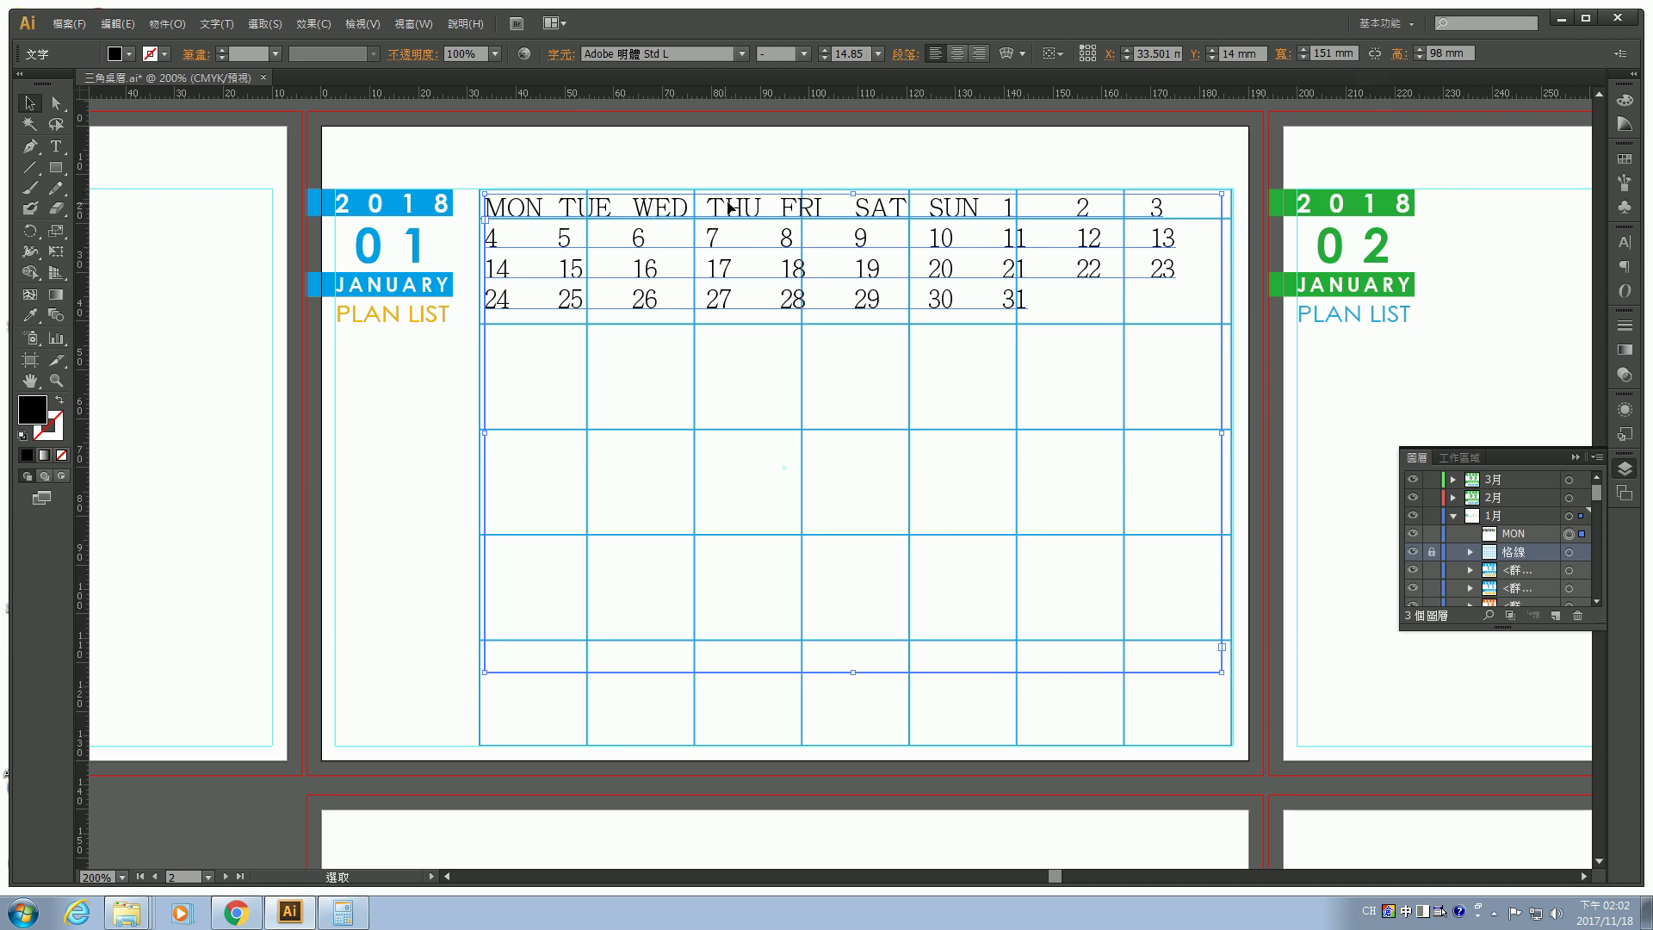
# Open the tab stop settings for the date text block and add the first tab stop at 22 mm.
pyautogui.click(397, 28)
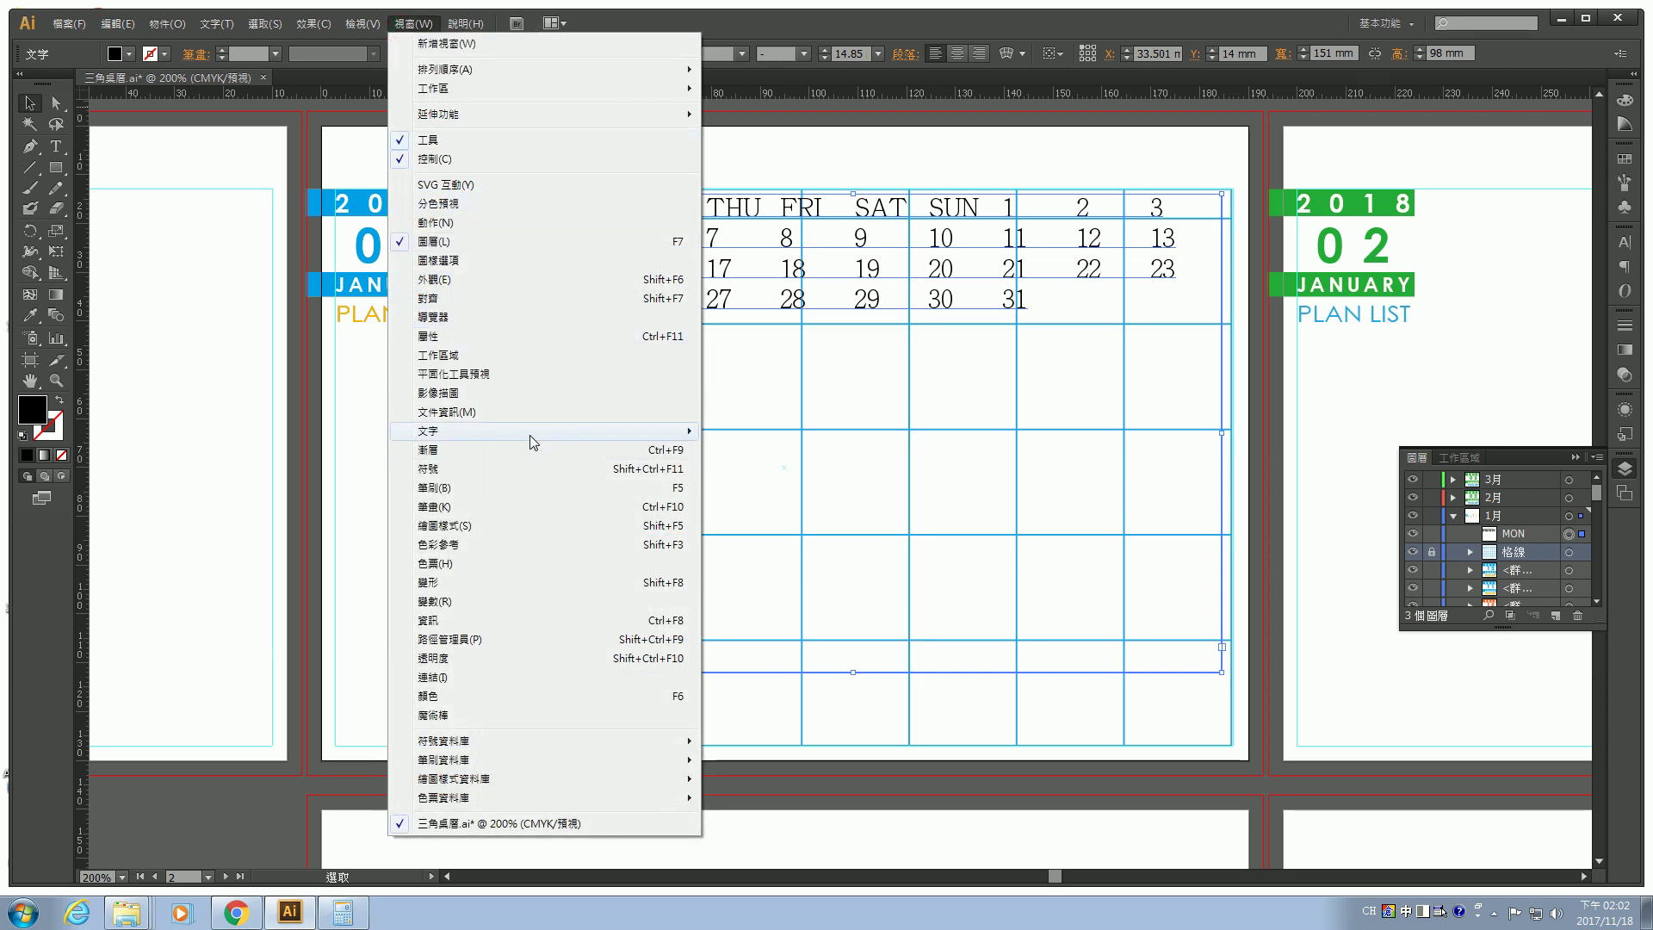
pyautogui.moveTo(531, 434)
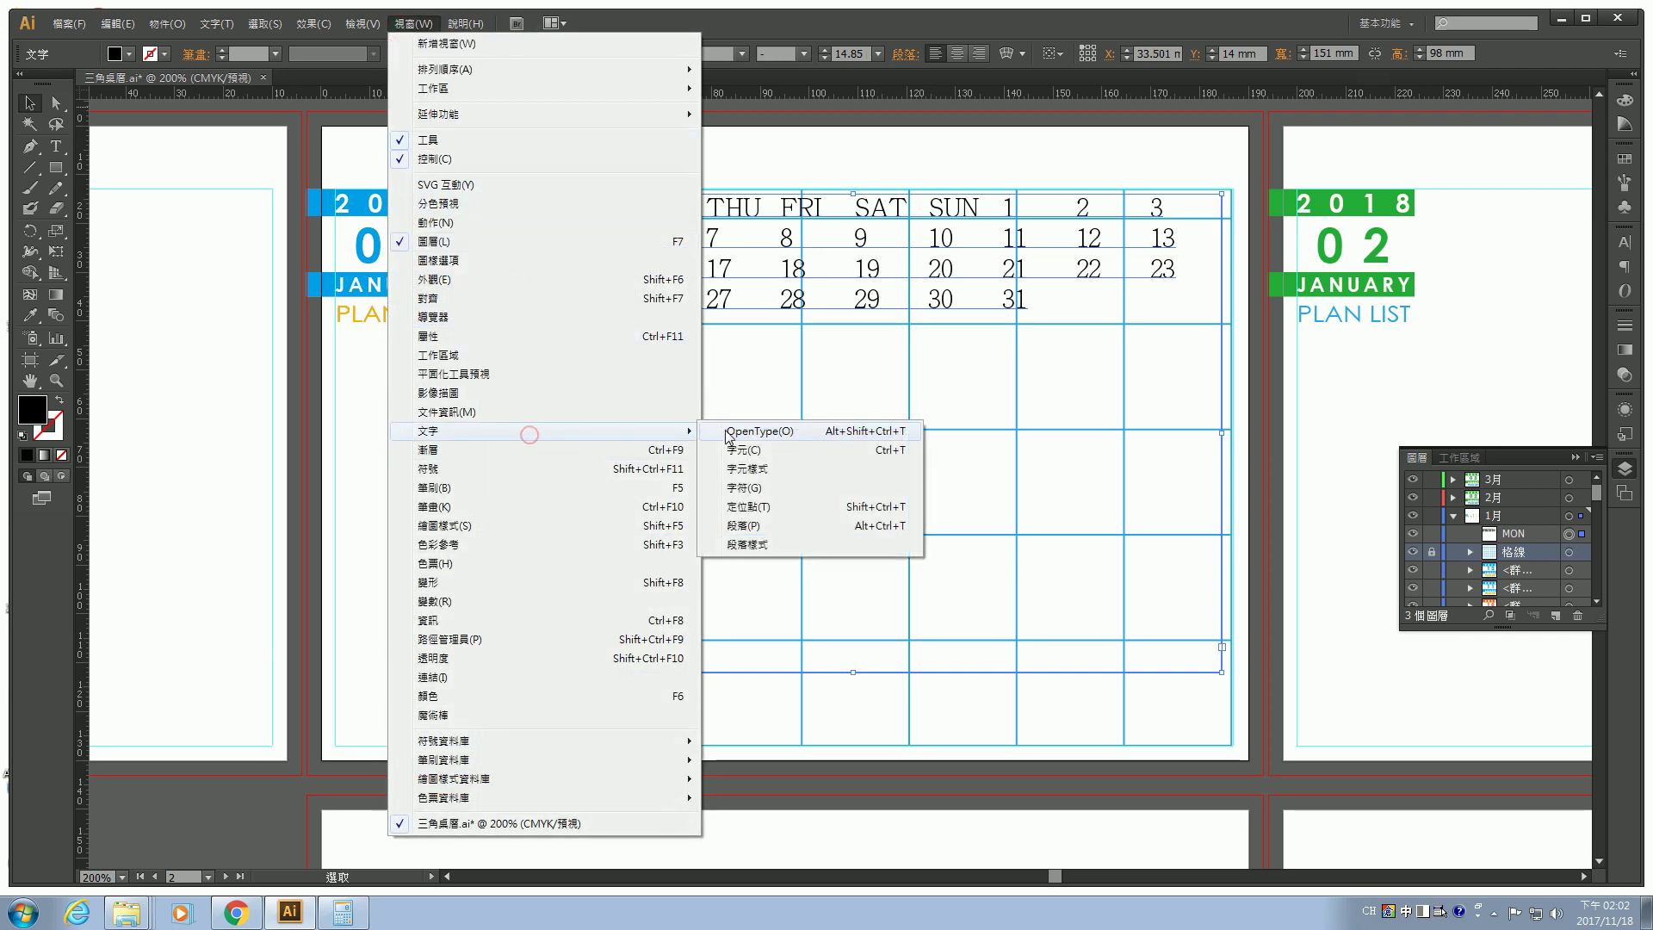
pyautogui.click(759, 508)
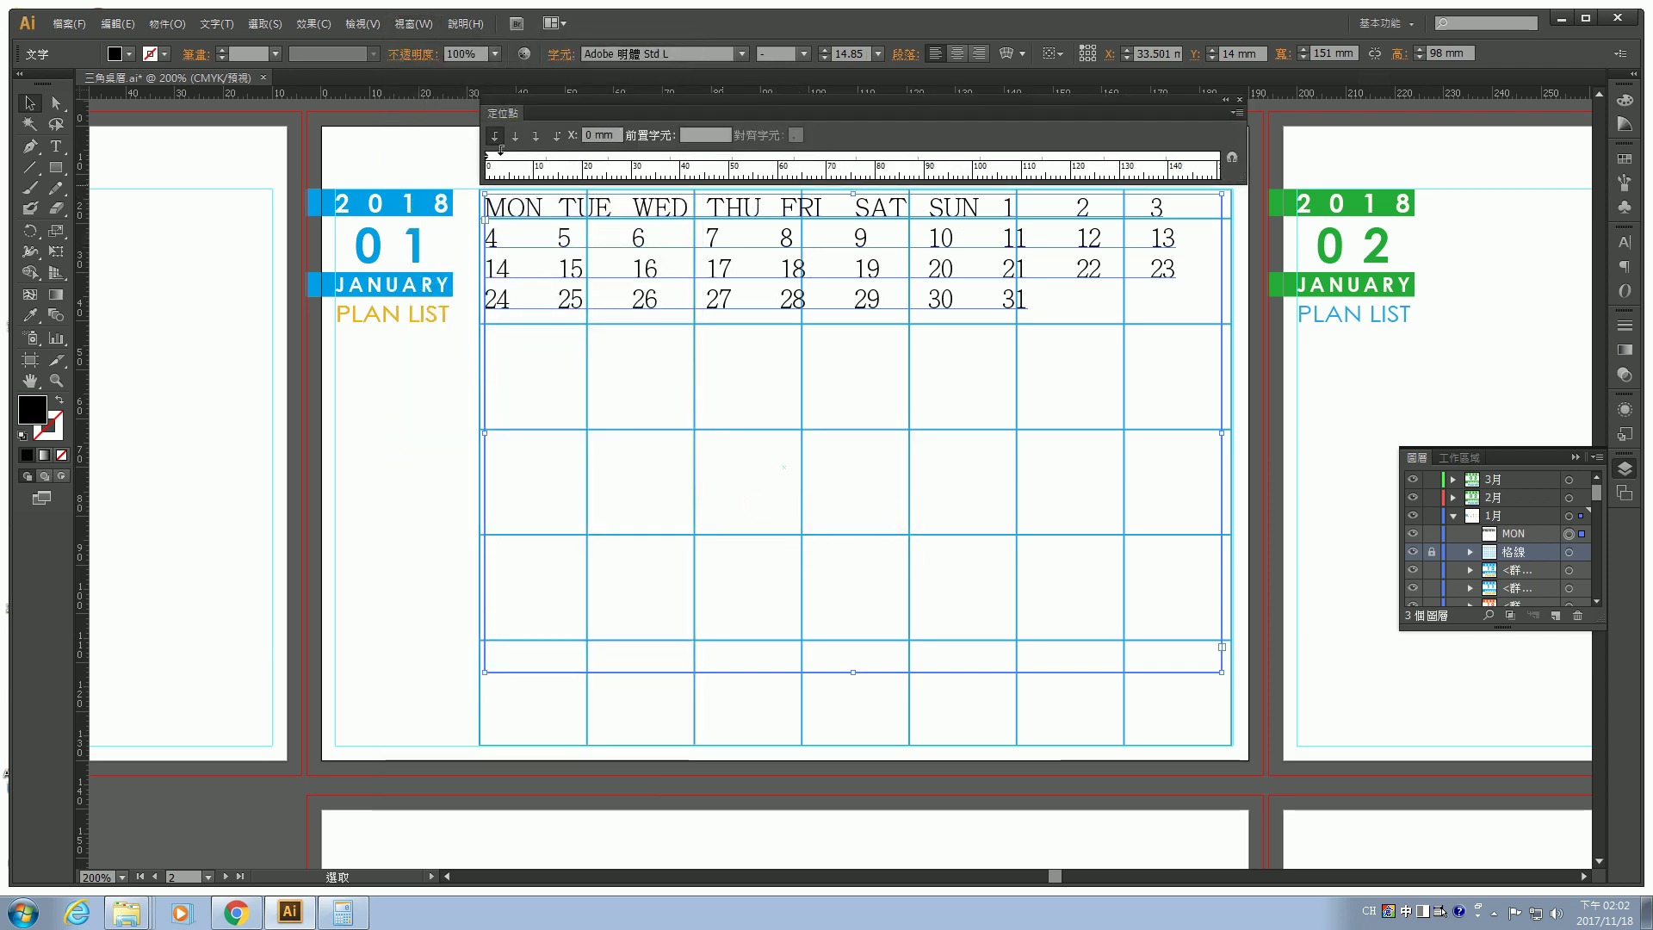
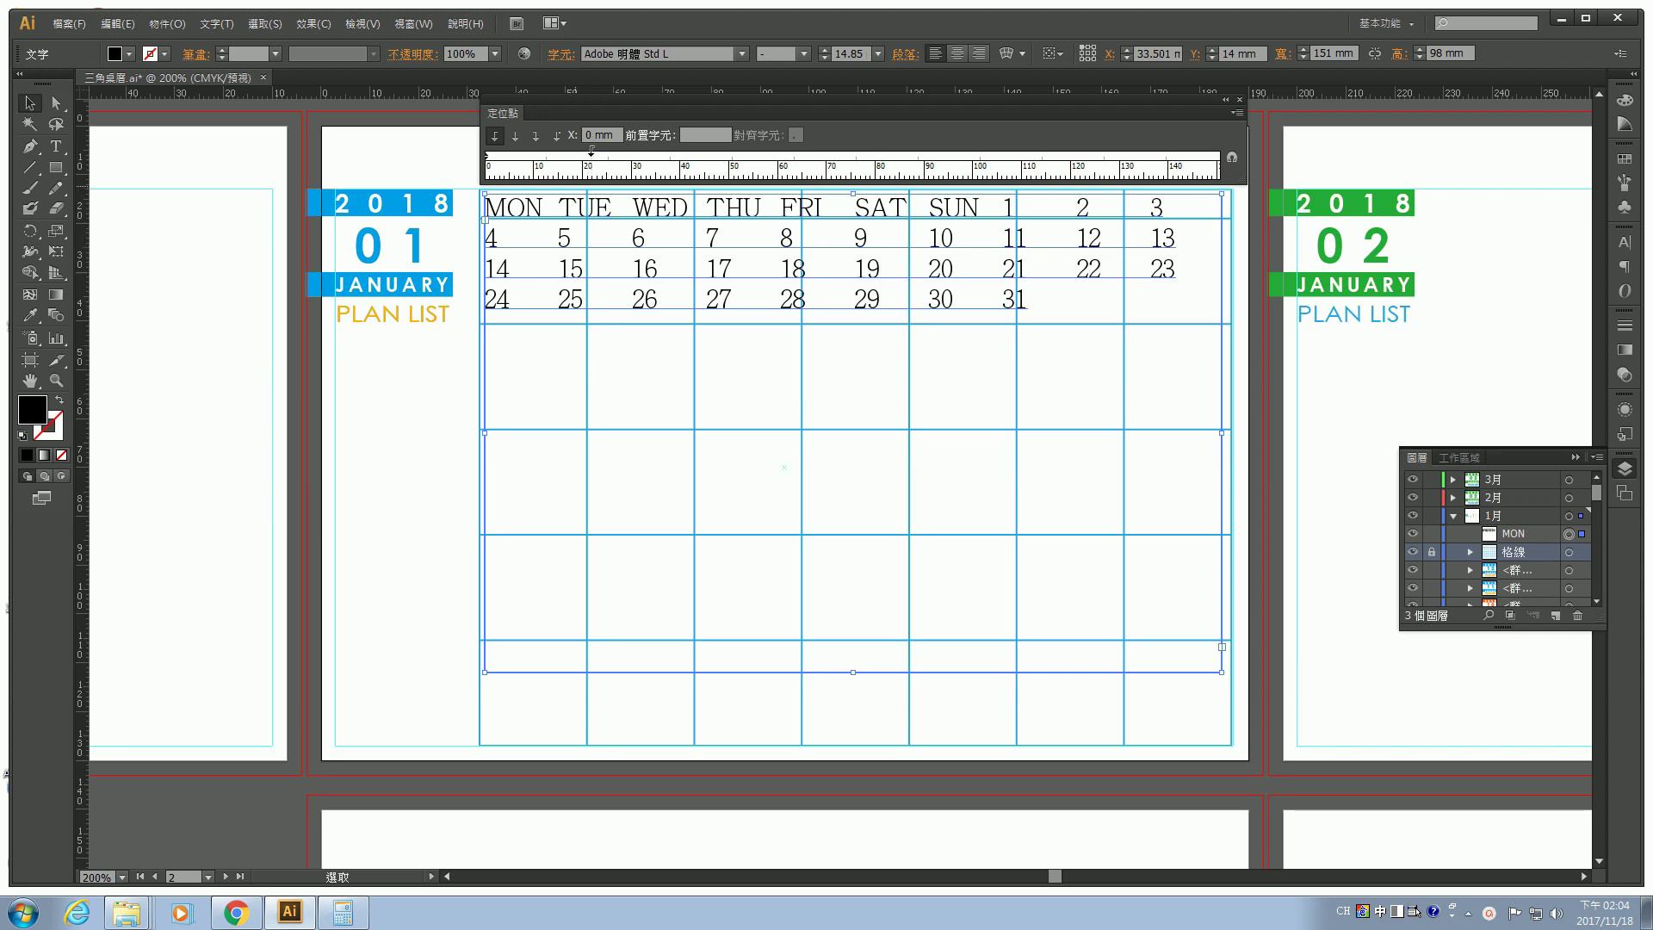
pyautogui.click(590, 155)
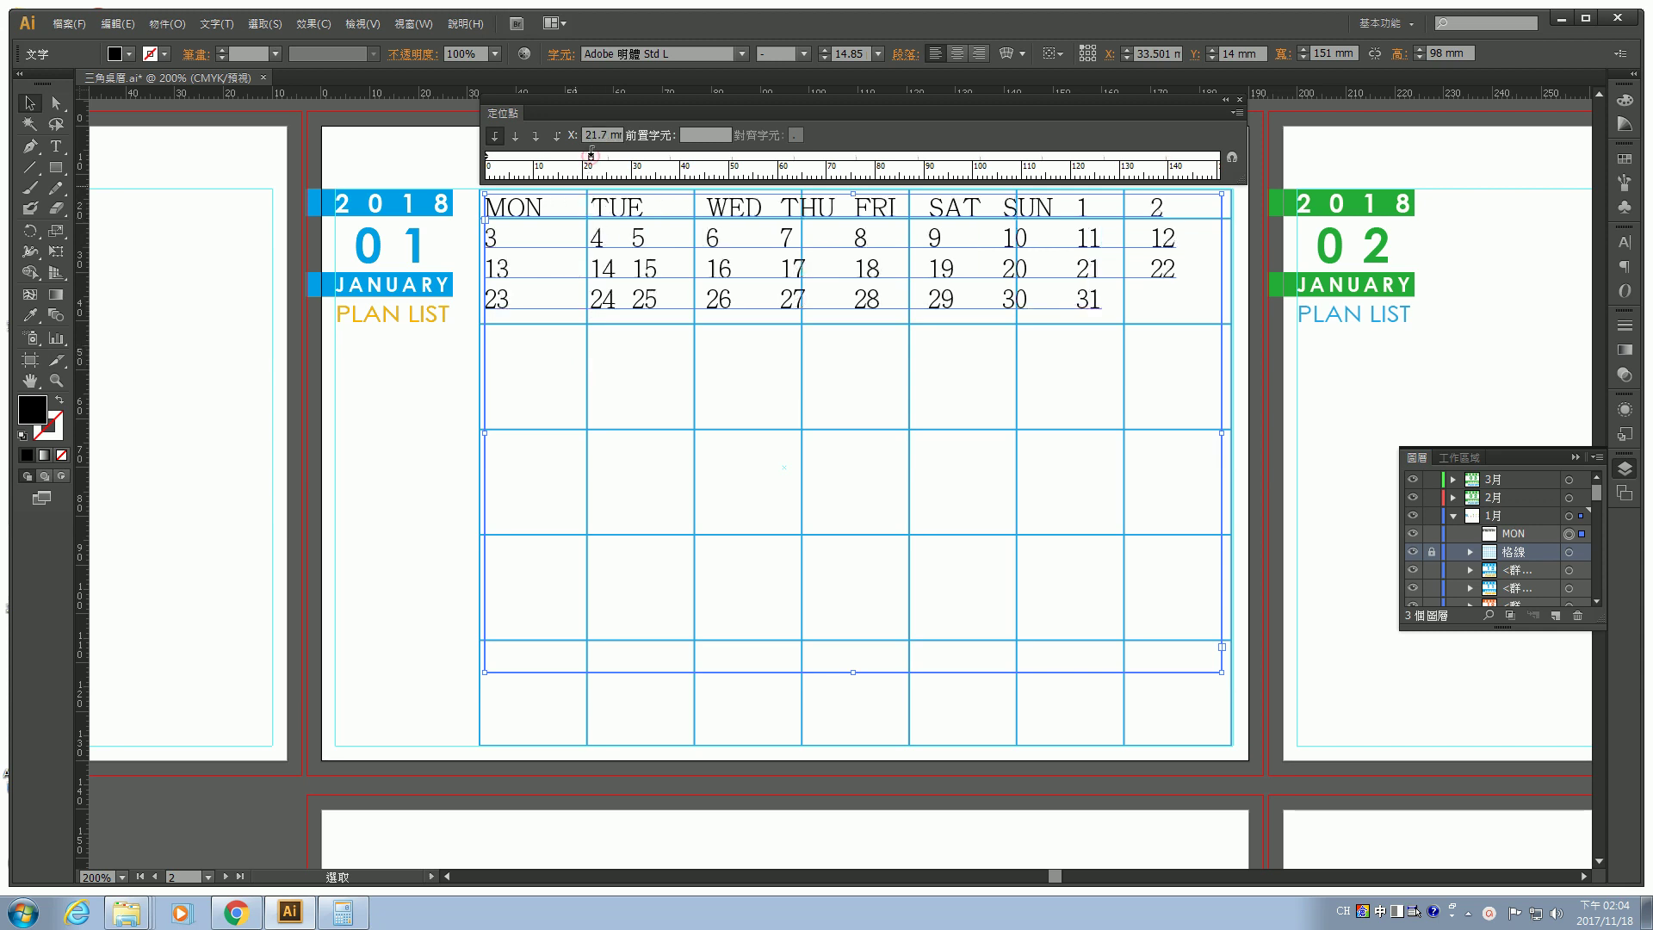
pyautogui.doubleClick(597, 135)
pyautogui.write('22mm')
pyautogui.press('Return')
# Add a second tab stop at 44 mm to line up the WED column.
pyautogui.click(702, 157)
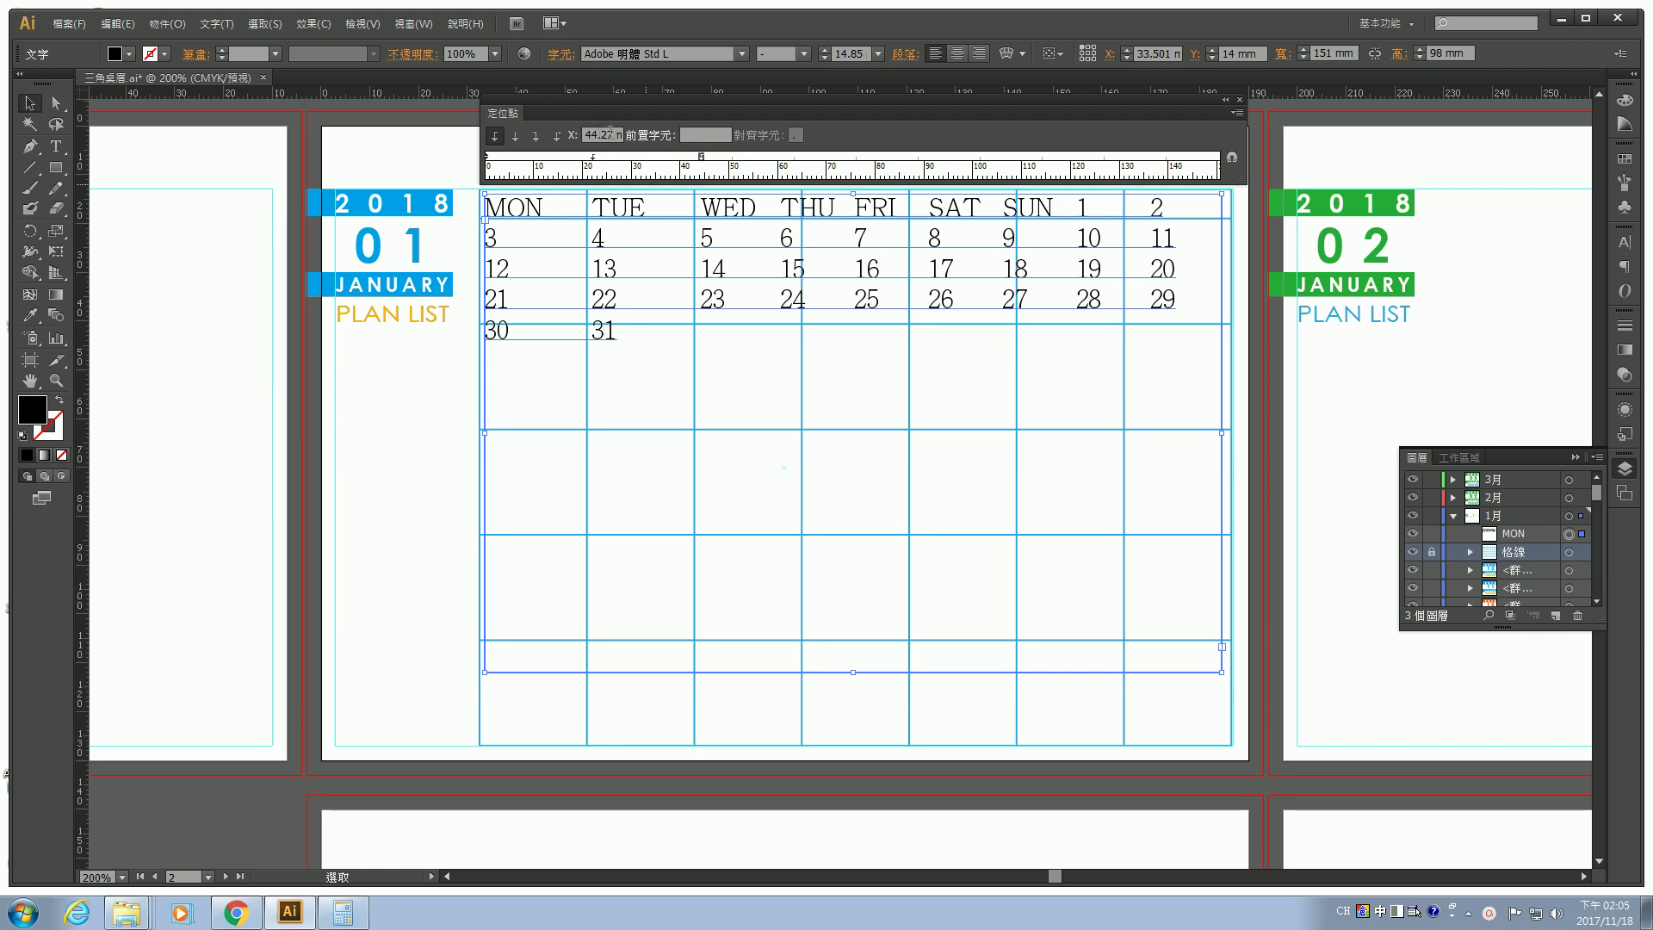
pyautogui.moveTo(617, 134); pyautogui.dragTo(601, 133)
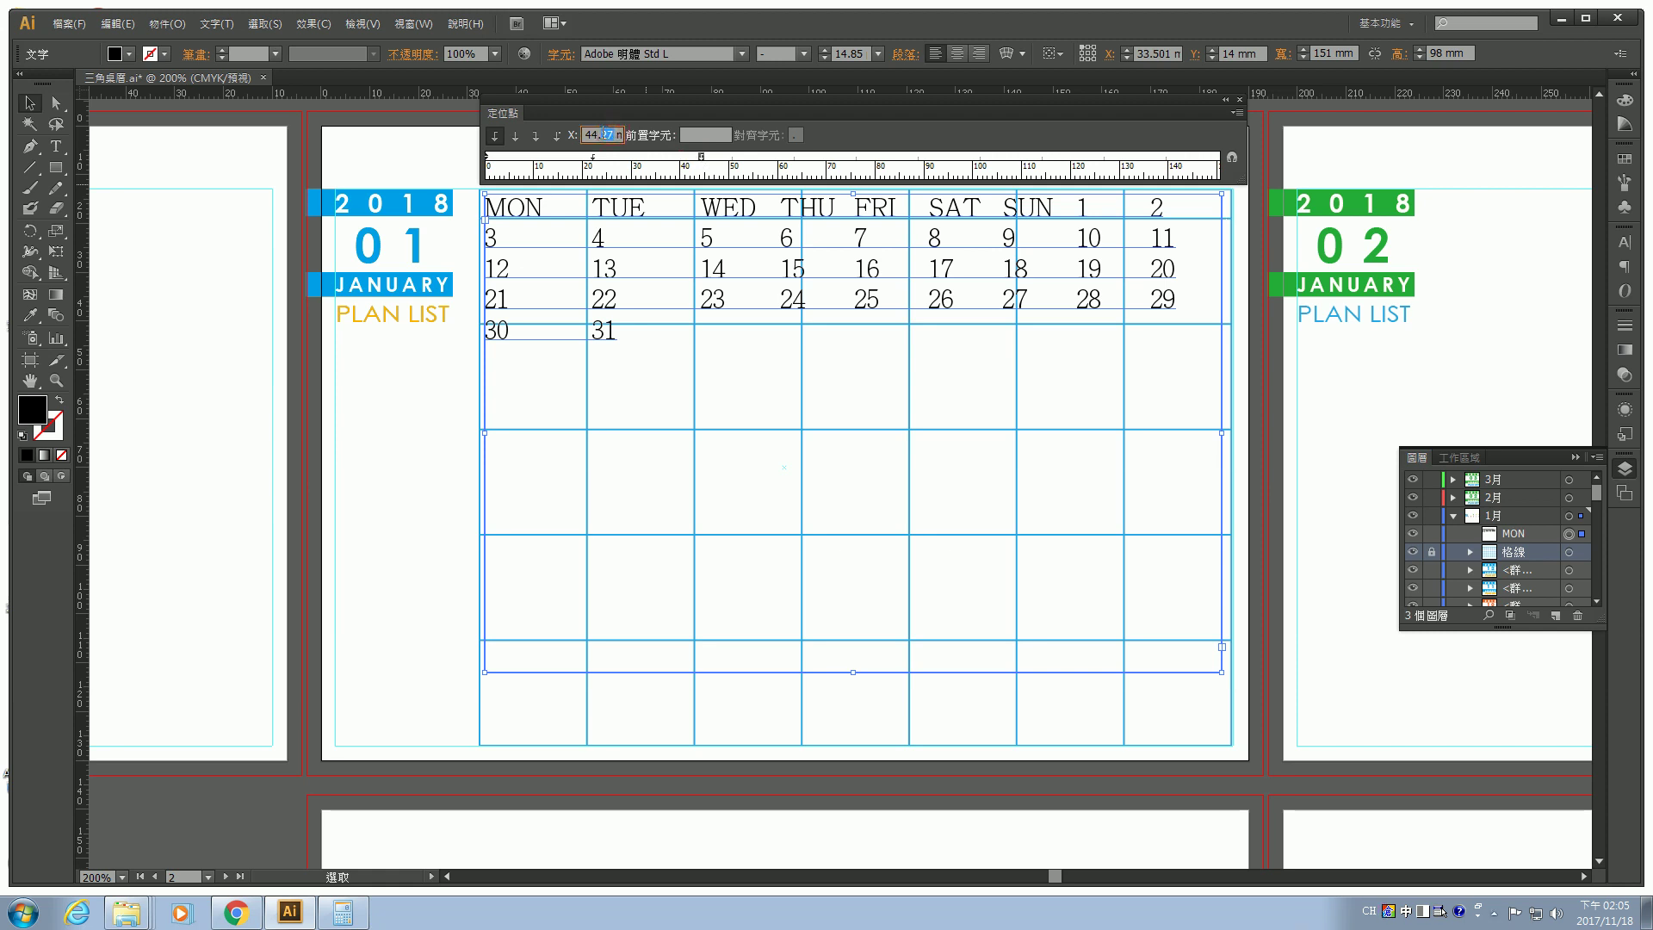
pyautogui.press('BackSpace')
pyautogui.press('Return')
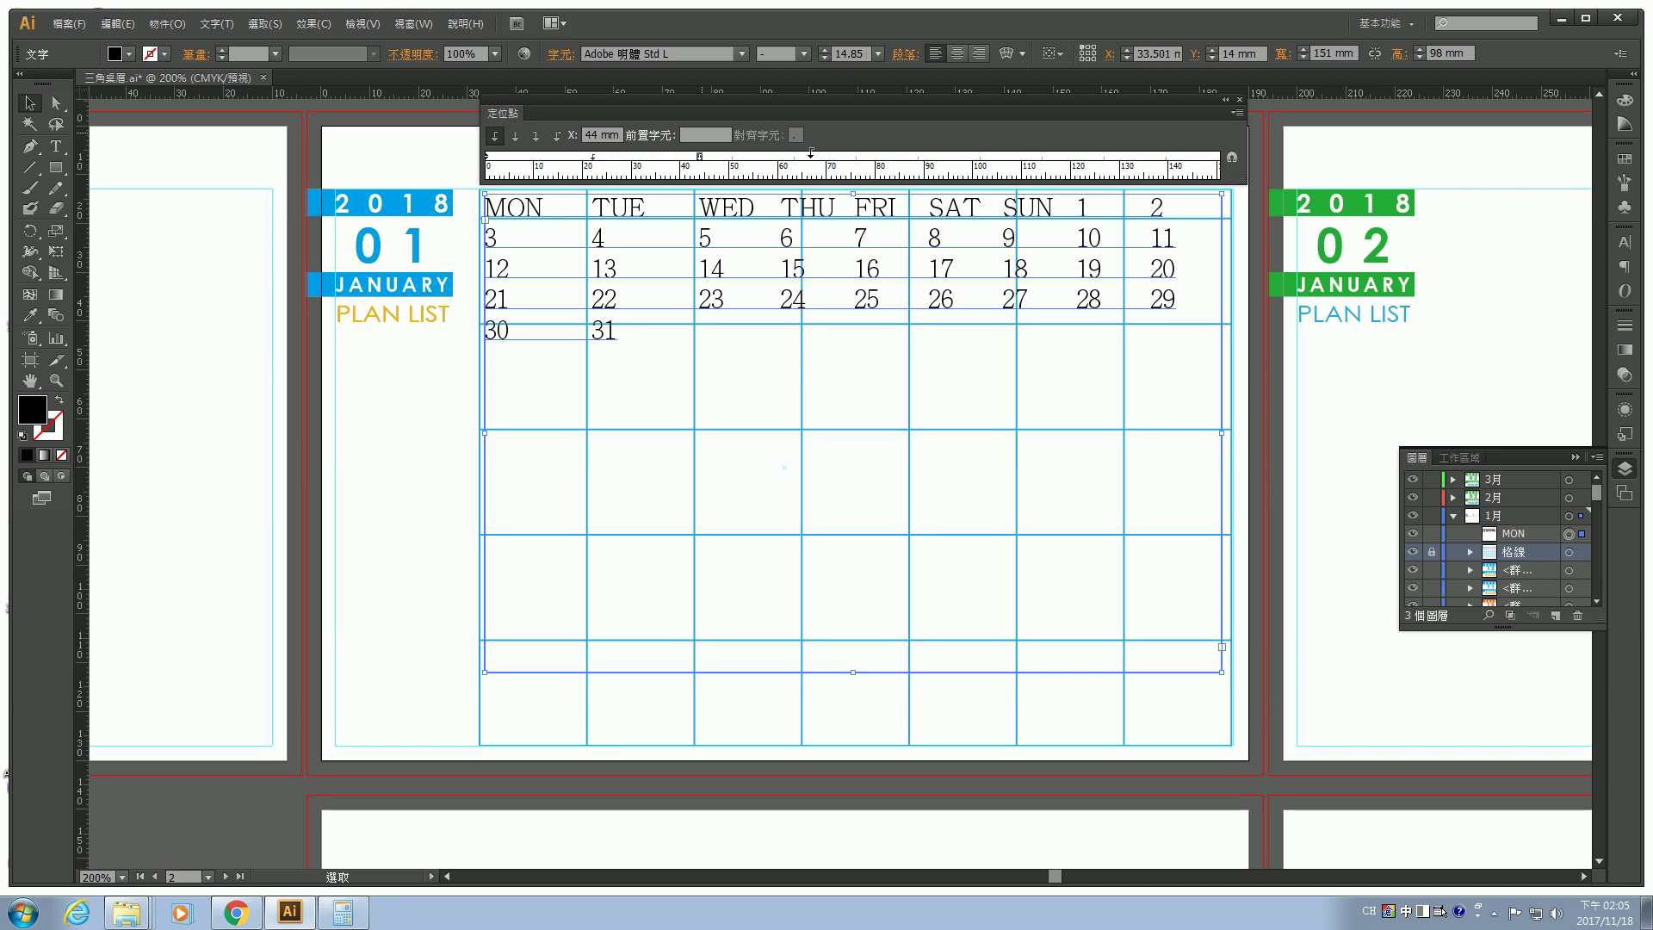
# Add a third tab stop at 66 mm to line up the THU column.
pyautogui.click(811, 155)
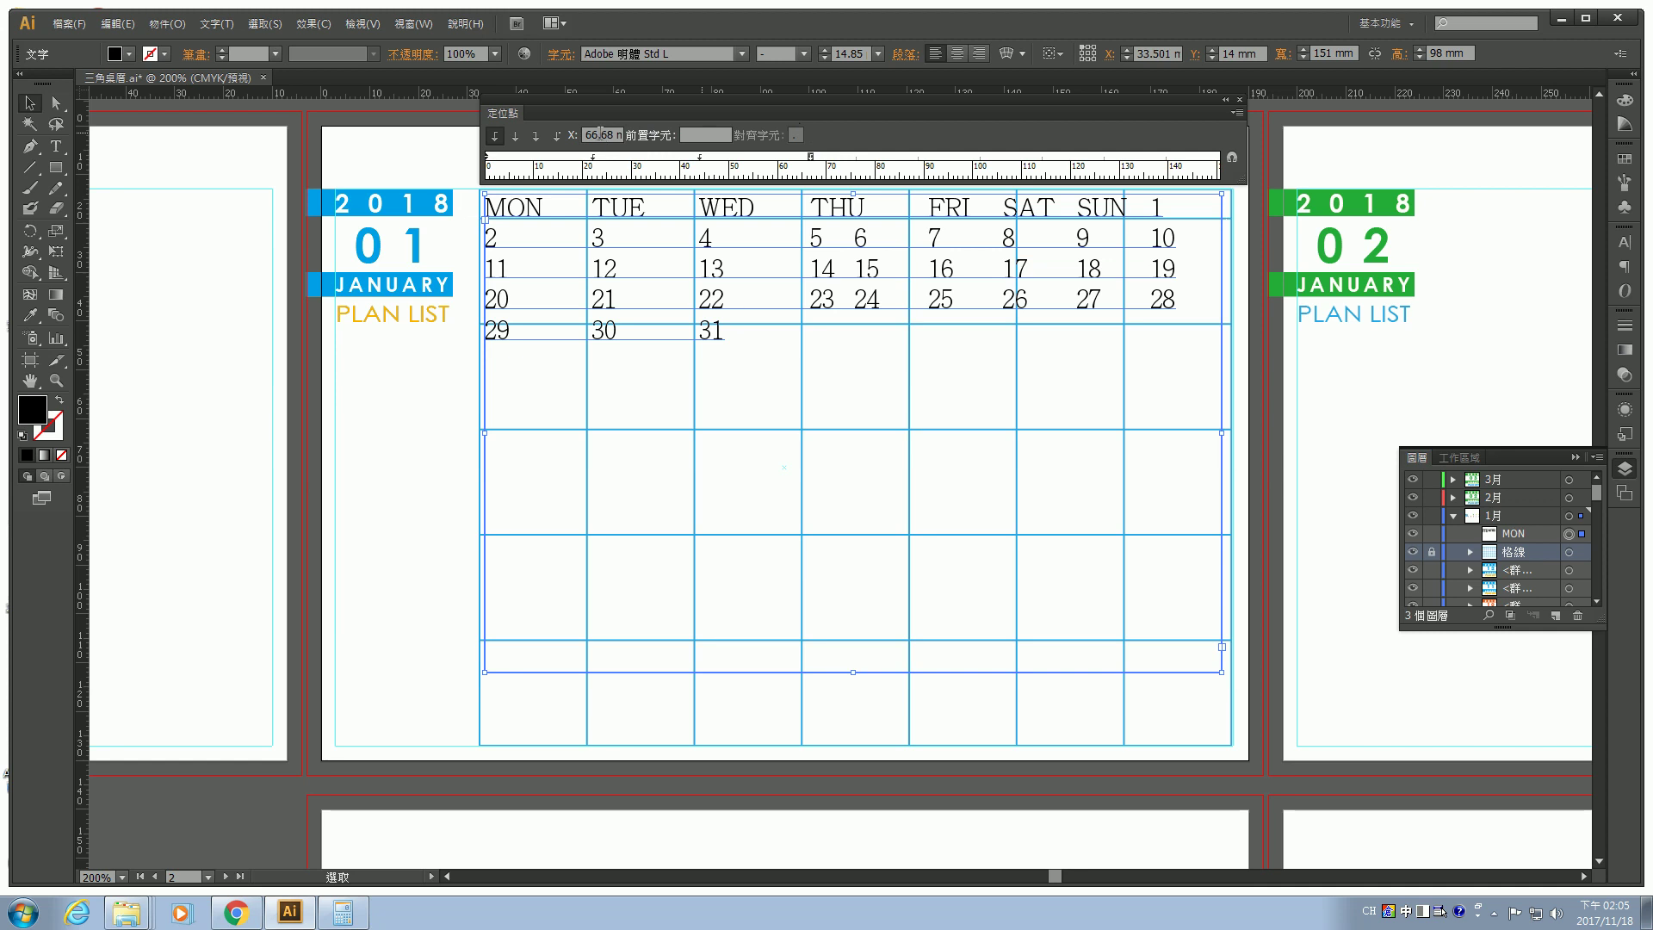
pyautogui.moveTo(600, 133); pyautogui.dragTo(616, 134)
pyautogui.press('BackSpace')
pyautogui.press('Return')
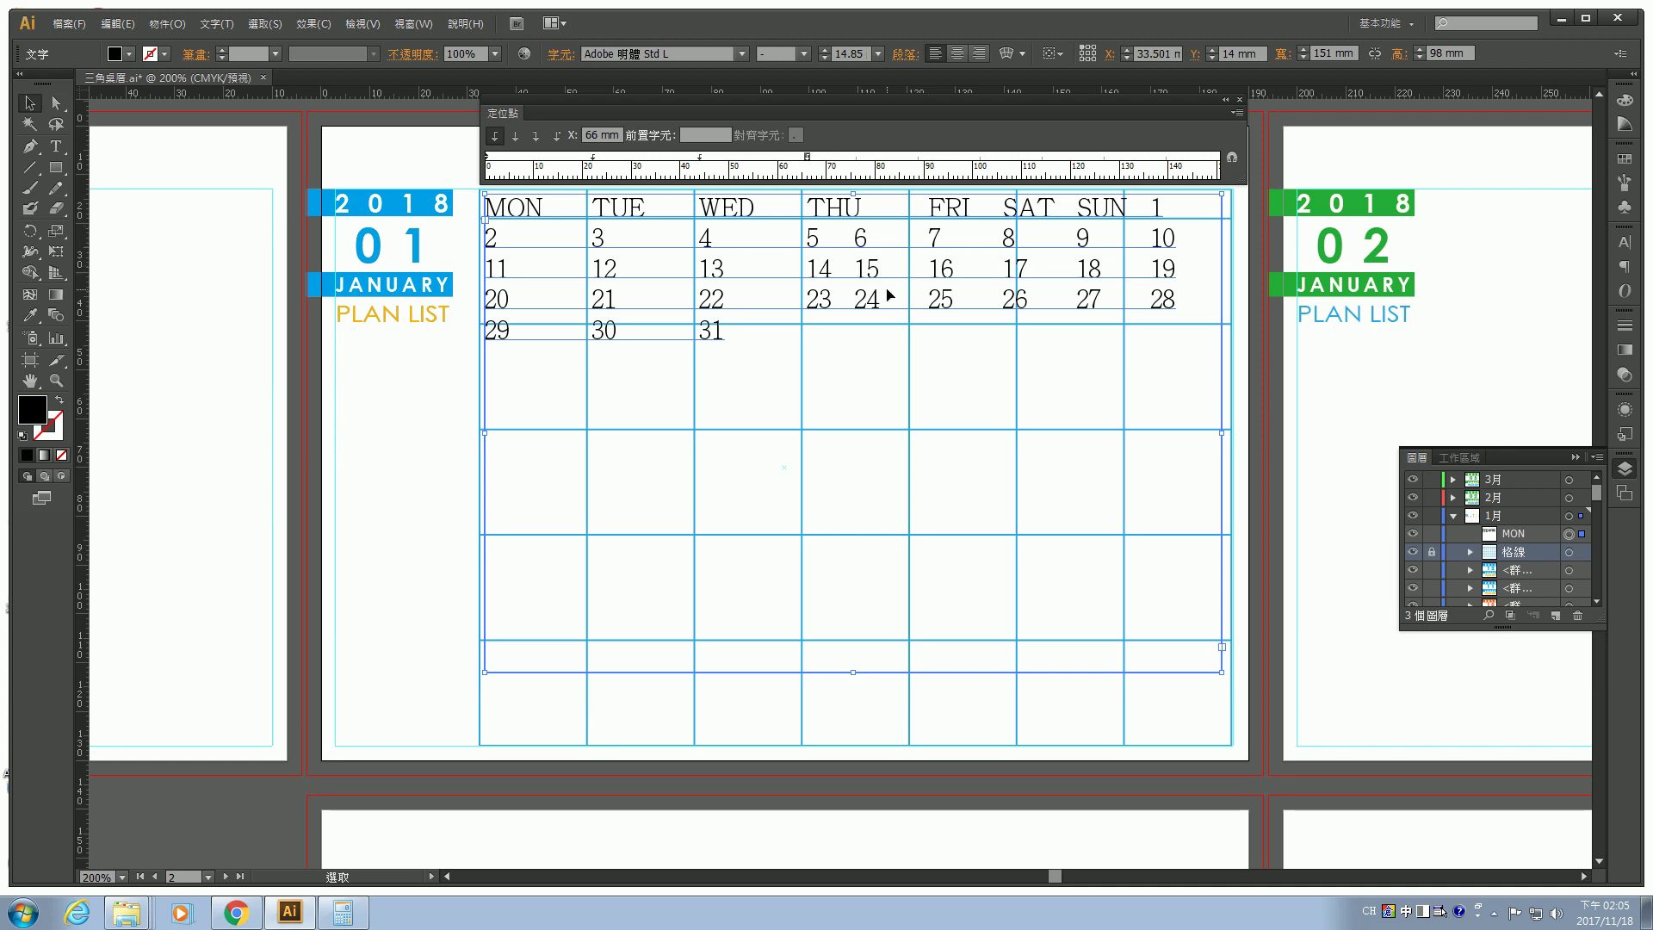
# Add a fourth tab stop at 88 mm to line up the FRI column.
pyautogui.click(917, 155)
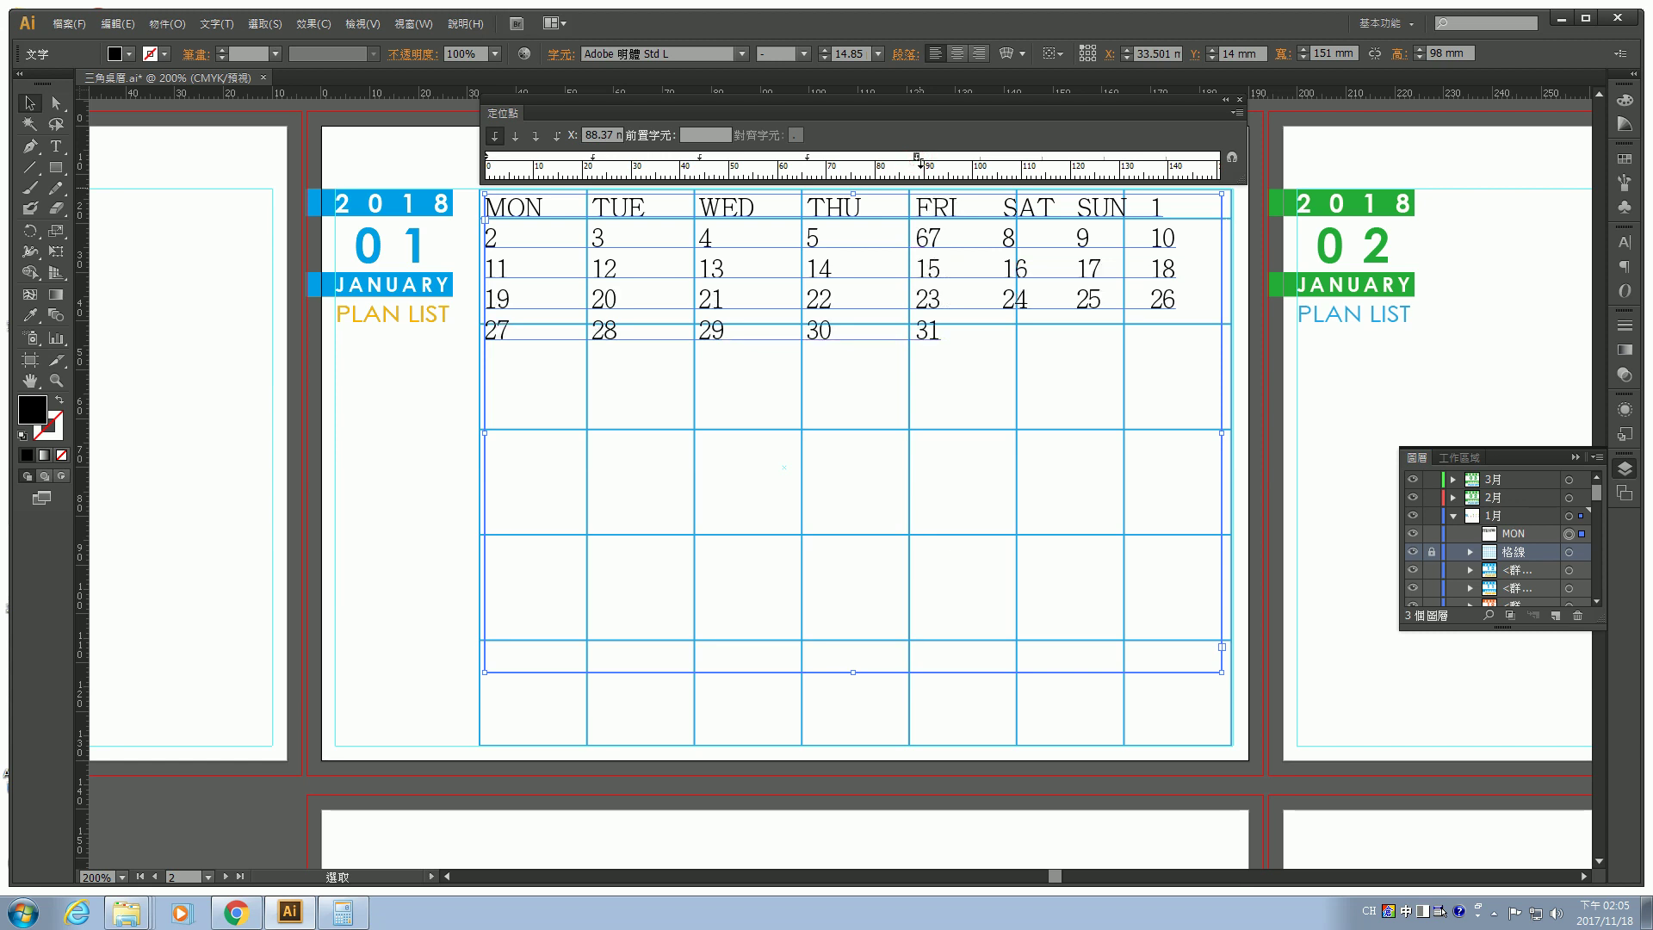
pyautogui.moveTo(600, 135); pyautogui.dragTo(617, 136)
pyautogui.press('BackSpace')
pyautogui.press('Return')
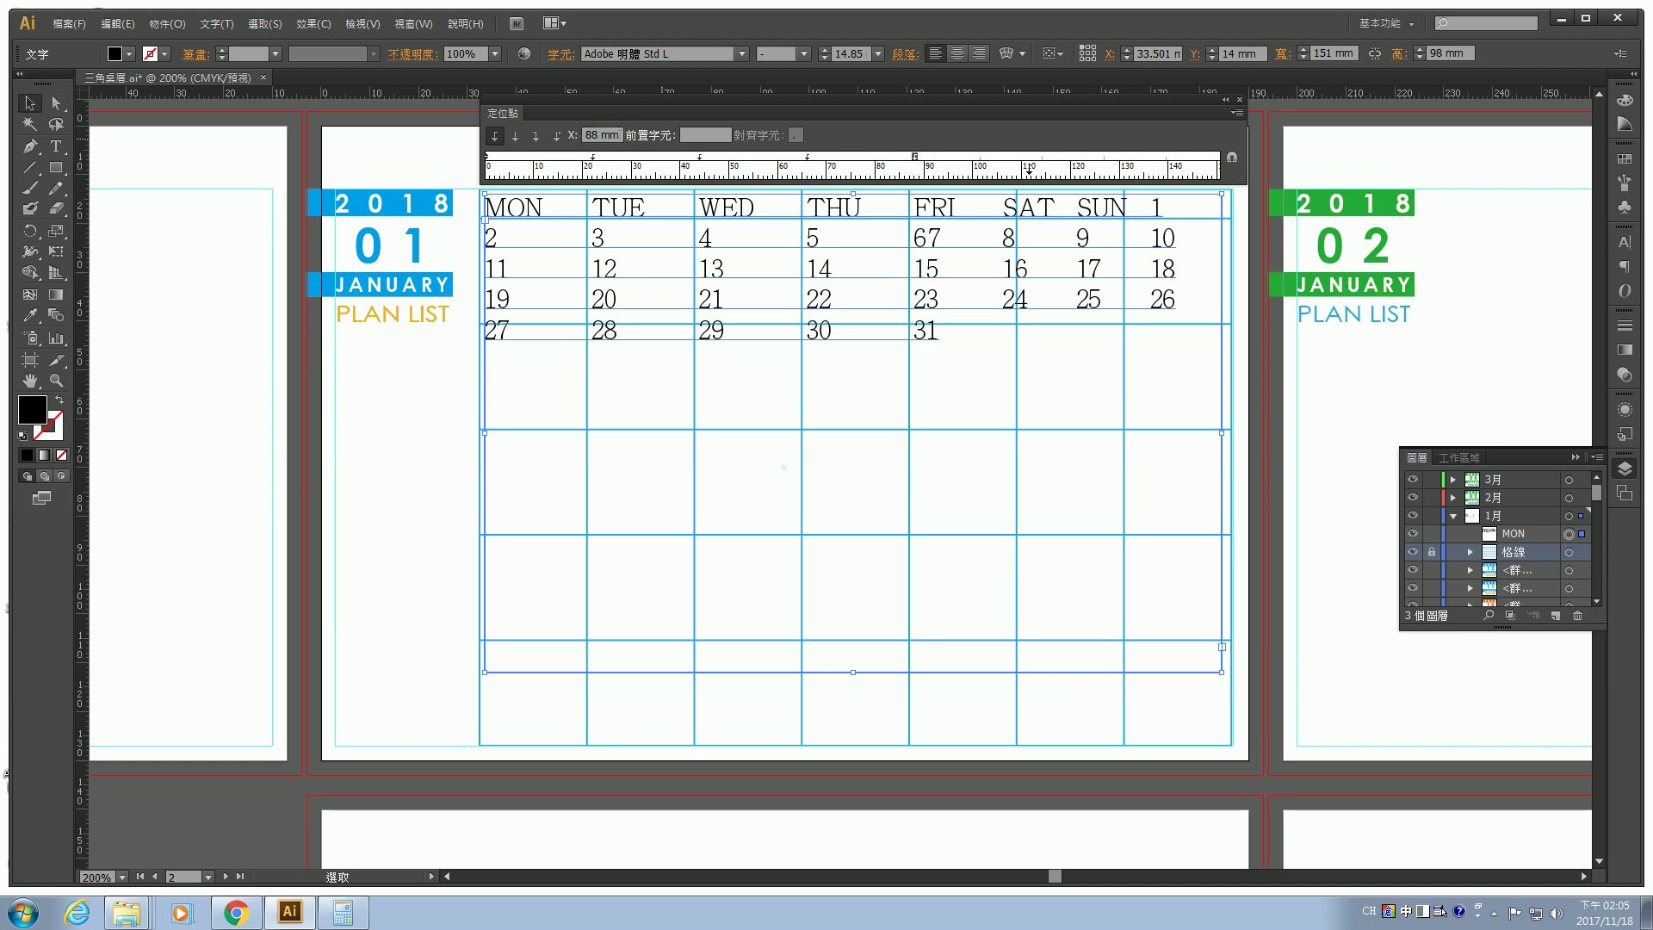
# Add a fifth tab stop at 110 mm to line up the SAT column.
pyautogui.click(1026, 147)
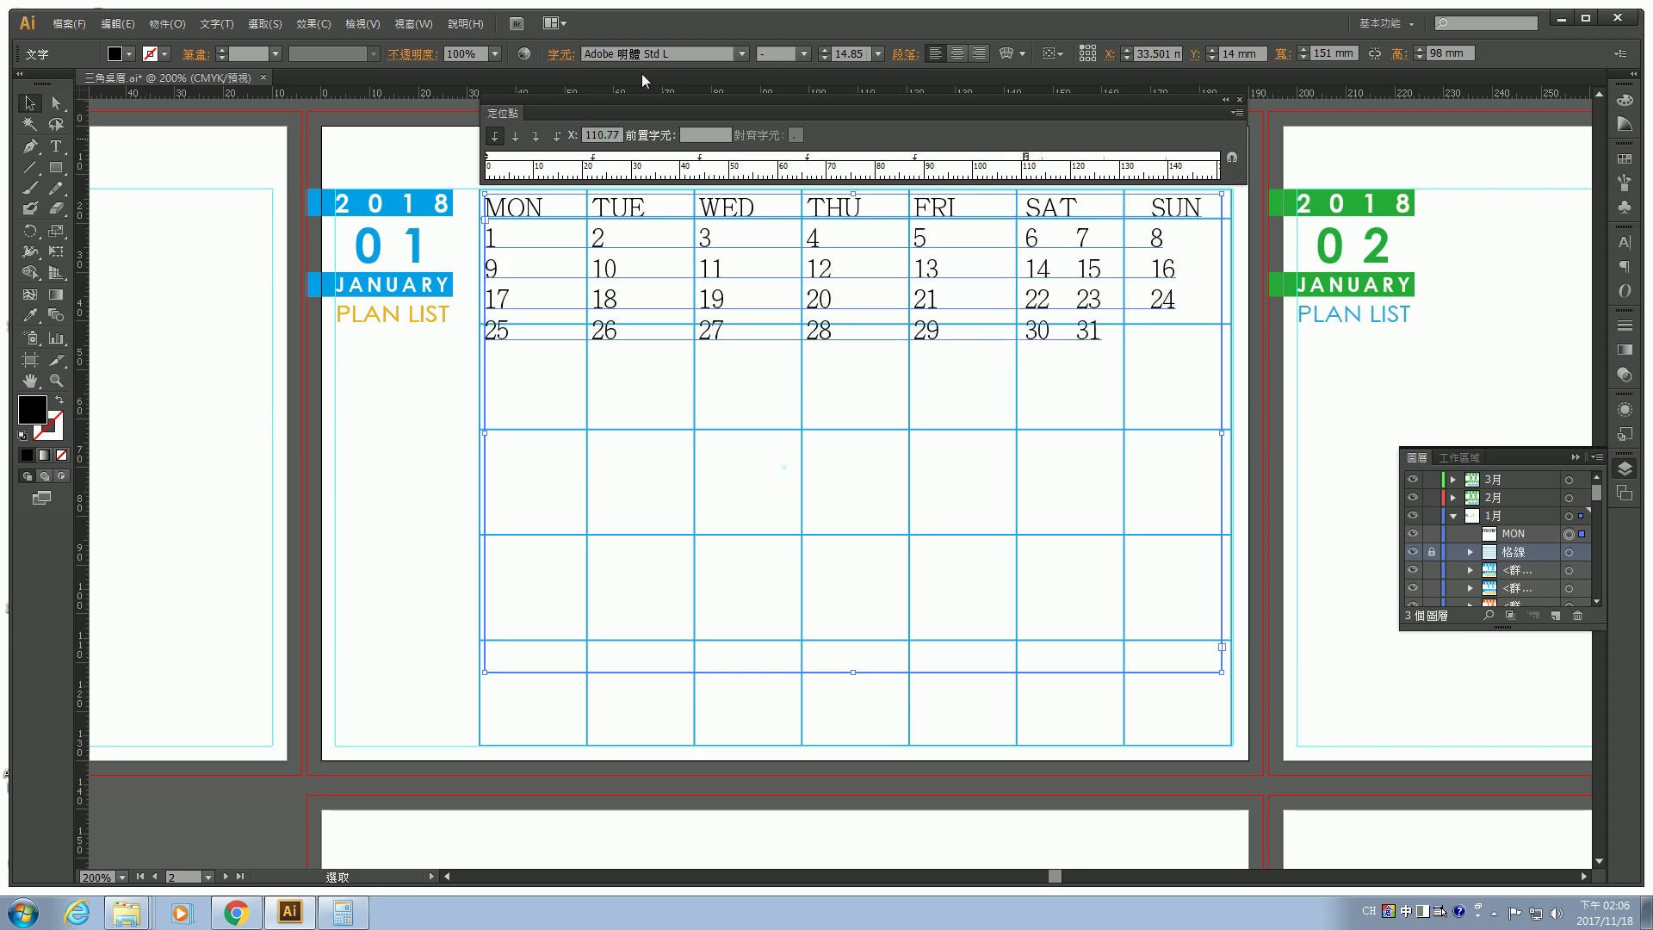
pyautogui.doubleClick(613, 136)
pyautogui.doubleClick(615, 135)
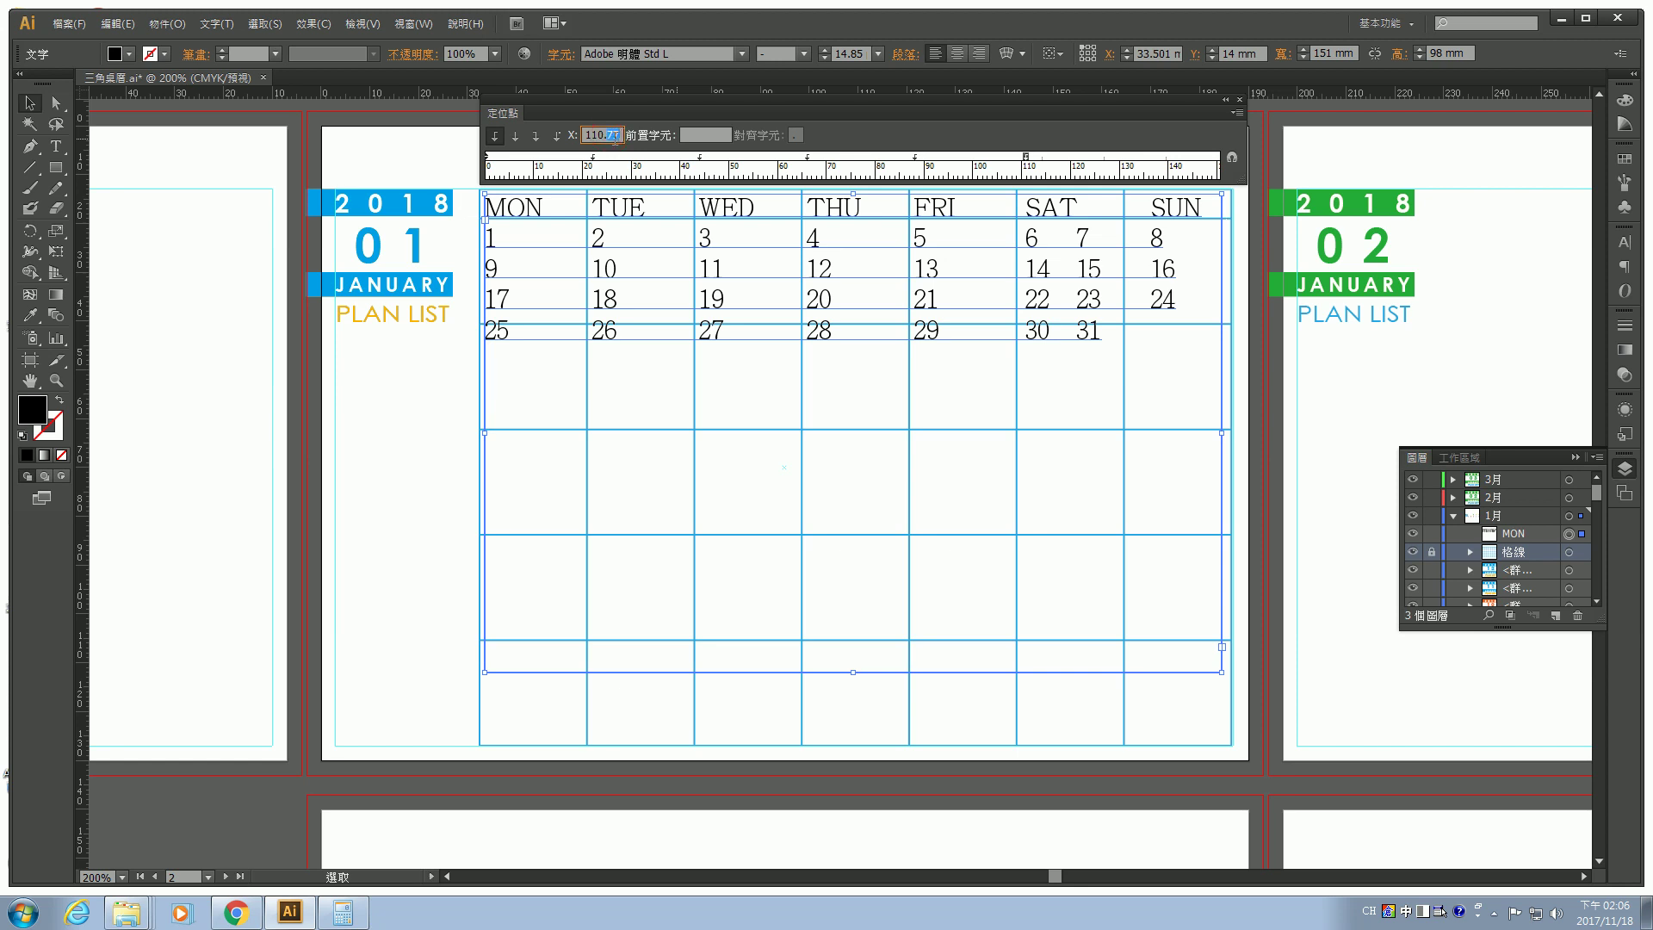
pyautogui.press('BackSpace')
pyautogui.press('Return')
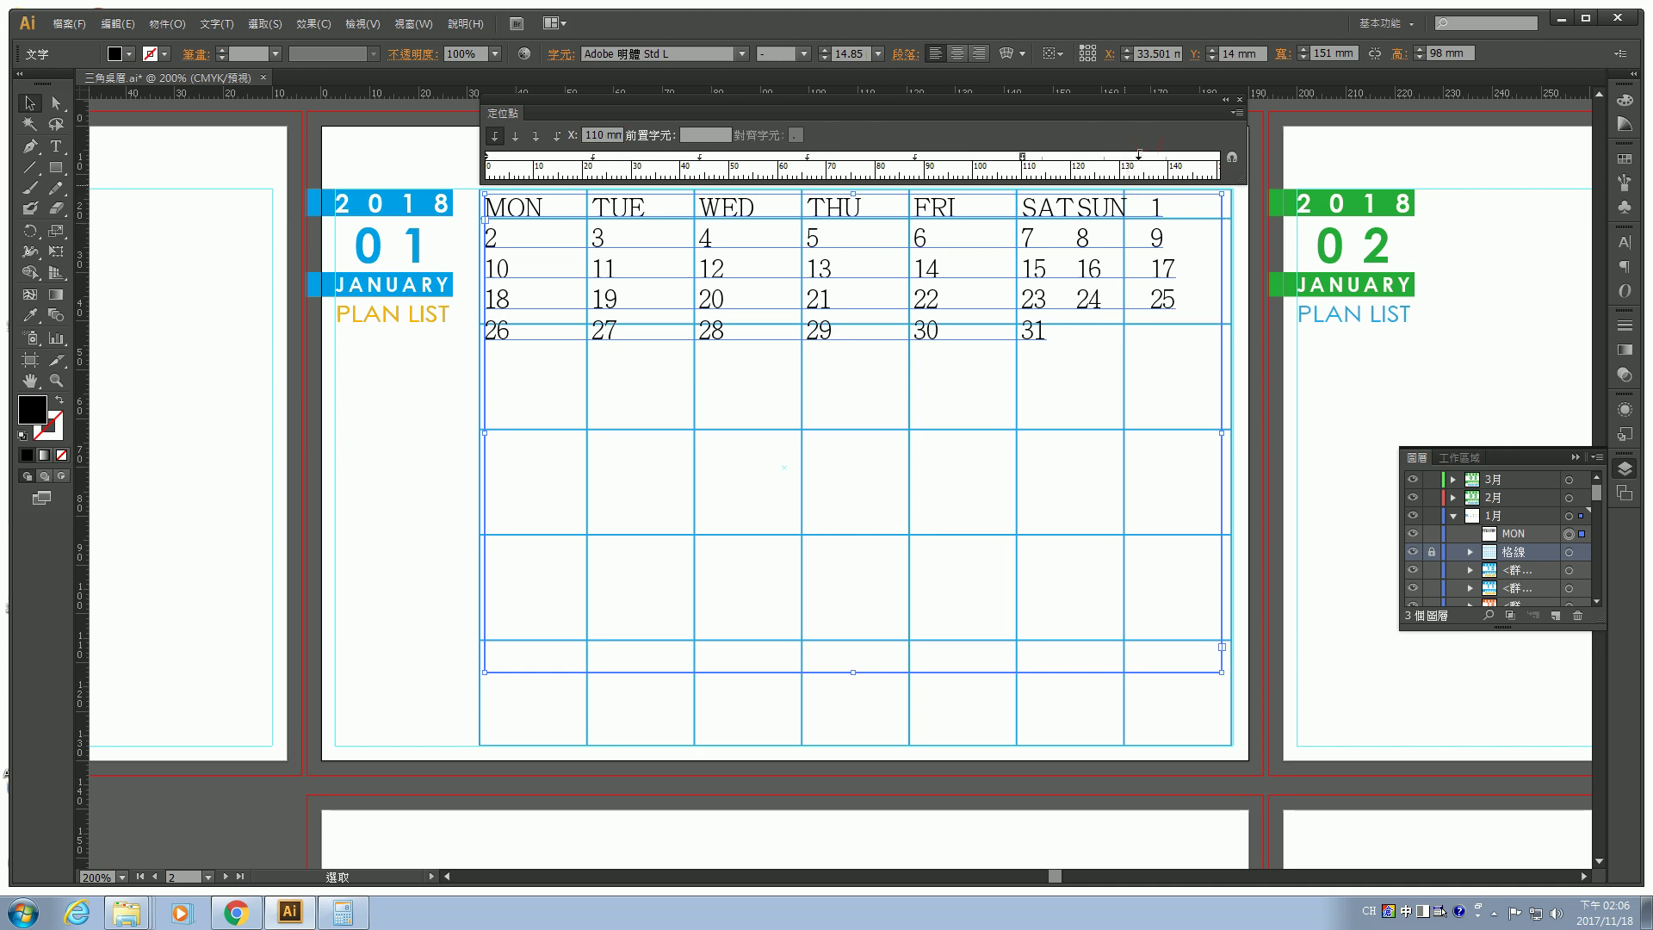
# Add a sixth tab stop at 132 mm to line up the SUN column.
pyautogui.click(1135, 155)
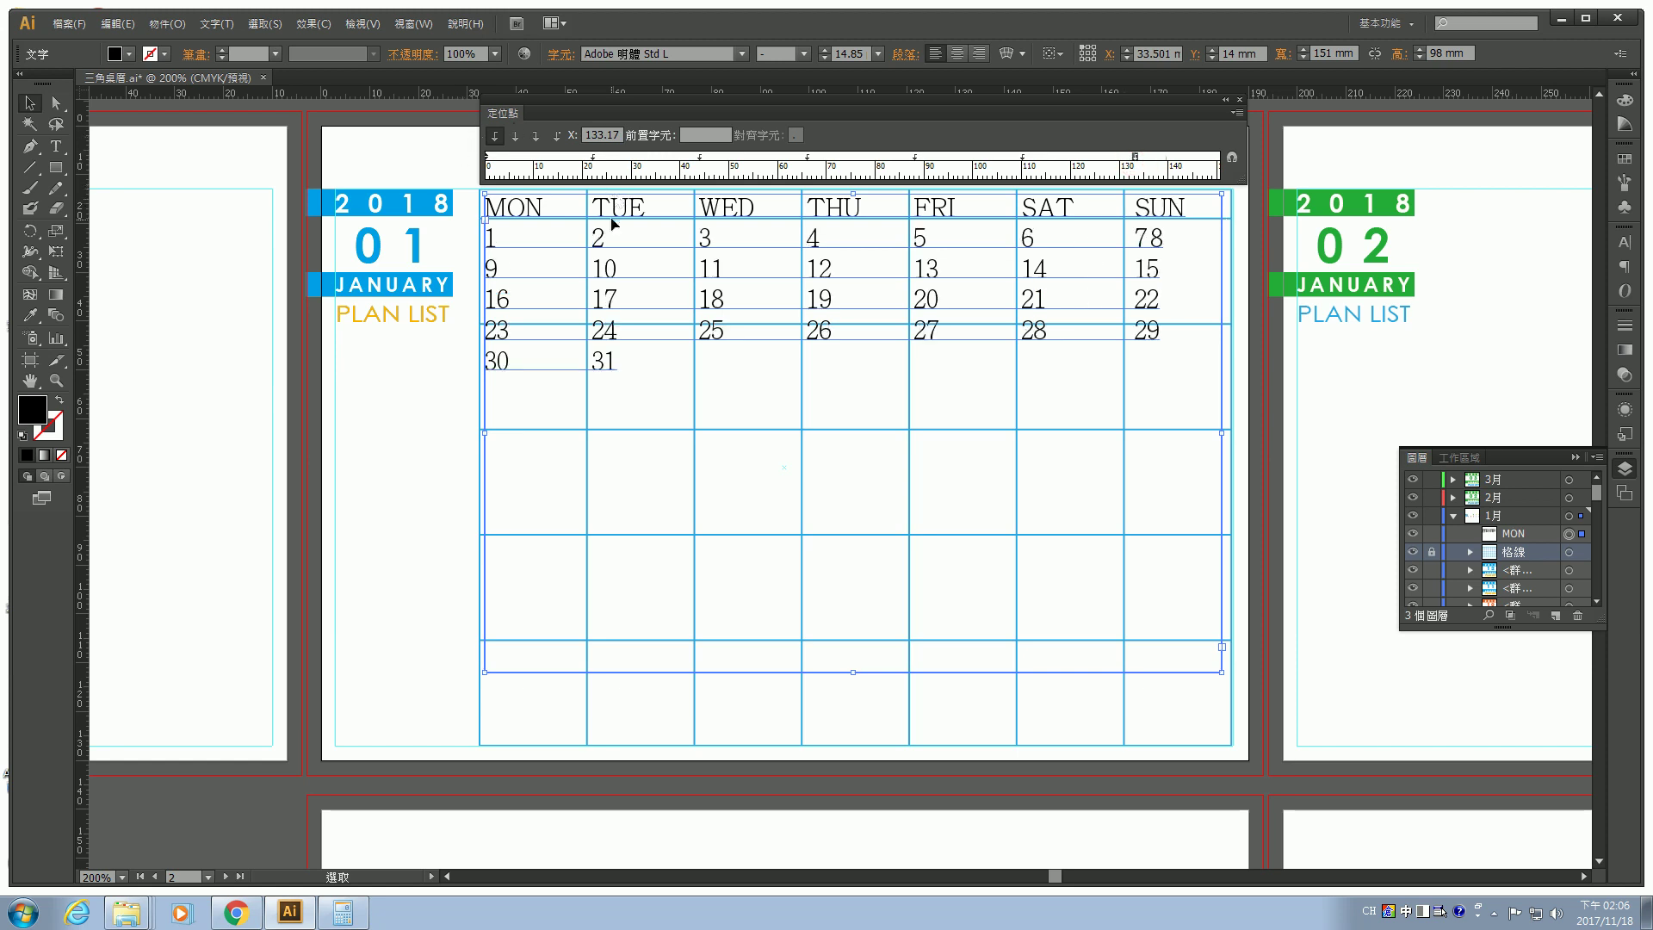
pyautogui.click(625, 153)
pyautogui.click(615, 131)
pyautogui.doubleClick(610, 134)
pyautogui.click(603, 135)
pyautogui.press('BackSpace')
pyautogui.press('Return')
pyautogui.click(599, 135)
pyautogui.write('2')
pyautogui.press('Return')
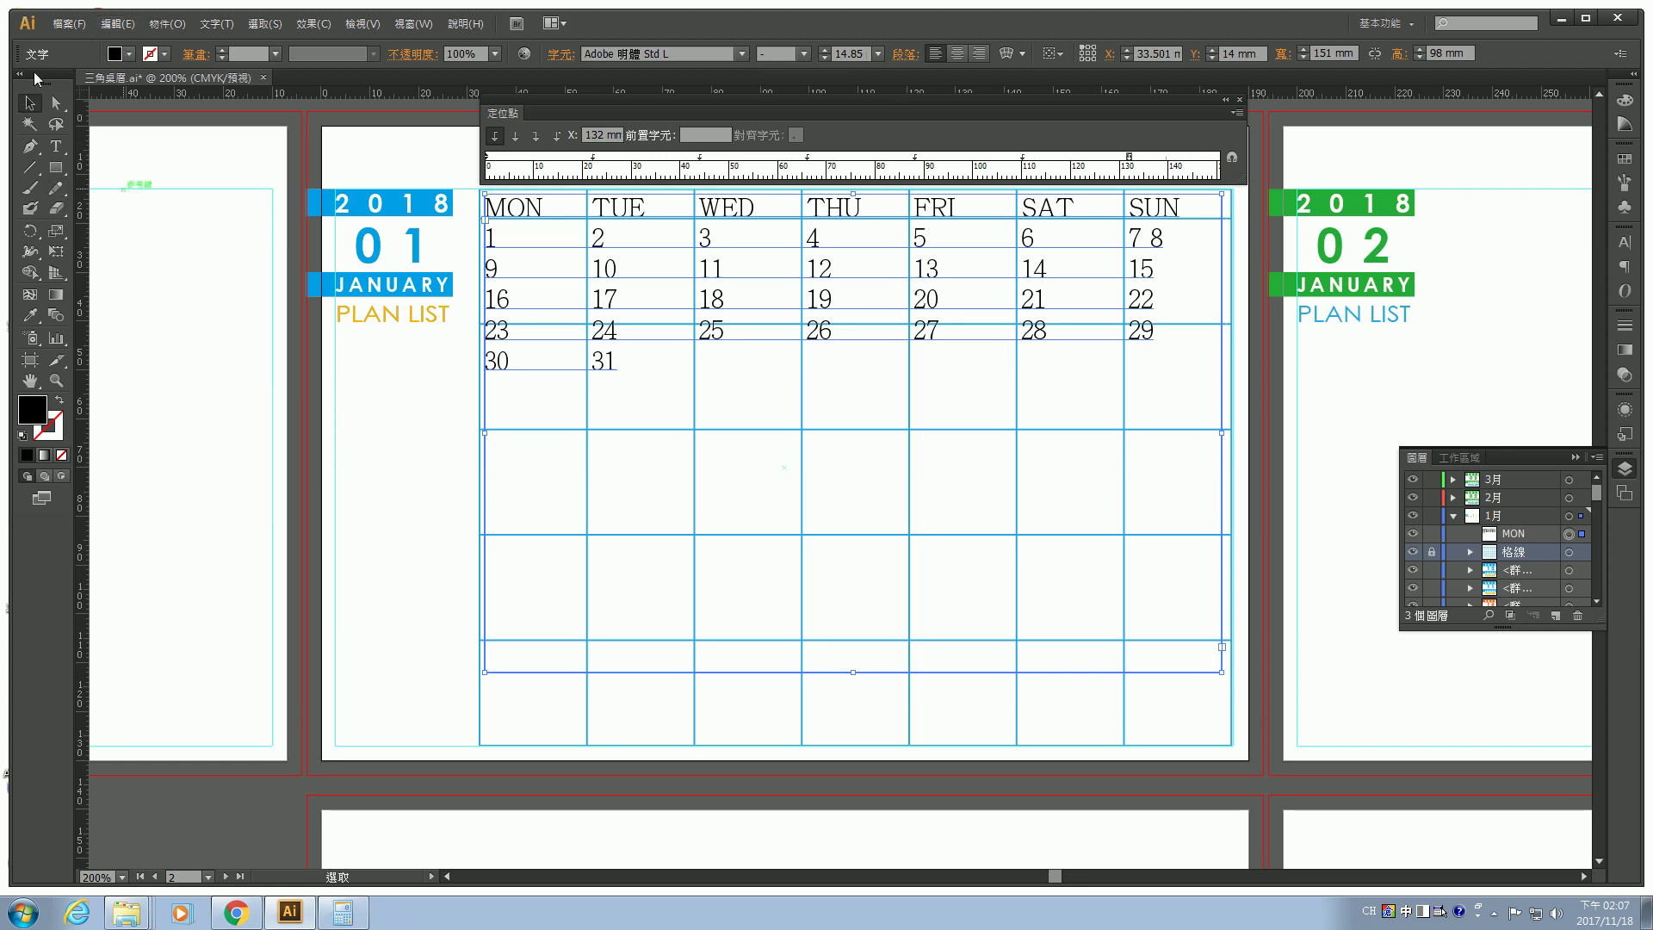
# Select all the weekday and date characters in the January text block with the Type tool.
pyautogui.click(50, 146)
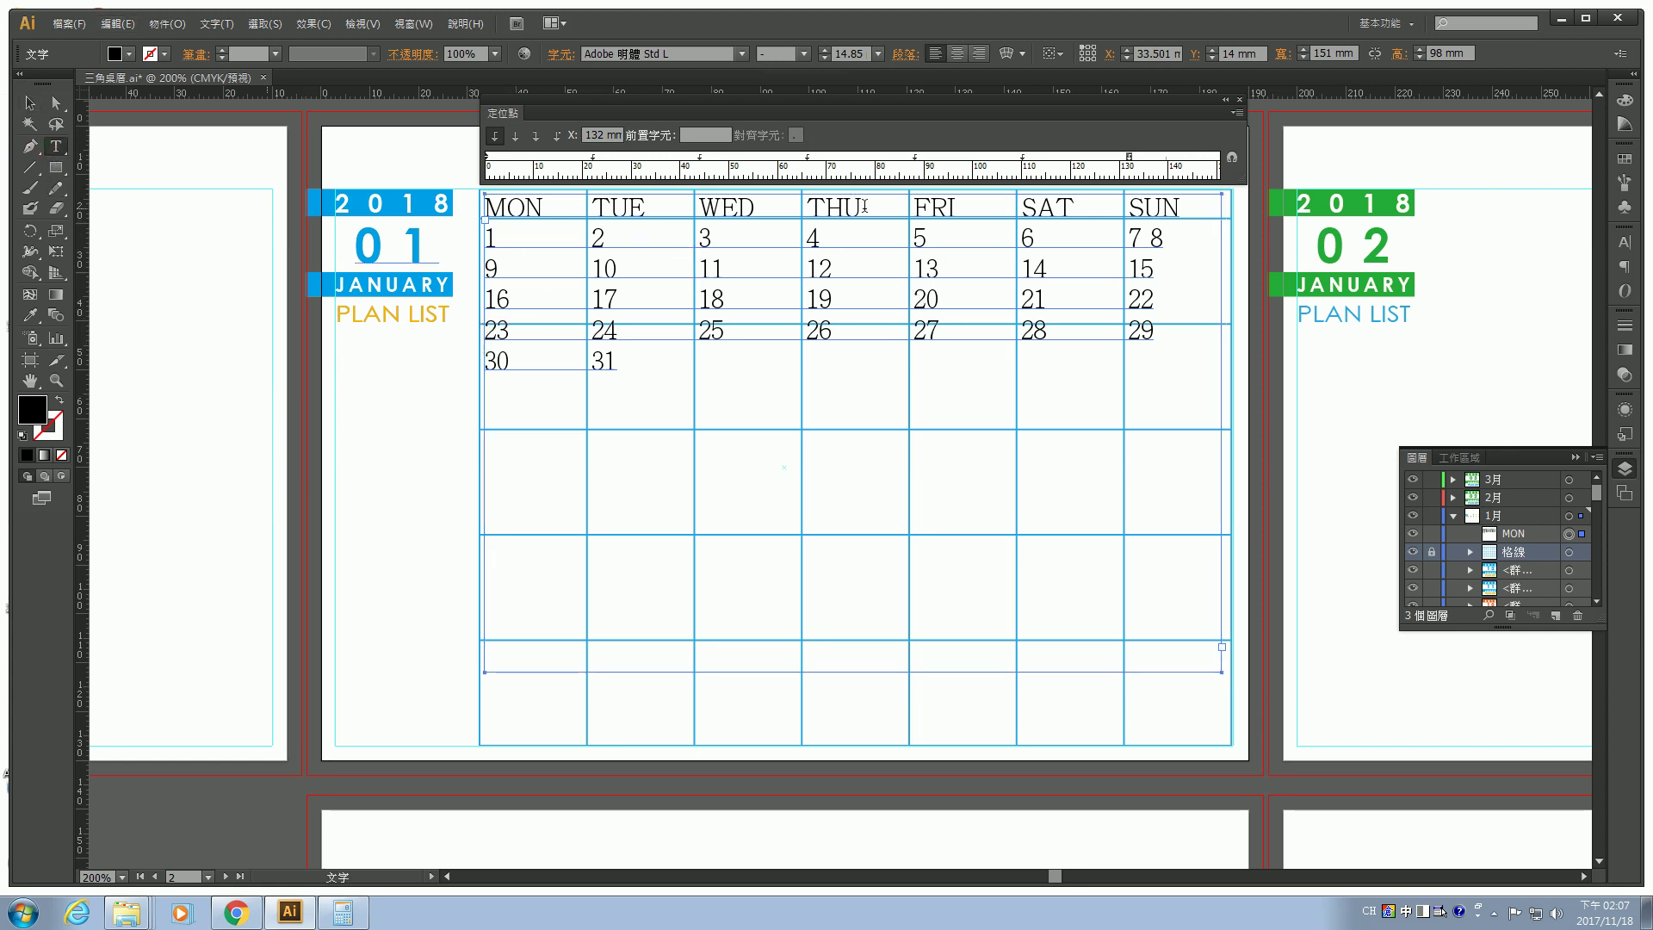
pyautogui.press('v')
pyautogui.press('t')
pyautogui.moveTo(503, 214); pyautogui.dragTo(623, 362)
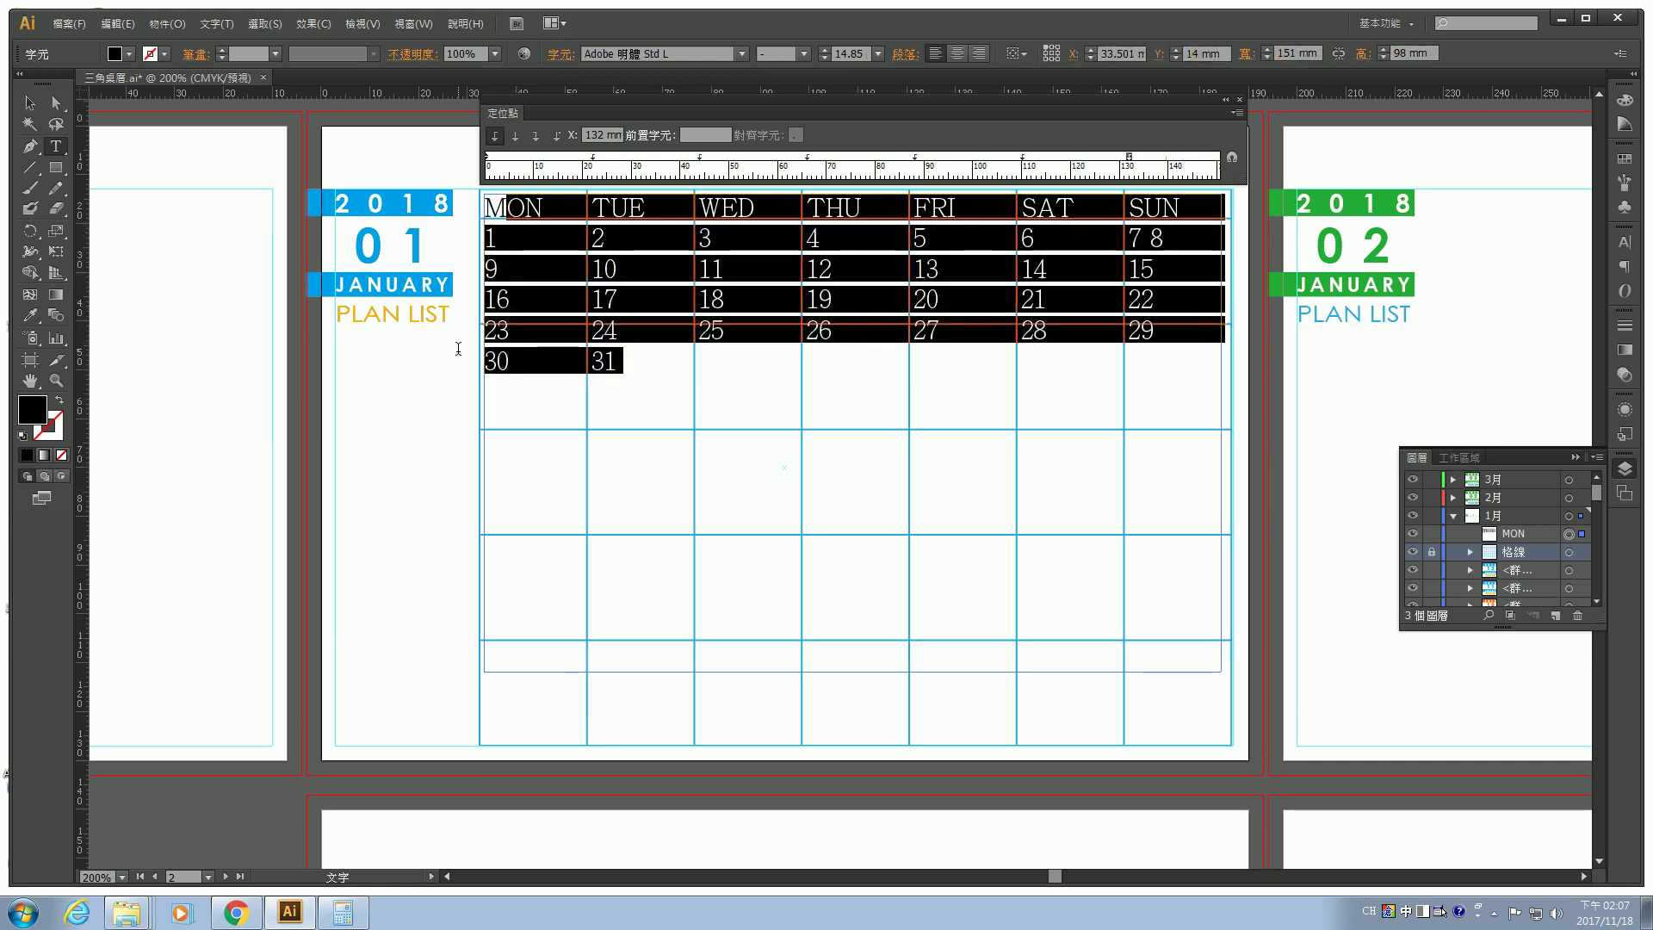
pyautogui.press('Escape')
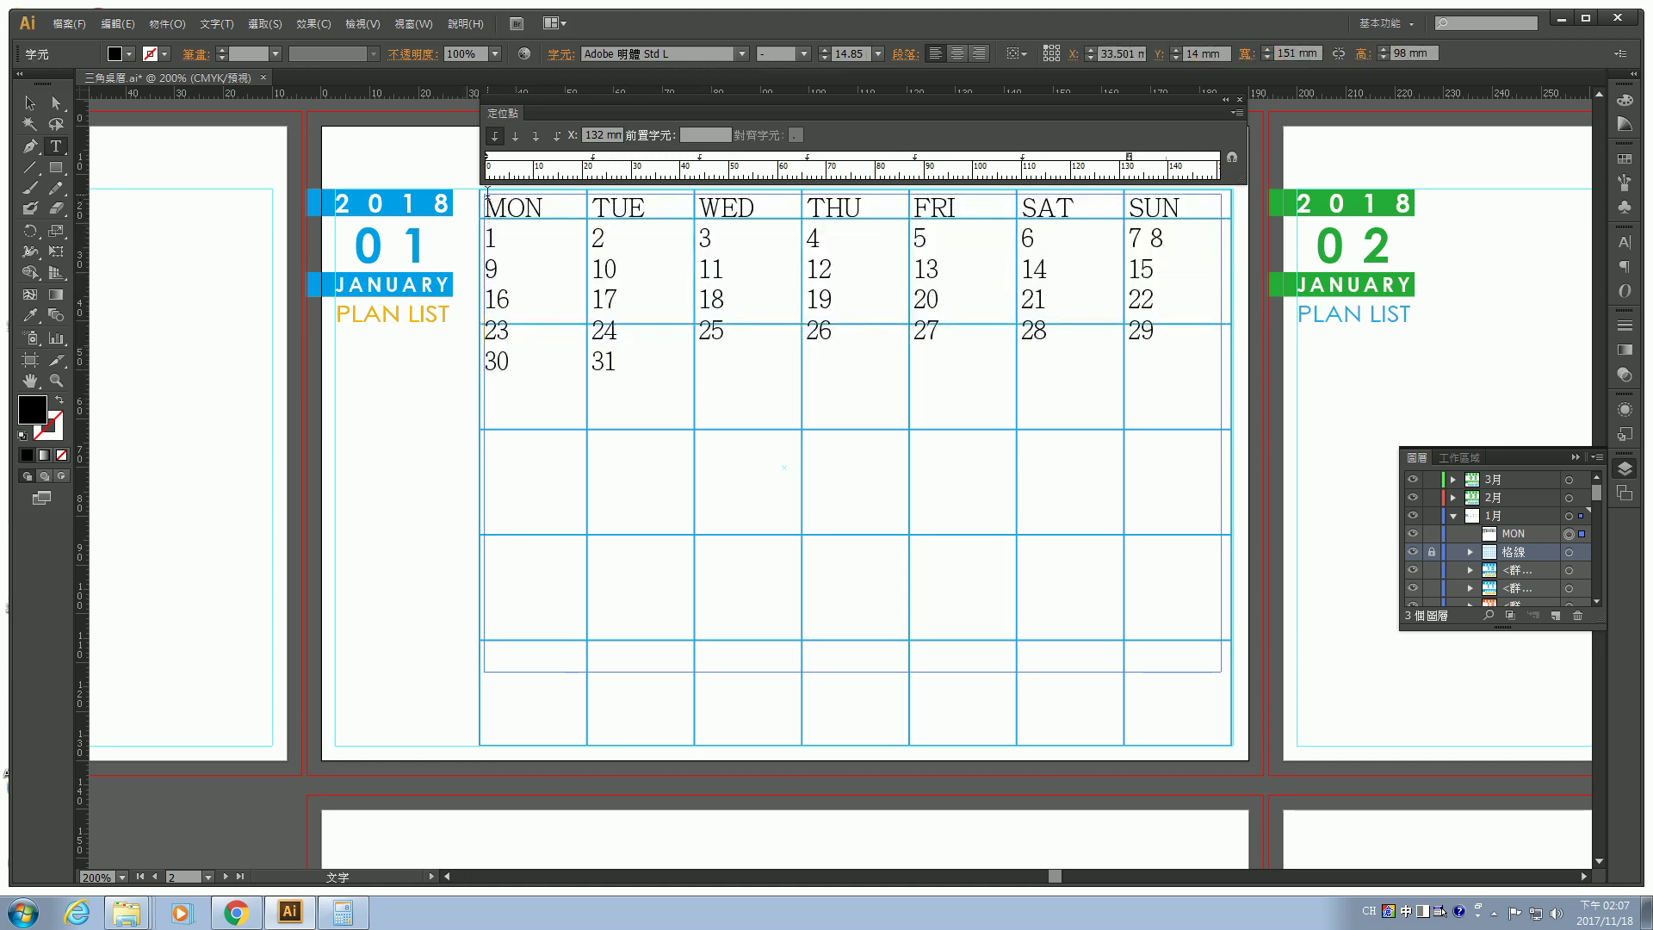
pyautogui.moveTo(486, 213); pyautogui.dragTo(720, 380)
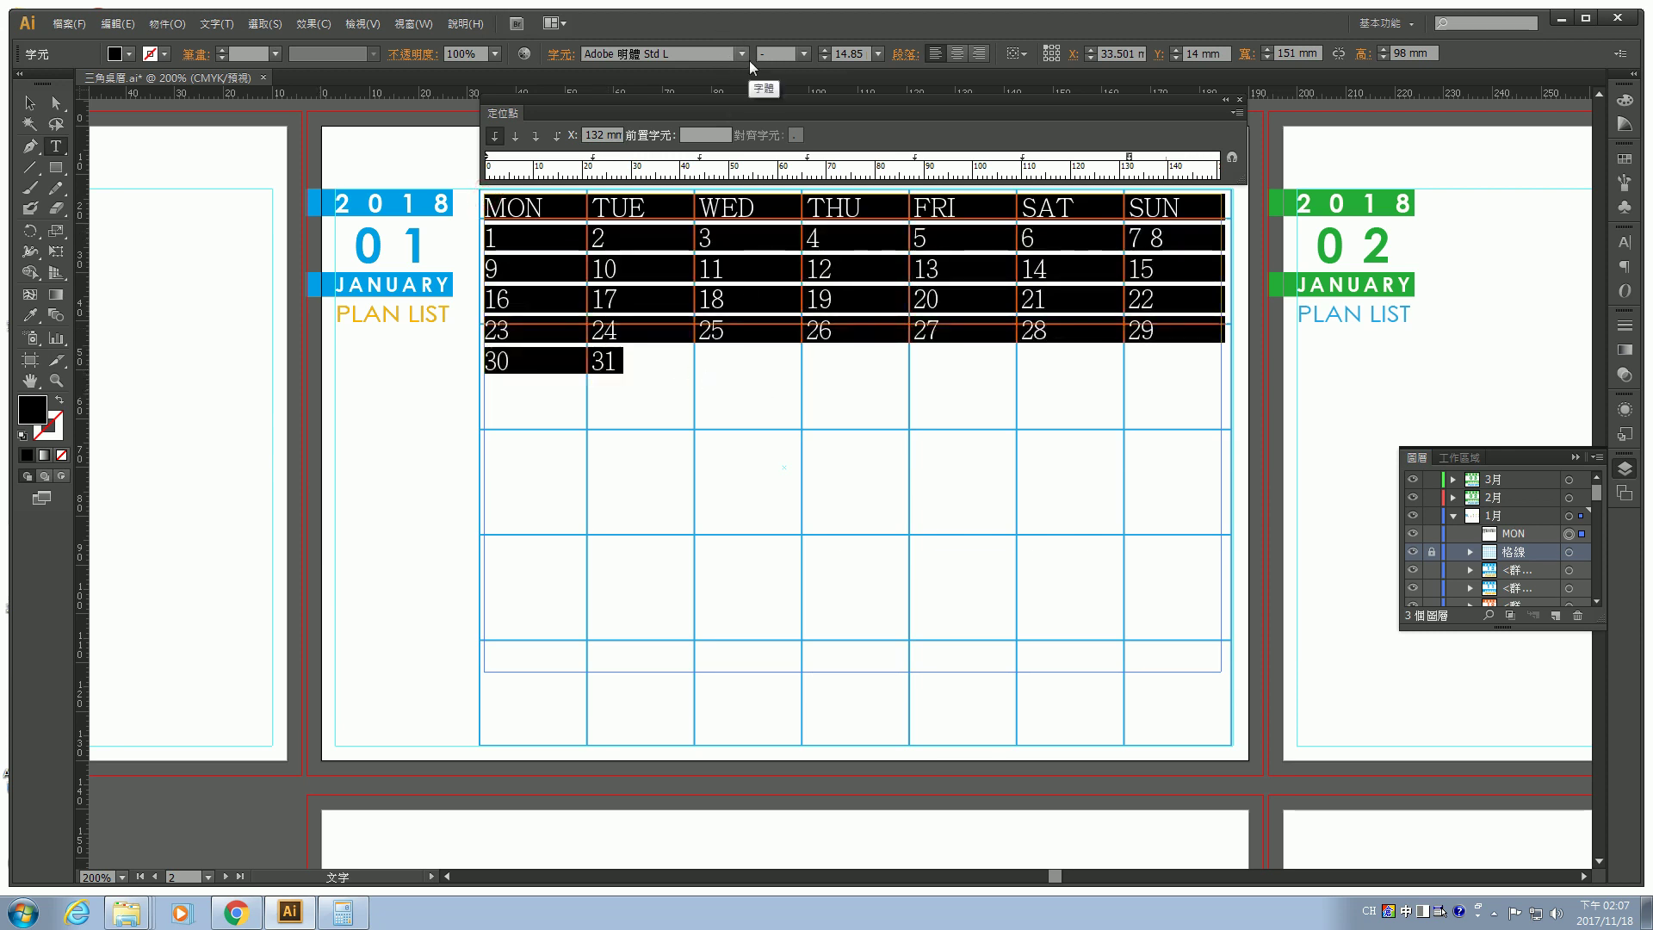
pyautogui.click(740, 55)
pyautogui.click(738, 53)
pyautogui.click(738, 54)
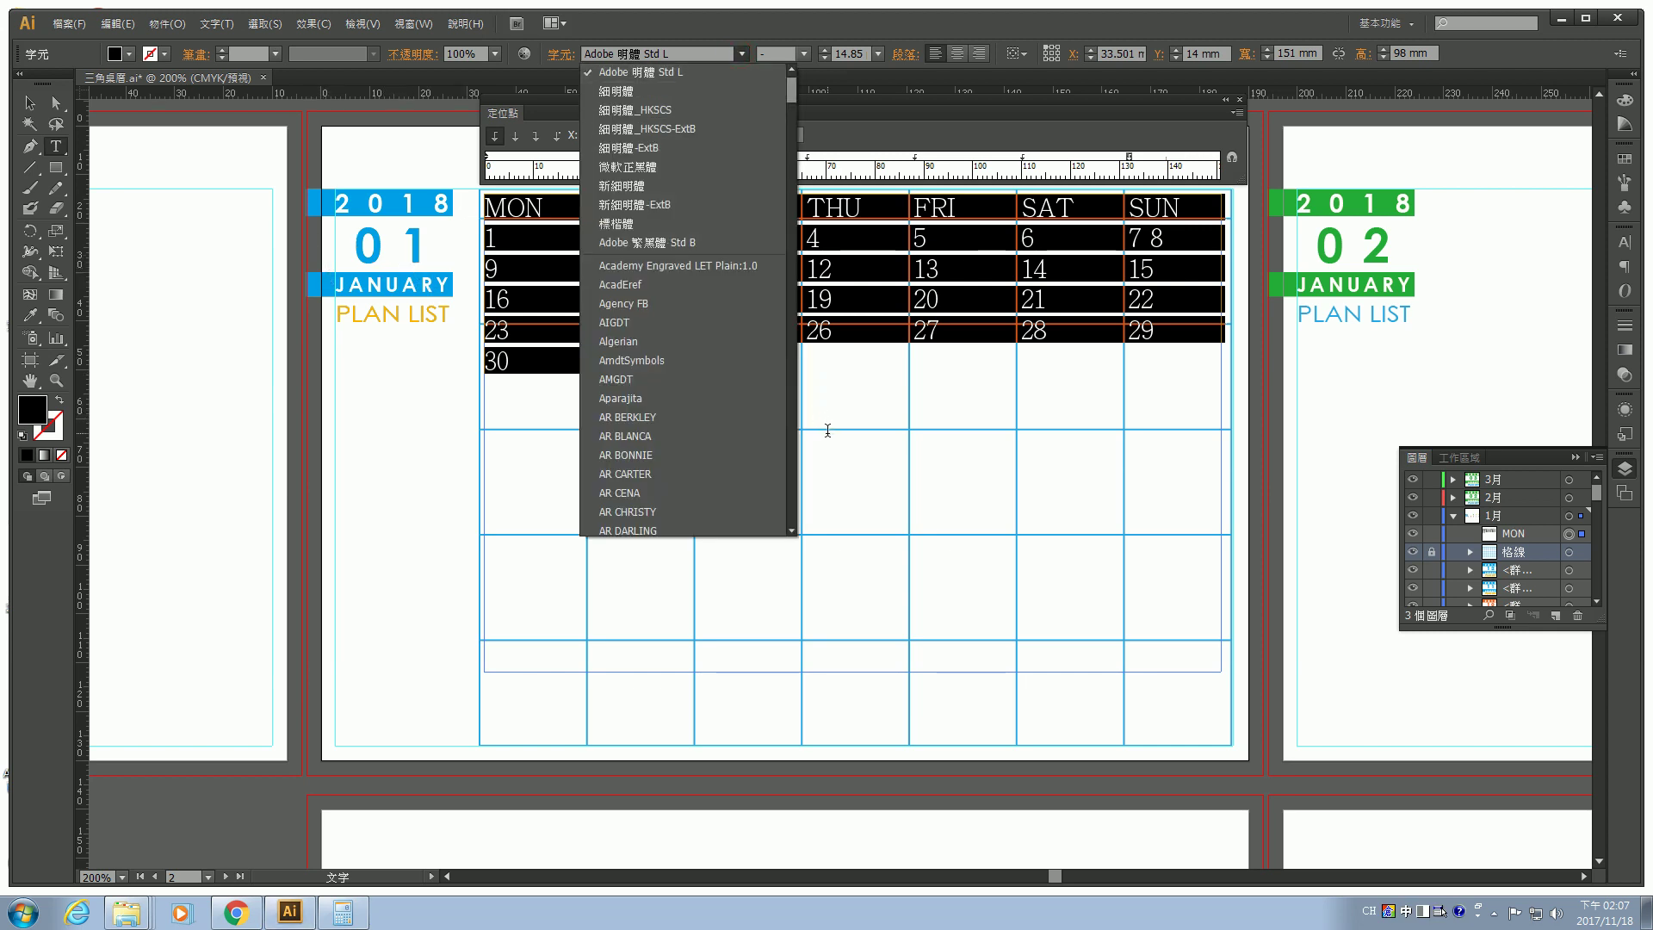
pyautogui.scroll(-3, 827, 430)
pyautogui.scroll(5, 828, 430)
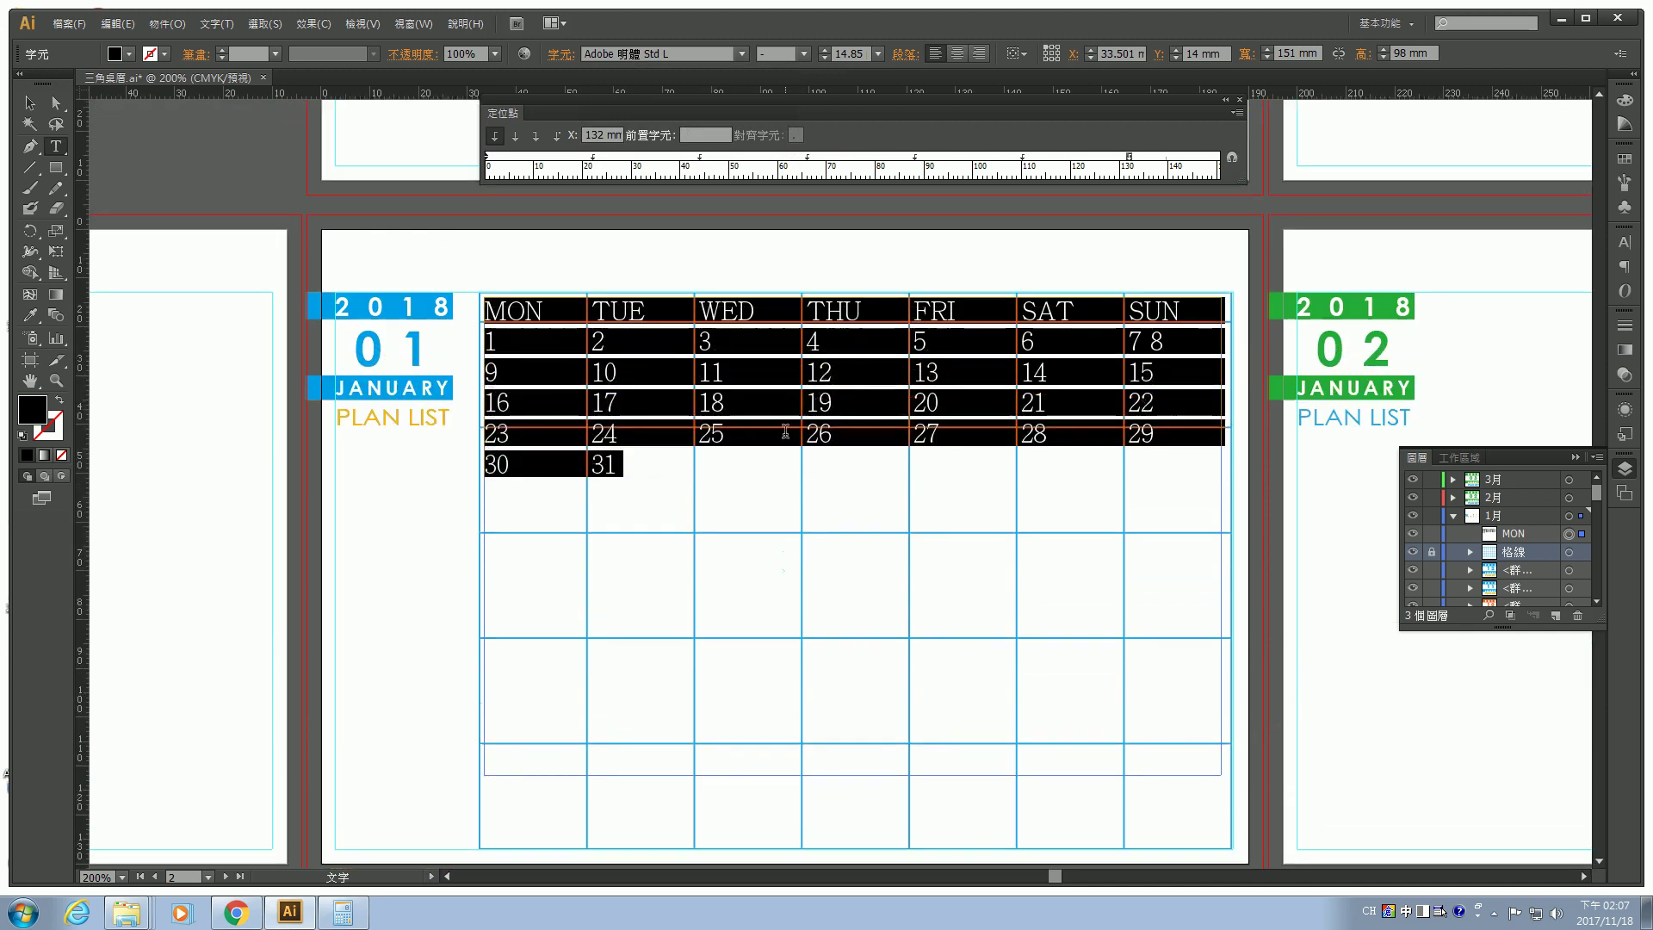
pyautogui.click(738, 58)
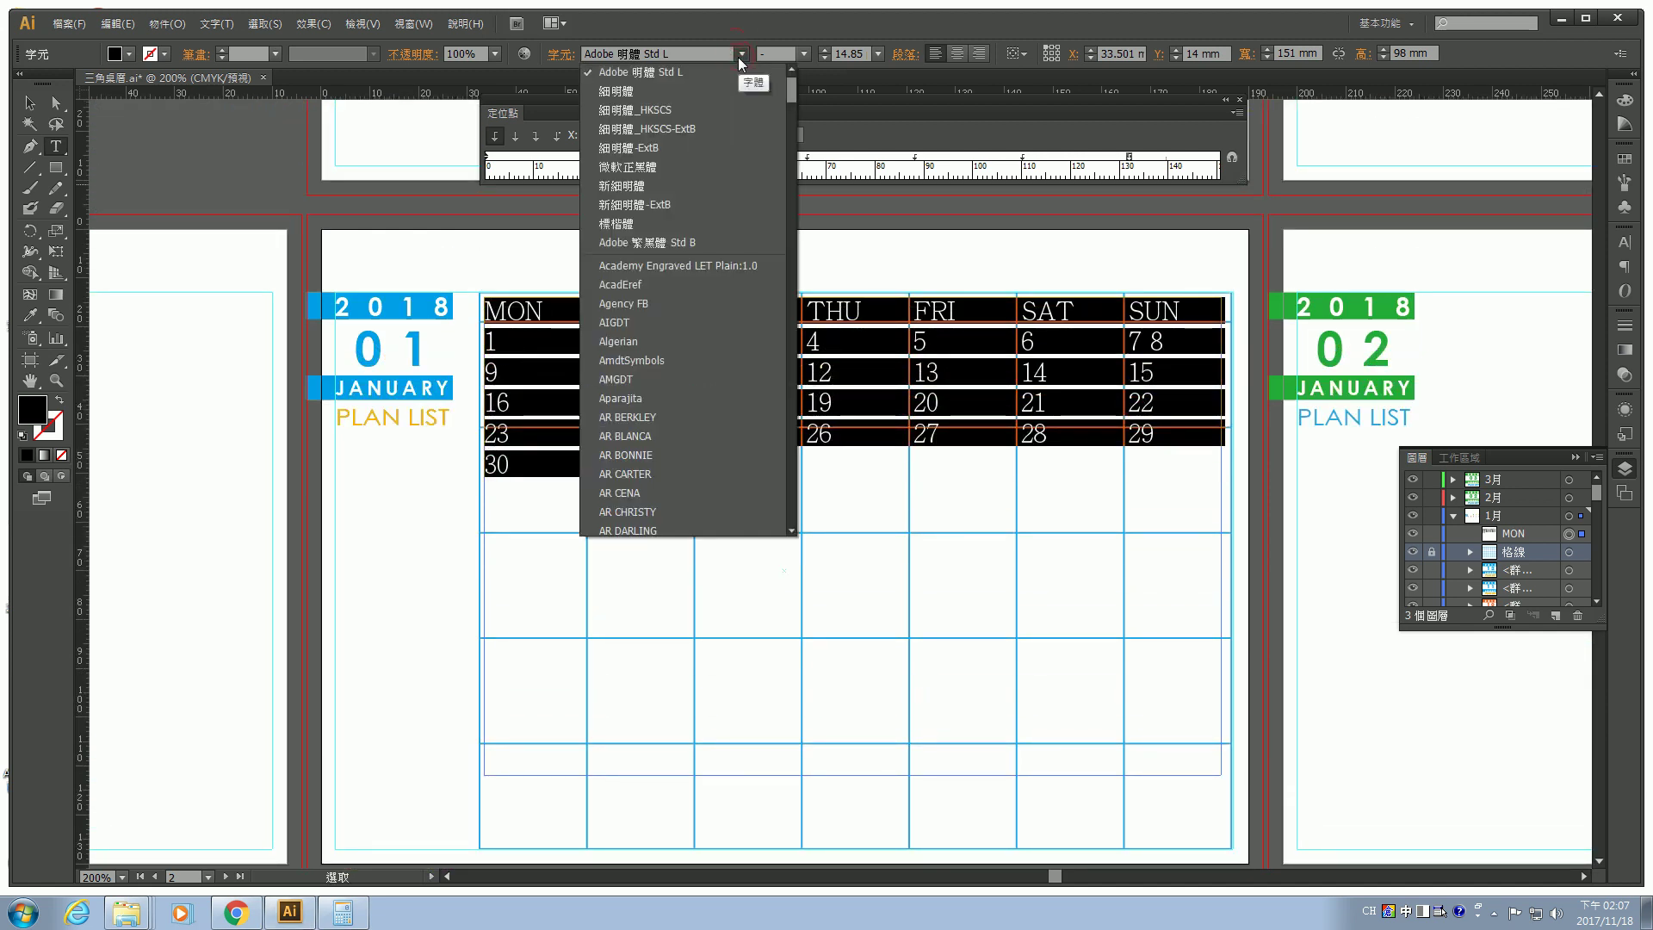
pyautogui.click(782, 93)
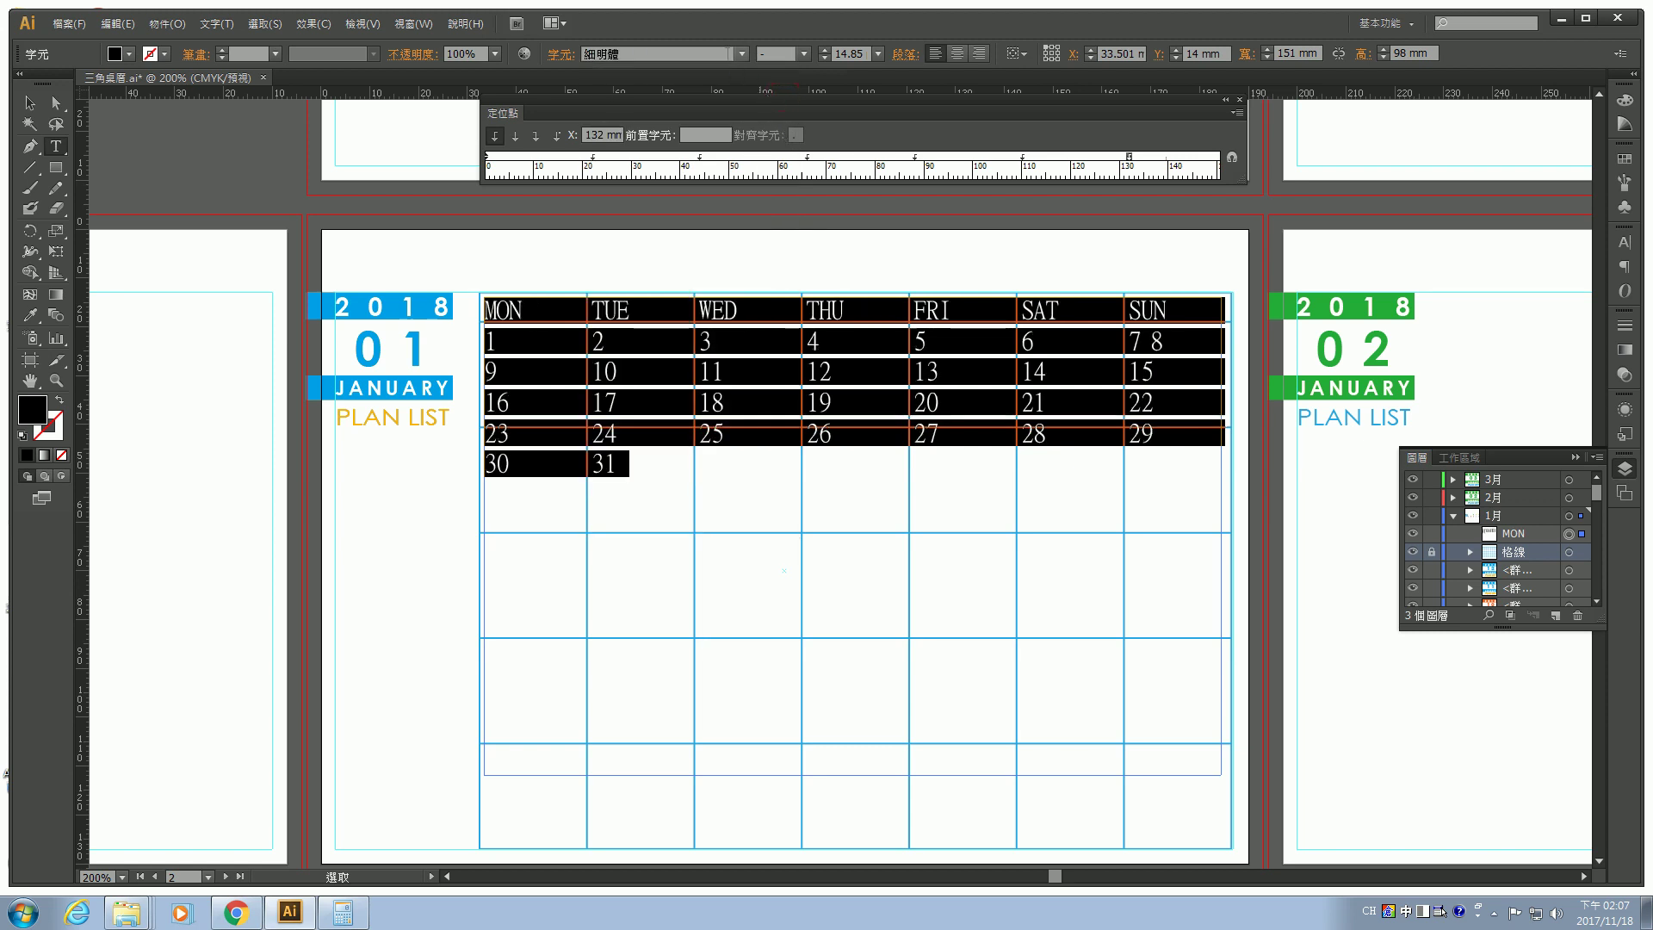
pyautogui.click(729, 52)
pyautogui.press('Return')
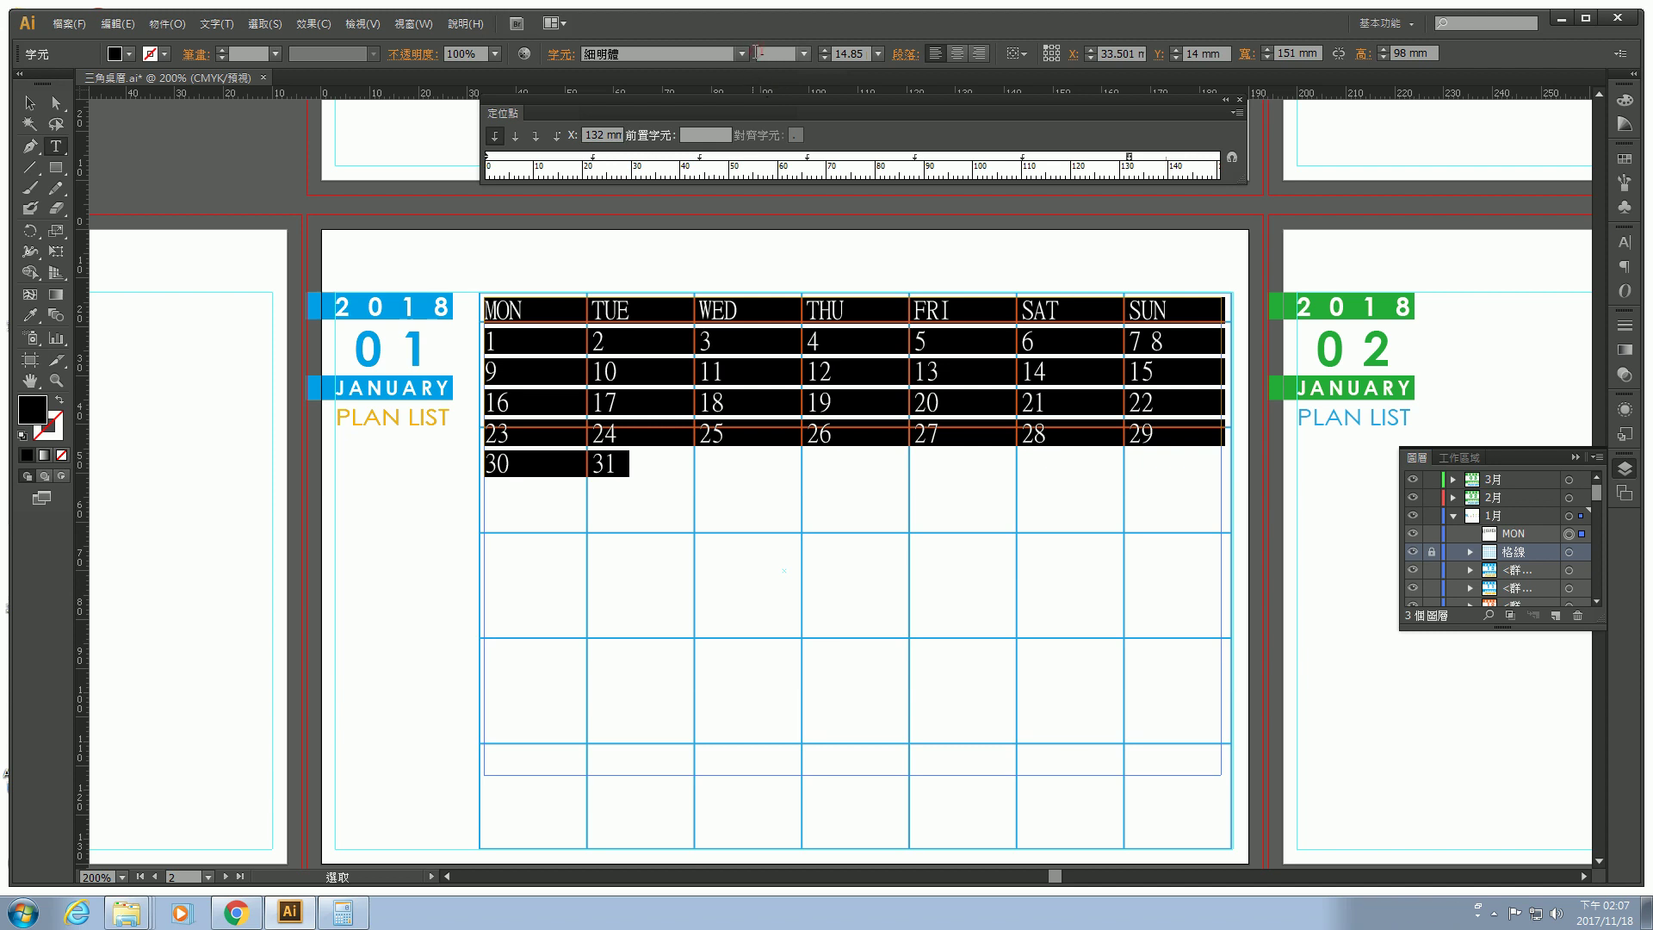
pyautogui.click(756, 49)
# Set the selected weekday and date text to Century Gothic Regular at 15 pt.
pyautogui.click(741, 54)
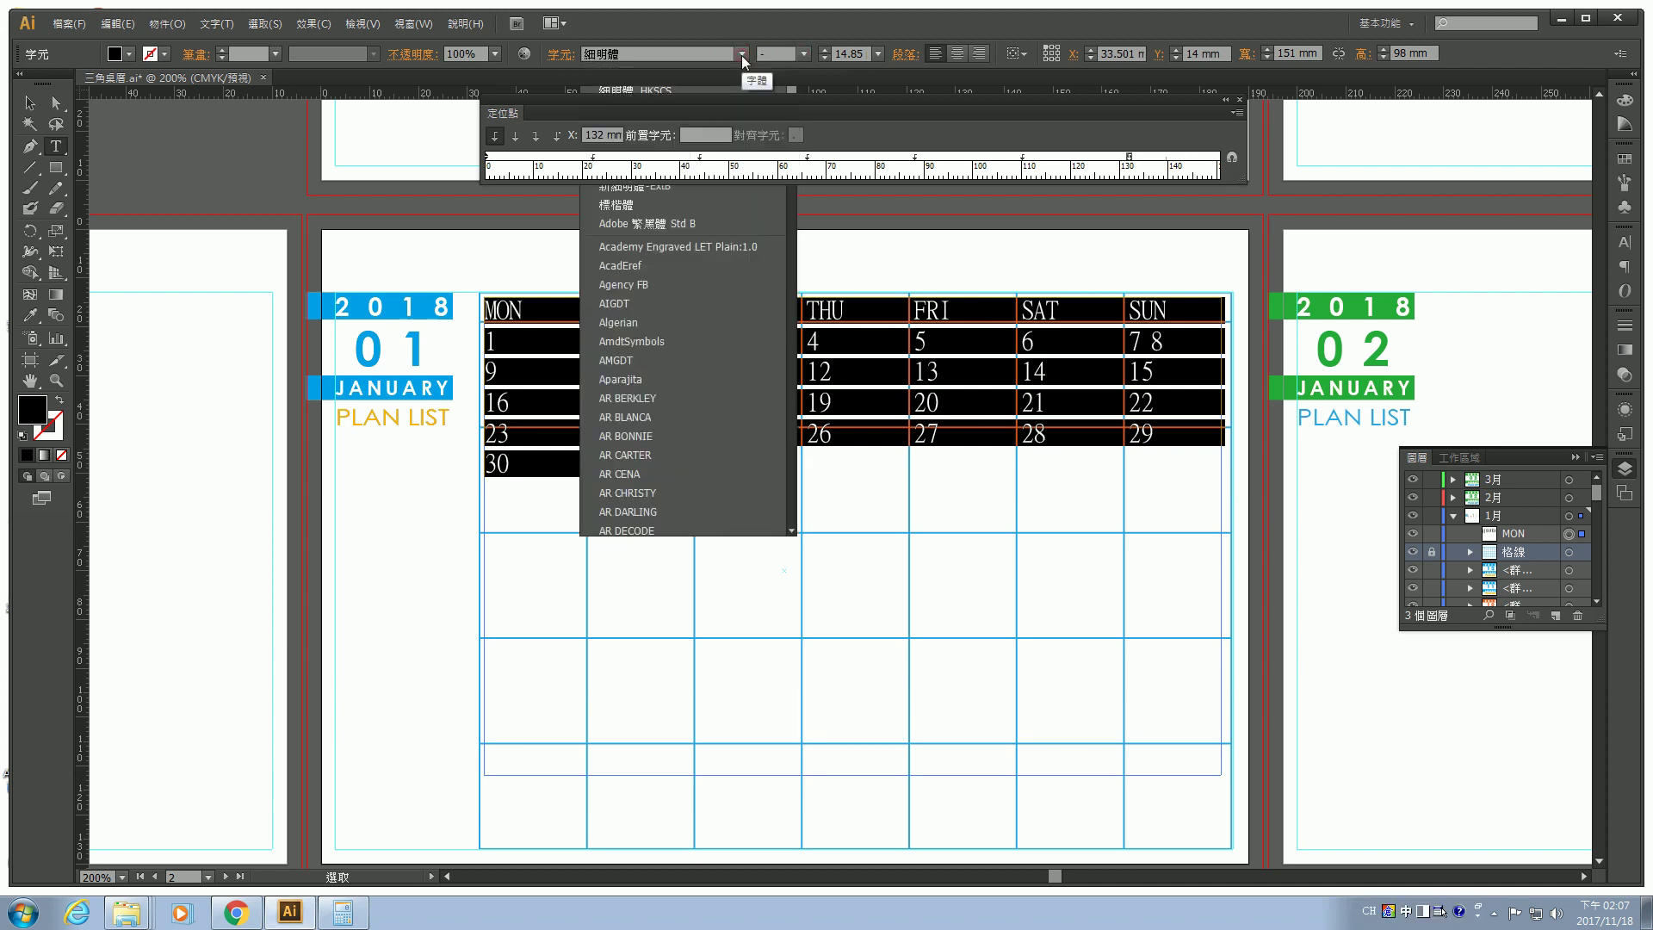
pyautogui.click(741, 54)
pyautogui.click(741, 54)
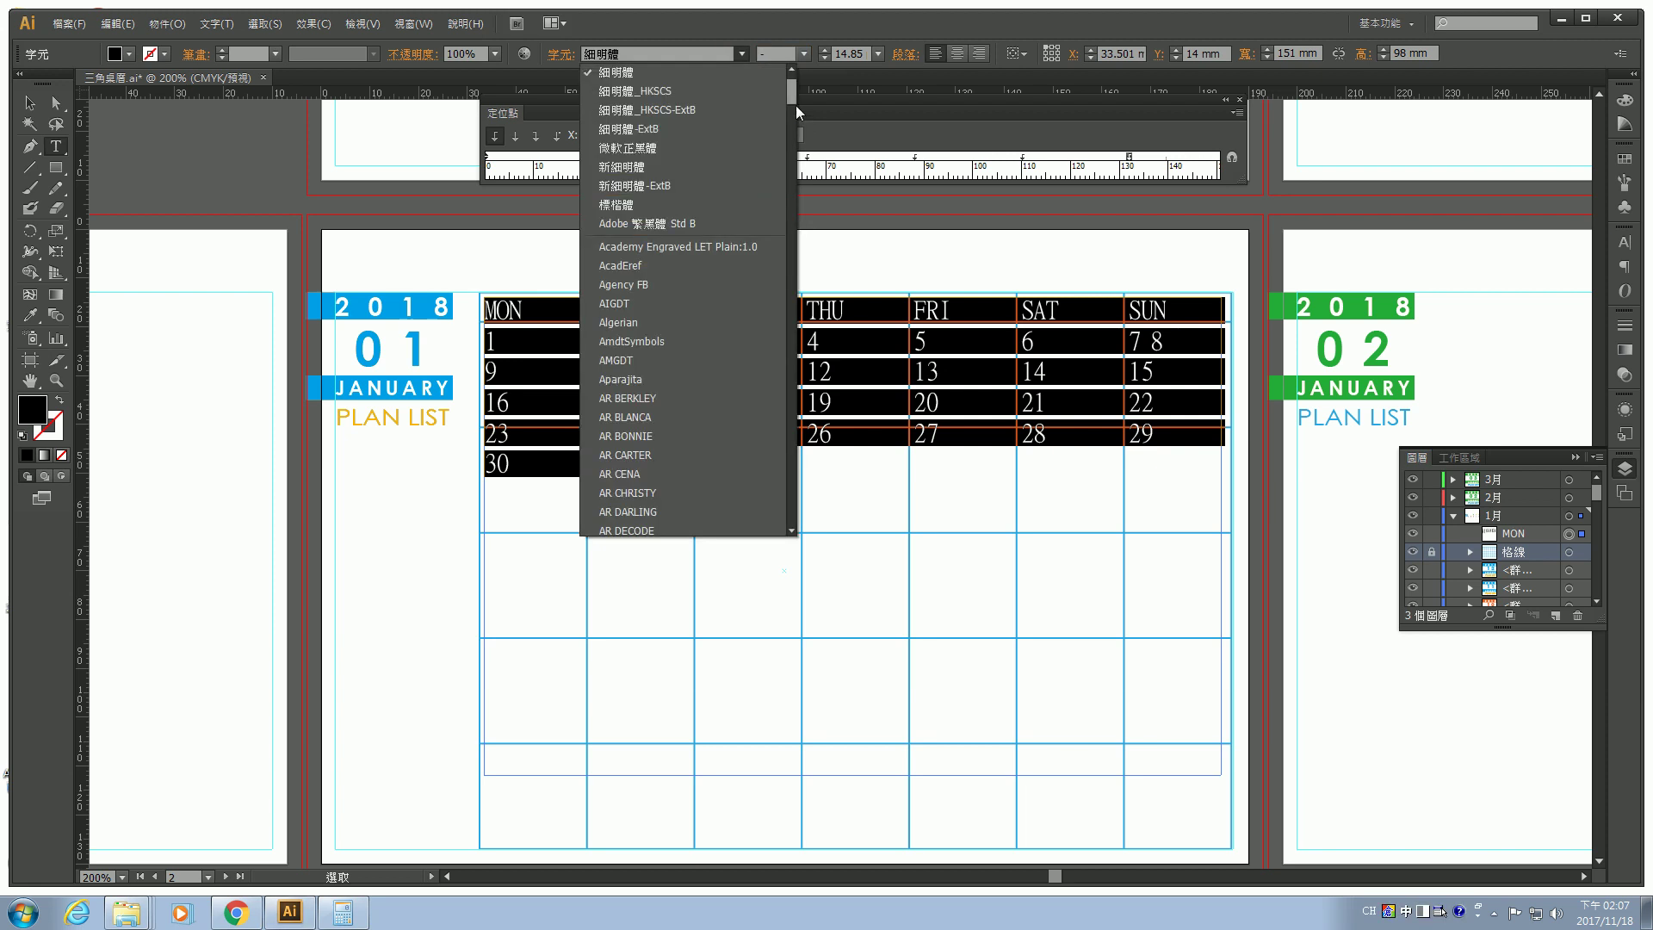
pyautogui.moveTo(794, 97); pyautogui.dragTo(793, 165)
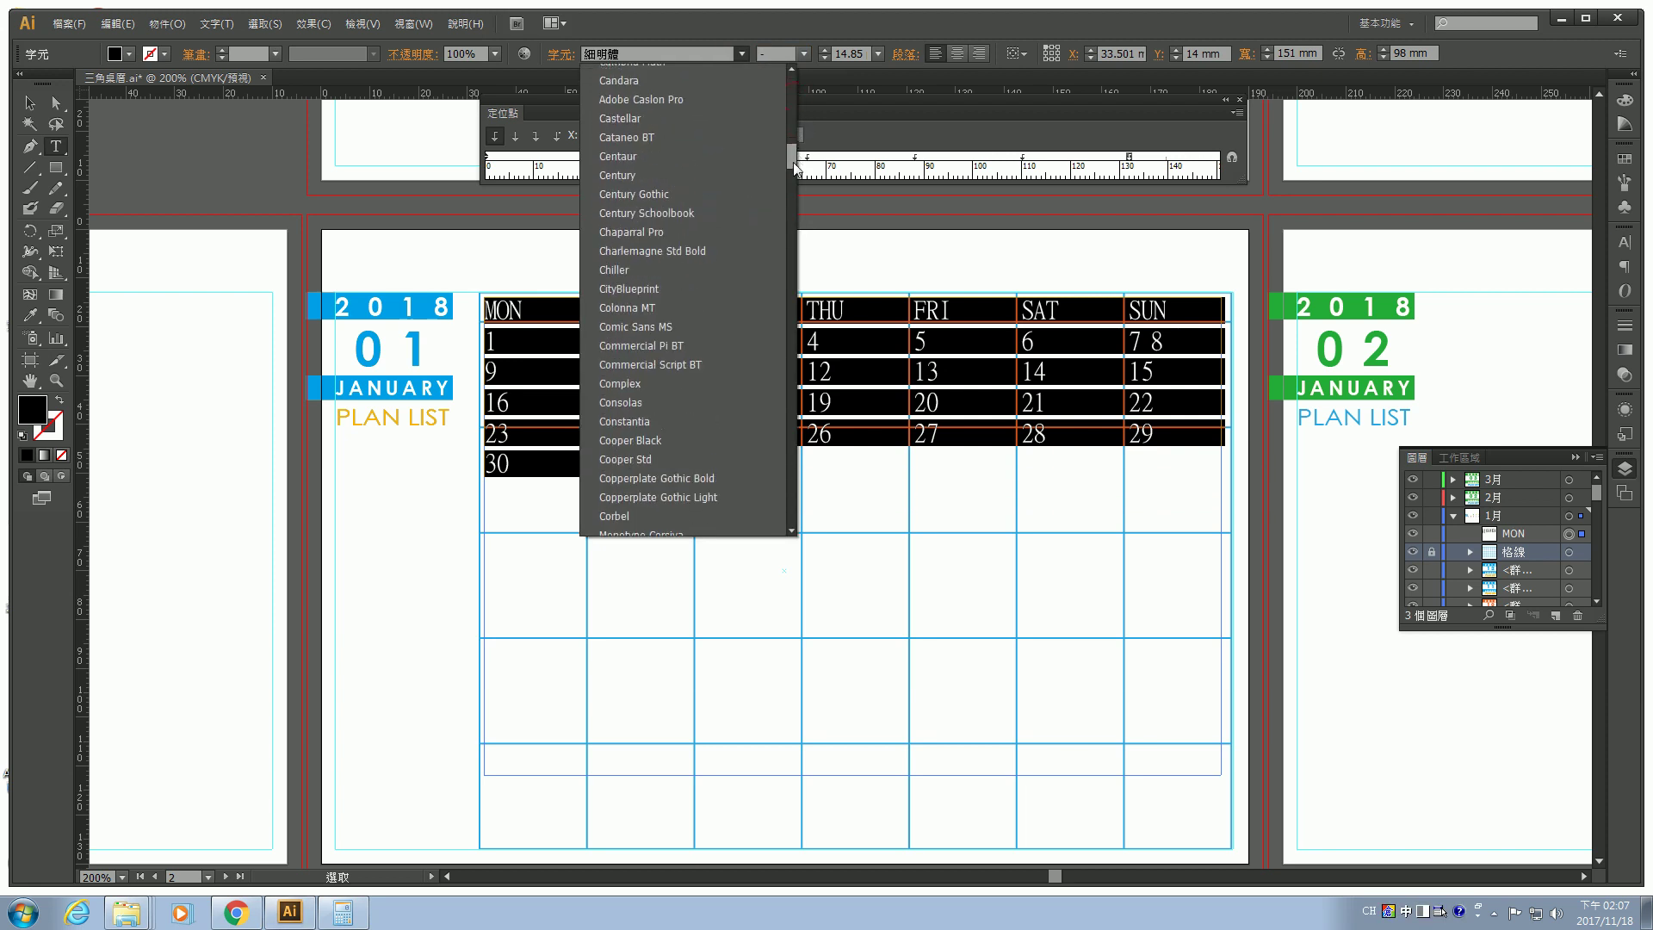
pyautogui.click(664, 198)
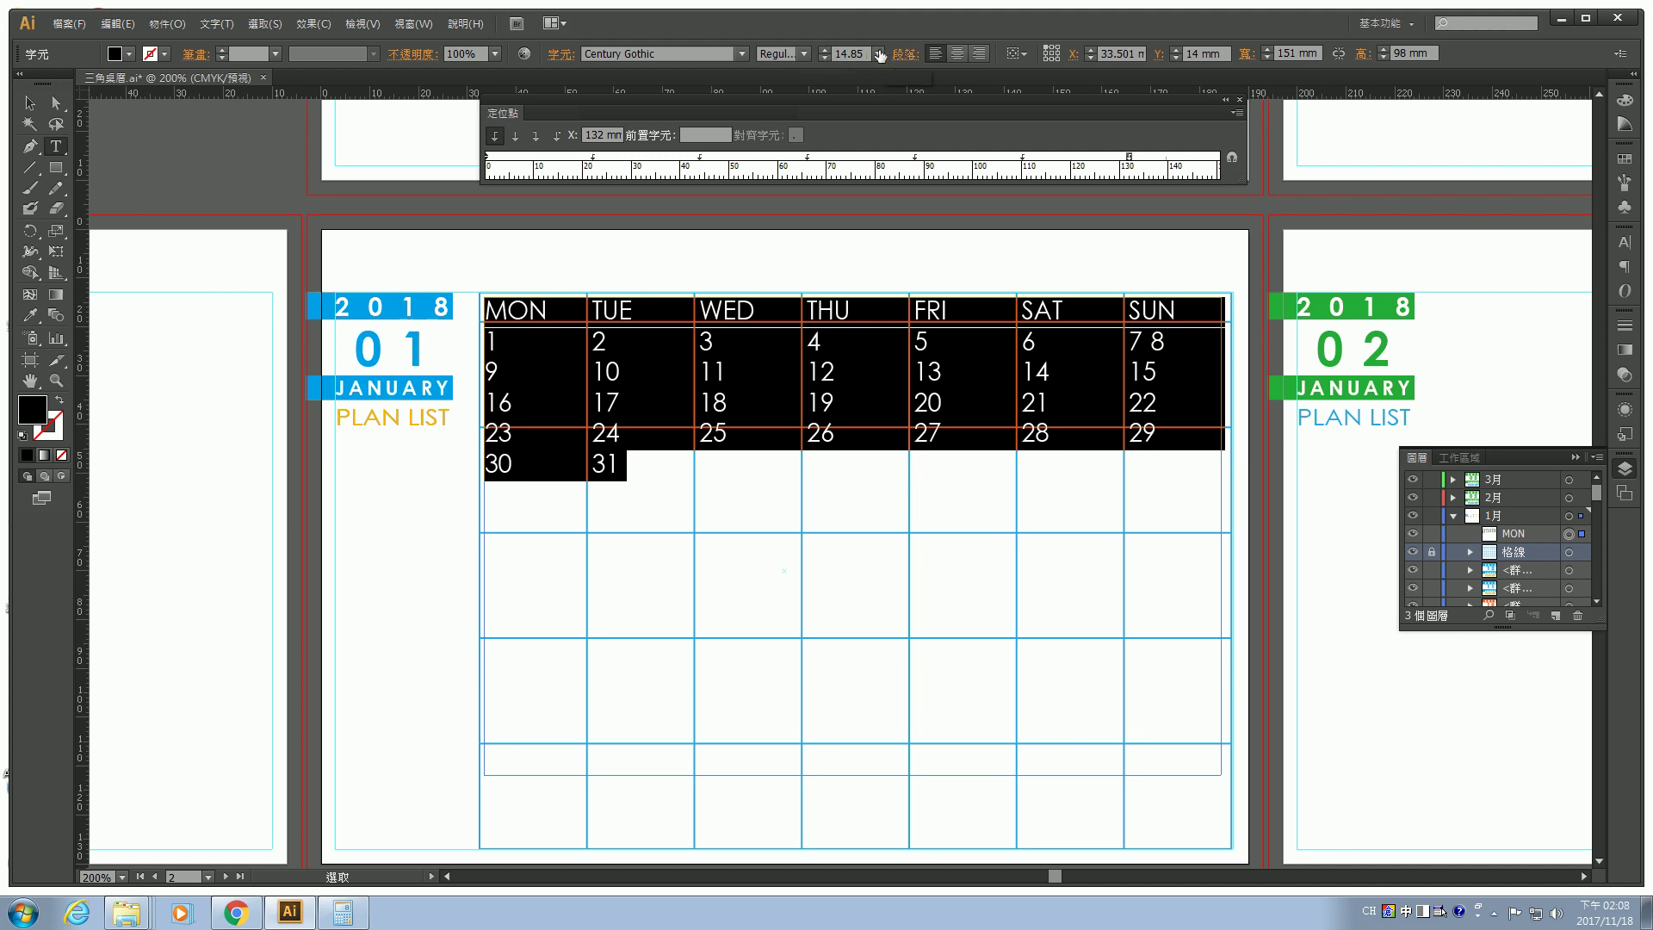
pyautogui.click(825, 49)
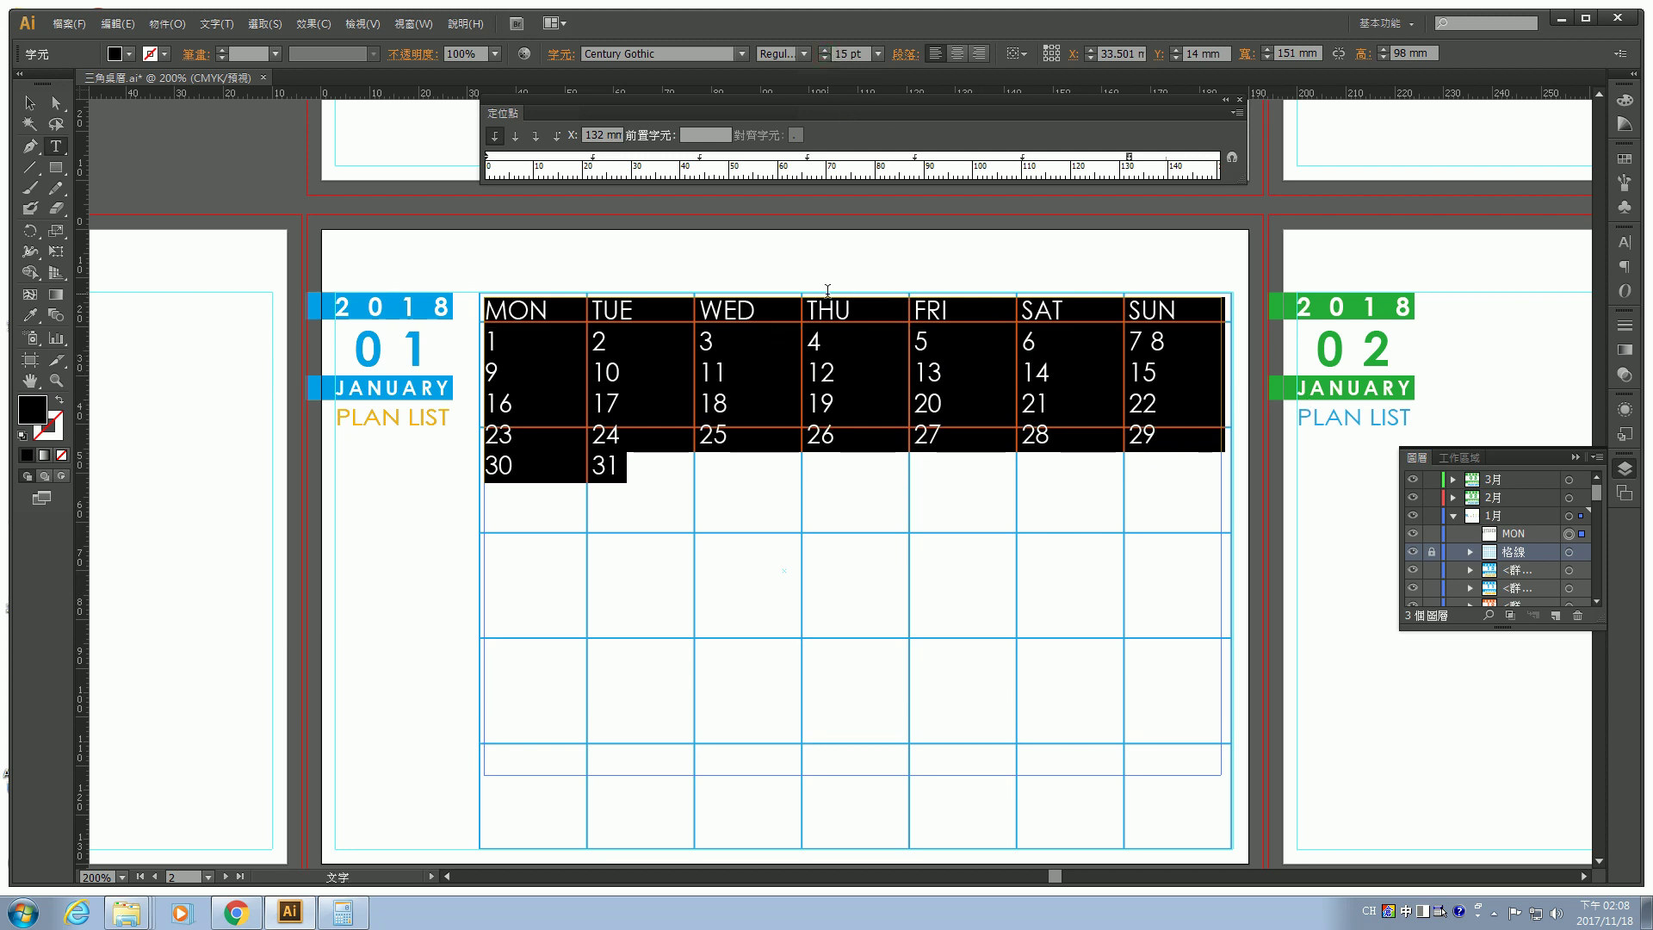
pyautogui.press('Right')
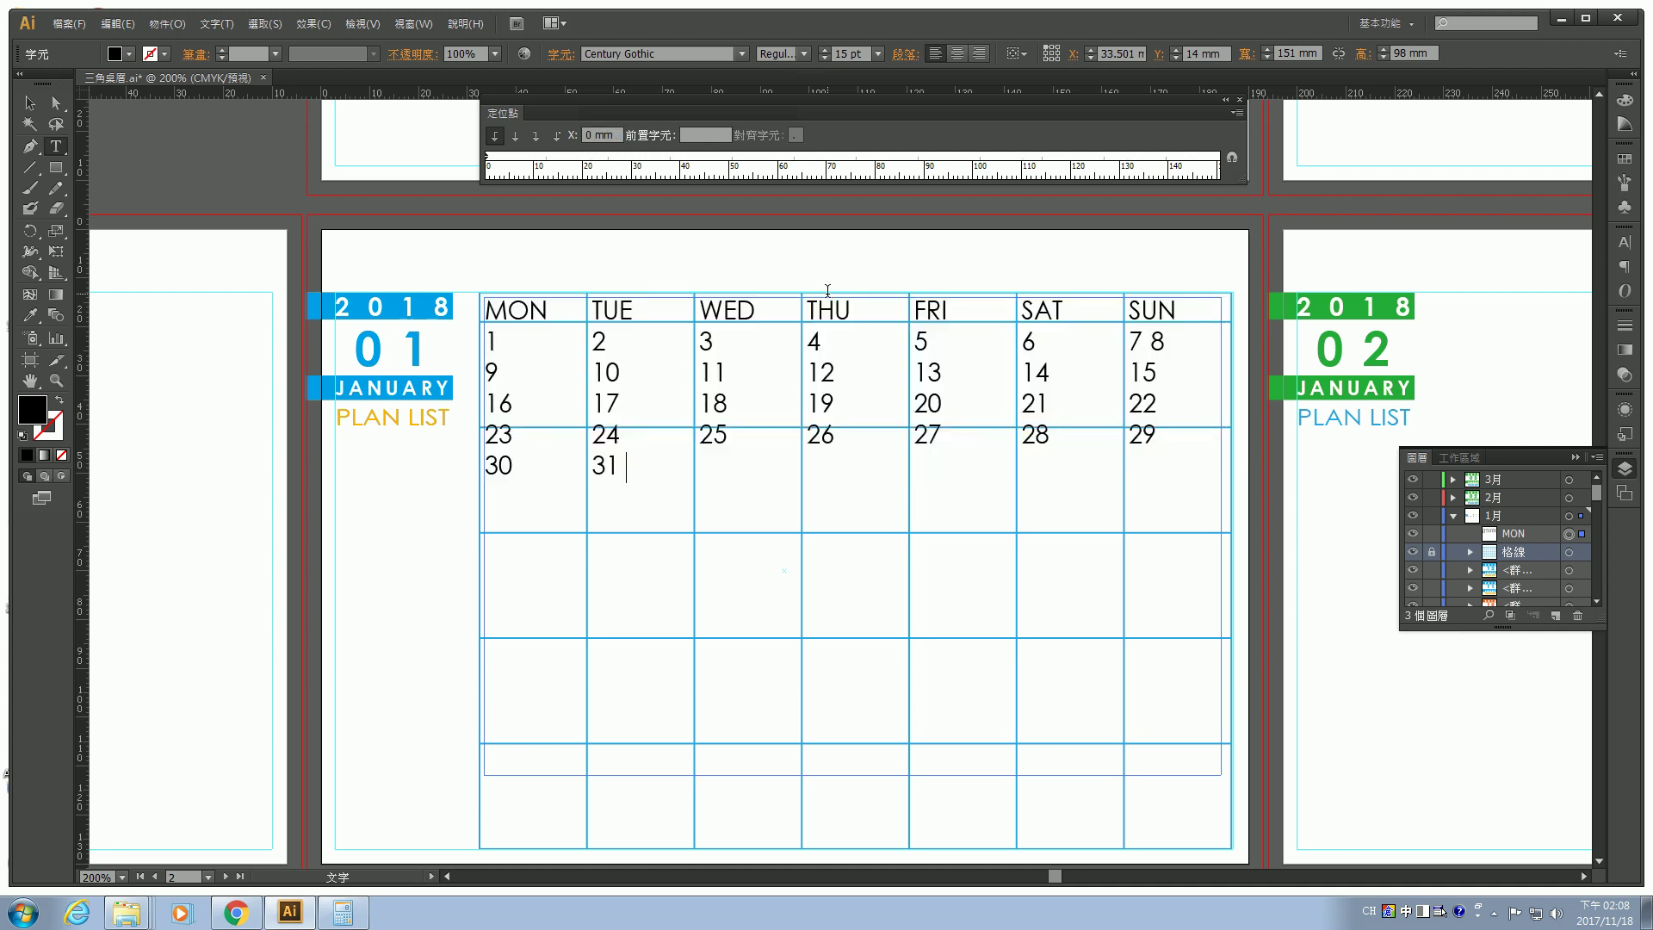
pyautogui.press('Escape')
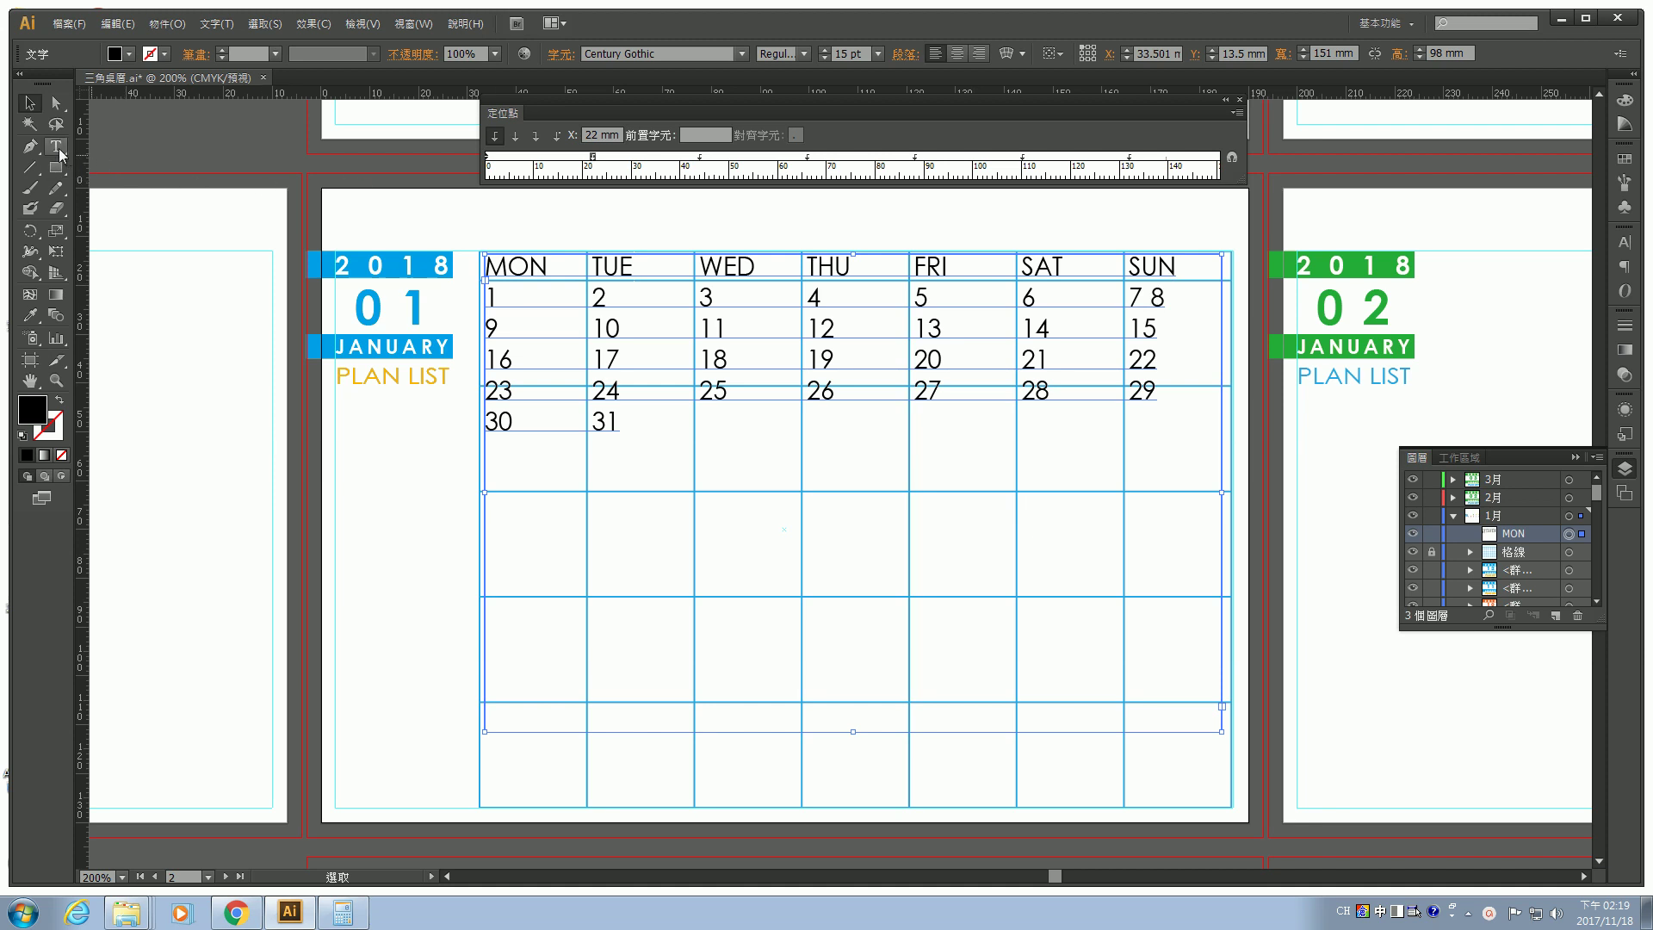
# Insert a line break before the 8 so the second week starts on a new row.
pyautogui.click(58, 150)
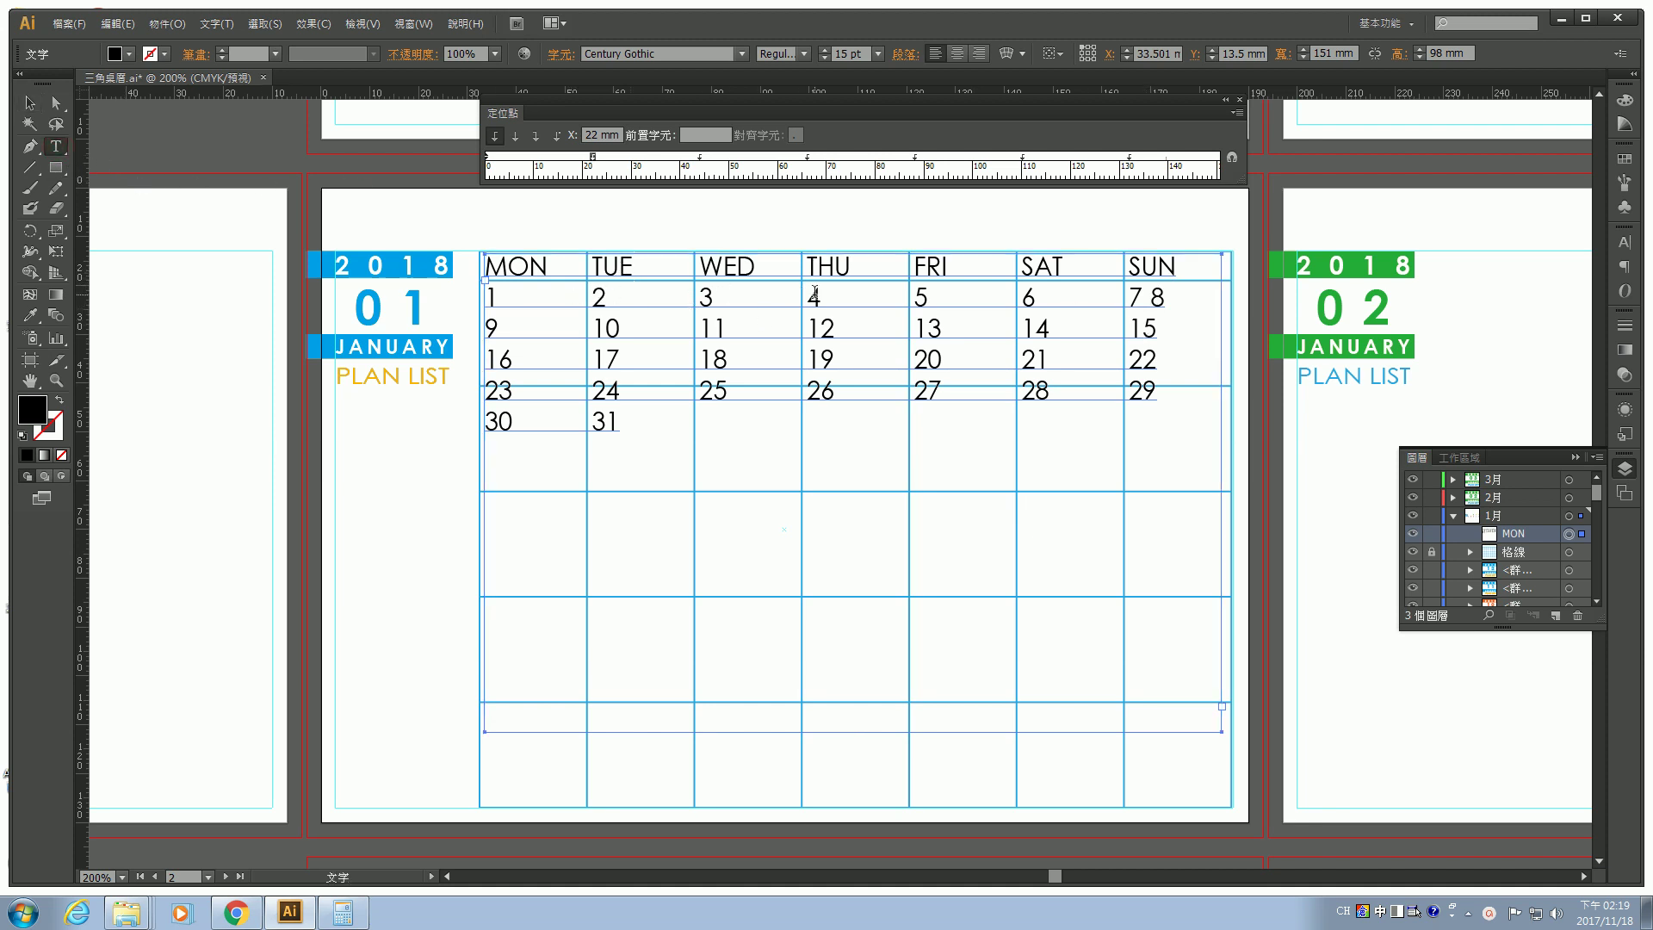
pyautogui.click(1150, 298)
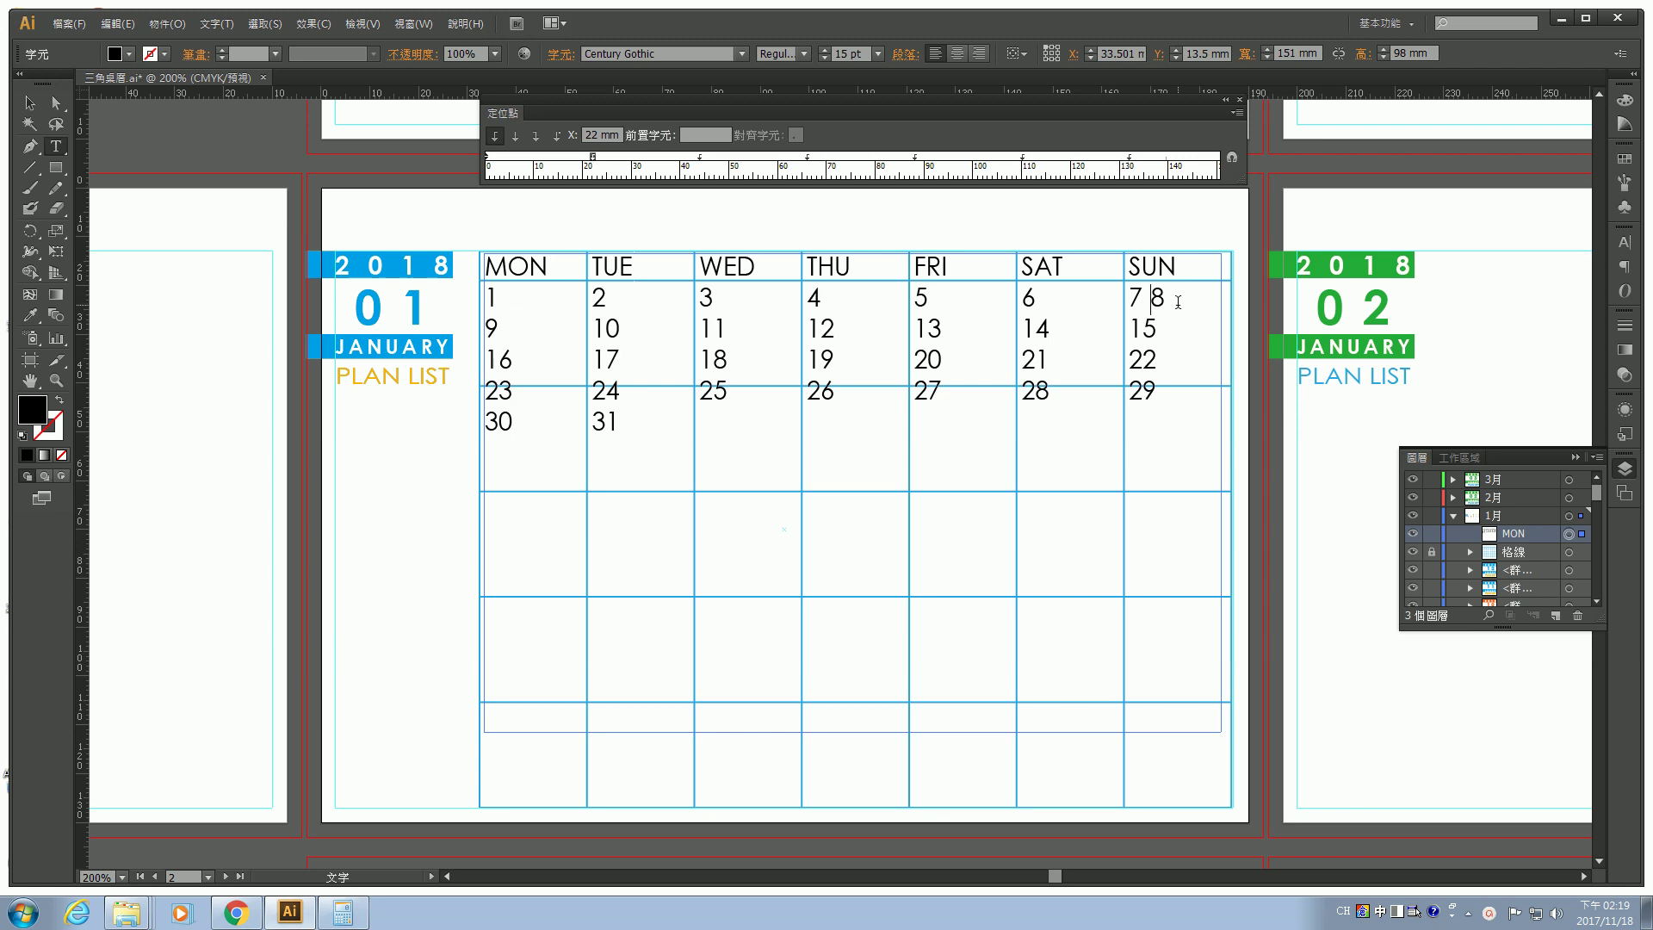
pyautogui.press('Return')
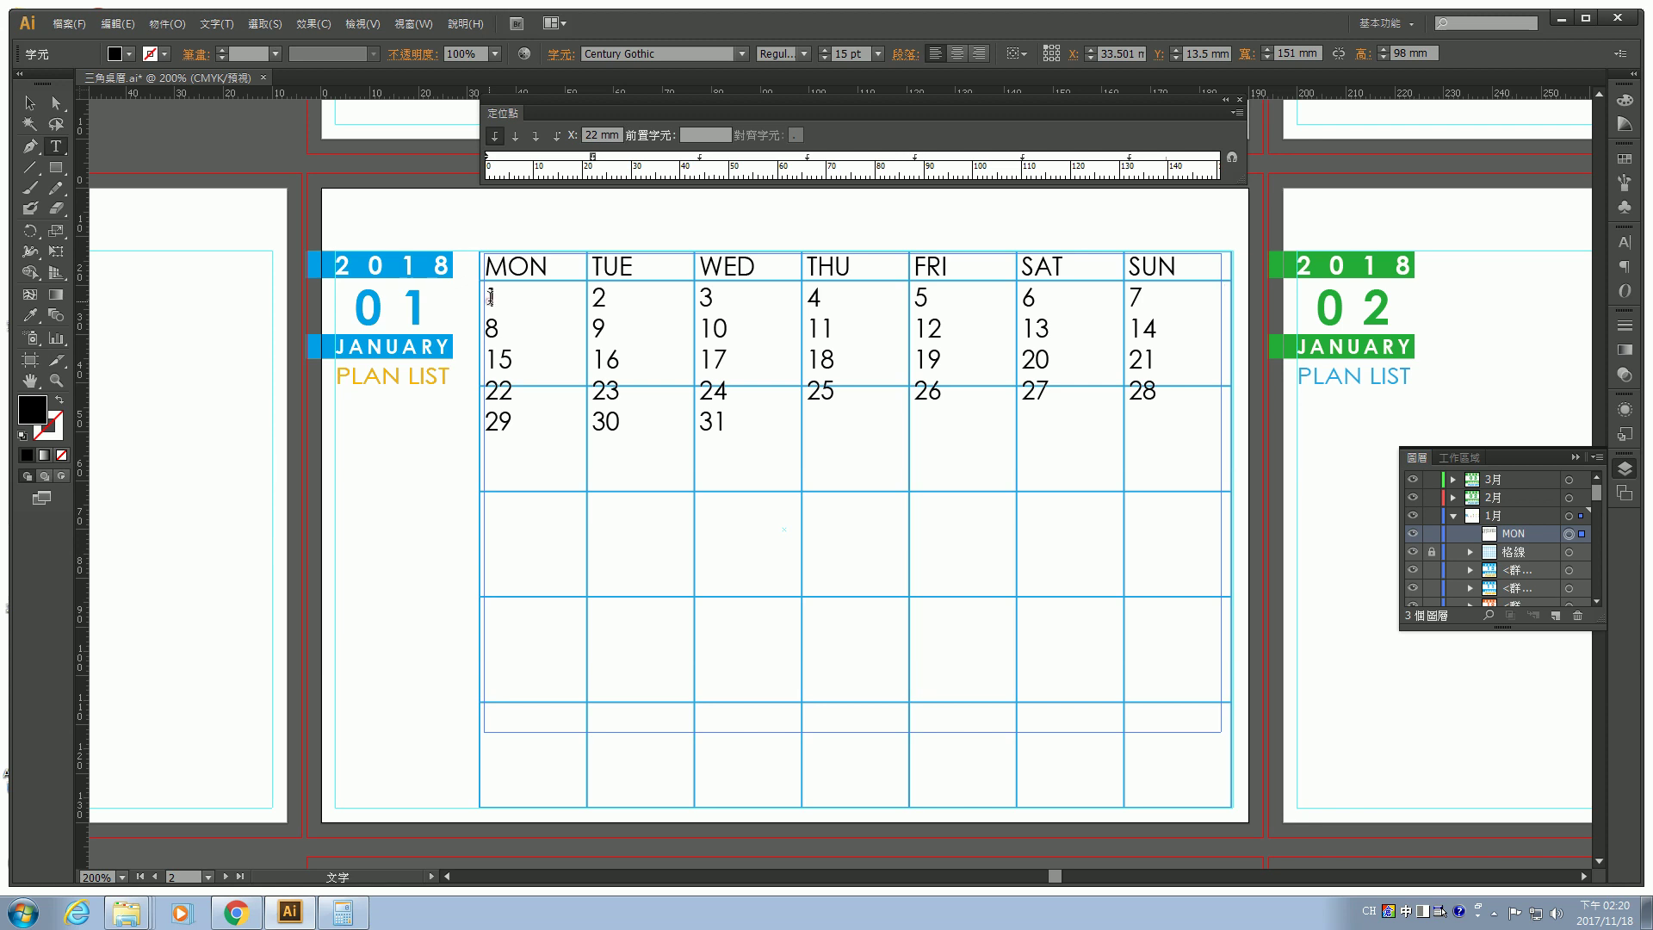
# Select the dates 1 to 31 and increase their line spacing to 24 pt.
pyautogui.moveTo(491, 297); pyautogui.dragTo(744, 418)
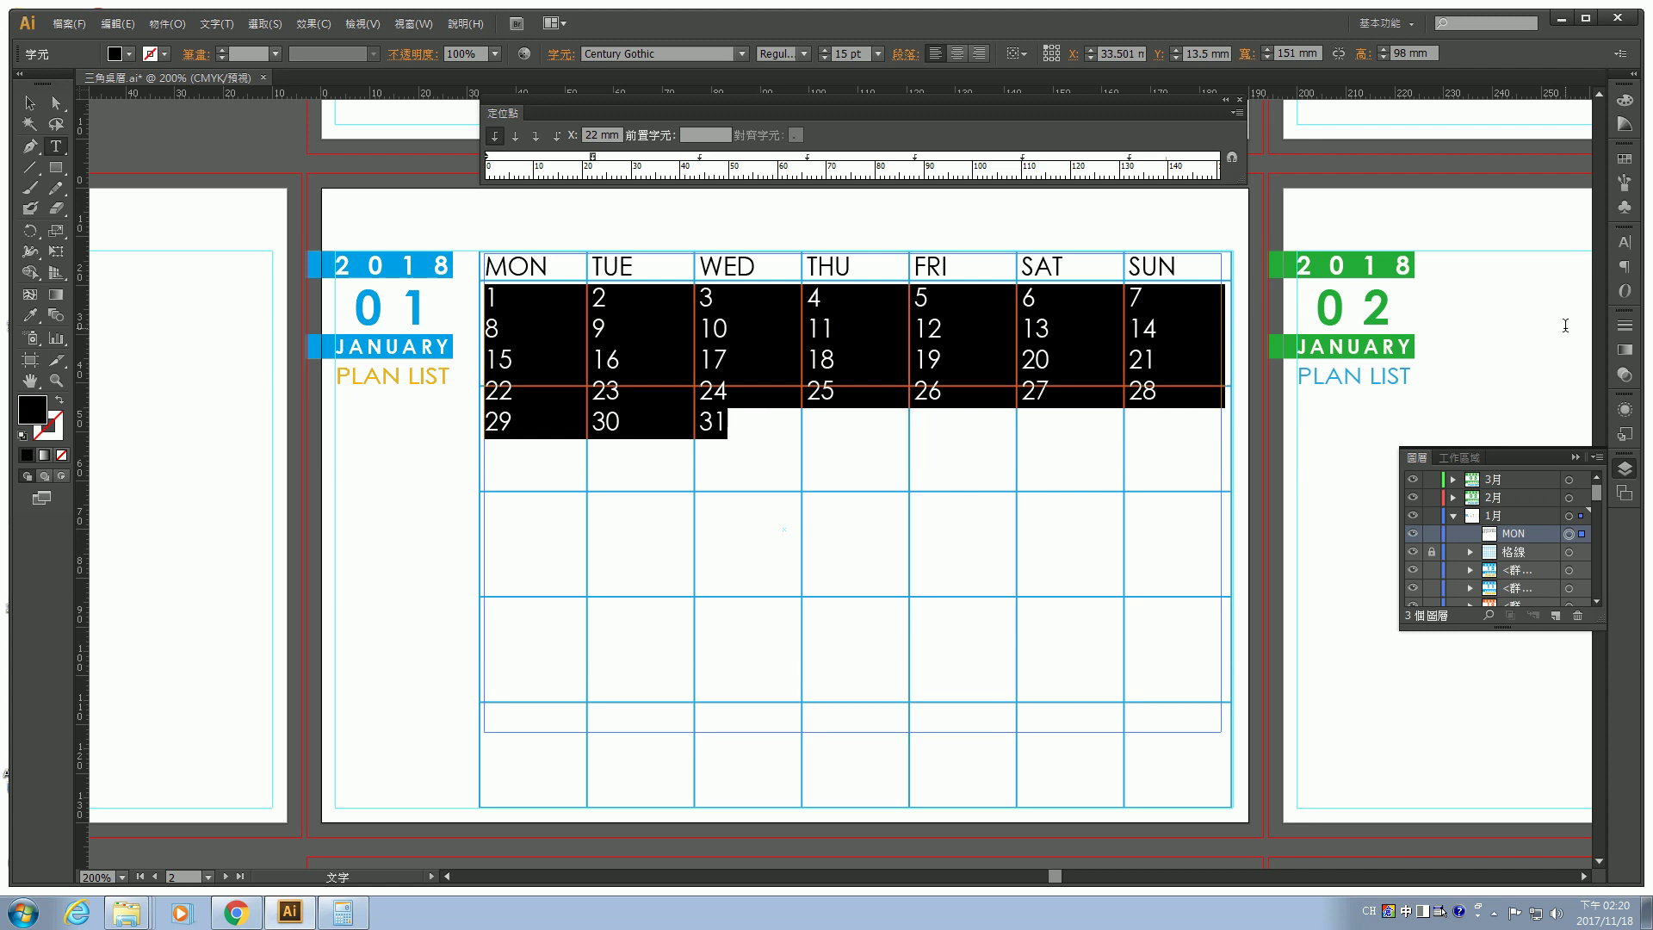
pyautogui.click(1624, 245)
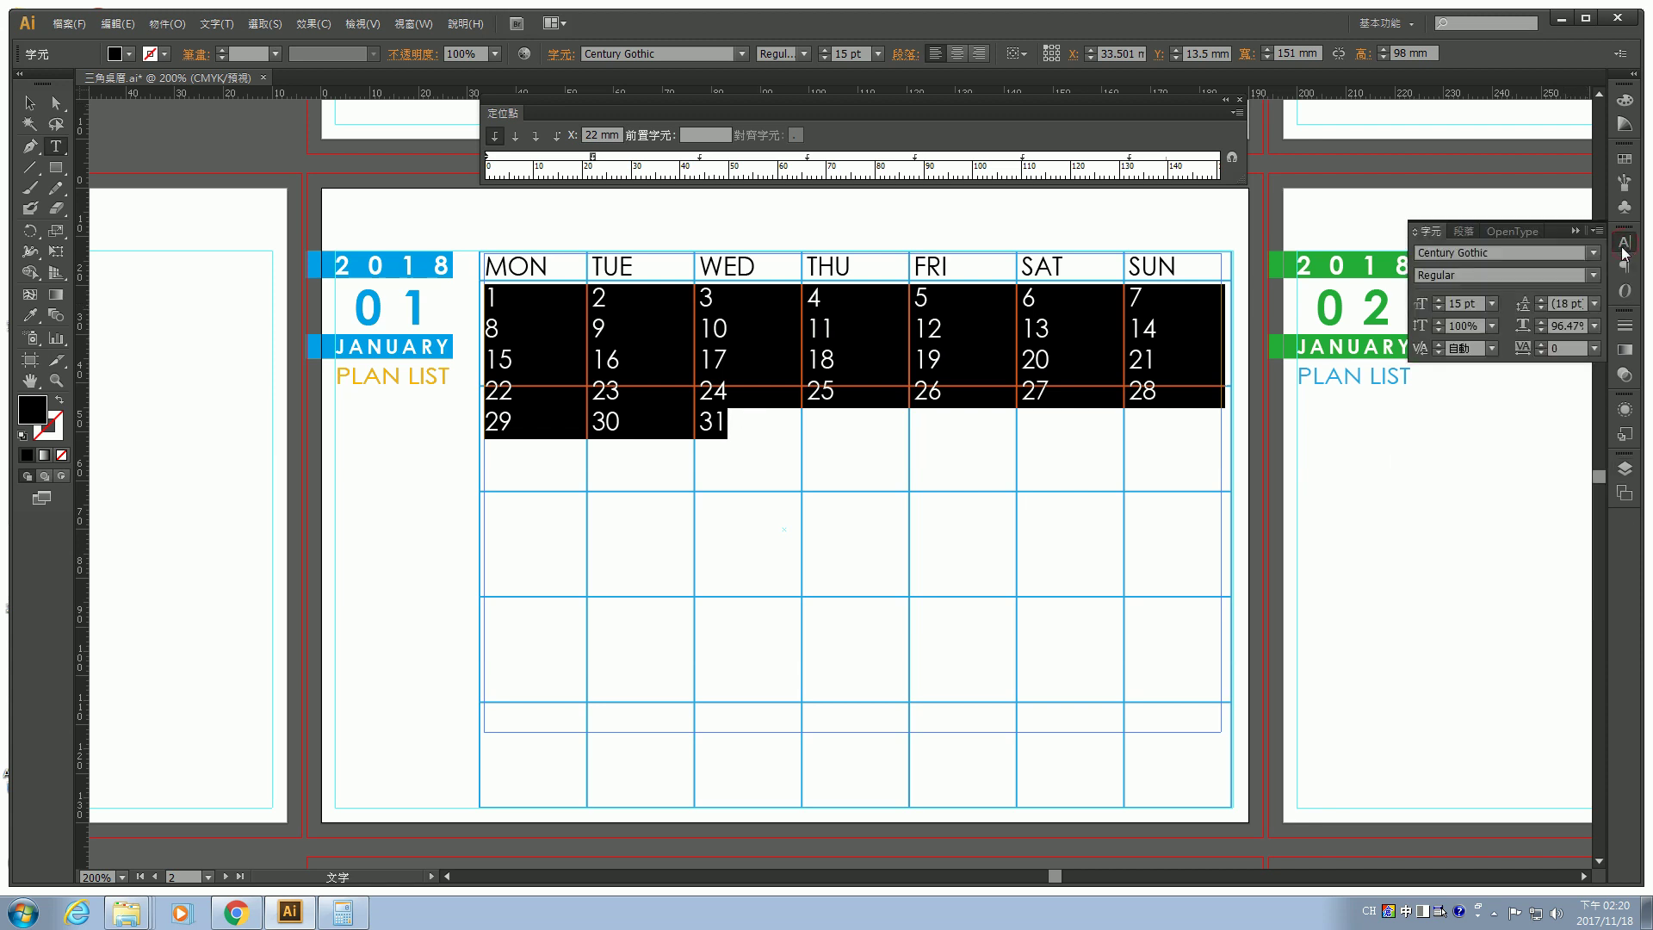
pyautogui.click(1539, 302)
pyautogui.click(1540, 301)
pyautogui.click(1539, 301)
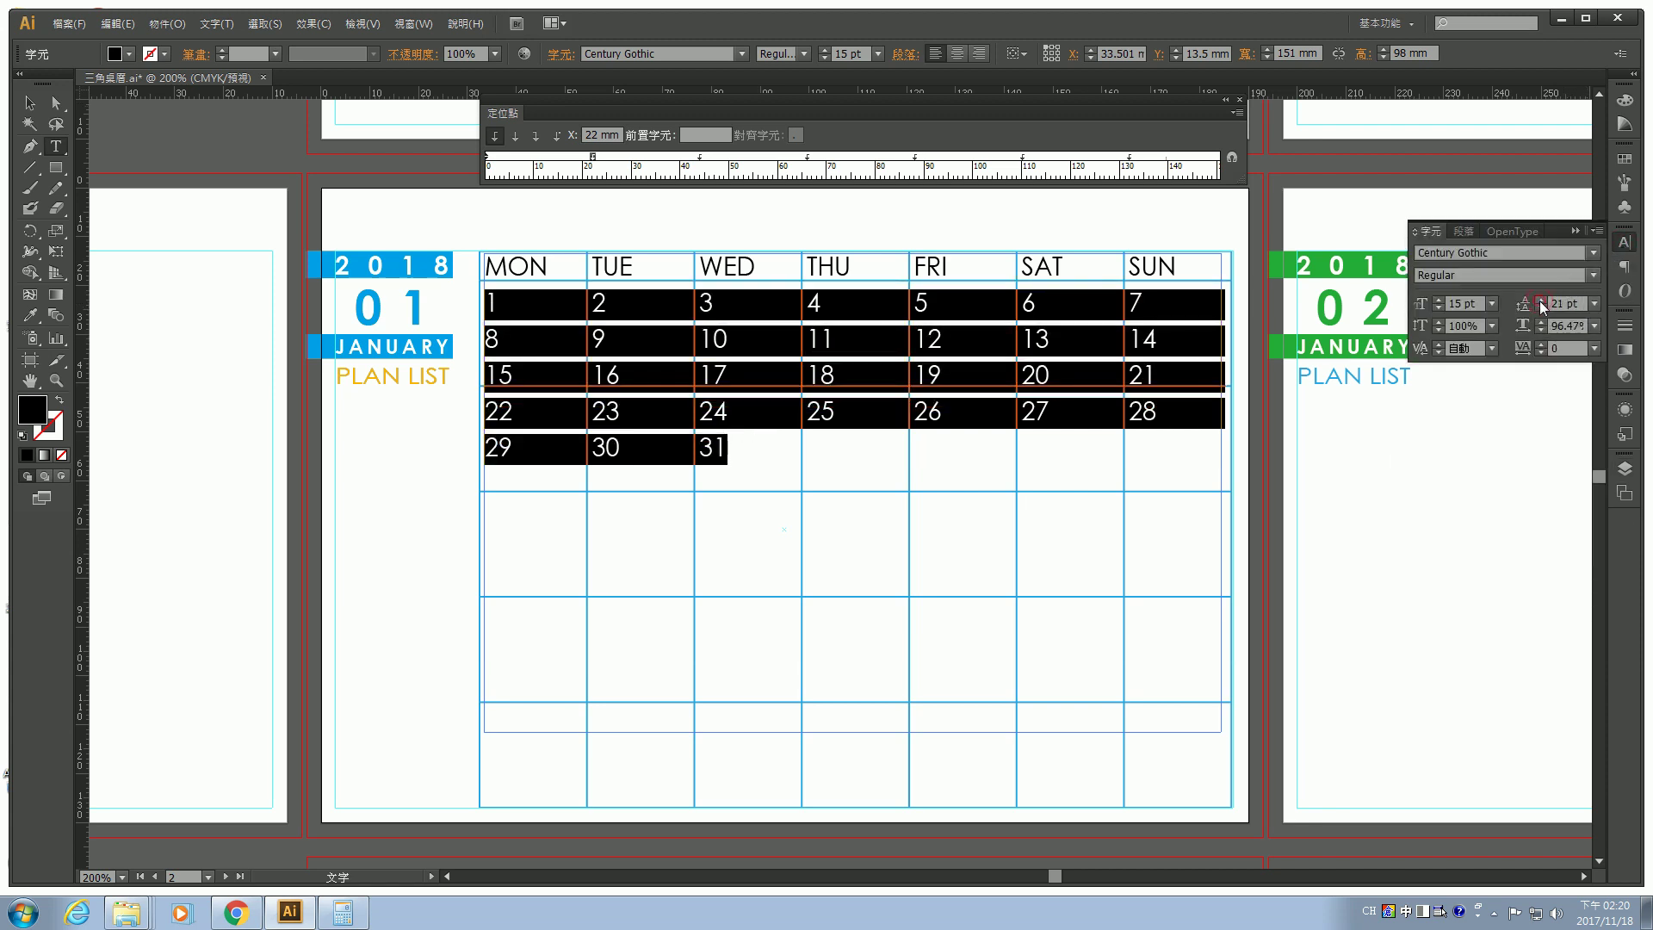
pyautogui.click(1539, 302)
pyautogui.click(1540, 302)
pyautogui.click(1540, 302)
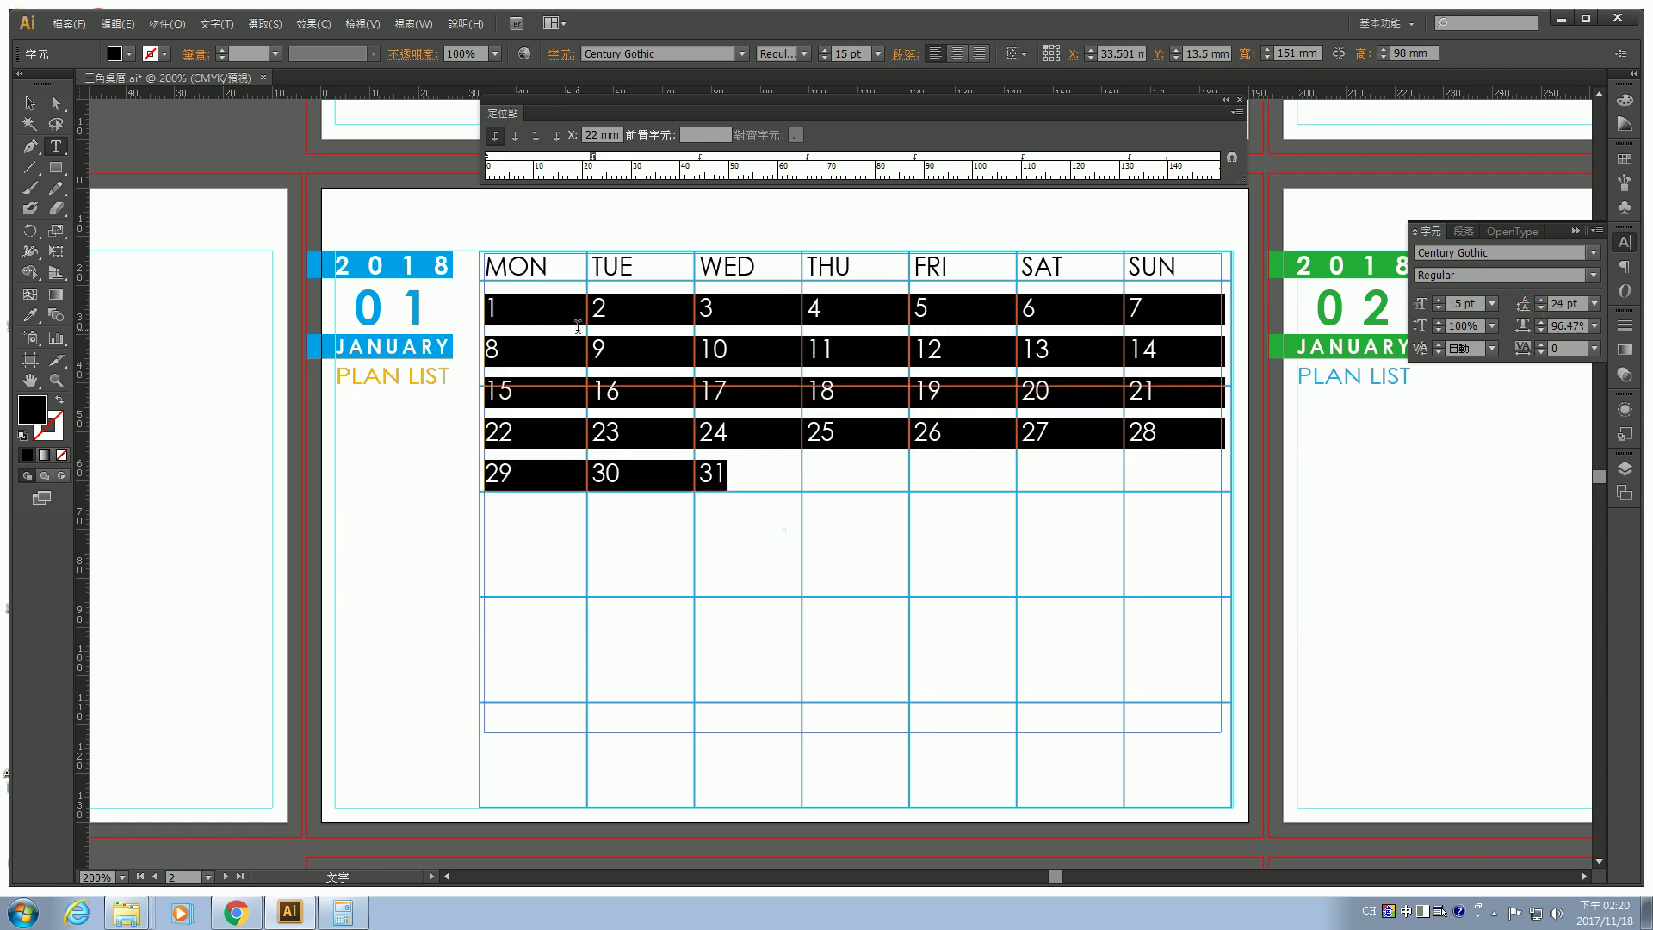